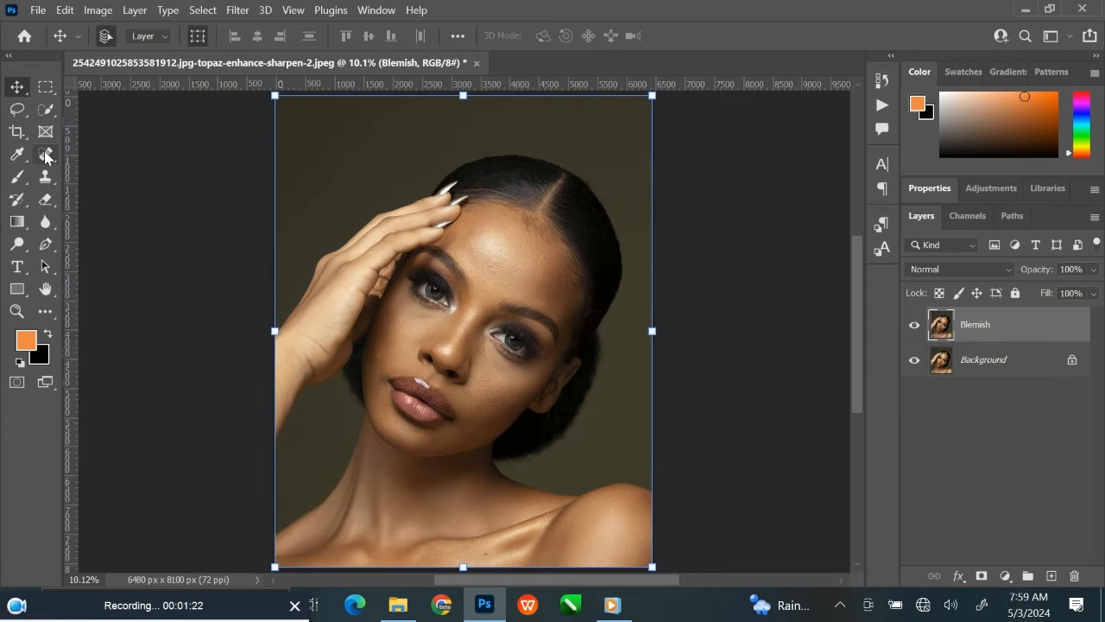
Activate the Spot Healing Brush on the Blemish layer and inspect its brush size and hardness settings.
{"action": "left_click", "coordinate": [45, 155]}
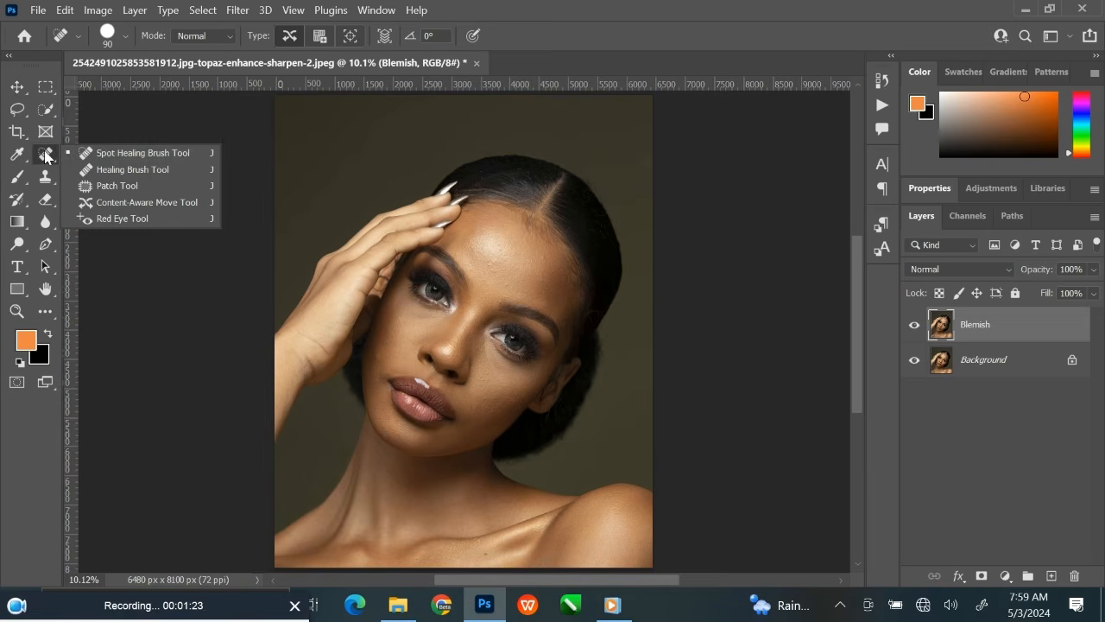
{"action": "left_click", "coordinate": [144, 152]}
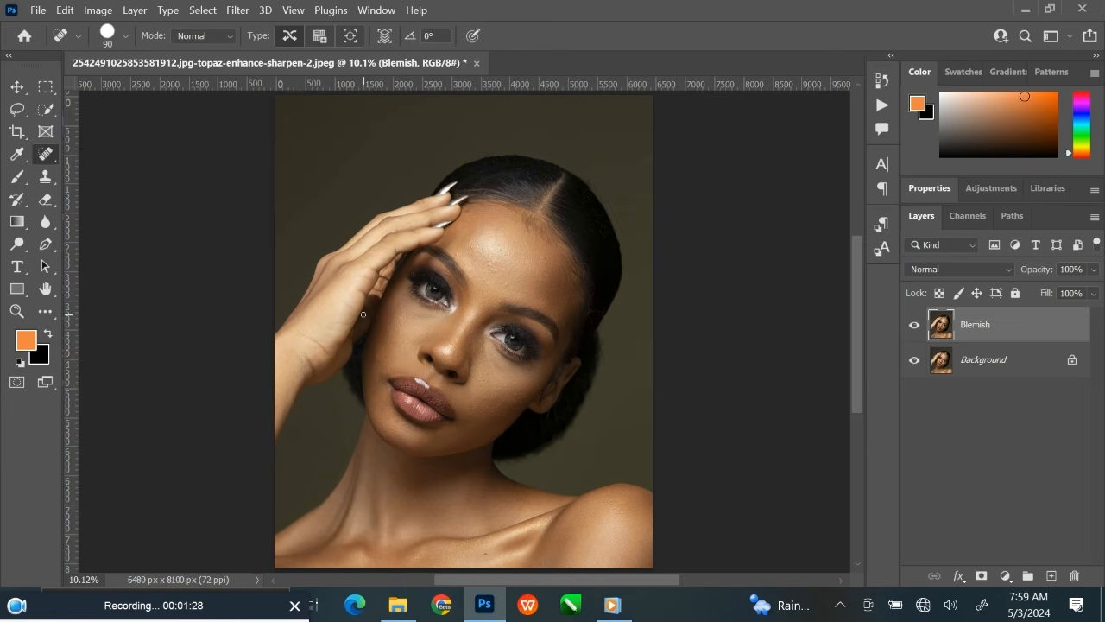
{"action": "scroll", "coordinate": [363, 315], "scroll_direction": "up", "scroll_amount": 3}
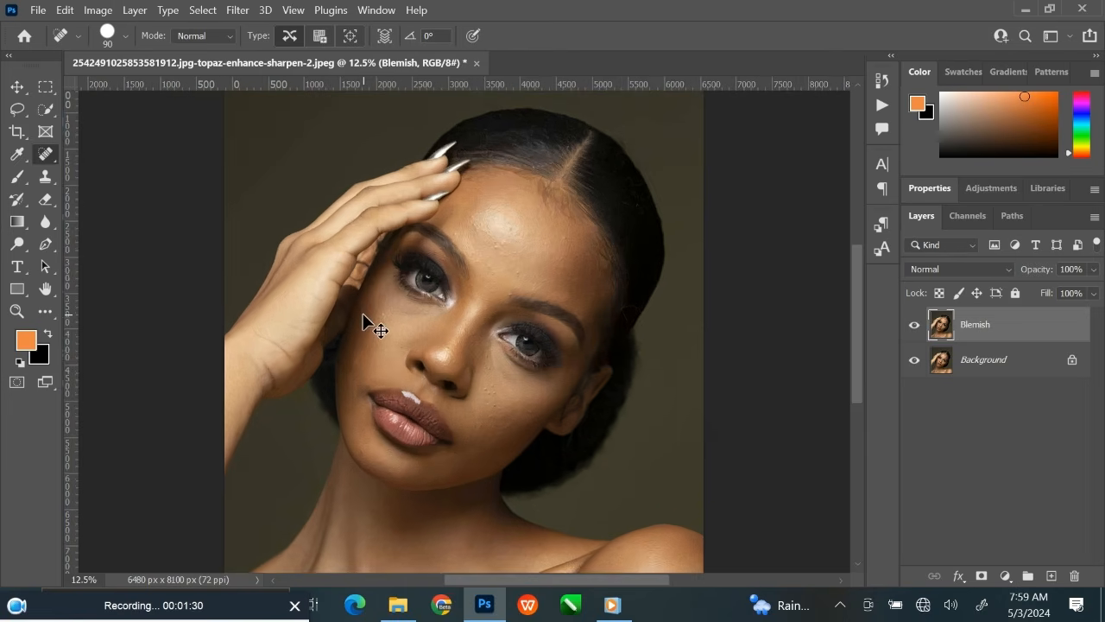
{"action": "left_click_drag", "start_coordinate": [560, 263], "coordinate": [510, 334]}
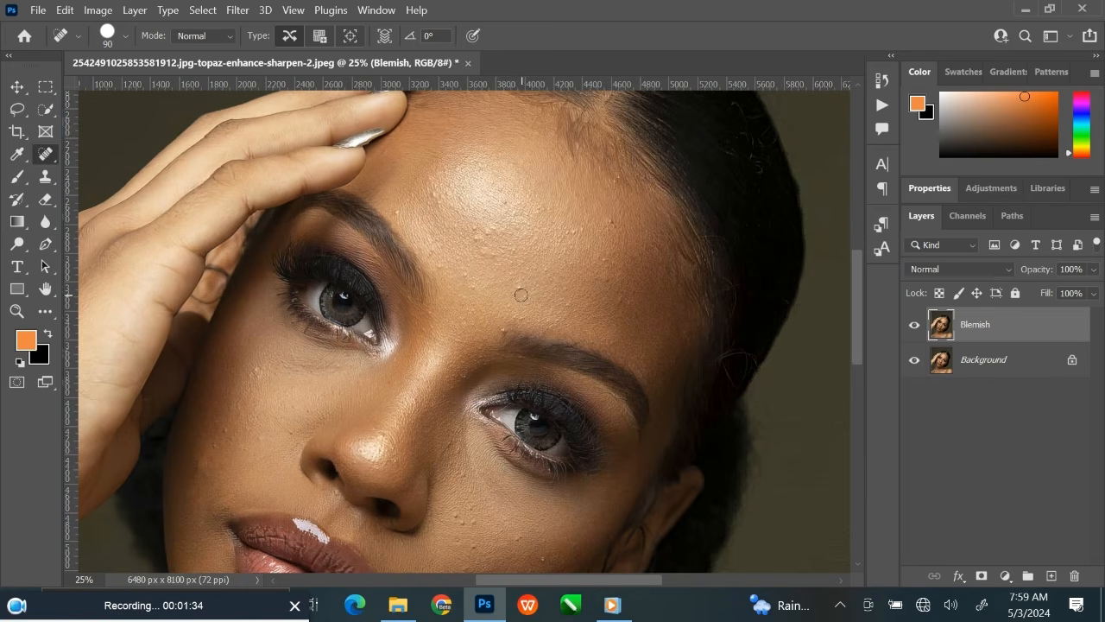
{"action": "left_click_drag", "start_coordinate": [521, 295], "coordinate": [507, 305]}
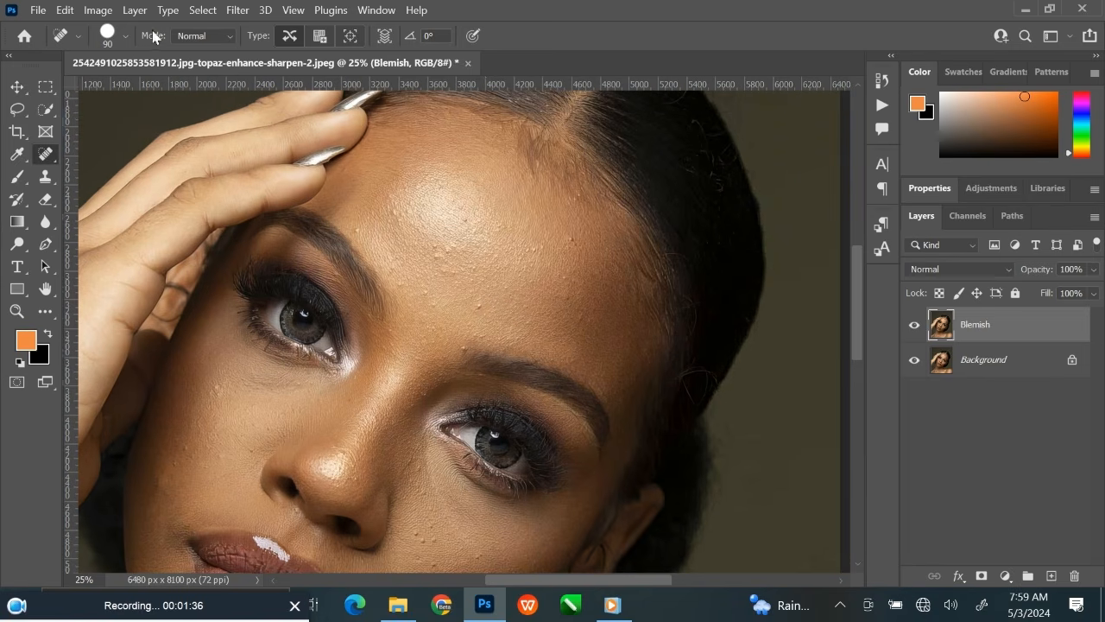
{"action": "left_click", "coordinate": [126, 38]}
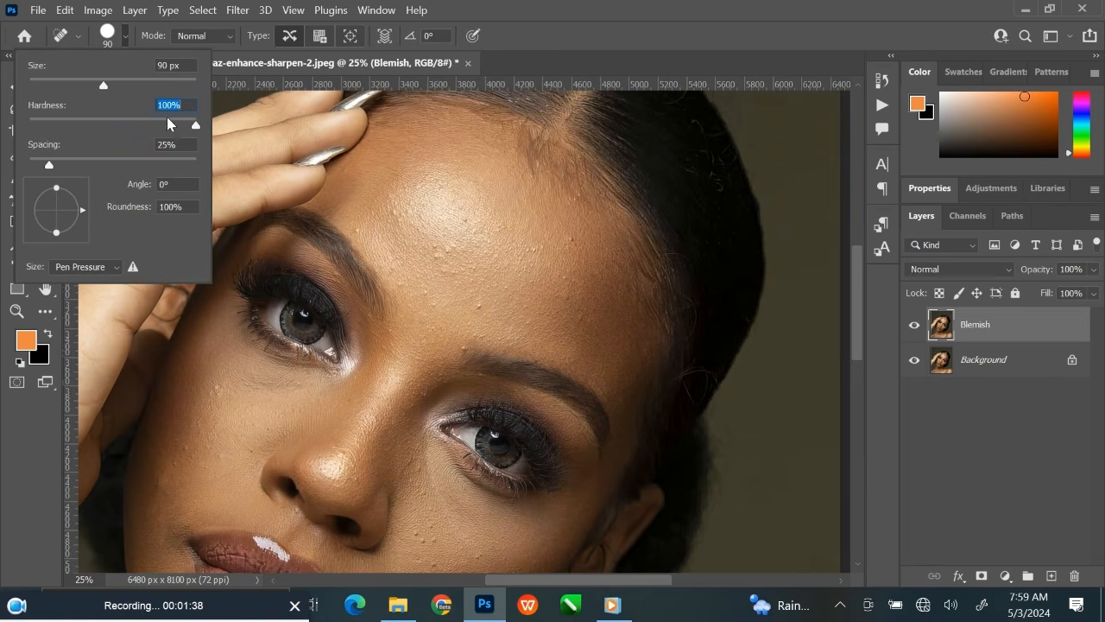
{"action": "left_click", "coordinate": [126, 40]}
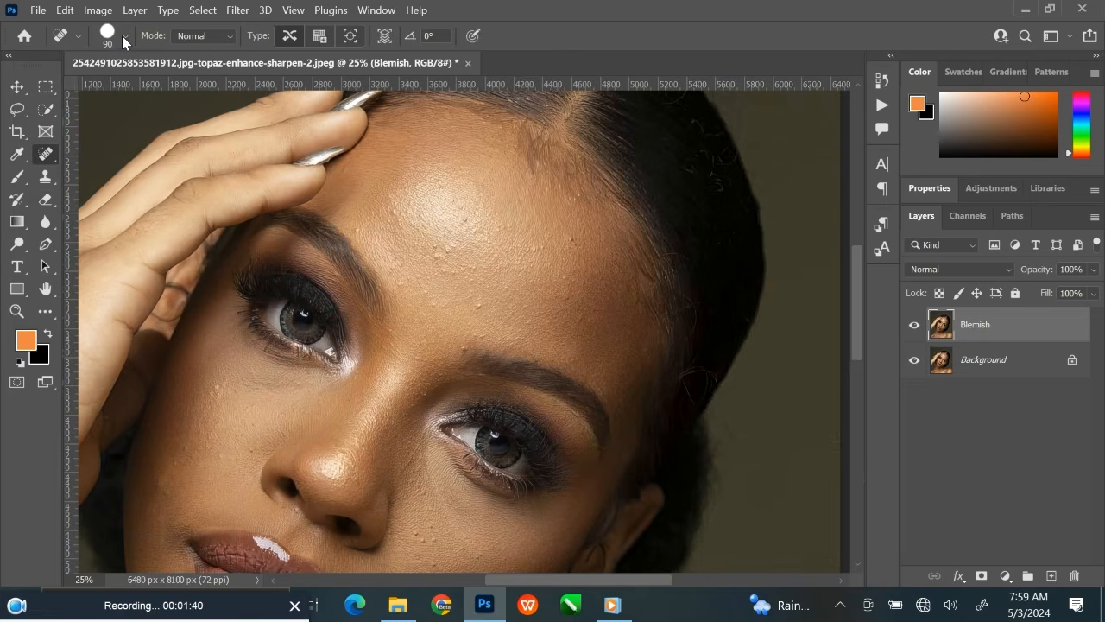
Heal the small bumps between the eyebrows and on the forehead above the eyebrow nearest the raised hand.
{"action": "left_click_drag", "start_coordinate": [464, 308], "coordinate": [455, 314]}
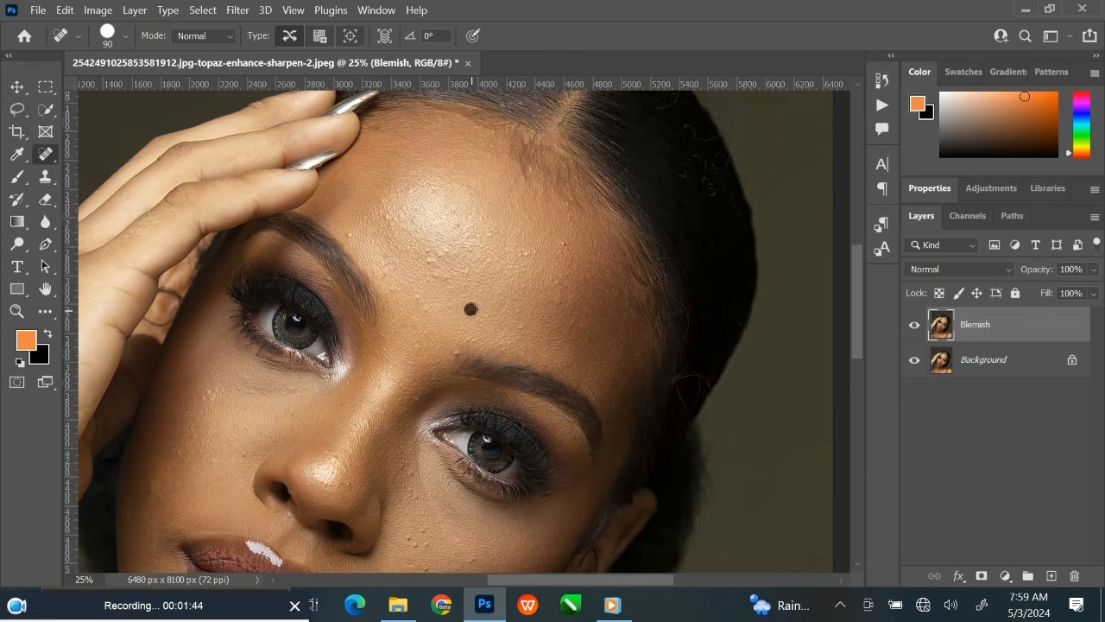
{"action": "scroll", "coordinate": [546, 306], "scroll_direction": "up", "scroll_amount": 1}
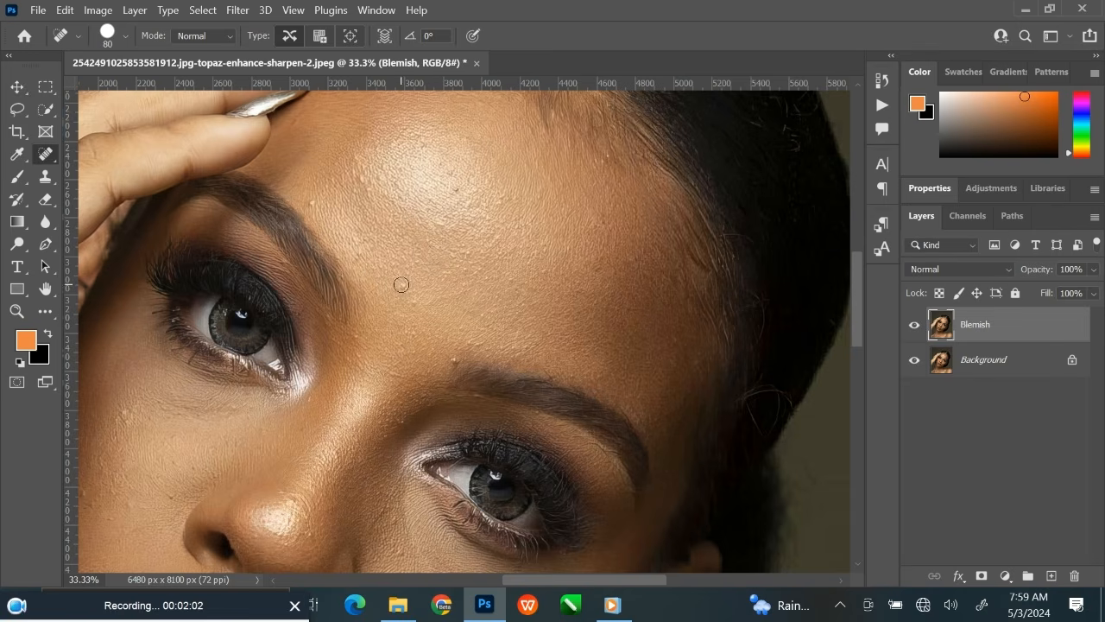
{"action": "left_click", "coordinate": [453, 360]}
{"action": "left_click", "coordinate": [313, 203]}
{"action": "left_click", "coordinate": [358, 177]}
{"action": "left_click", "coordinate": [380, 179]}
{"action": "left_click", "coordinate": [360, 160]}
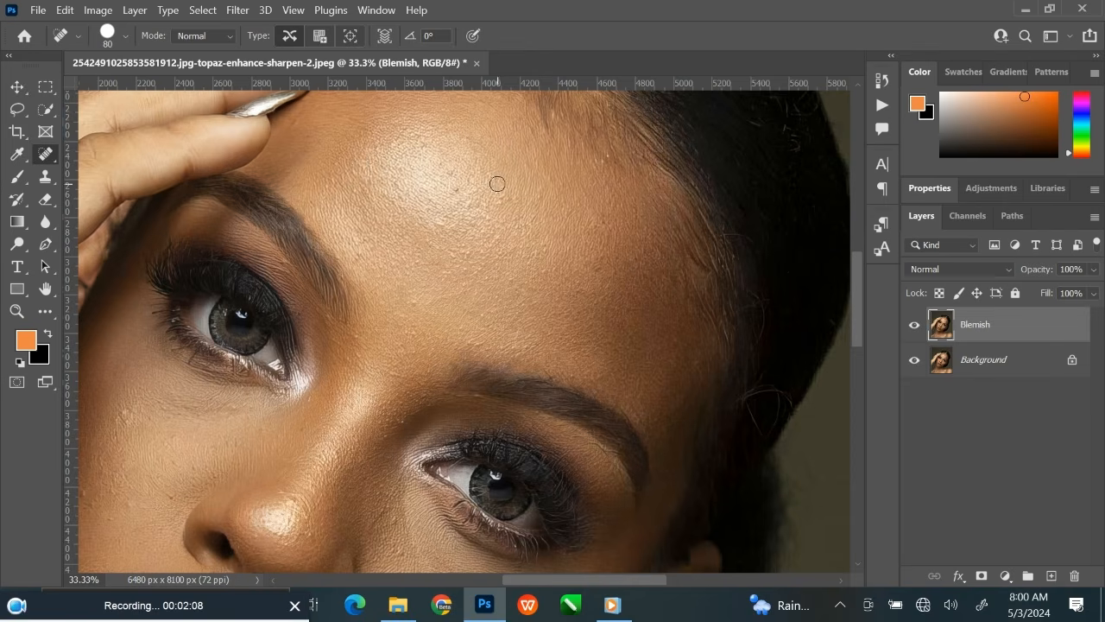
Spot-heal the blemishes near the hairline and across the shiny centre of the forehead.
{"action": "left_click_drag", "start_coordinate": [499, 181], "coordinate": [506, 253]}
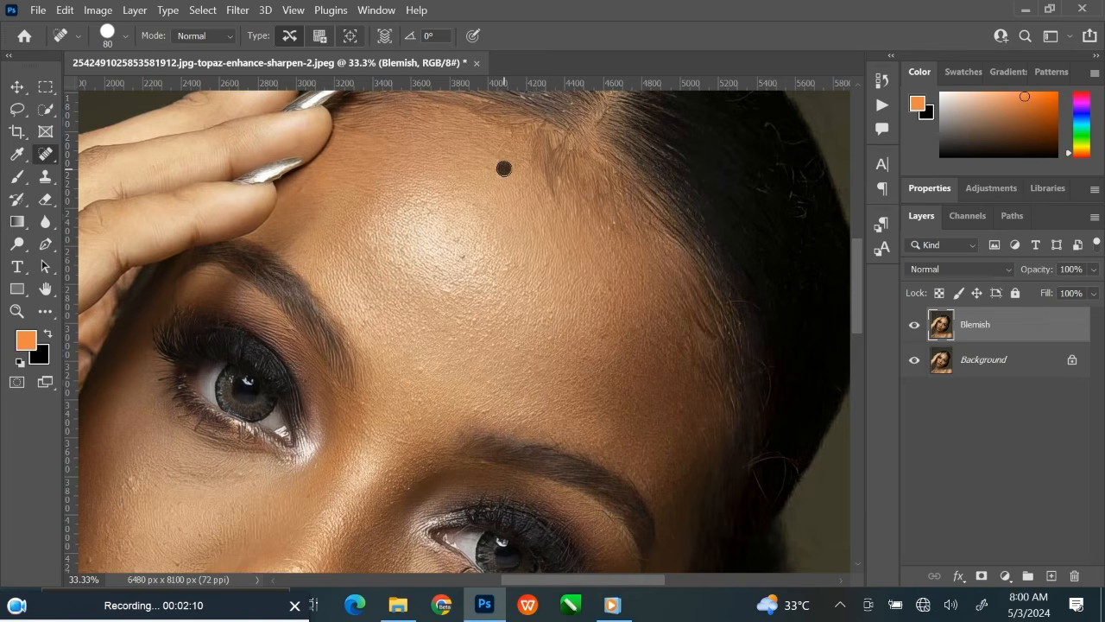
{"action": "left_click", "coordinate": [503, 151]}
{"action": "left_click", "coordinate": [489, 154]}
{"action": "left_click", "coordinate": [502, 266]}
{"action": "left_click", "coordinate": [476, 294]}
{"action": "left_click", "coordinate": [470, 263]}
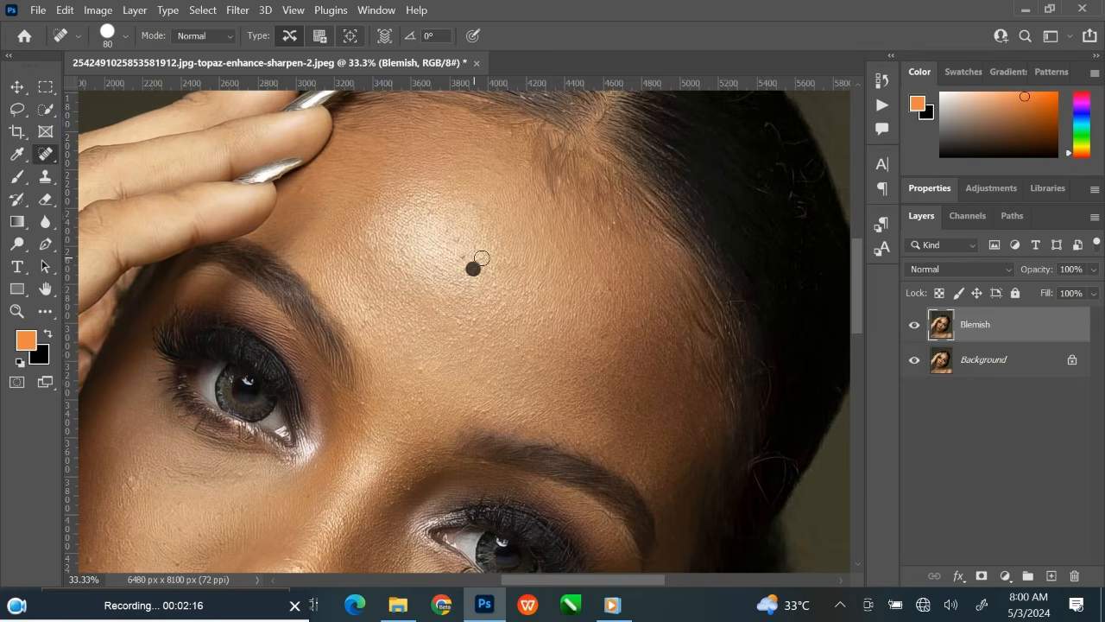
{"action": "left_click", "coordinate": [501, 304]}
{"action": "left_click", "coordinate": [470, 323]}
{"action": "left_click", "coordinate": [457, 326]}
Spot-heal the bumps on the cheek beside the raised hand, from below the eye to the jaw.
{"action": "mouse_move", "coordinate": [466, 350]}
{"action": "left_mouse_down"}
{"action": "mouse_move", "coordinate": [553, 288]}
{"action": "mouse_move", "coordinate": [622, 181]}
{"action": "left_mouse_up"}
{"action": "left_click", "coordinate": [265, 301]}
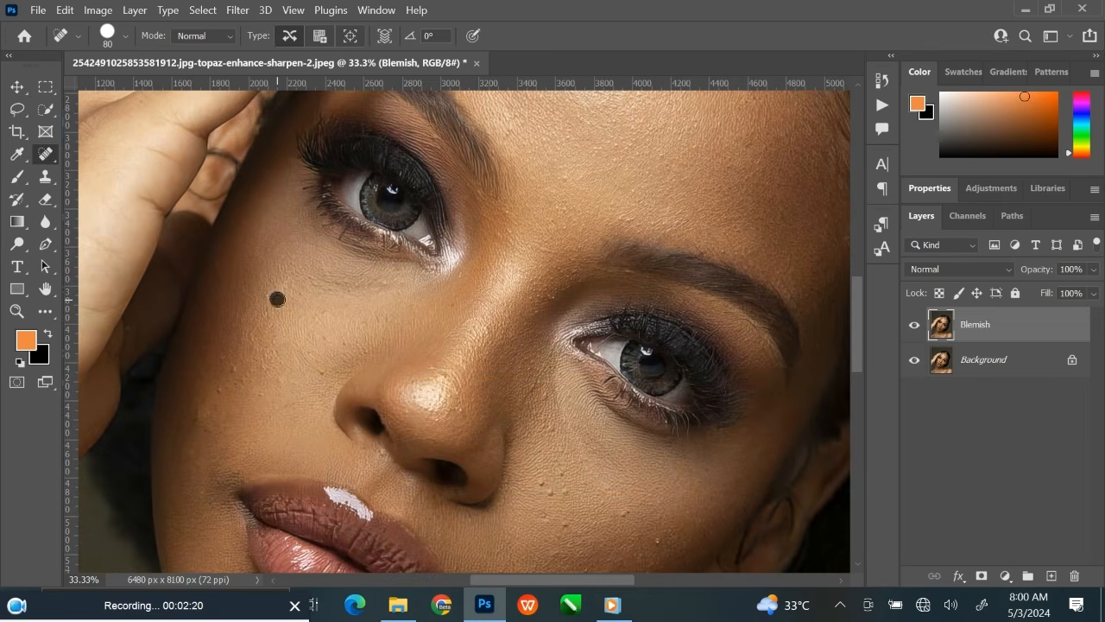
{"action": "left_click", "coordinate": [282, 378]}
{"action": "left_click_drag", "start_coordinate": [328, 371], "coordinate": [452, 276]}
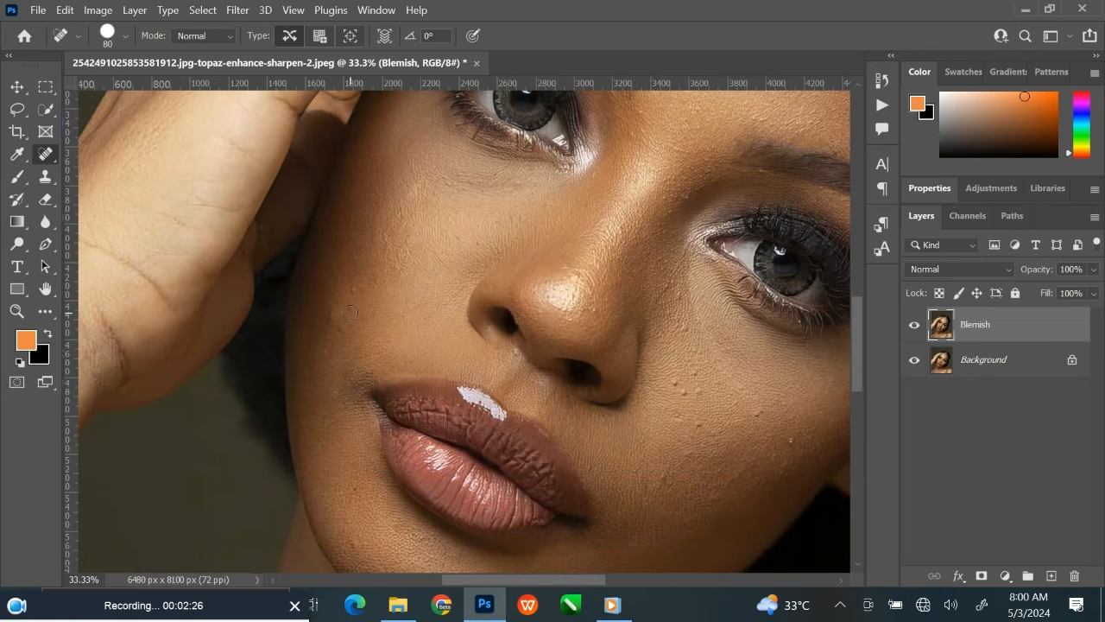
{"action": "left_click", "coordinate": [323, 350]}
{"action": "left_click_drag", "start_coordinate": [328, 300], "coordinate": [324, 329]}
Heal the raised bumps on the cheek away from the hand, close to the nose.
{"action": "left_click_drag", "start_coordinate": [495, 372], "coordinate": [474, 264]}
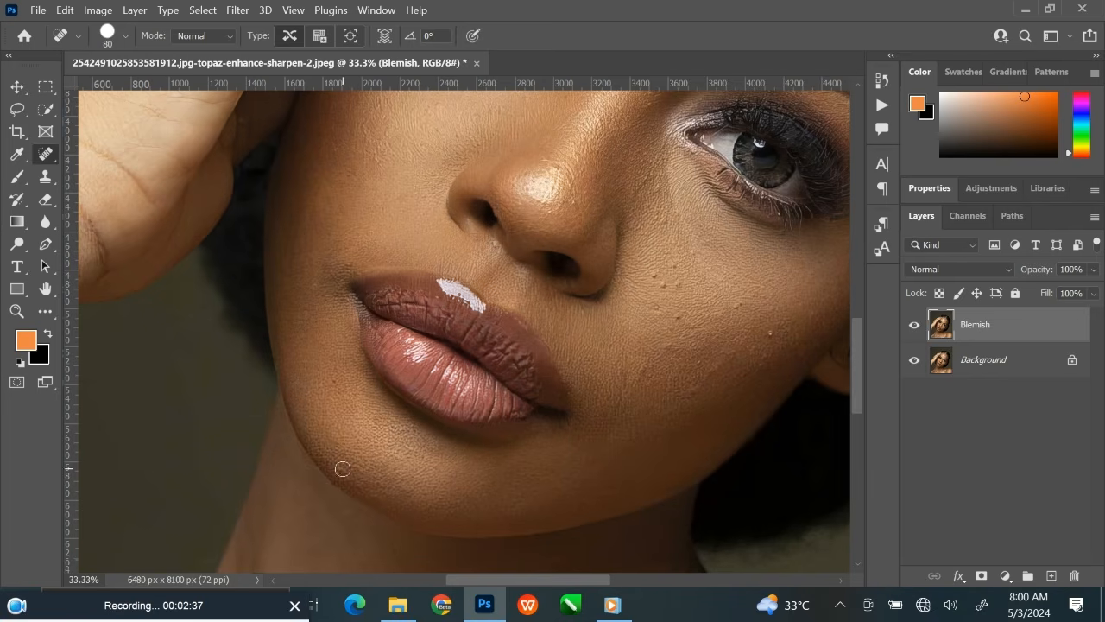
{"action": "left_click", "coordinate": [670, 345]}
{"action": "left_click", "coordinate": [661, 284]}
{"action": "left_click", "coordinate": [652, 275]}
{"action": "left_click_drag", "start_coordinate": [677, 282], "coordinate": [604, 348]}
{"action": "left_click", "coordinate": [580, 279]}
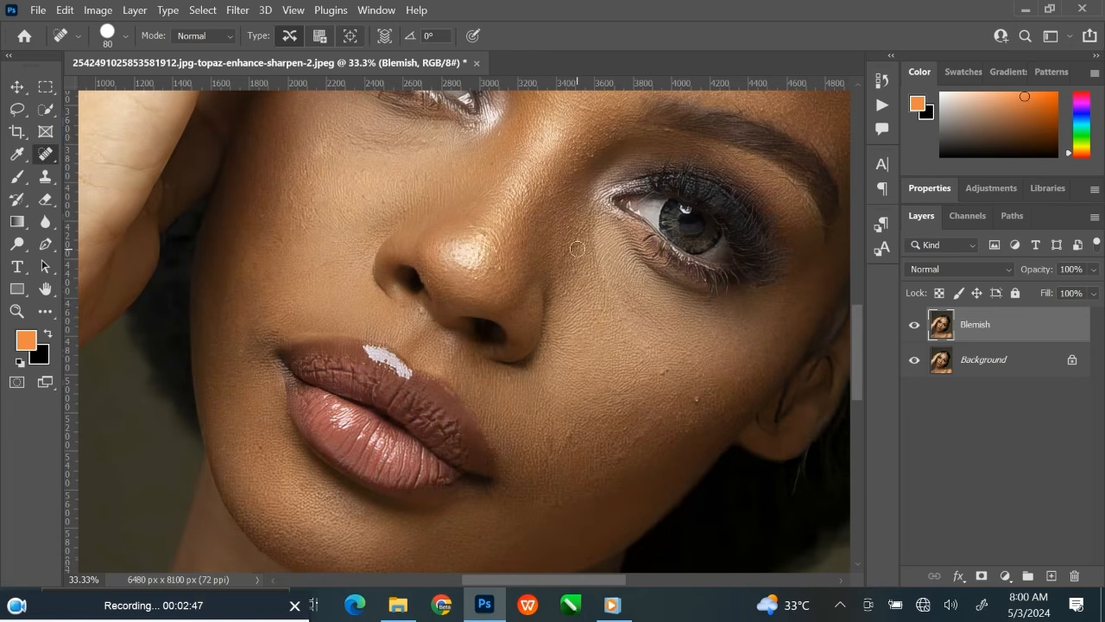
Heal the remaining spots on the cheek away from the hand, from the inner eye to the mouth corner and ear.
{"action": "left_click", "coordinate": [576, 248]}
{"action": "left_click", "coordinate": [664, 374]}
{"action": "left_click", "coordinate": [554, 442]}
{"action": "left_click", "coordinate": [558, 495]}
{"action": "left_click", "coordinate": [672, 403]}
{"action": "left_click", "coordinate": [610, 404]}
{"action": "left_click", "coordinate": [689, 420]}
{"action": "left_click", "coordinate": [777, 309]}
Heal the small marks under the eye nearest the hand, along the nose bridge and between the eyebrows.
{"action": "left_click_drag", "start_coordinate": [553, 479], "coordinate": [583, 516]}
{"action": "left_click", "coordinate": [426, 233]}
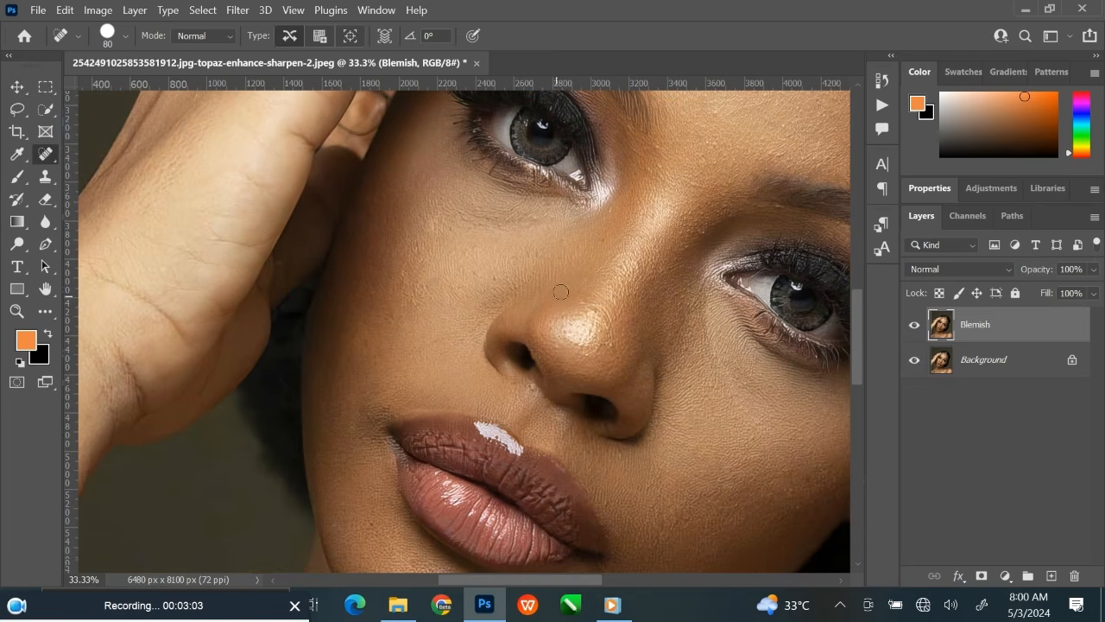
{"action": "mouse_move", "coordinate": [561, 292]}
{"action": "left_mouse_down"}
{"action": "mouse_move", "coordinate": [457, 370]}
{"action": "mouse_move", "coordinate": [535, 422]}
{"action": "left_mouse_up"}
{"action": "left_click", "coordinate": [533, 390]}
{"action": "left_click", "coordinate": [525, 337]}
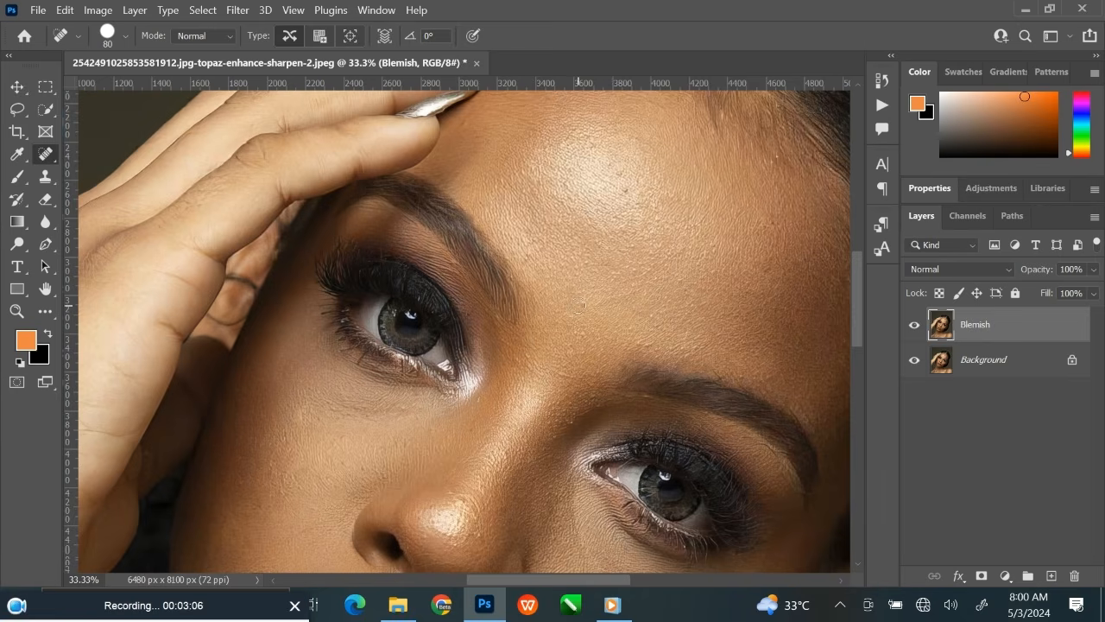
{"action": "left_click", "coordinate": [580, 300]}
Heal the skin at the front of the shoulder and the specks along the upper edge of the collarbone.
{"action": "left_click_drag", "start_coordinate": [641, 263], "coordinate": [591, 335]}
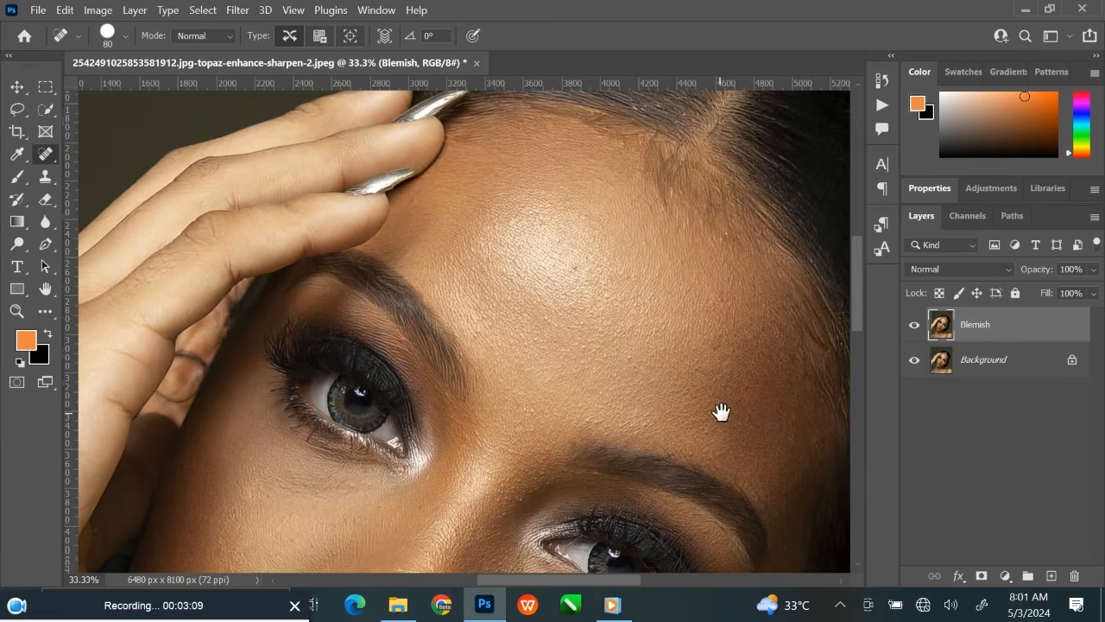
{"action": "left_click_drag", "start_coordinate": [720, 412], "coordinate": [562, 178]}
{"action": "mouse_move", "coordinate": [449, 557]}
{"action": "left_mouse_down"}
{"action": "mouse_move", "coordinate": [310, 397]}
{"action": "mouse_move", "coordinate": [285, 398]}
{"action": "left_mouse_up"}
{"action": "mouse_move", "coordinate": [546, 393]}
{"action": "left_mouse_down"}
{"action": "mouse_move", "coordinate": [530, 399]}
{"action": "mouse_move", "coordinate": [544, 415]}
{"action": "mouse_move", "coordinate": [445, 424]}
{"action": "left_mouse_up"}
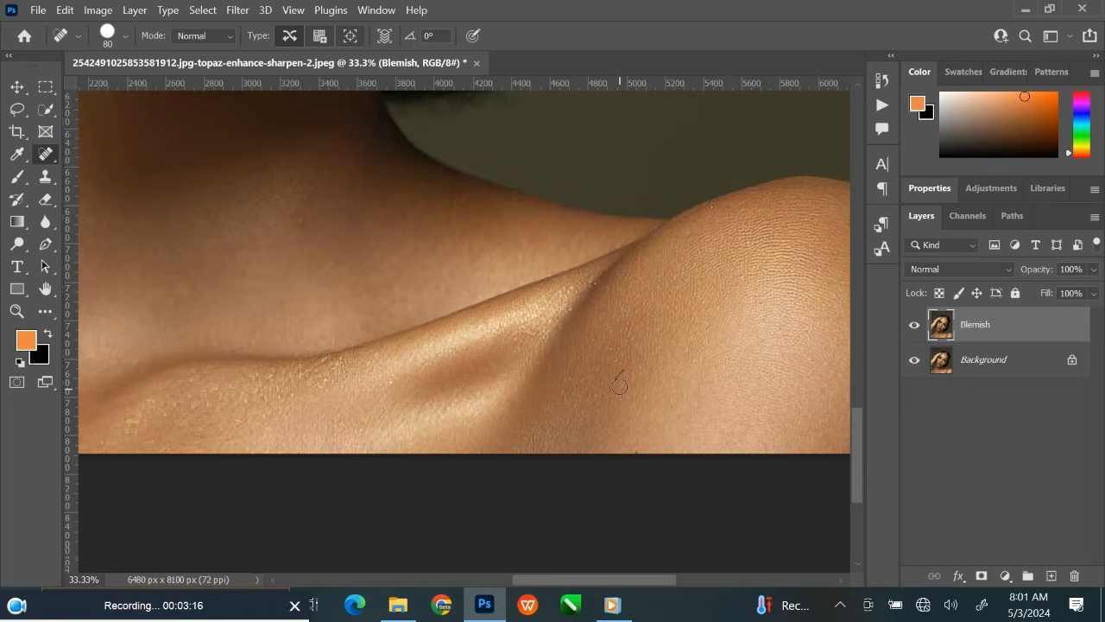
{"action": "left_click_drag", "start_coordinate": [622, 373], "coordinate": [612, 390]}
{"action": "left_click_drag", "start_coordinate": [449, 358], "coordinate": [539, 384]}
{"action": "left_click", "coordinate": [424, 389]}
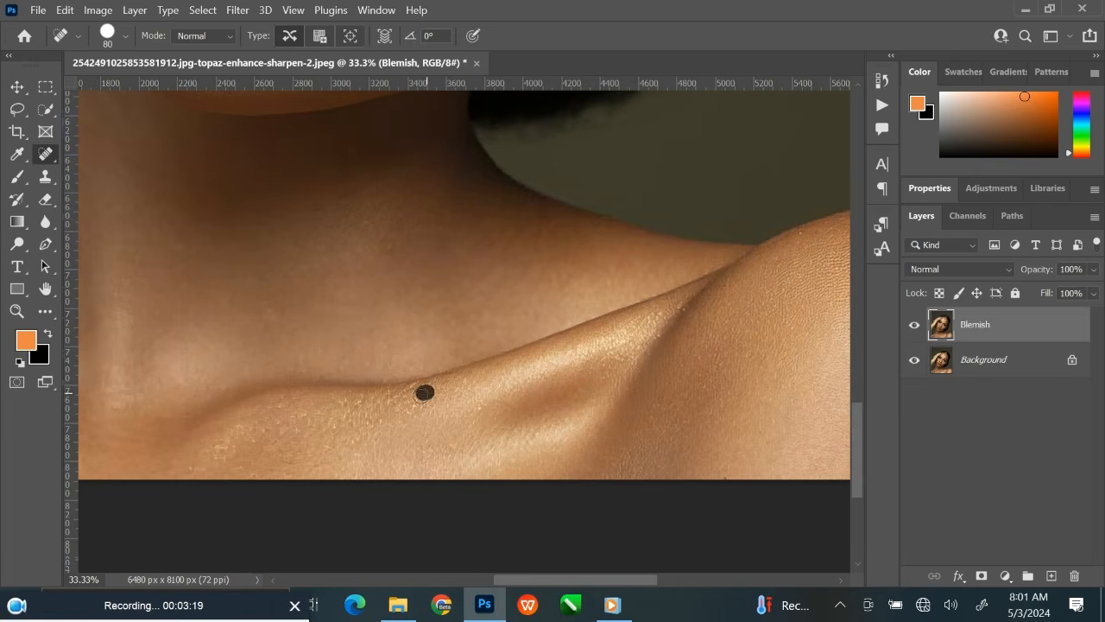
{"action": "left_click", "coordinate": [403, 397]}
{"action": "left_click", "coordinate": [357, 402]}
{"action": "left_click", "coordinate": [415, 390]}
Spot-heal the glittery specks on the chest below the base of the neck.
{"action": "left_click_drag", "start_coordinate": [543, 410], "coordinate": [749, 399]}
{"action": "left_click", "coordinate": [432, 435]}
{"action": "left_click", "coordinate": [403, 459]}
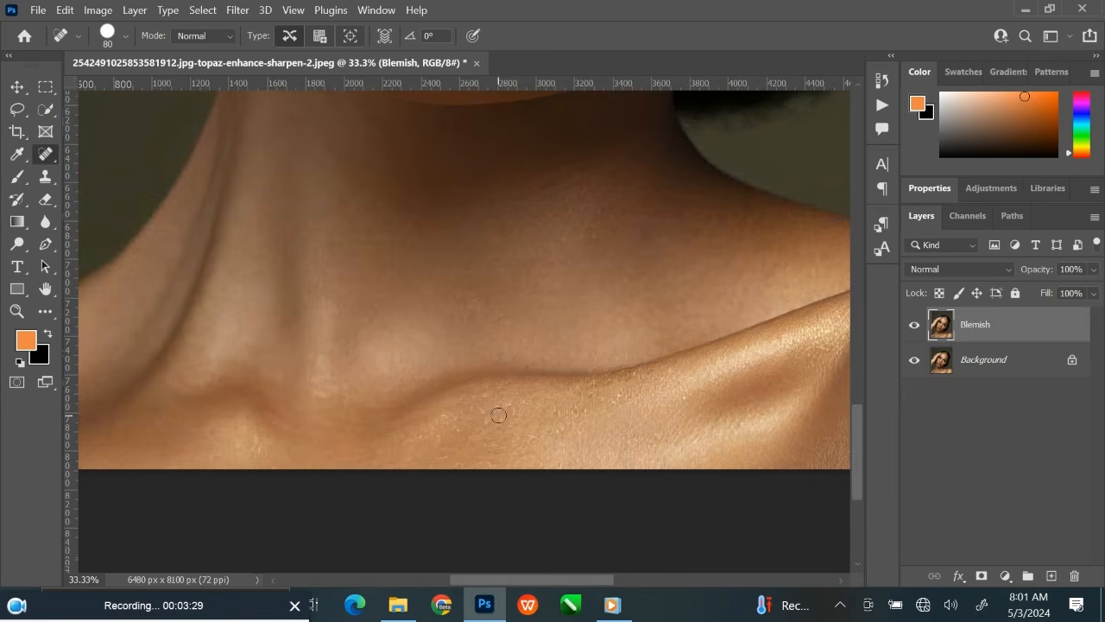
{"action": "left_click", "coordinate": [555, 429]}
{"action": "left_click", "coordinate": [562, 414]}
Spot-heal the bright textured spots around the shiny tip of the nose.
{"action": "left_click_drag", "start_coordinate": [244, 361], "coordinate": [461, 422]}
{"action": "left_click_drag", "start_coordinate": [518, 210], "coordinate": [468, 500]}
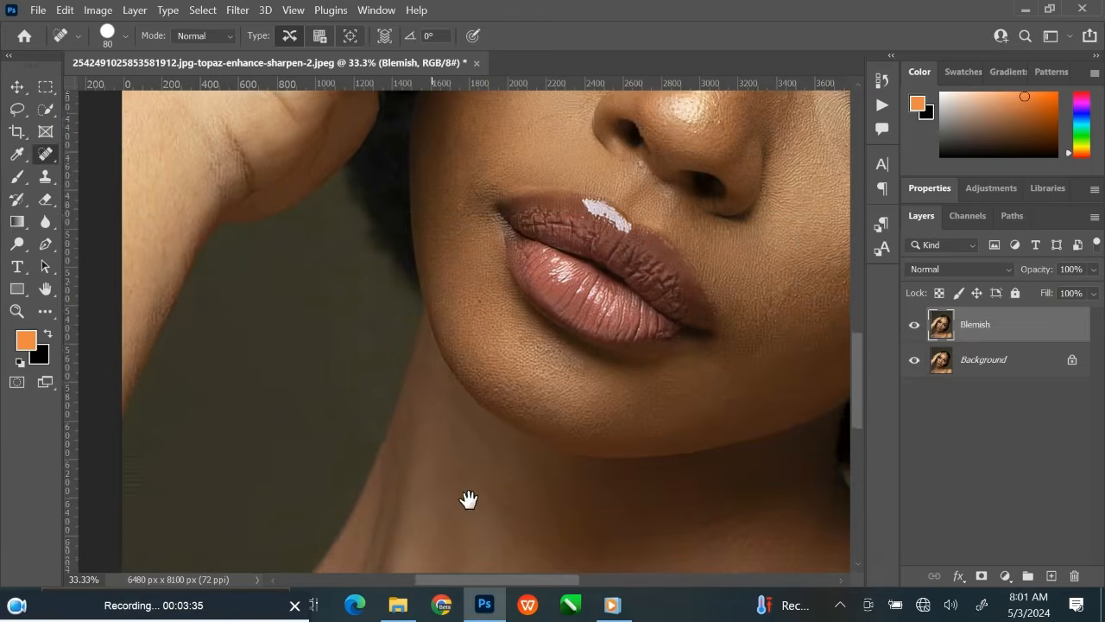
{"action": "left_click_drag", "start_coordinate": [430, 355], "coordinate": [520, 464]}
{"action": "left_click_drag", "start_coordinate": [457, 337], "coordinate": [429, 478]}
{"action": "mouse_move", "coordinate": [619, 333]}
{"action": "left_mouse_down"}
{"action": "mouse_move", "coordinate": [338, 397]}
{"action": "mouse_move", "coordinate": [319, 388]}
{"action": "left_mouse_up"}
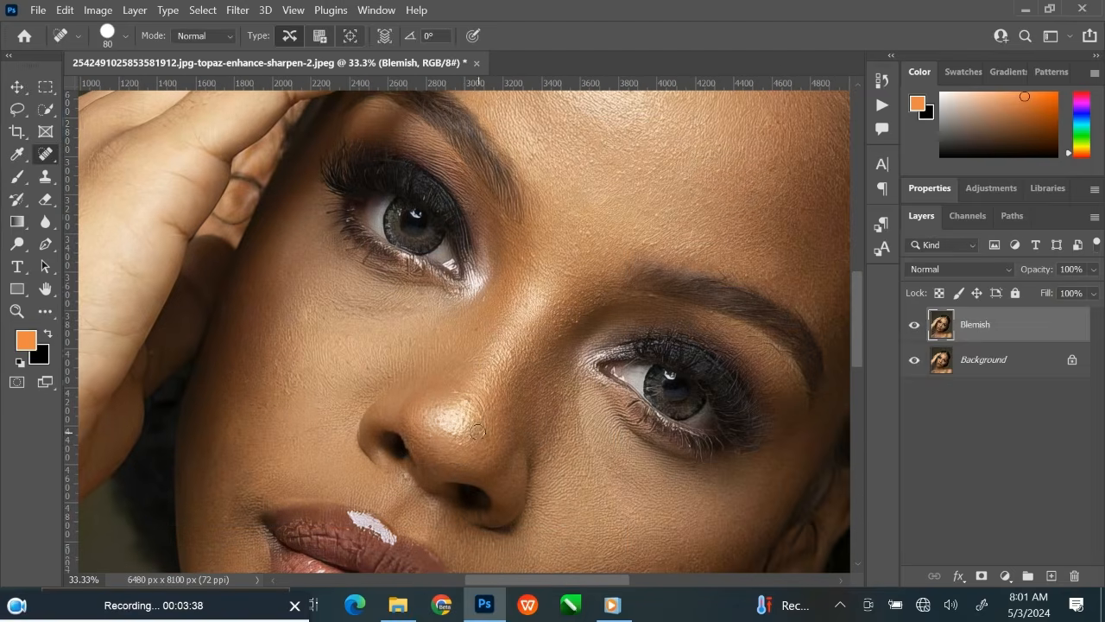
{"action": "left_click", "coordinate": [476, 432]}
{"action": "left_click", "coordinate": [463, 437]}
{"action": "left_click", "coordinate": [447, 441]}
{"action": "left_click", "coordinate": [429, 432]}
{"action": "left_click", "coordinate": [455, 416]}
{"action": "left_click", "coordinate": [458, 431]}
{"action": "left_click", "coordinate": [468, 413]}
{"action": "left_click", "coordinate": [467, 401]}
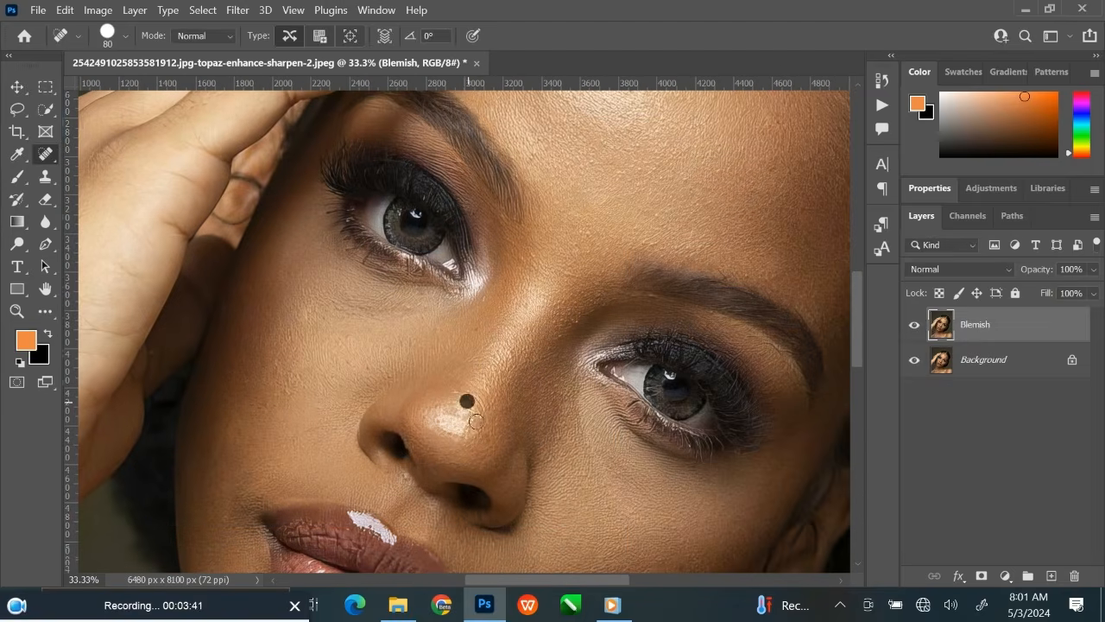
{"action": "left_click", "coordinate": [478, 421]}
Touch up the last spots on the cheek away from the hand, the forehead and the temple near the hairline.
{"action": "mouse_move", "coordinate": [565, 426]}
{"action": "left_mouse_down"}
{"action": "mouse_move", "coordinate": [481, 330]}
{"action": "mouse_move", "coordinate": [522, 267]}
{"action": "left_mouse_up"}
{"action": "left_click", "coordinate": [538, 424]}
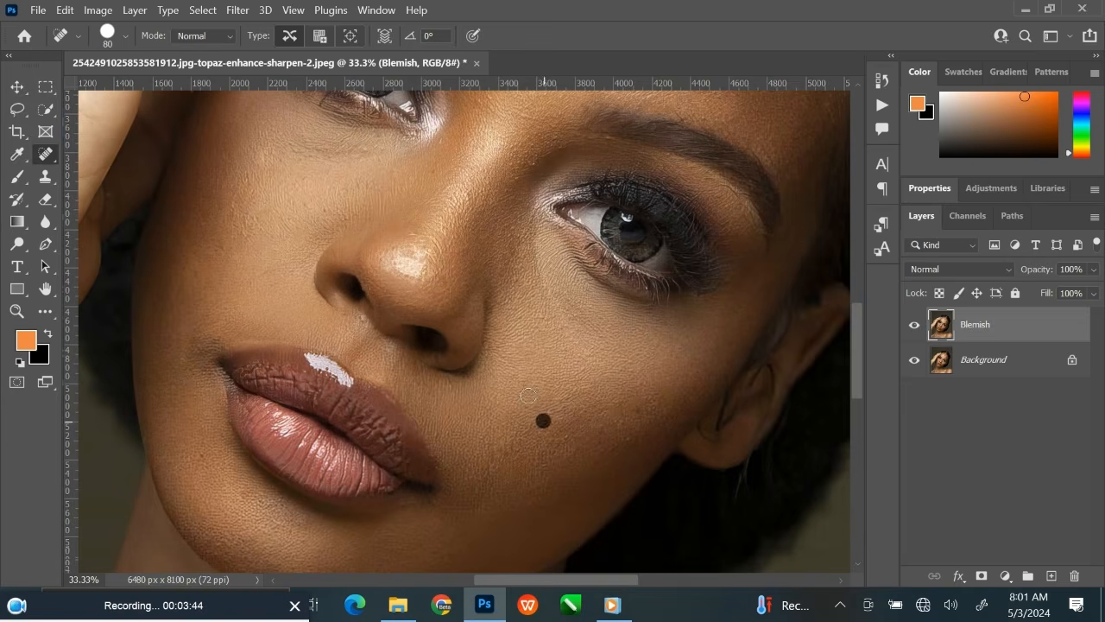
{"action": "mouse_move", "coordinate": [558, 365]}
{"action": "left_mouse_down"}
{"action": "mouse_move", "coordinate": [659, 267]}
{"action": "mouse_move", "coordinate": [462, 352]}
{"action": "mouse_move", "coordinate": [513, 403]}
{"action": "mouse_move", "coordinate": [443, 431]}
{"action": "mouse_move", "coordinate": [409, 466]}
{"action": "left_mouse_up"}
{"action": "left_click", "coordinate": [663, 301]}
{"action": "left_click_drag", "start_coordinate": [730, 449], "coordinate": [649, 340]}
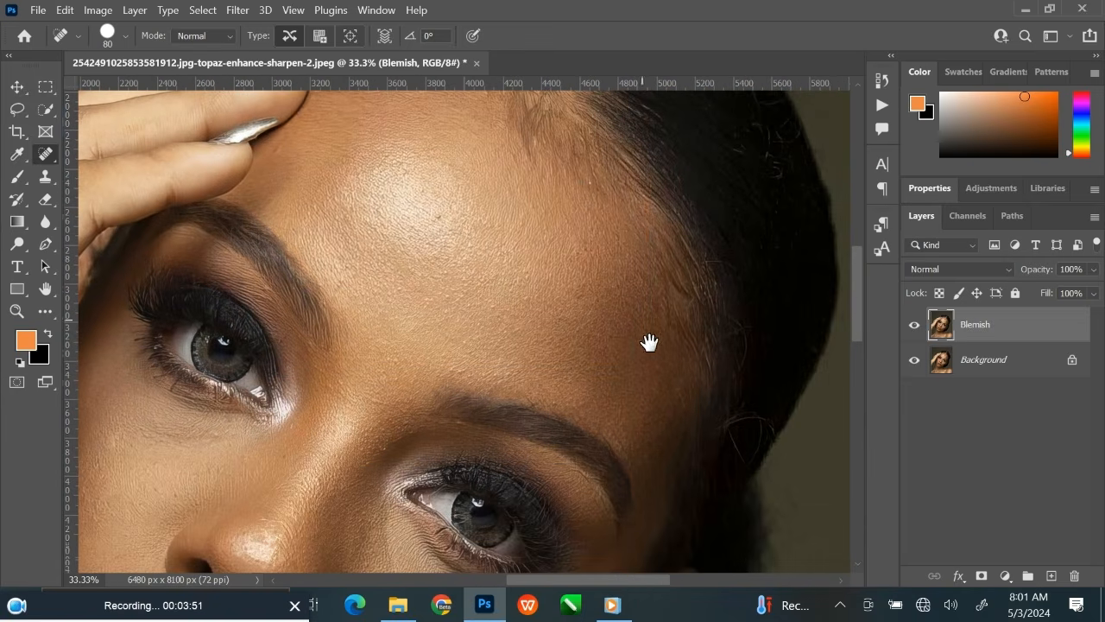
{"action": "left_click", "coordinate": [668, 373]}
{"action": "left_click", "coordinate": [654, 392]}
Compare the portrait before and after healing by toggling the visibility of the Blemish layer.
{"action": "key", "text": "ctrl+minus"}
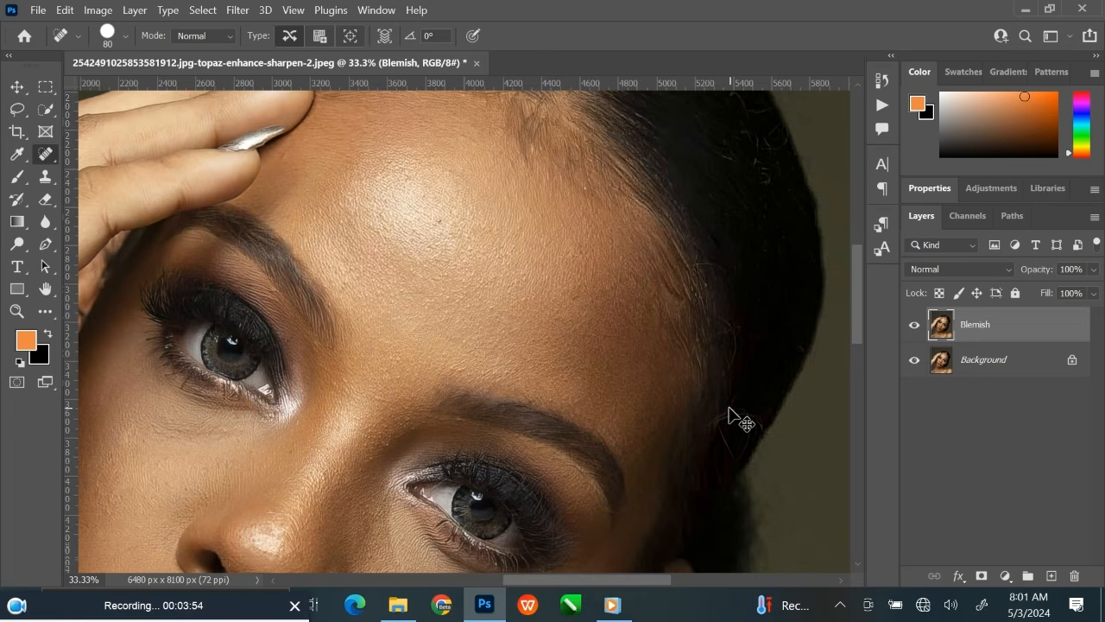
{"action": "key", "text": "ctrl+minus"}
{"action": "key", "text": "ctrl+minus"}
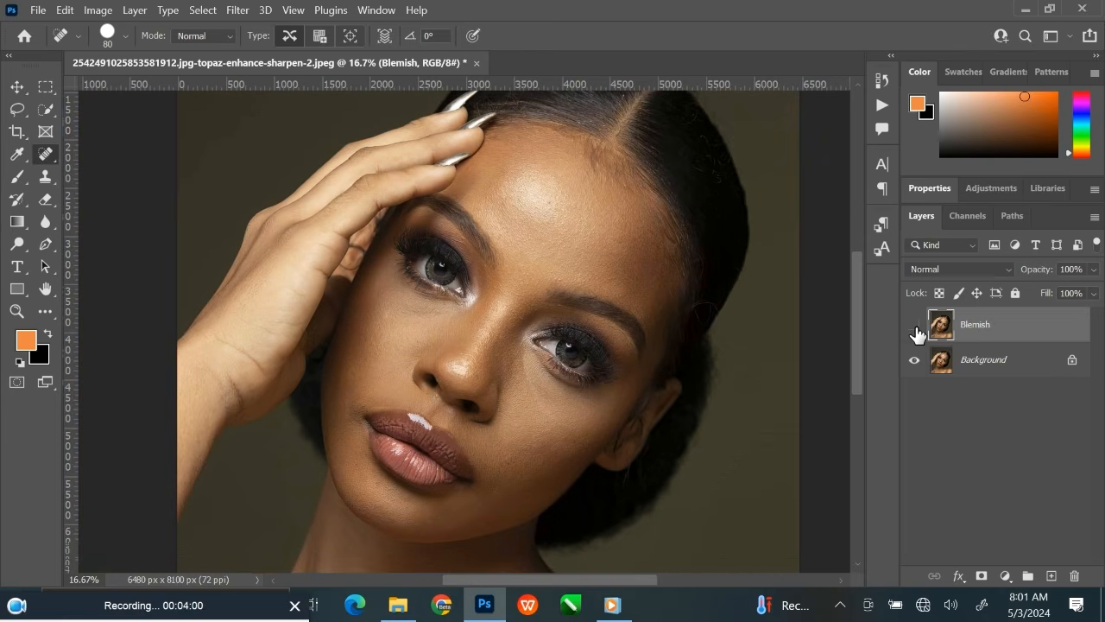
{"action": "left_click", "coordinate": [916, 327]}
{"action": "left_click", "coordinate": [916, 326]}
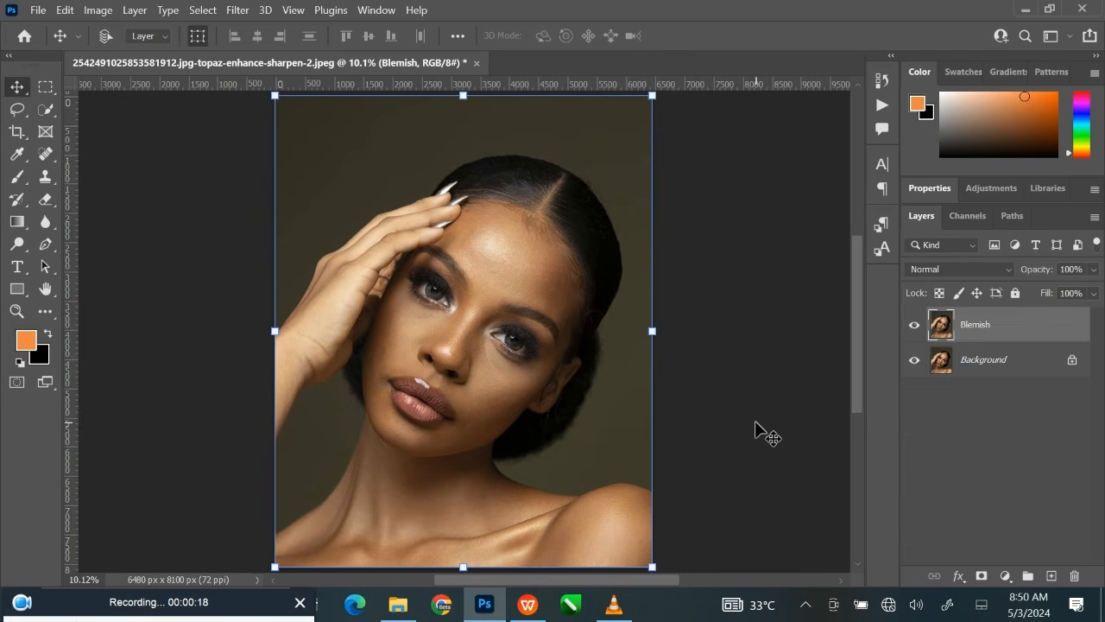
Duplicate the Blemish layer twice and rename the lower copy "Low frequency color".
{"action": "key", "text": "ctrl+j"}
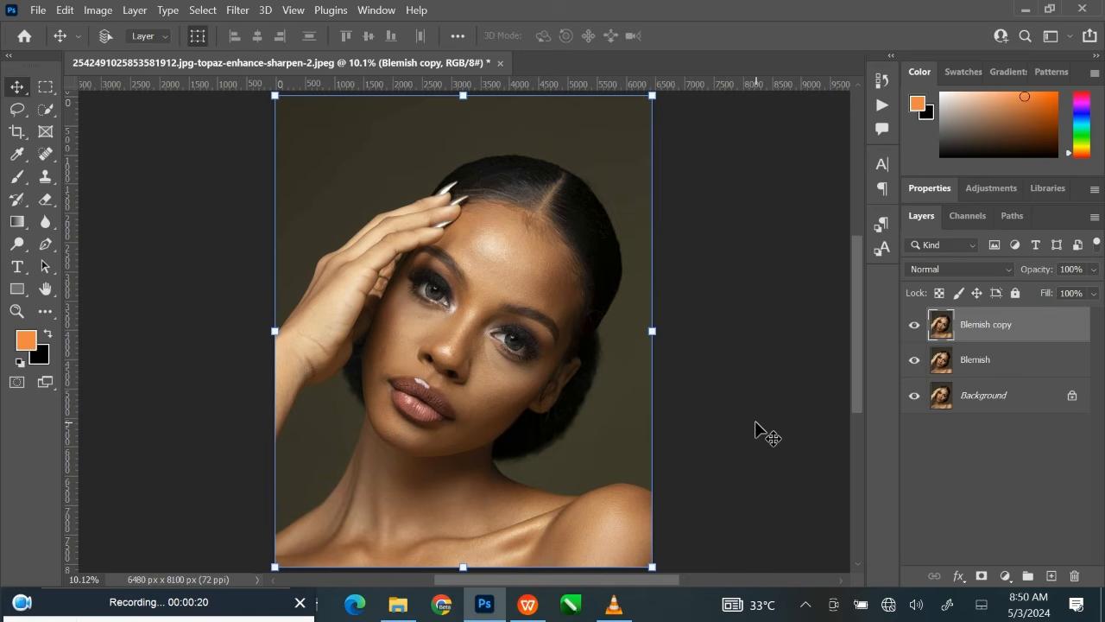
{"action": "key", "text": "ctrl+j"}
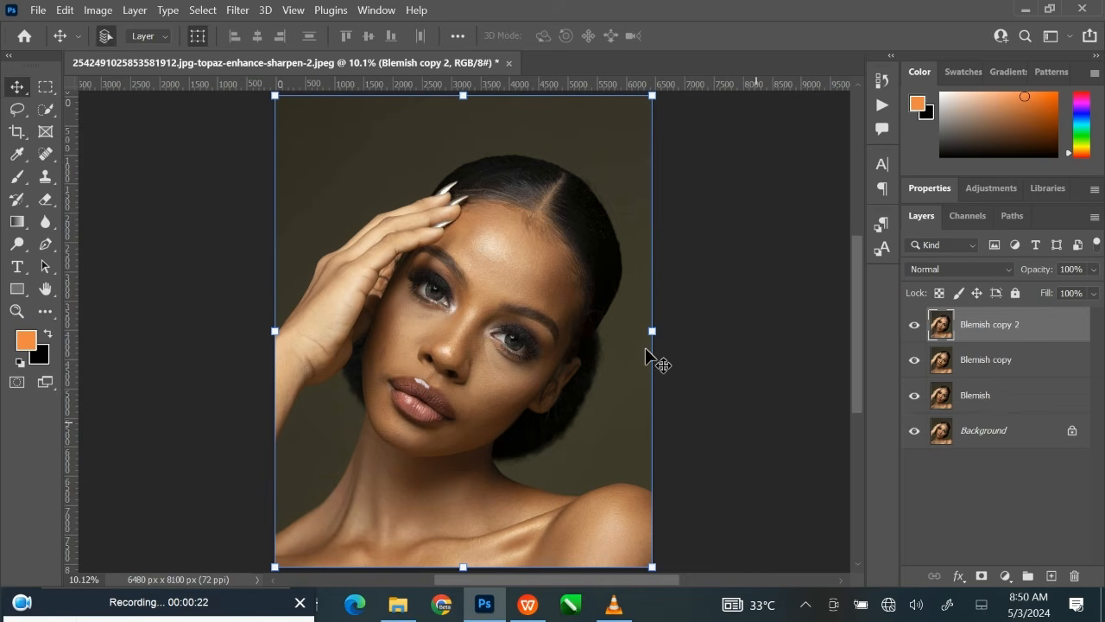
{"action": "left_click", "coordinate": [968, 365]}
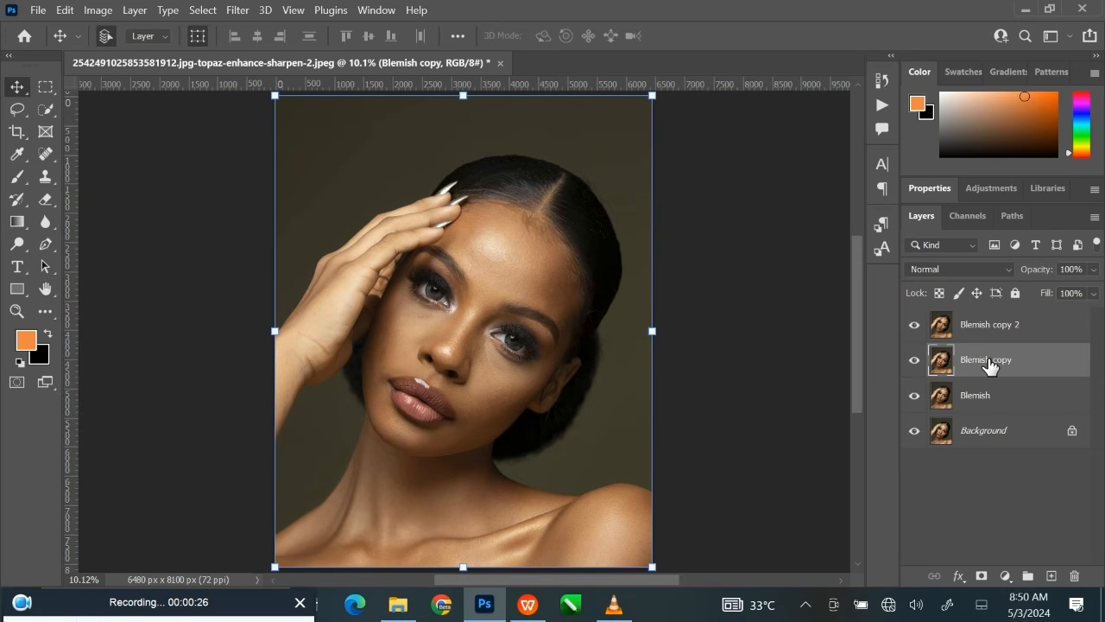
{"action": "double_click", "coordinate": [989, 361]}
{"action": "type", "text": "Low frequency c"}
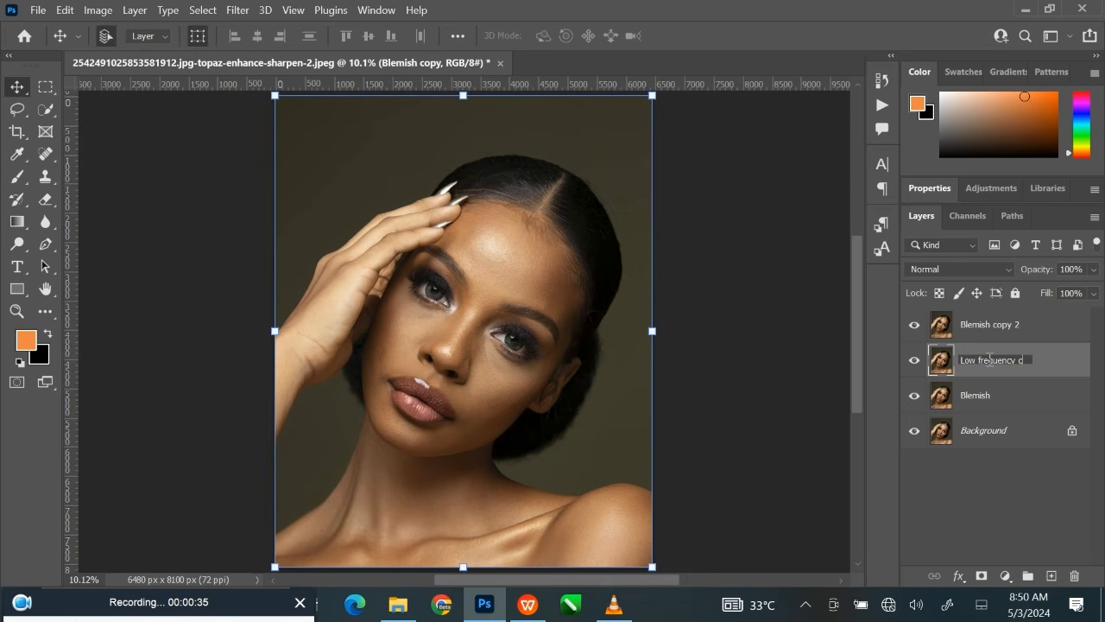
{"action": "type", "text": "olor"}
{"action": "key", "text": "Return"}
Rename the upper duplicate of the Blemish layer "High frequency details".
{"action": "left_click", "coordinate": [990, 329]}
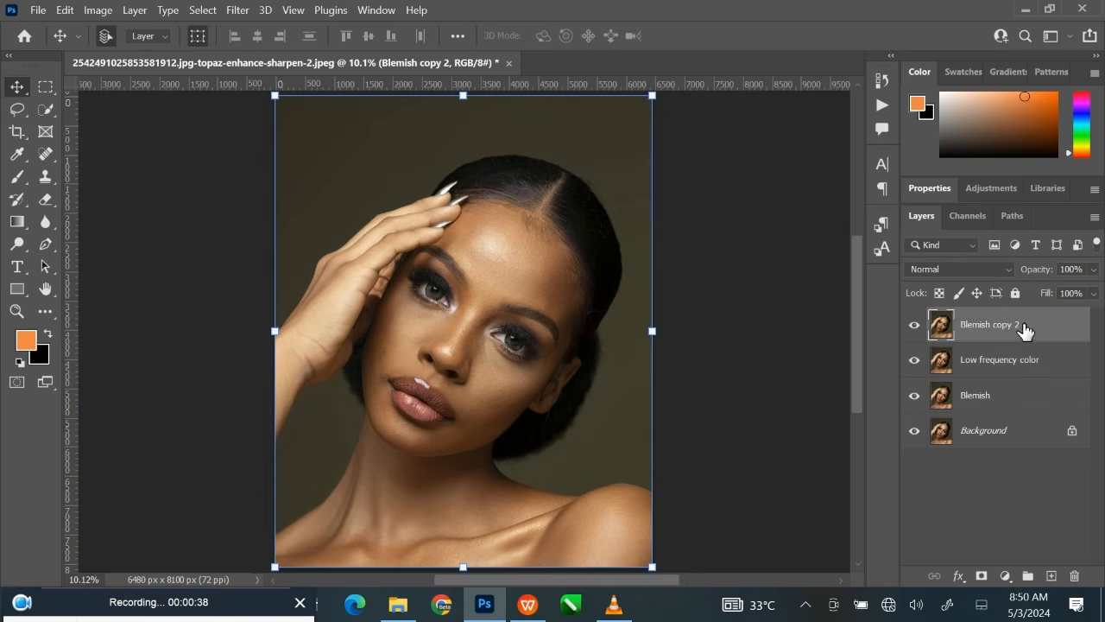
{"action": "double_click", "coordinate": [989, 327]}
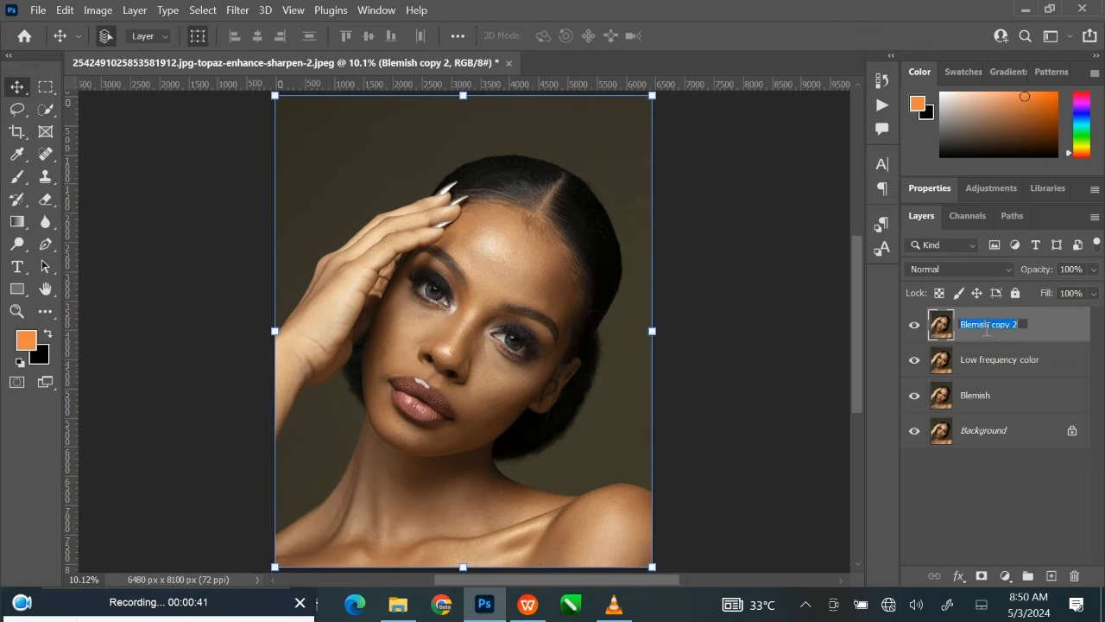
{"action": "type", "text": "High frequency details"}
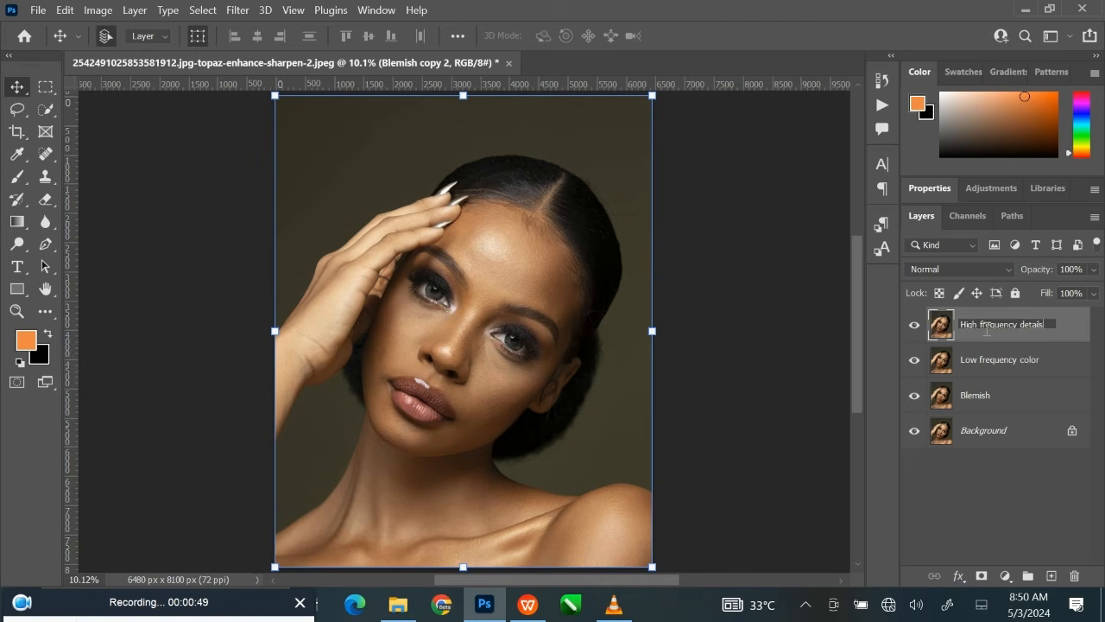
{"action": "key", "text": "Return"}
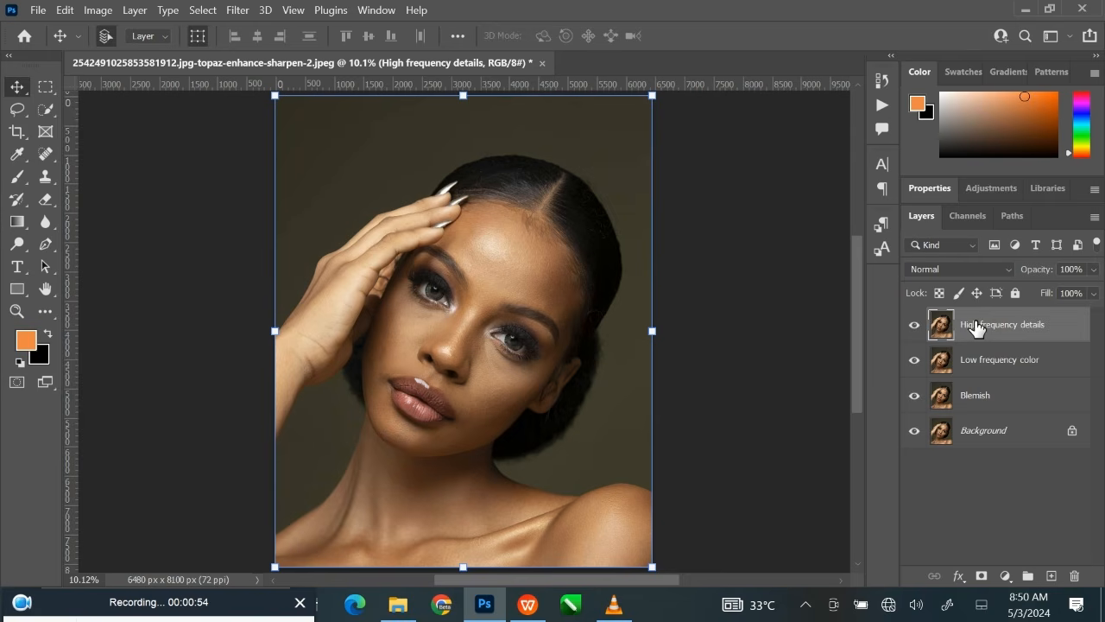
Hide the High frequency details layer and apply a Gaussian Blur with a 5-pixel radius to the Low frequency color layer.
{"action": "left_click", "coordinate": [914, 324]}
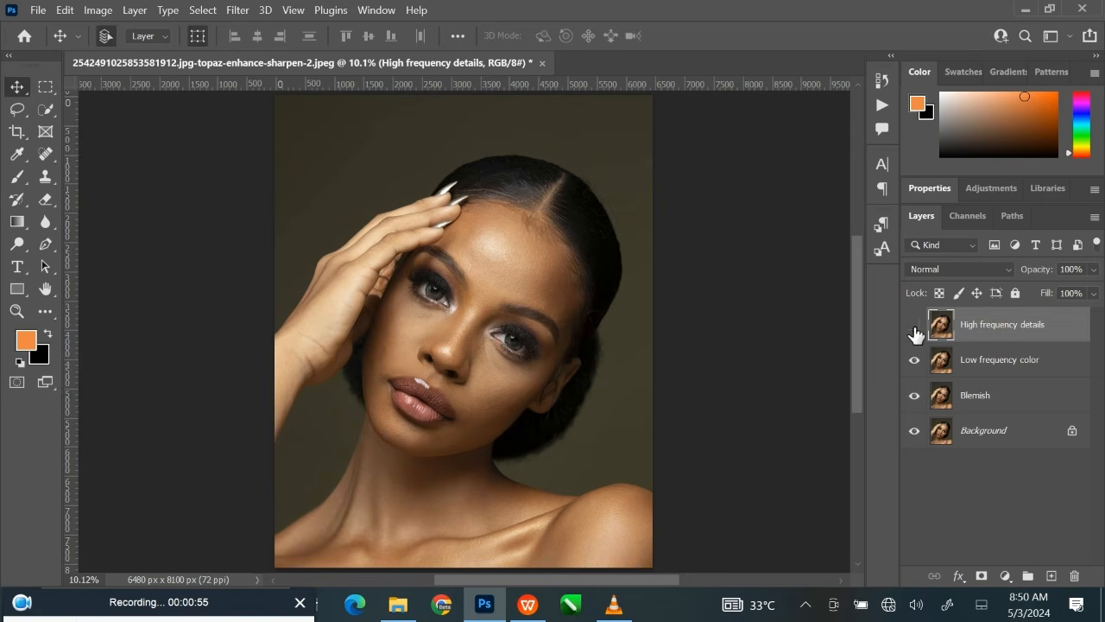
{"action": "left_click", "coordinate": [995, 370]}
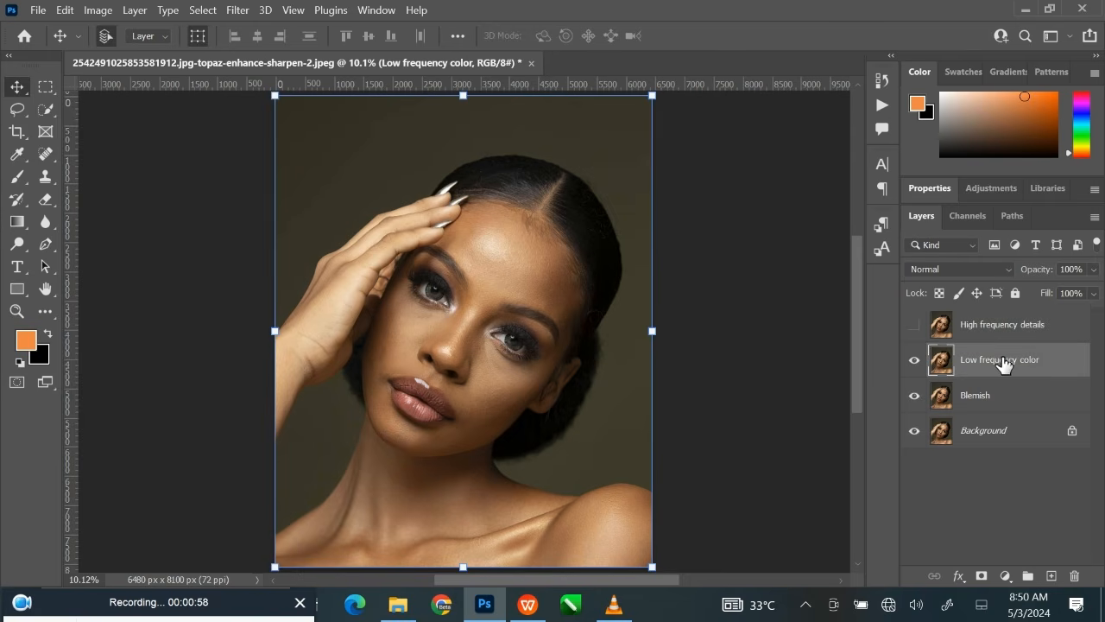
{"action": "left_click", "coordinate": [238, 11]}
{"action": "mouse_move", "coordinate": [358, 215]}
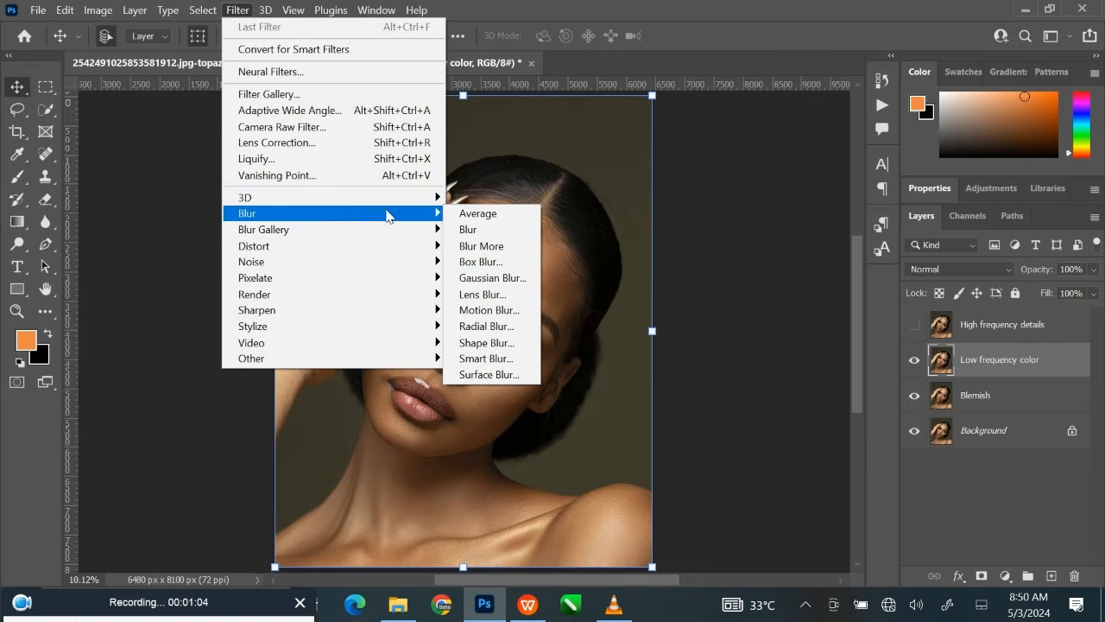
{"action": "left_click", "coordinate": [492, 278]}
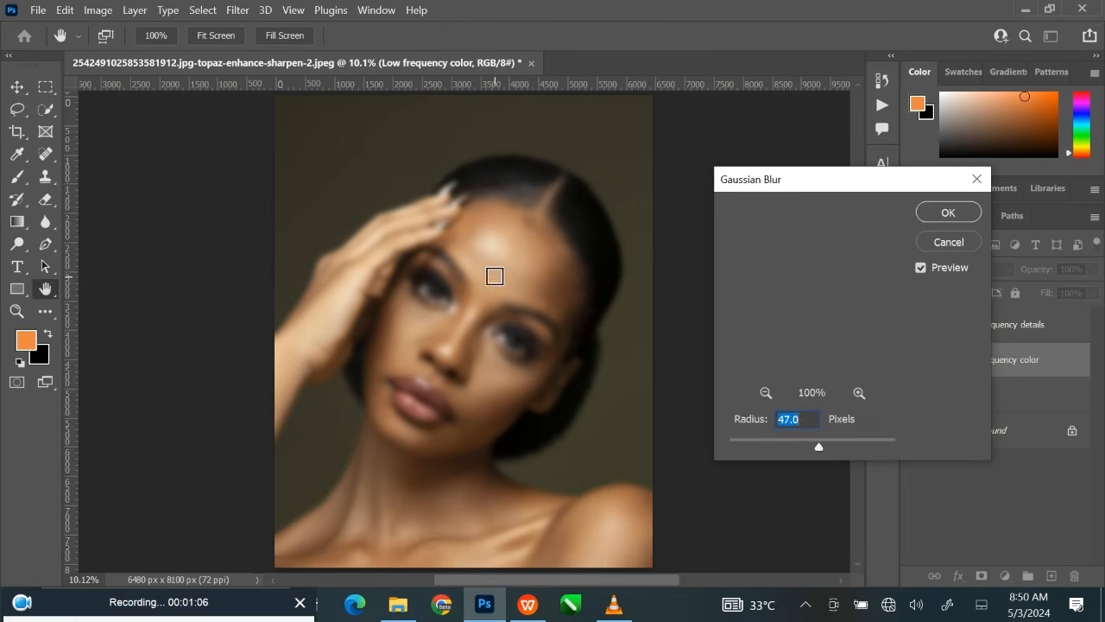
{"action": "left_click_drag", "start_coordinate": [821, 449], "coordinate": [757, 423]}
{"action": "type", "text": "5"}
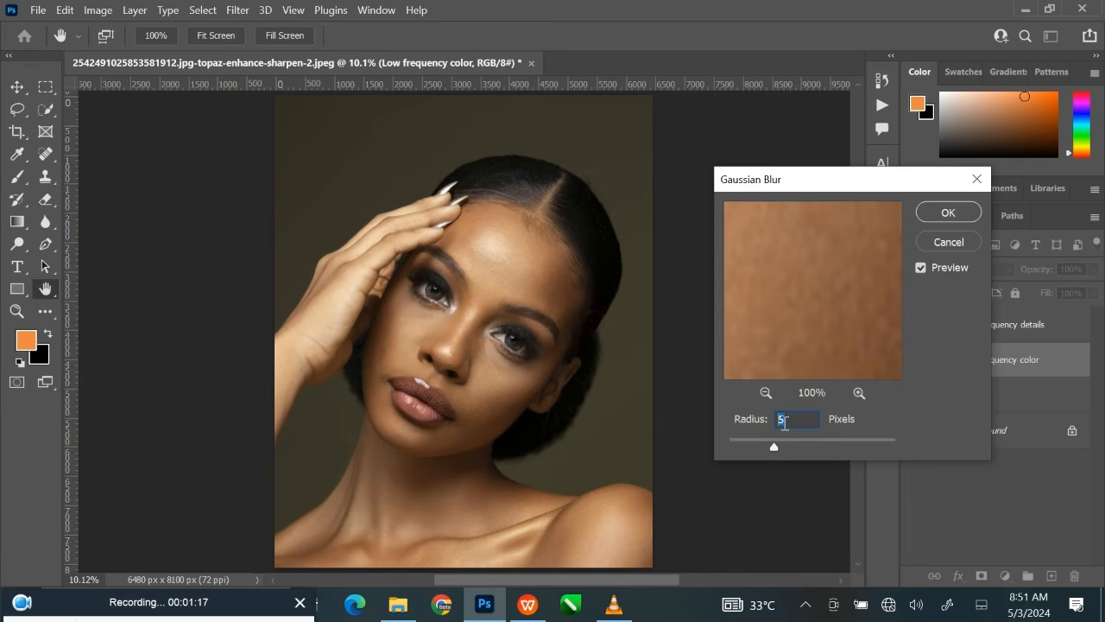
{"action": "left_click", "coordinate": [945, 213]}
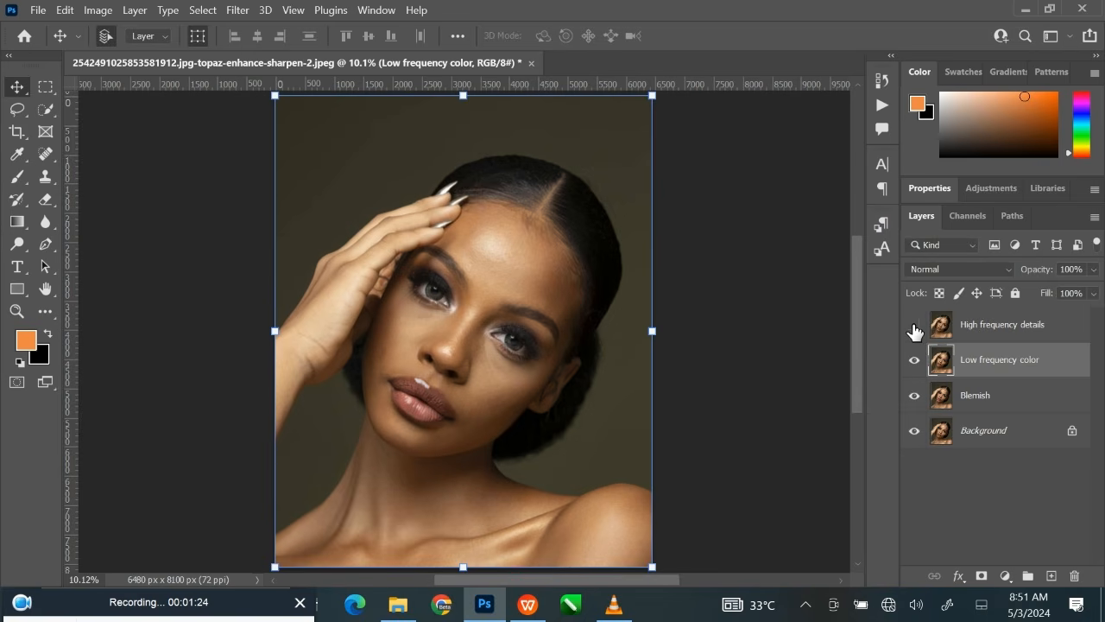
Use Apply Image on the High frequency details layer with Low frequency color as source layer, Subtract blending, scale 2 and offset 128.
{"action": "left_click", "coordinate": [1049, 332]}
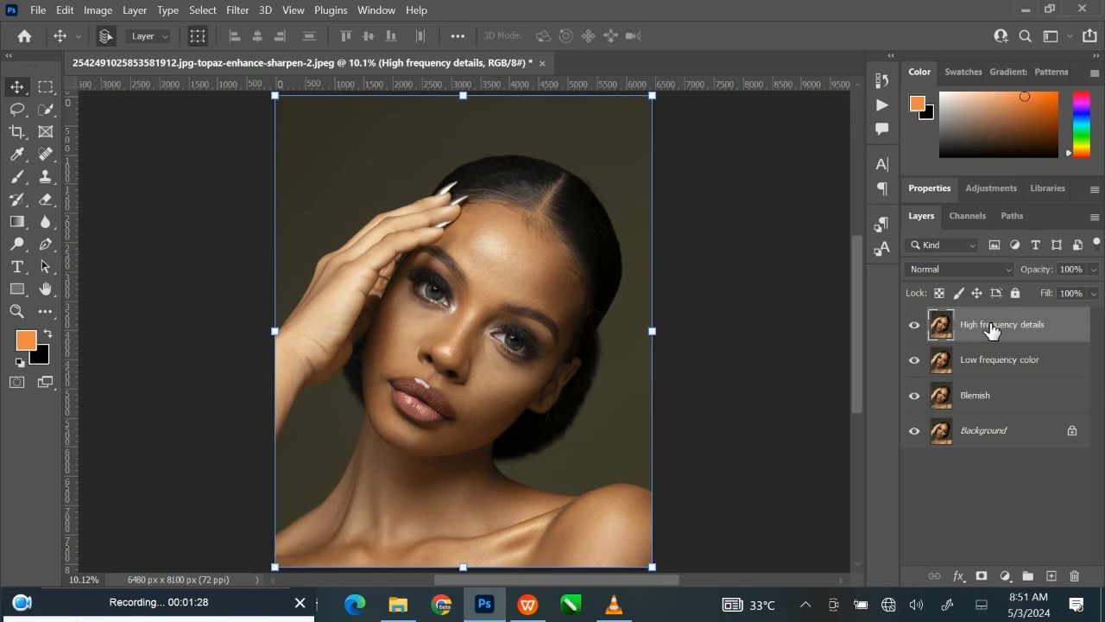
{"action": "left_click", "coordinate": [98, 10]}
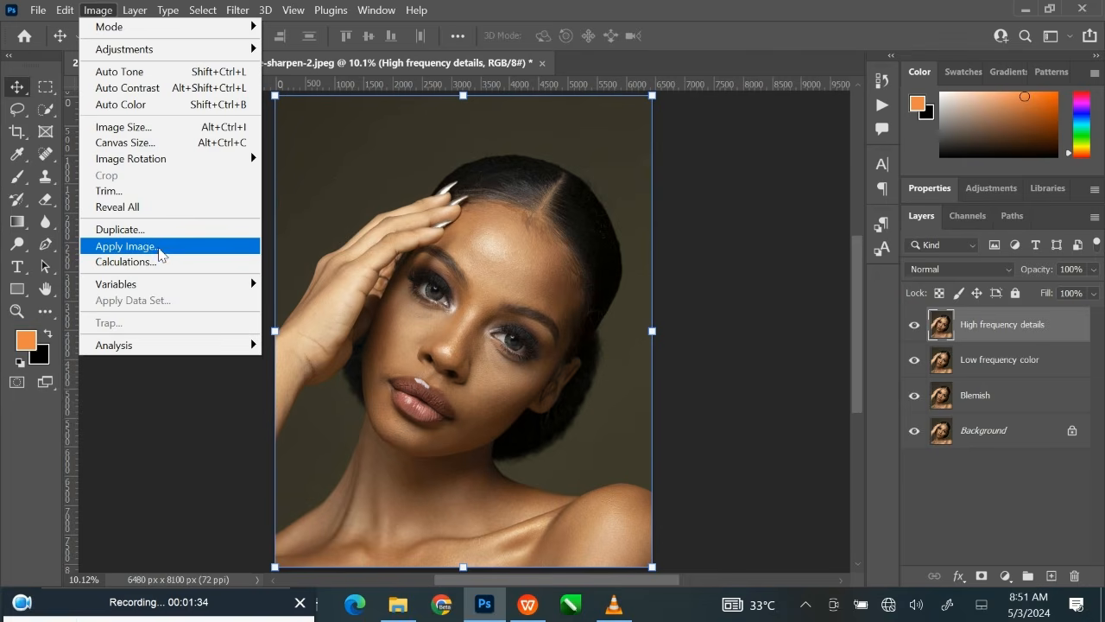
{"action": "left_click", "coordinate": [162, 249]}
{"action": "left_click_drag", "start_coordinate": [635, 160], "coordinate": [724, 142]}
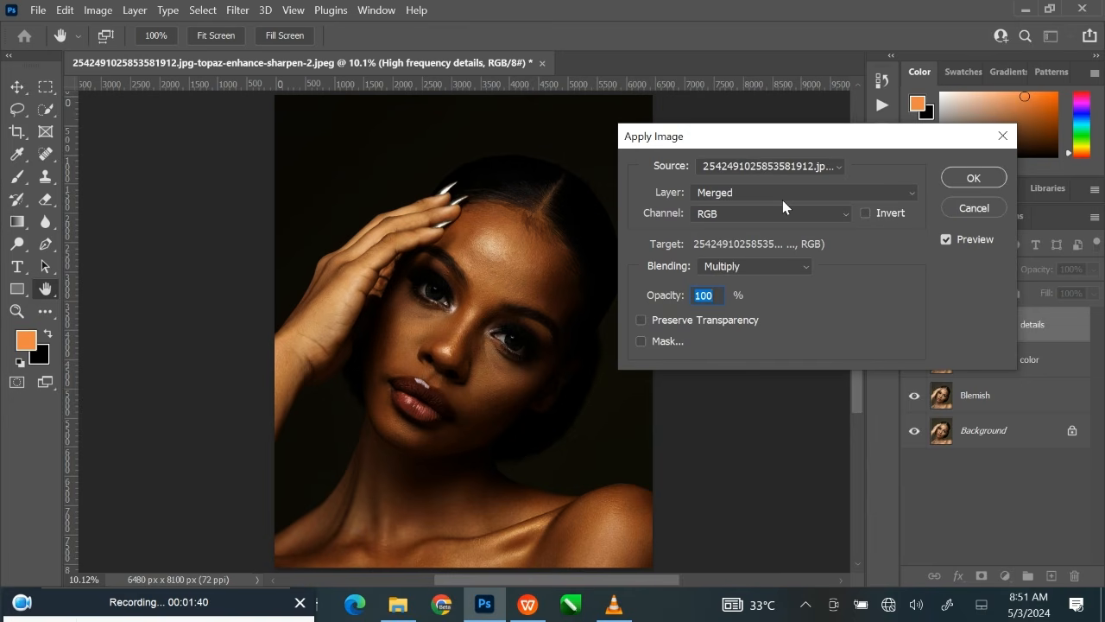
{"action": "left_click", "coordinate": [912, 194]}
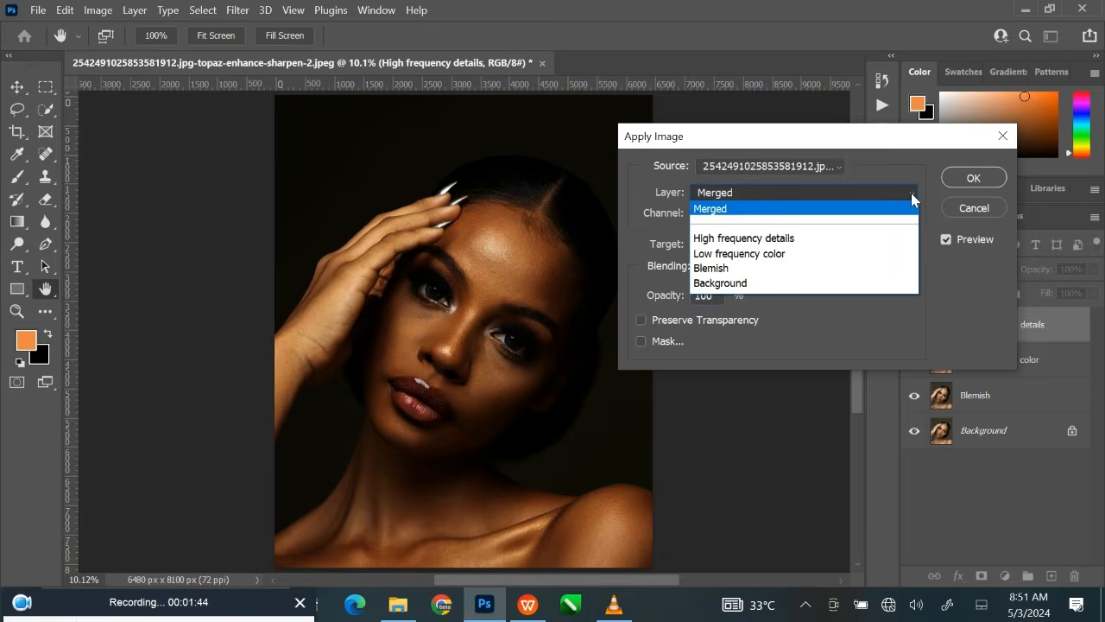
{"action": "left_click", "coordinate": [759, 255]}
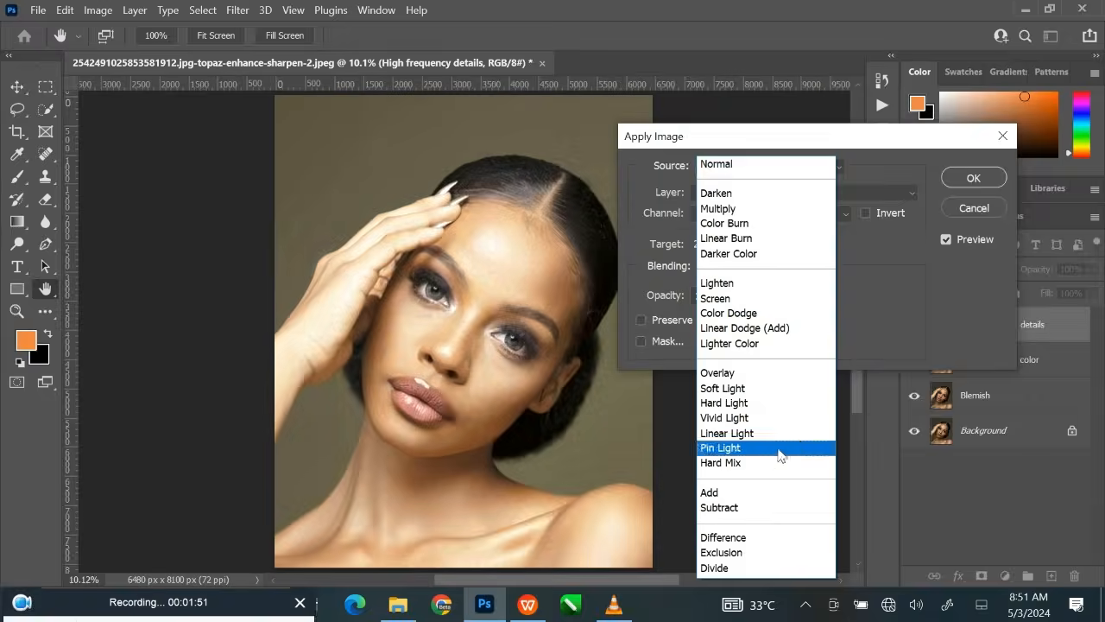
{"action": "left_click", "coordinate": [750, 510]}
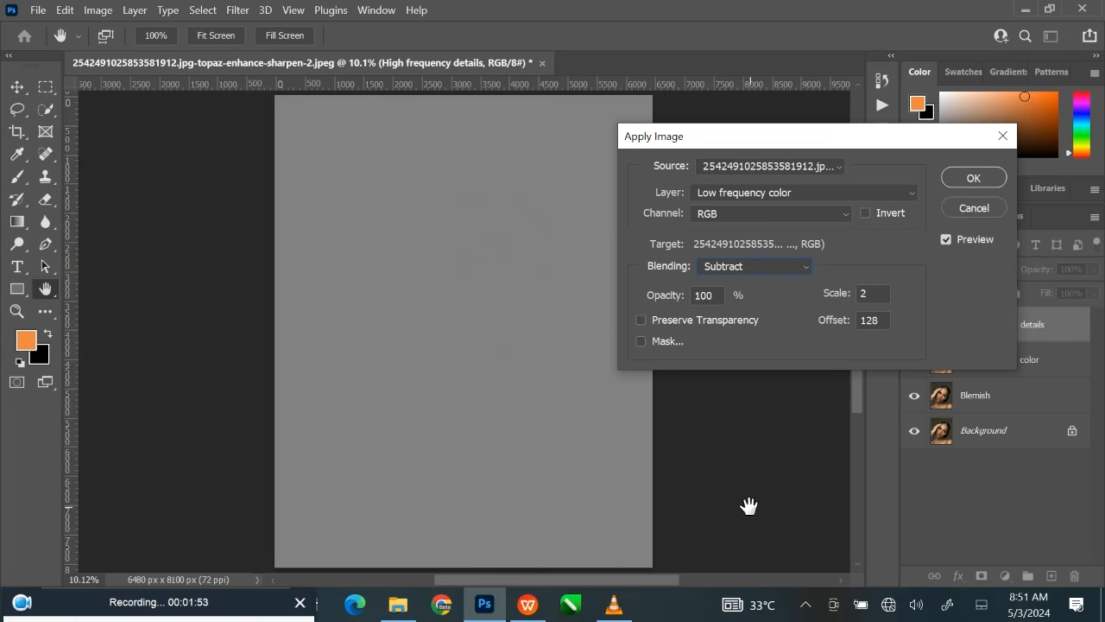
{"action": "left_click_drag", "start_coordinate": [758, 140], "coordinate": [789, 146]}
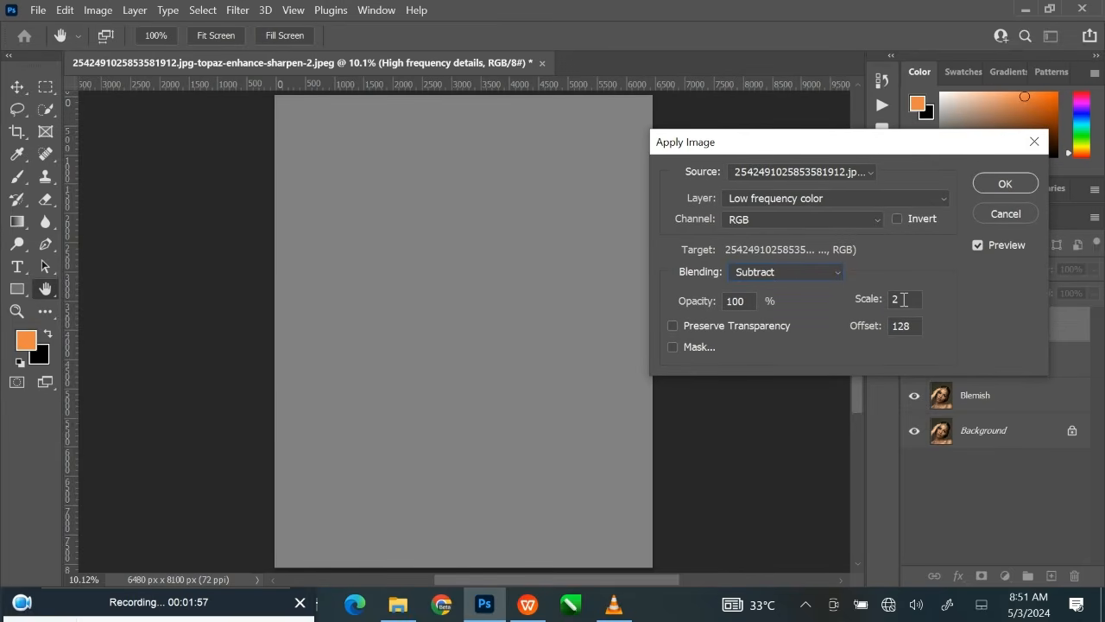
{"action": "left_click", "coordinate": [876, 304]}
{"action": "left_click", "coordinate": [1007, 184]}
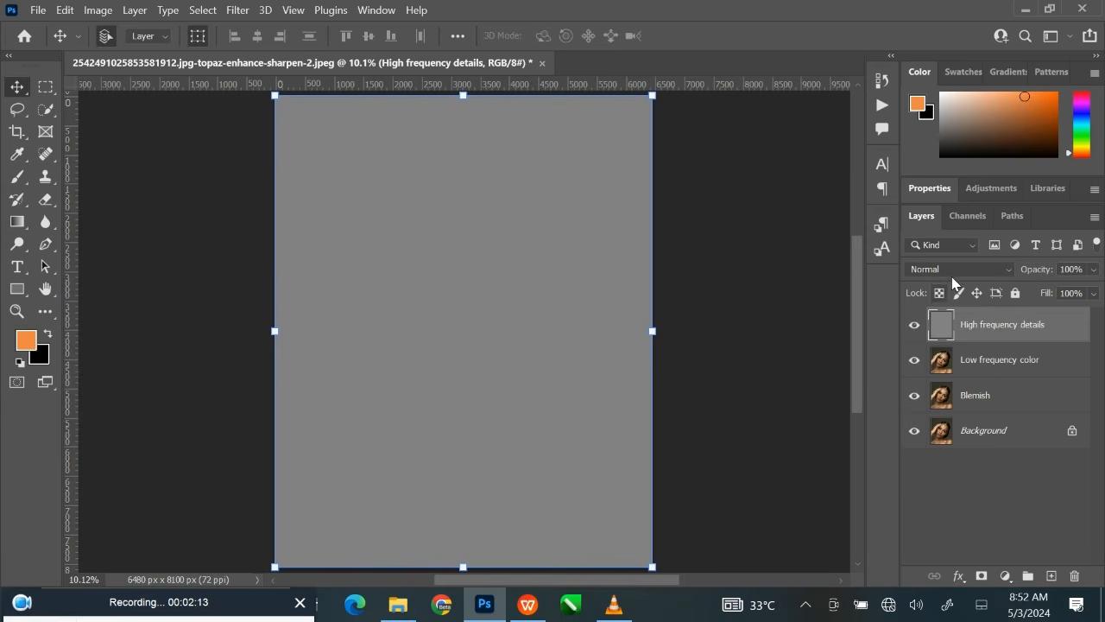
Set the High frequency details layer's blend mode to Linear Light.
{"action": "left_click", "coordinate": [953, 273]}
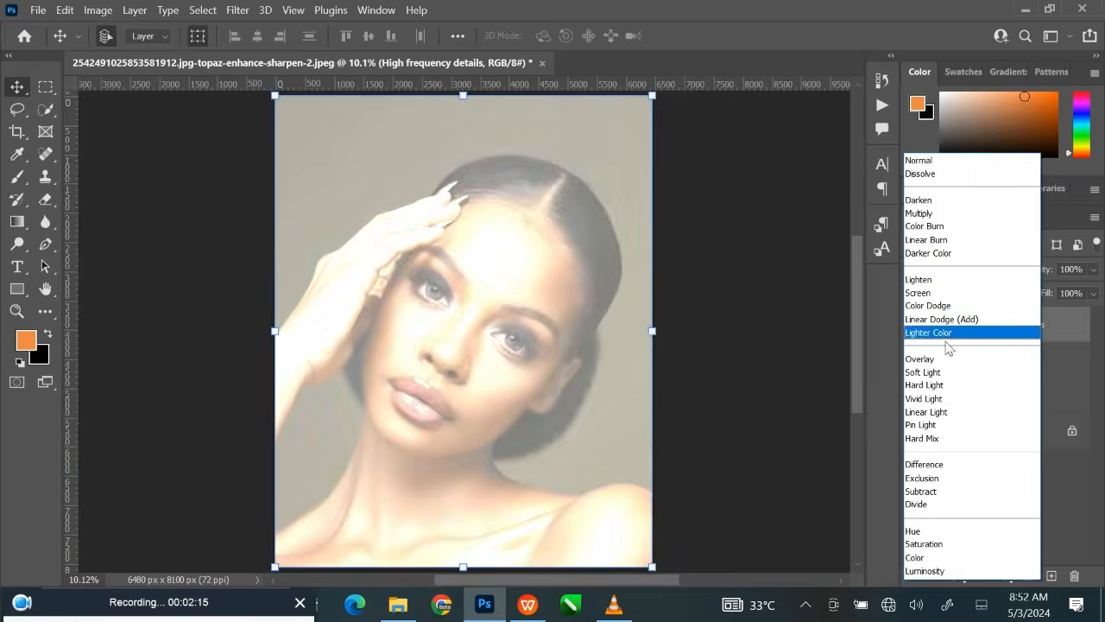
{"action": "left_click", "coordinate": [950, 413]}
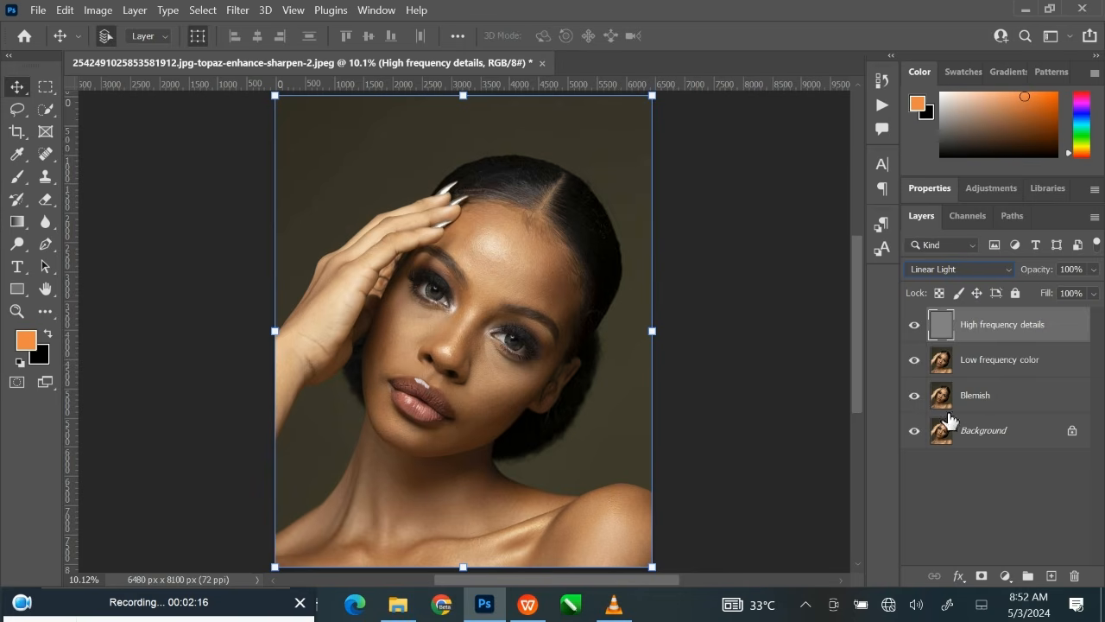
{"action": "left_click", "coordinate": [728, 370]}
Compare the facial skin texture up close with the High frequency details layer hidden and shown.
{"action": "key", "text": "ctrl+plus"}
{"action": "key", "text": "ctrl+plus"}
{"action": "key", "text": "ctrl+plus"}
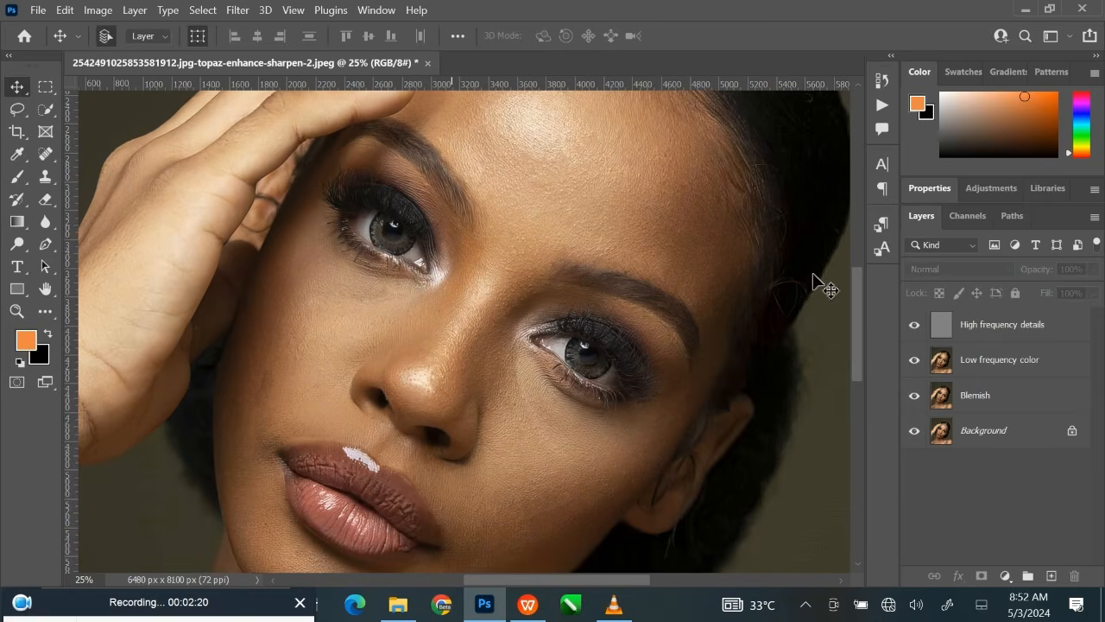
{"action": "left_click", "coordinate": [915, 325]}
{"action": "left_click", "coordinate": [913, 326]}
{"action": "left_click_drag", "start_coordinate": [515, 314], "coordinate": [532, 376]}
{"action": "left_click_drag", "start_coordinate": [555, 322], "coordinate": [562, 342]}
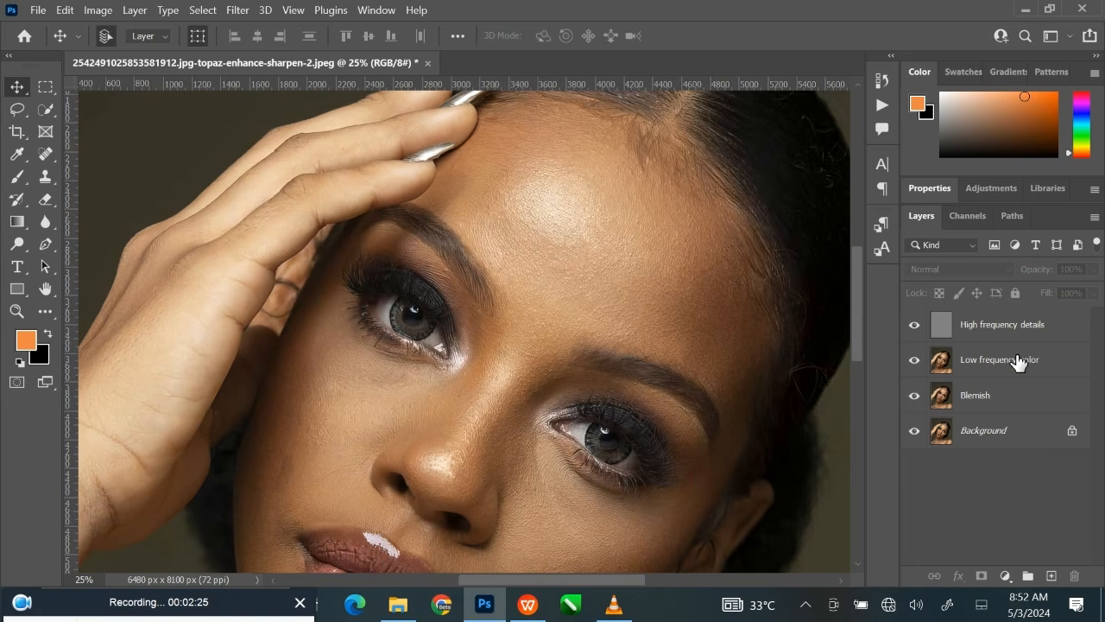
Convert the Low frequency color layer to a smart object.
{"action": "left_click", "coordinate": [1001, 361]}
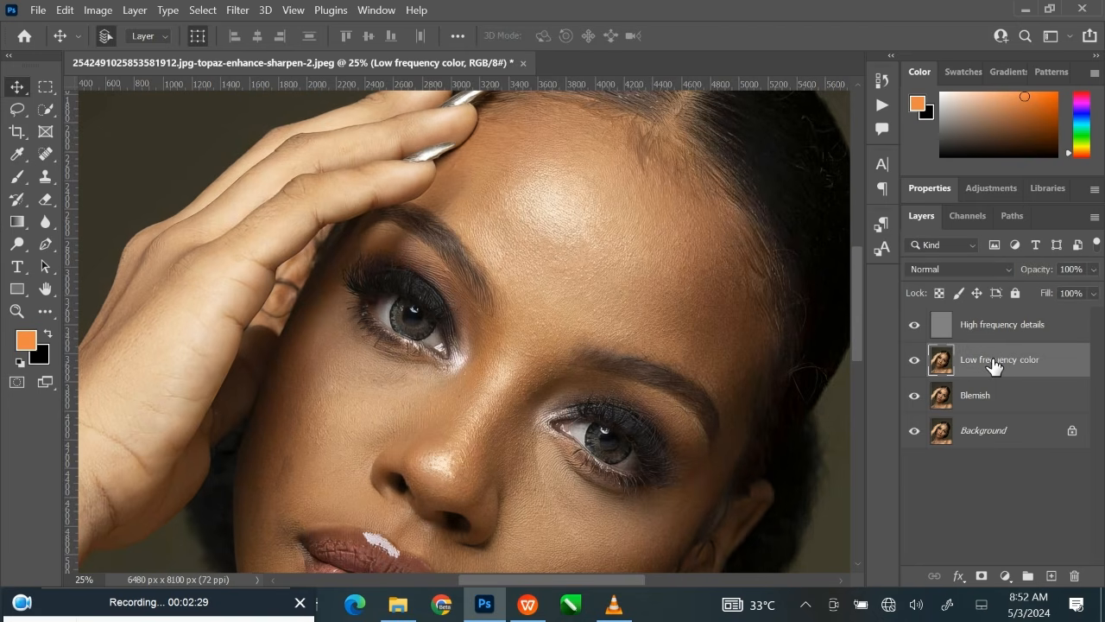
{"action": "right_click", "coordinate": [993, 365]}
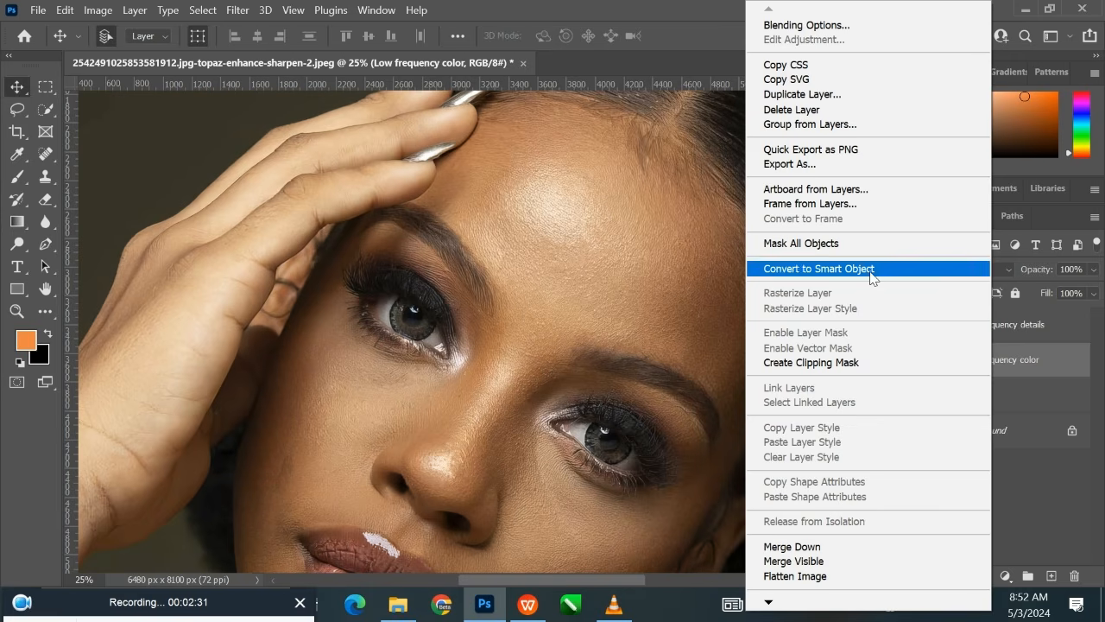
{"action": "left_click", "coordinate": [828, 274]}
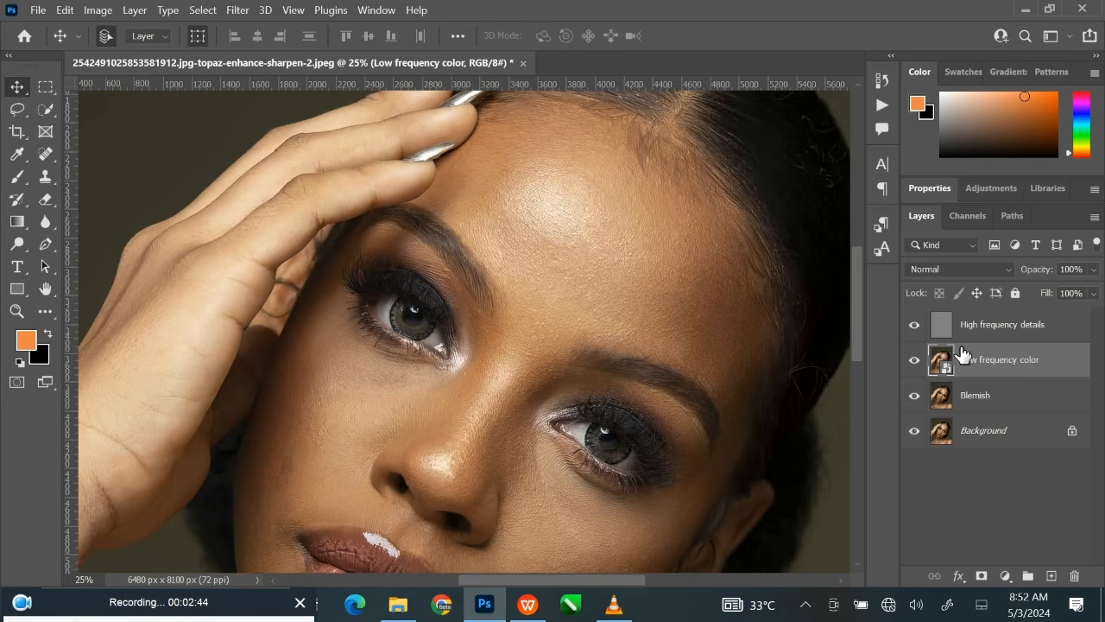
Apply a Gaussian Blur with a 47-pixel radius to the Low frequency color smart object and invert its filter mask to black.
{"action": "left_click", "coordinate": [238, 12]}
{"action": "mouse_move", "coordinate": [370, 219]}
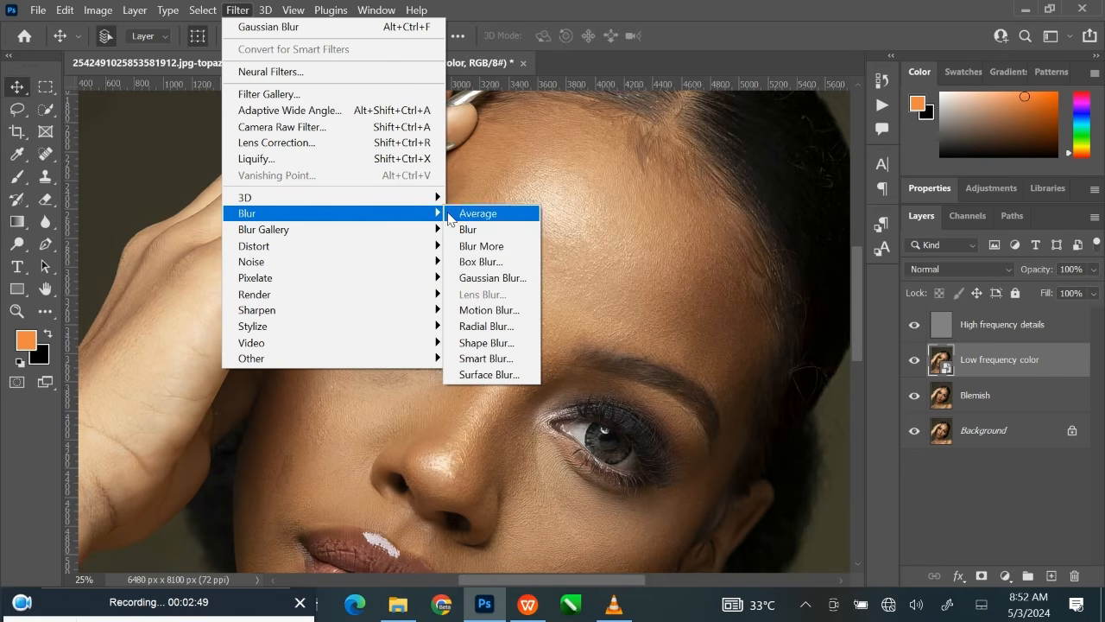
{"action": "left_click", "coordinate": [493, 277]}
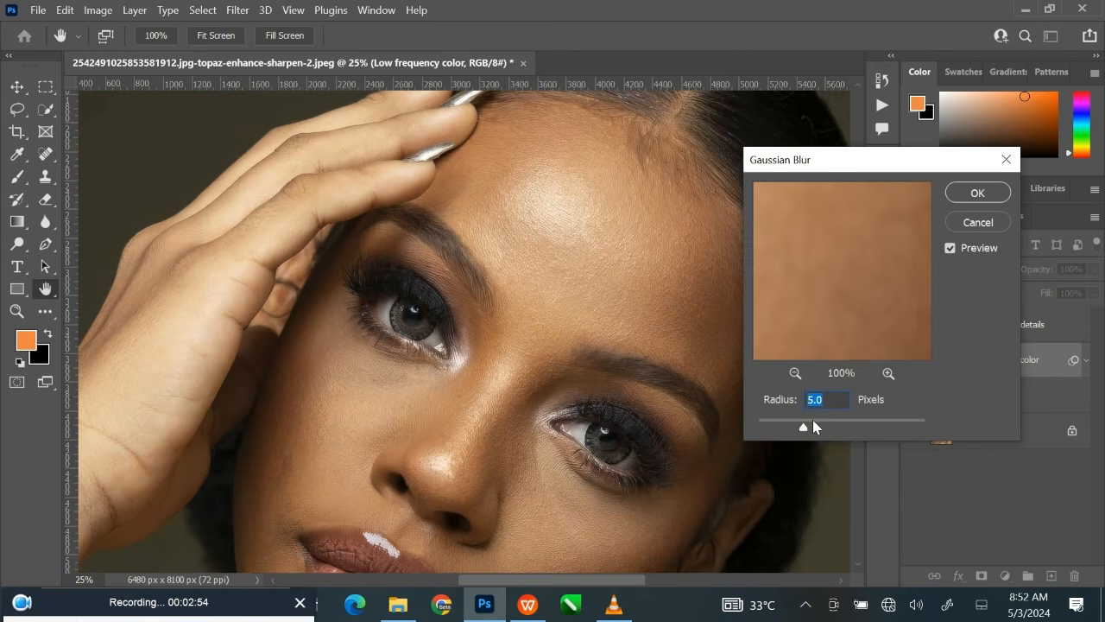
{"action": "left_click_drag", "start_coordinate": [833, 426], "coordinate": [804, 405]}
{"action": "type", "text": "47"}
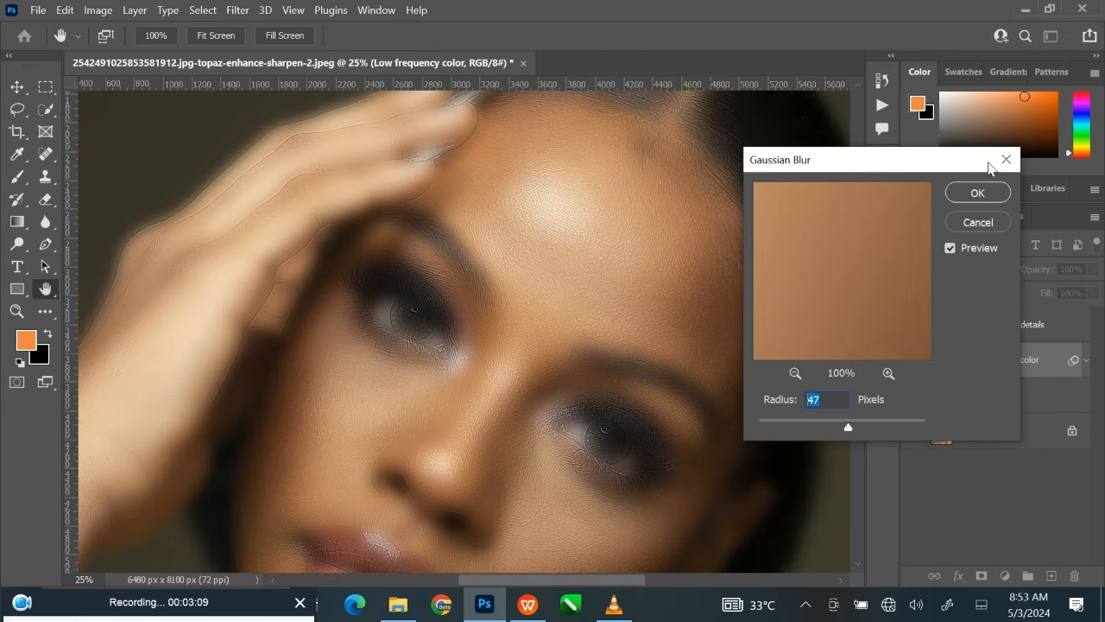
{"action": "left_click", "coordinate": [973, 193]}
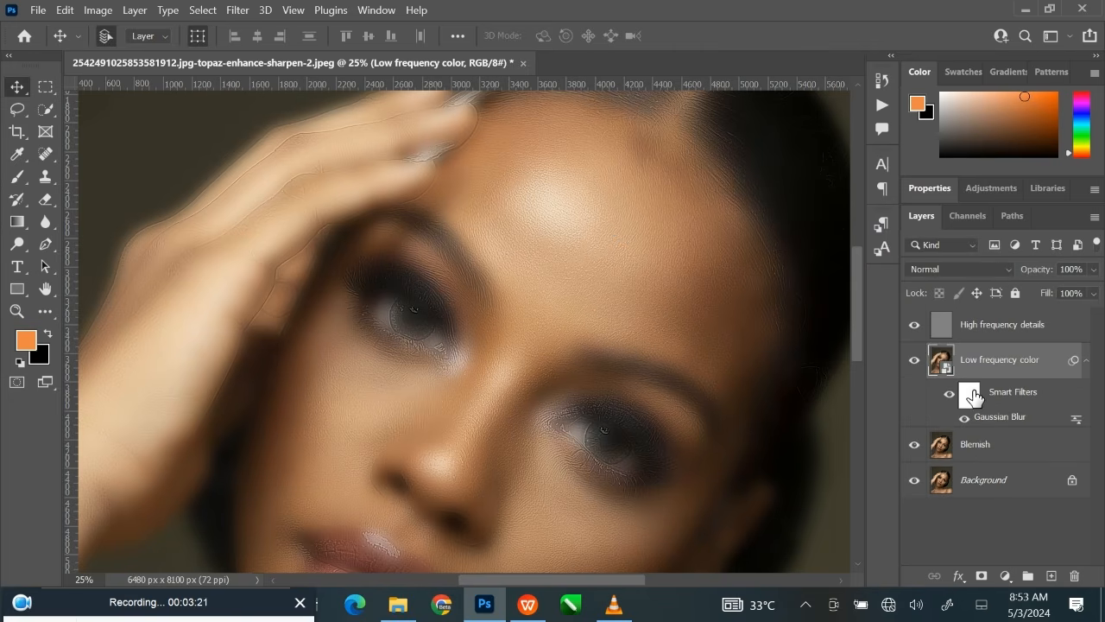
{"action": "left_click", "coordinate": [970, 395]}
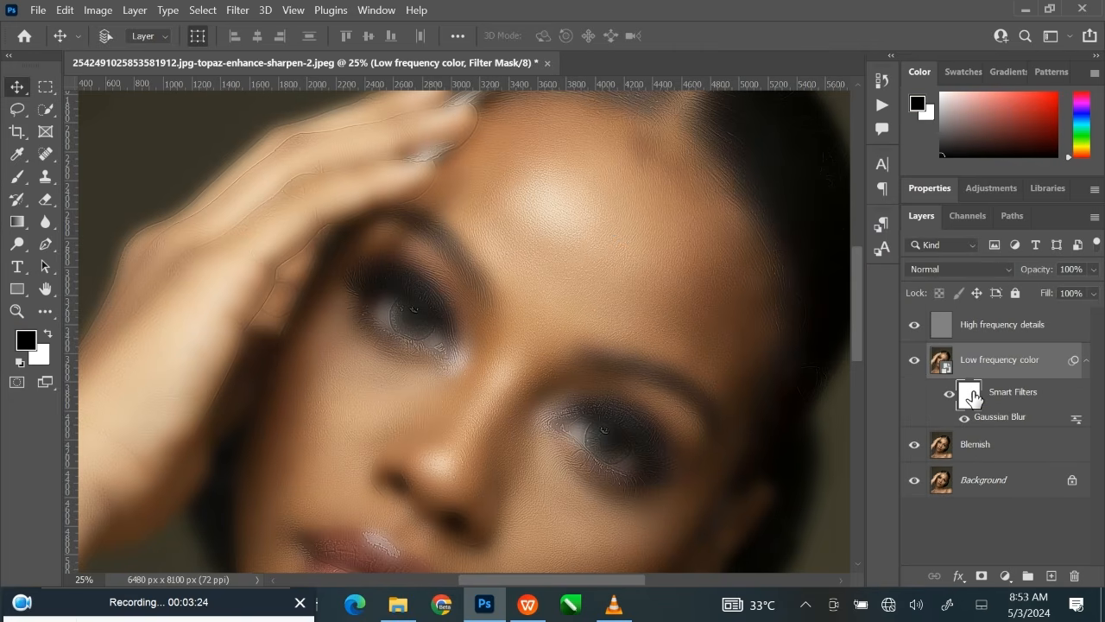
{"action": "key", "text": "ctrl+i"}
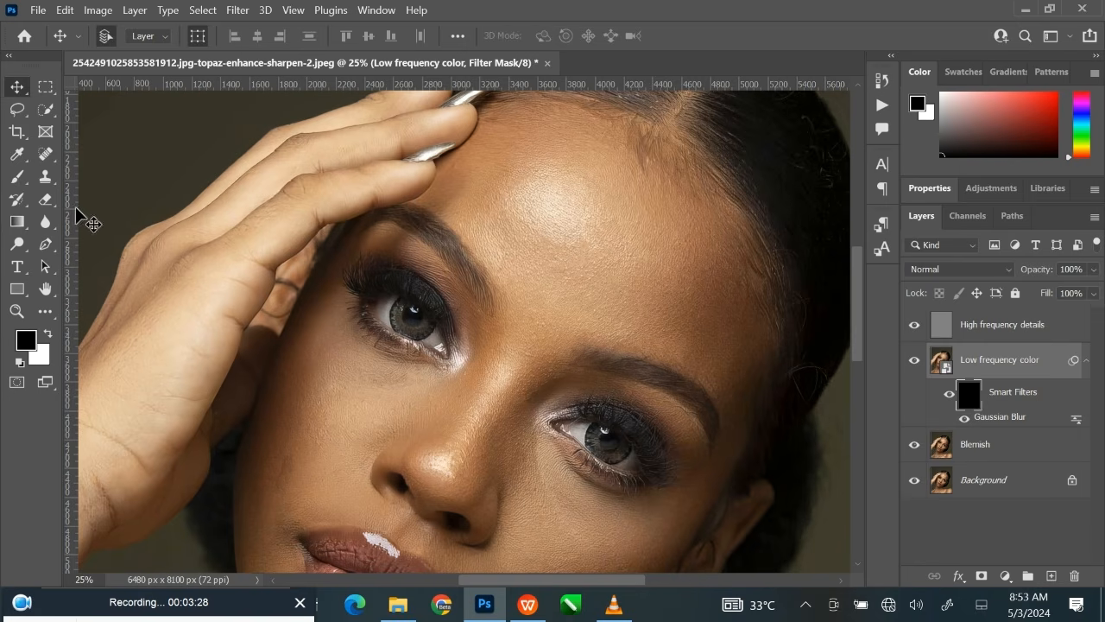
Set up the Brush tool at 100% opacity and 100% flow with white (ffffff) as the foreground color.
{"action": "left_click", "coordinate": [18, 178]}
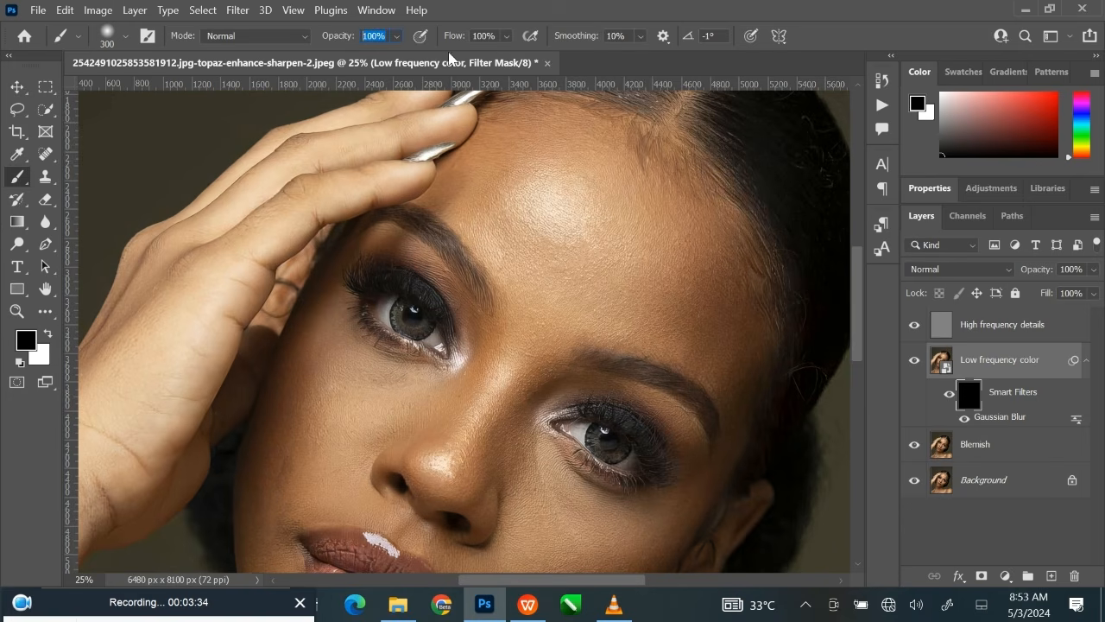
{"action": "left_click", "coordinate": [498, 36]}
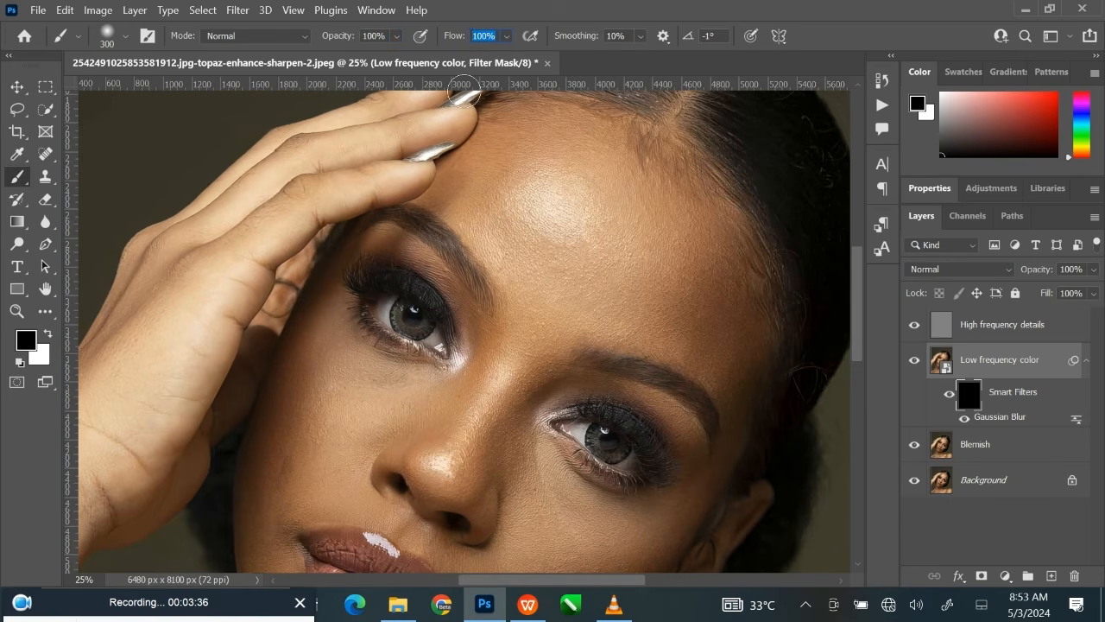
{"action": "key", "text": "Return"}
{"action": "left_click", "coordinate": [48, 334]}
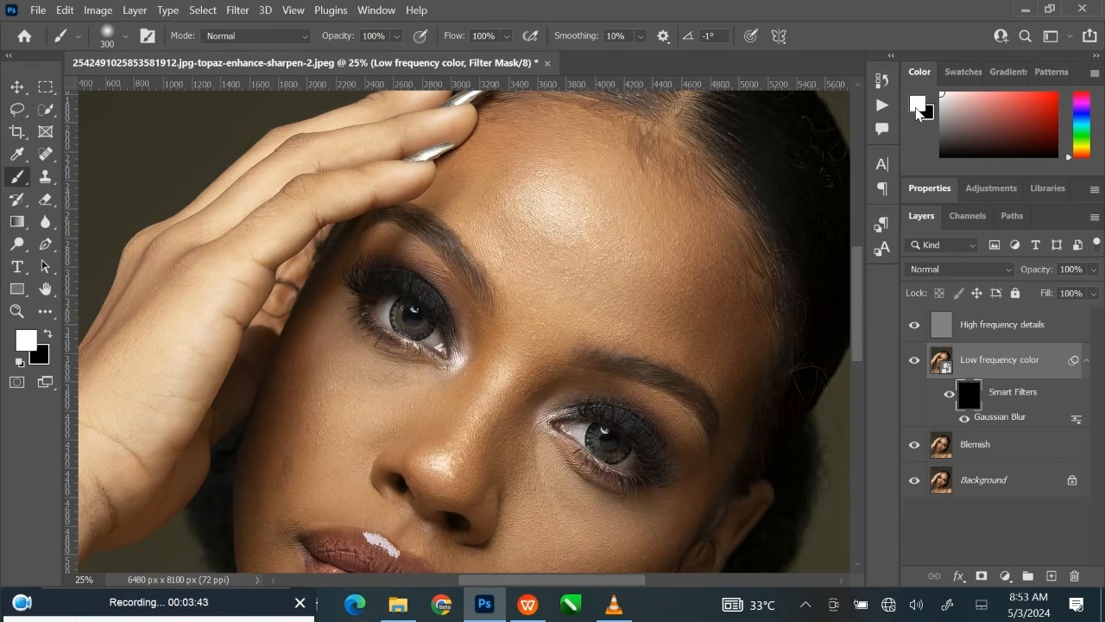
{"action": "left_click", "coordinate": [918, 104]}
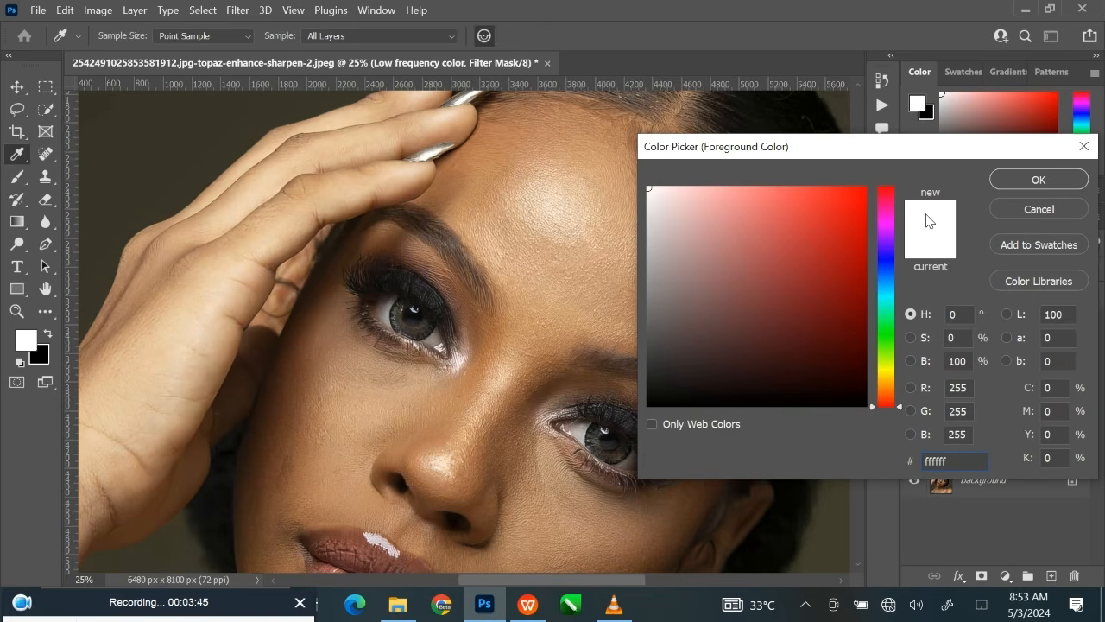
{"action": "left_click", "coordinate": [1036, 179]}
Paint white over the central forehead on the Low frequency color filter mask with a soft 700-pixel brush.
{"action": "left_click_drag", "start_coordinate": [572, 261], "coordinate": [512, 300]}
{"action": "key", "text": "ctrl+plus"}
{"action": "key", "text": "ctrl+plus"}
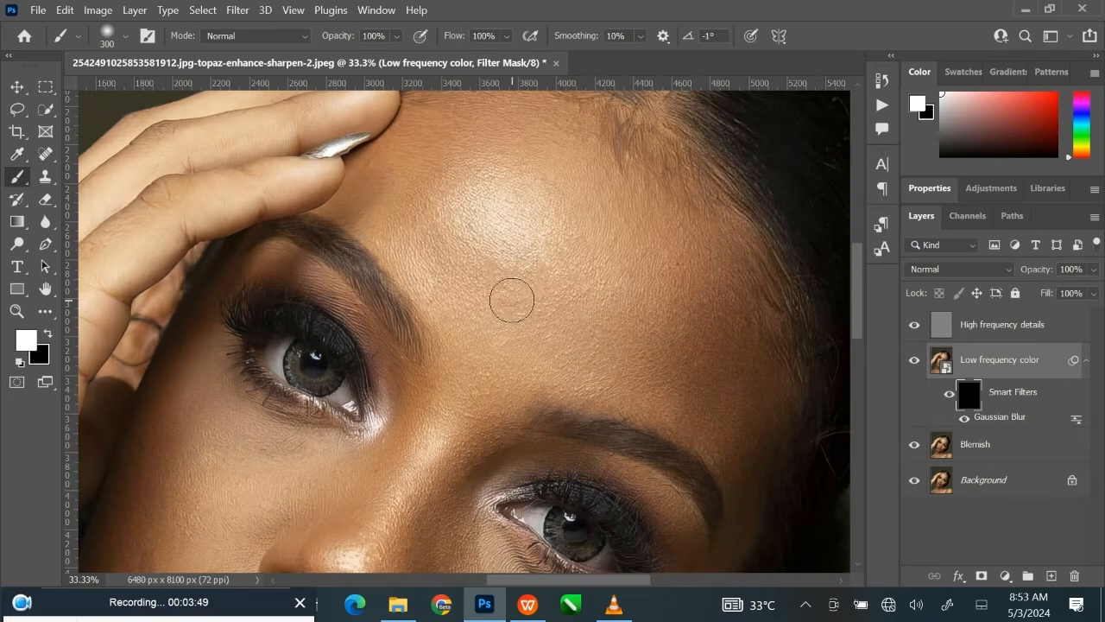
{"action": "key", "text": "bracketright"}
{"action": "key", "text": "bracketright"}
{"action": "key", "text": "bracketright"}
{"action": "key", "text": "bracketright"}
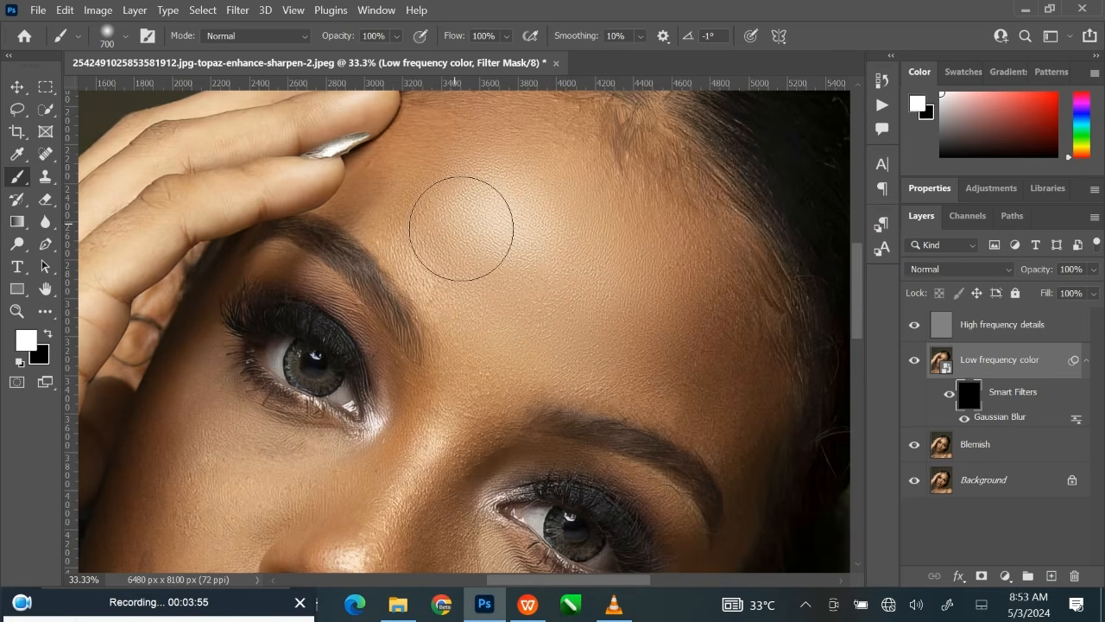
{"action": "left_click", "coordinate": [464, 227]}
Extend the white mask painting to the forehead edges beside the fingers and between the eyebrows with a 250 to 400-pixel brush.
{"action": "key", "text": "bracketleft"}
{"action": "key", "text": "bracketleft"}
{"action": "key", "text": "bracketleft"}
{"action": "key", "text": "bracketleft"}
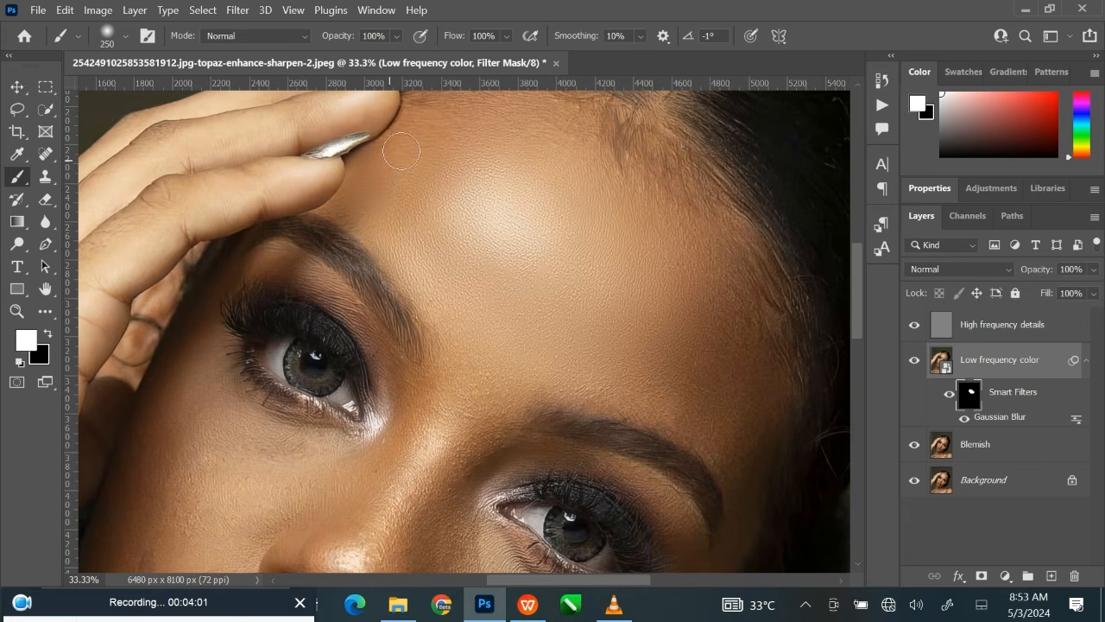
{"action": "key", "text": "bracketright"}
{"action": "key", "text": "bracketright"}
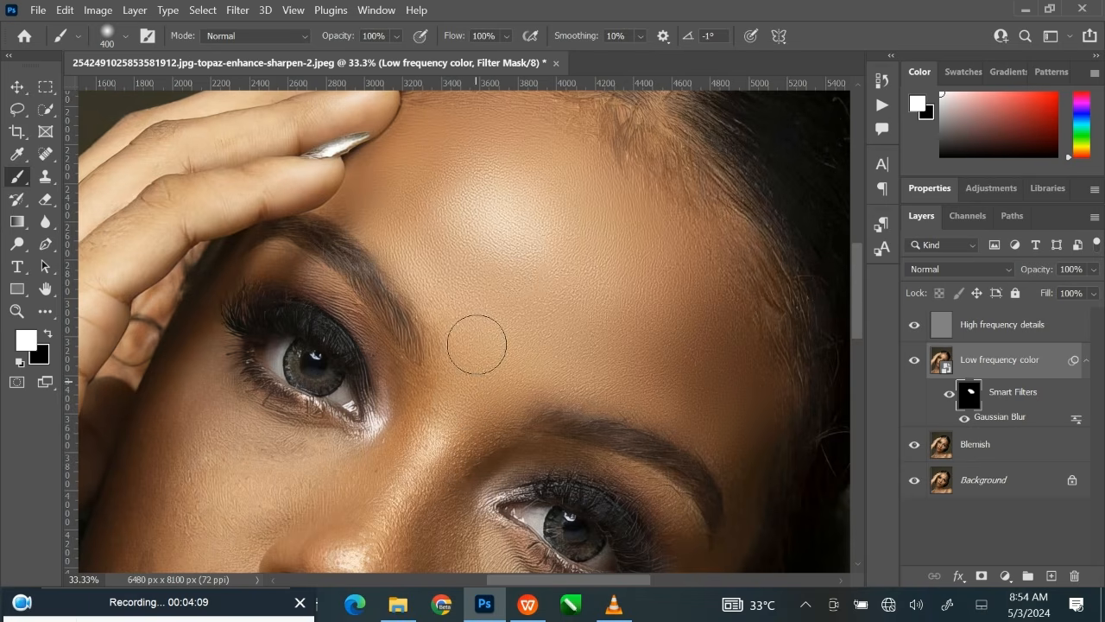
Paint the filter mask white over the temple and outer forehead on the hairline side, enlarging the brush to 700 pixels.
{"action": "mouse_move", "coordinate": [550, 352]}
{"action": "left_mouse_down"}
{"action": "mouse_move", "coordinate": [685, 351]}
{"action": "mouse_move", "coordinate": [611, 216]}
{"action": "left_mouse_up"}
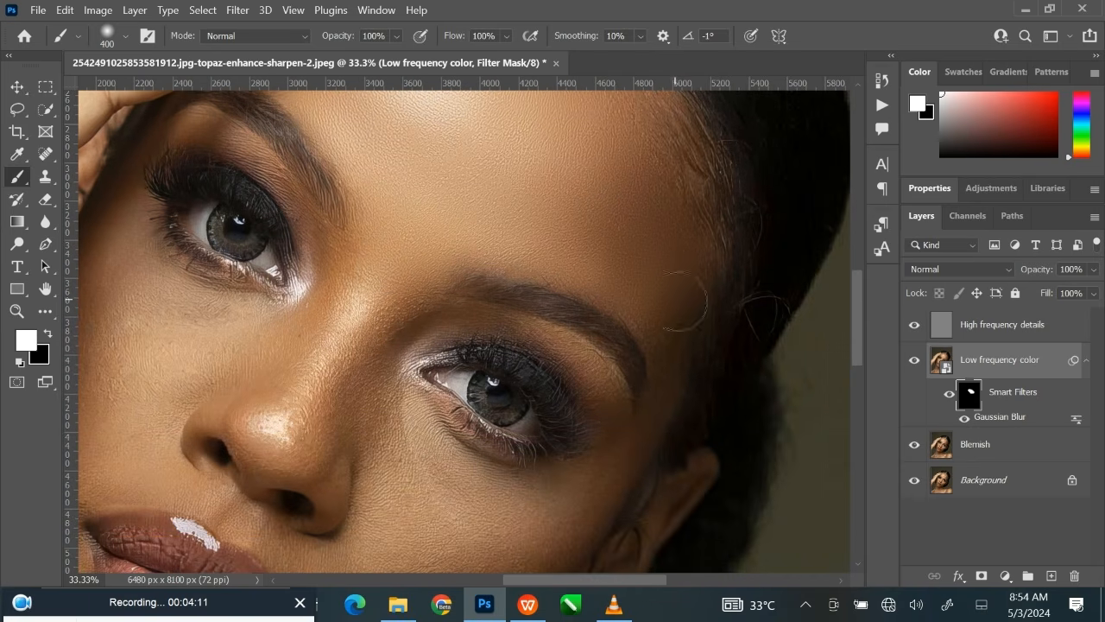
{"action": "key", "text": "bracketleft"}
{"action": "key", "text": "bracketleft"}
{"action": "key", "text": "bracketright"}
{"action": "key", "text": "bracketright"}
{"action": "key", "text": "bracketright"}
{"action": "key", "text": "bracketright"}
{"action": "key", "text": "bracketright"}
{"action": "key", "text": "bracketright"}
Compare the whole forehead with the Low frequency color smart filter hidden and shown.
{"action": "key", "text": "ctrl+minus"}
{"action": "key", "text": "ctrl+minus"}
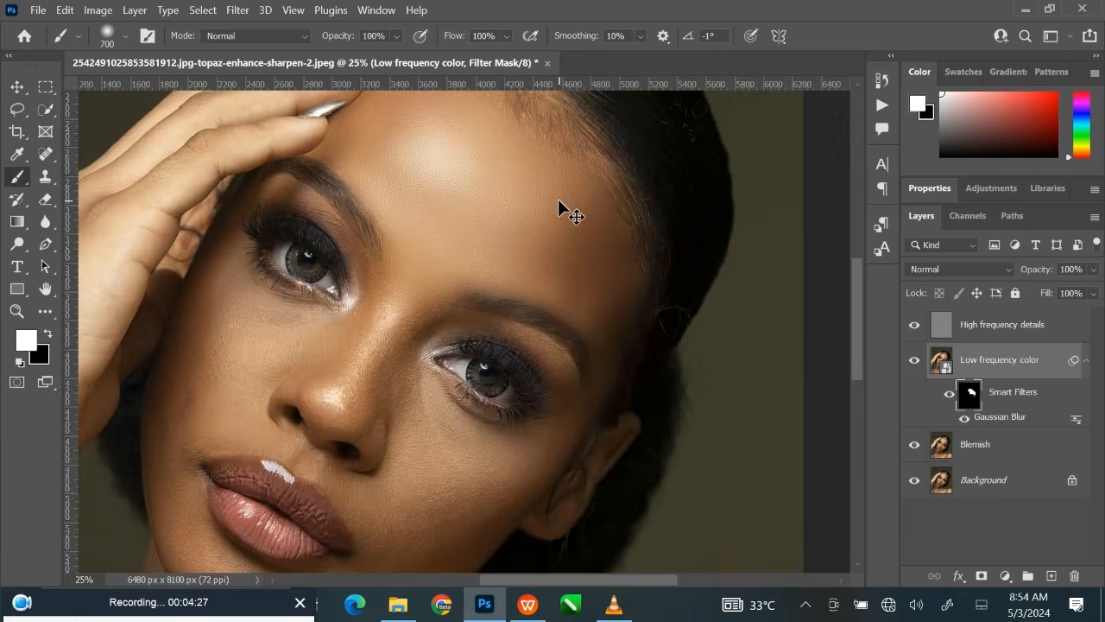
{"action": "left_click_drag", "start_coordinate": [559, 200], "coordinate": [546, 246]}
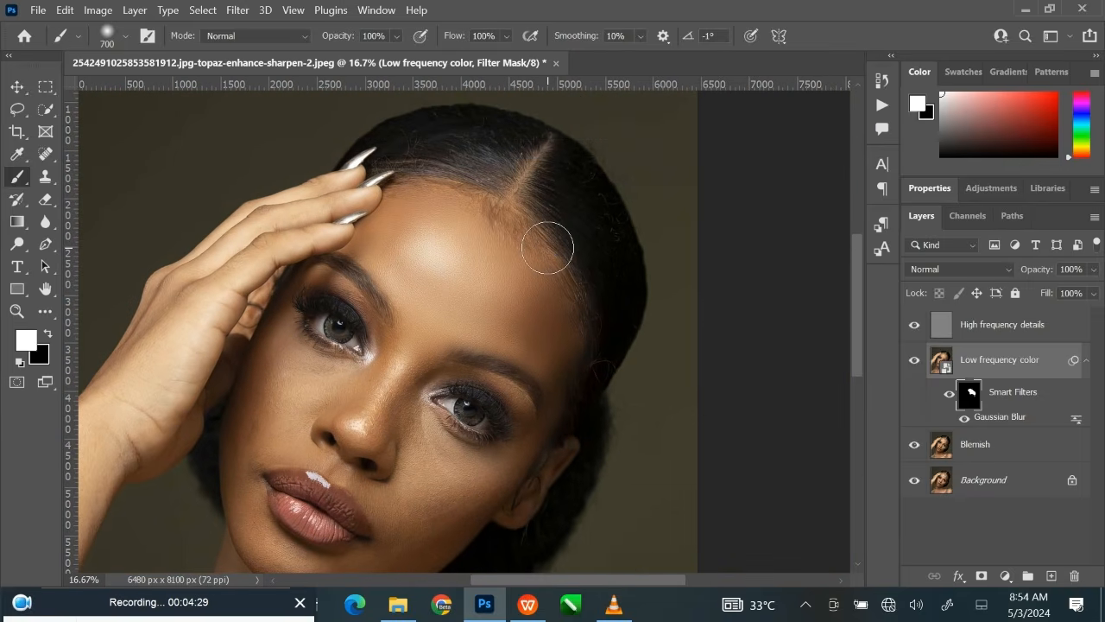
{"action": "left_click", "coordinate": [949, 394]}
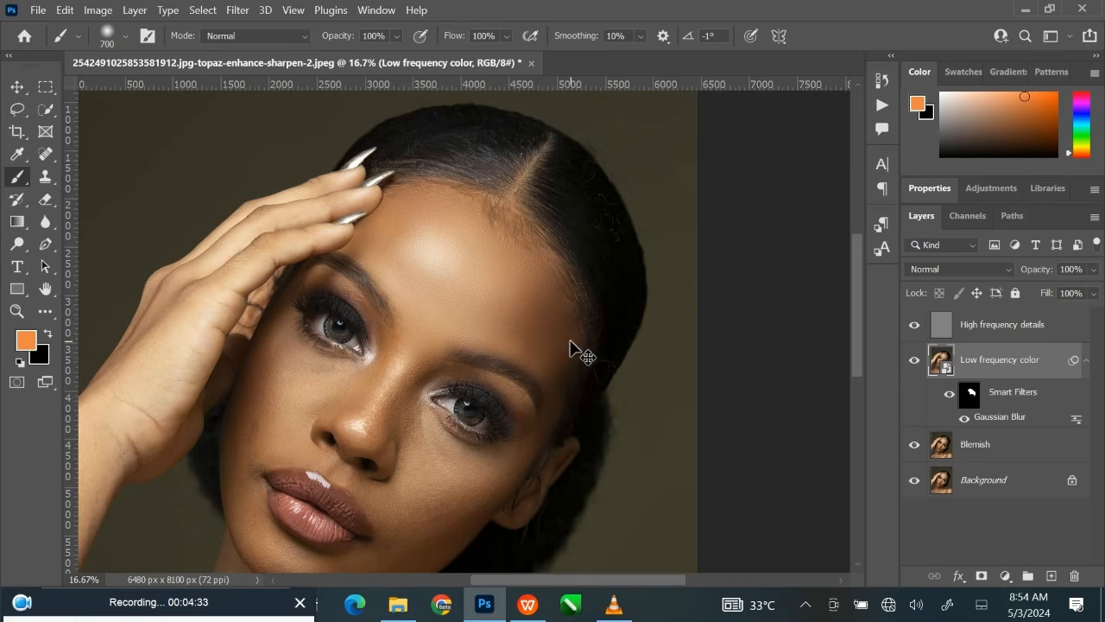
Reselect the smart filter mask and paint it white over the eyelid nearest the raised hand with a 200 to 300-pixel brush.
{"action": "key", "text": "ctrl+plus"}
{"action": "key", "text": "ctrl+plus"}
{"action": "key", "text": "ctrl+plus"}
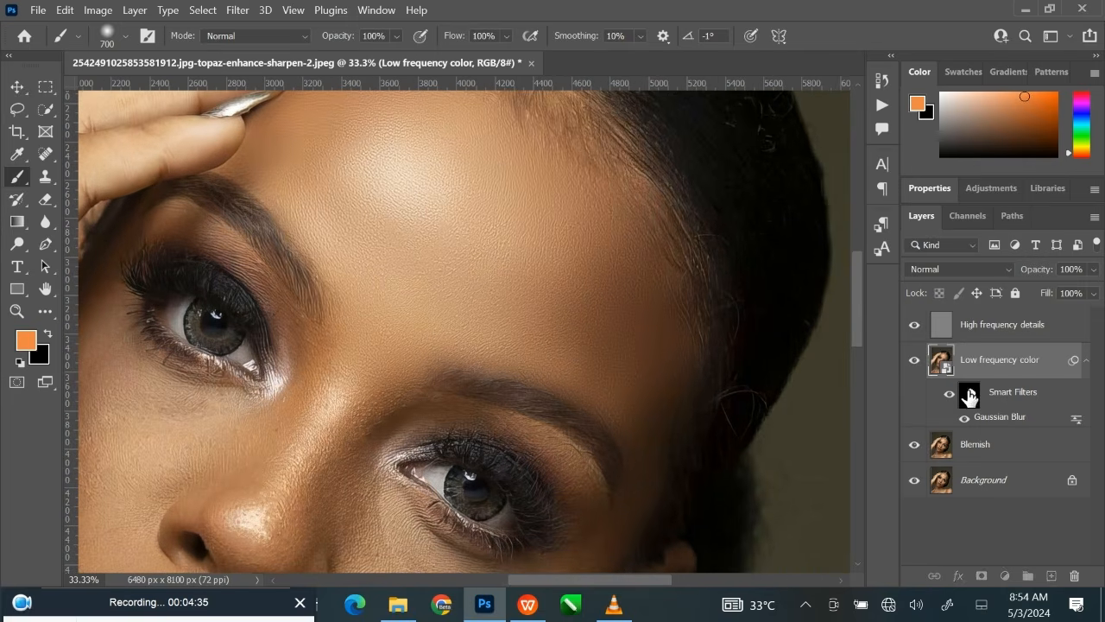
{"action": "left_click", "coordinate": [969, 394]}
{"action": "left_click_drag", "start_coordinate": [399, 395], "coordinate": [486, 342]}
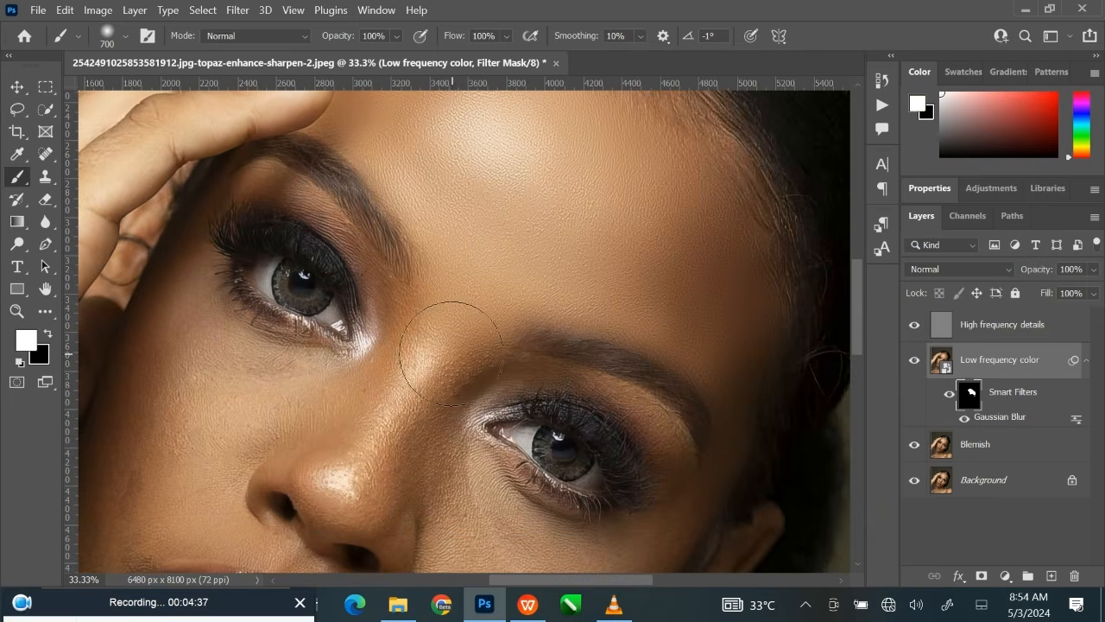
{"action": "key", "text": "bracketleft"}
{"action": "key", "text": "bracketleft"}
{"action": "key", "text": "bracketleft"}
{"action": "key", "text": "bracketleft"}
{"action": "key", "text": "bracketleft"}
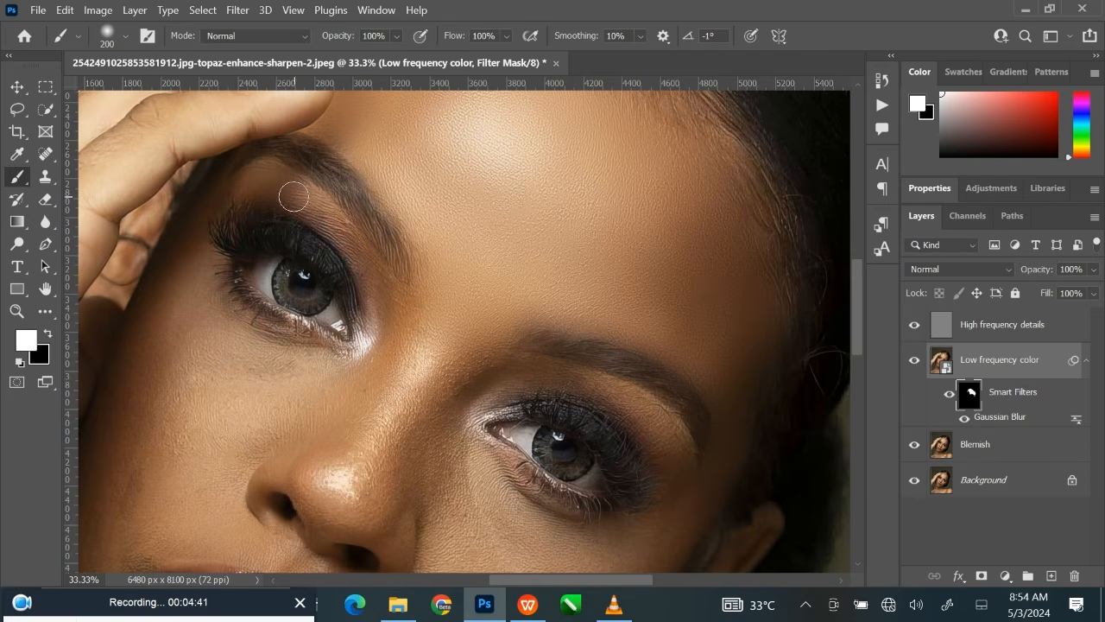
{"action": "key", "text": "bracketright"}
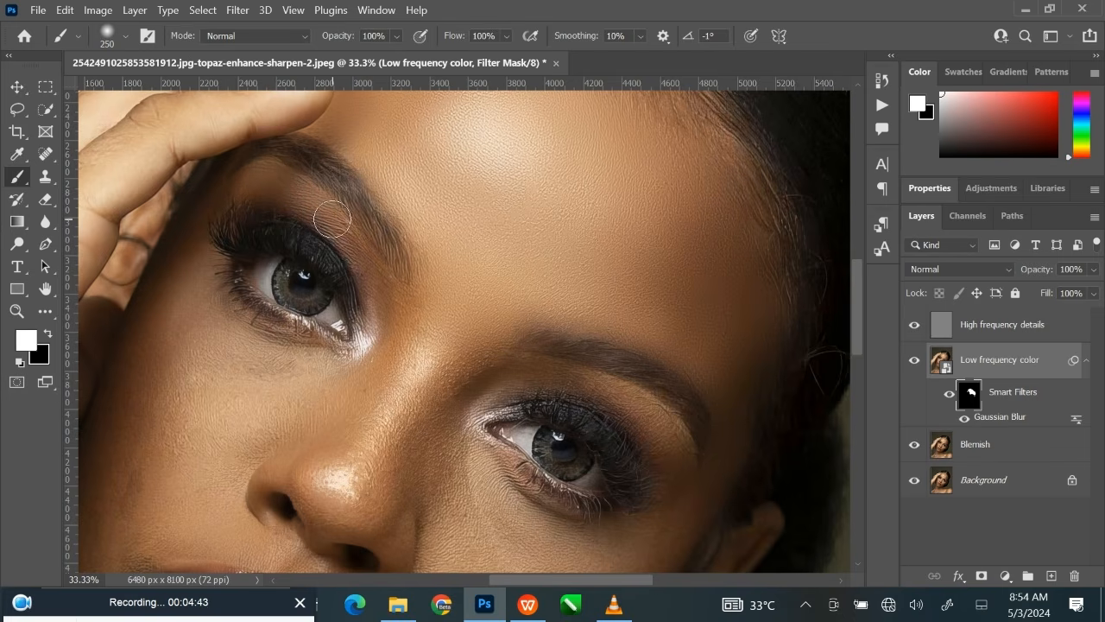
{"action": "key", "text": "bracketleft"}
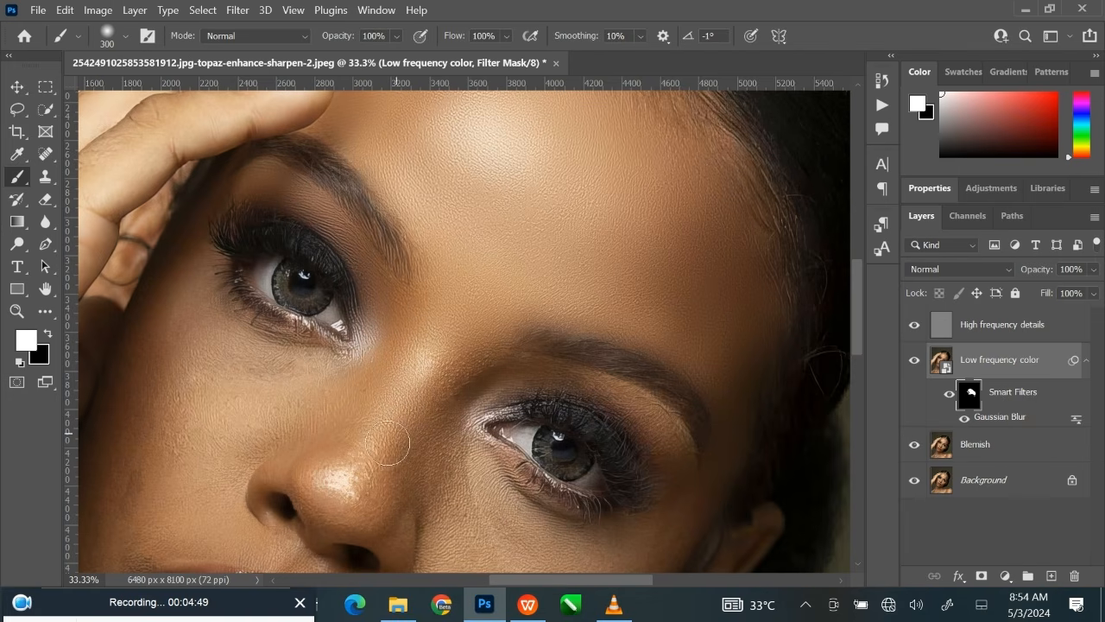
Paint the filter mask white over the nose bridge and the cheek beside the raised hand with a 400 to 600-pixel brush.
{"action": "key", "text": "bracketright"}
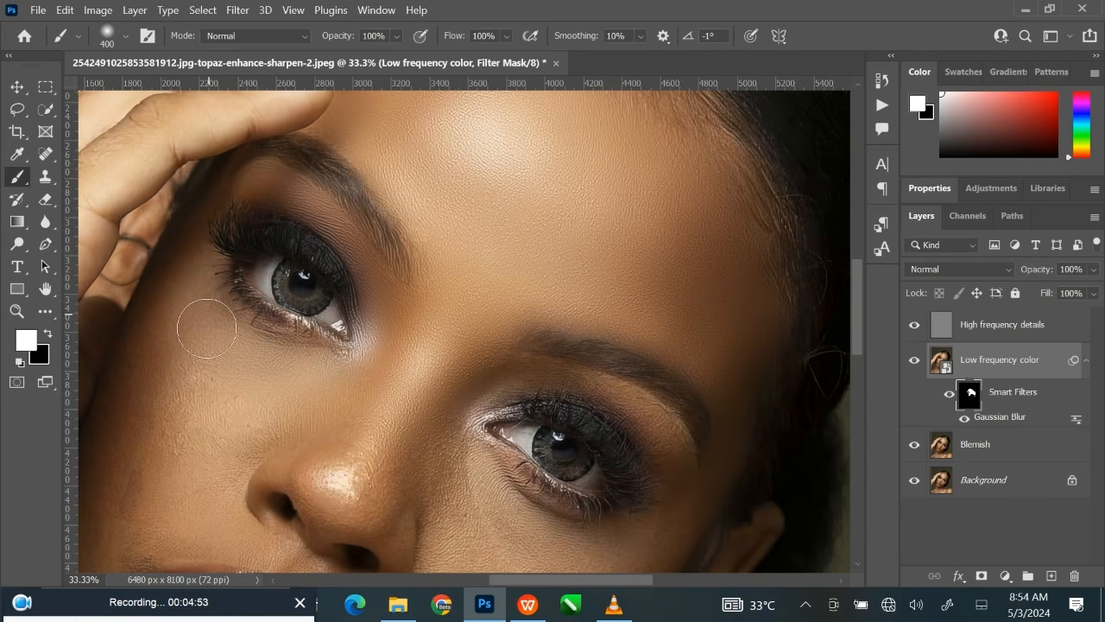
{"action": "key", "text": "bracketright"}
{"action": "key", "text": "bracketright"}
{"action": "mouse_move", "coordinate": [177, 466]}
{"action": "left_mouse_down"}
{"action": "mouse_move", "coordinate": [321, 345]}
{"action": "mouse_move", "coordinate": [357, 296]}
{"action": "left_mouse_up"}
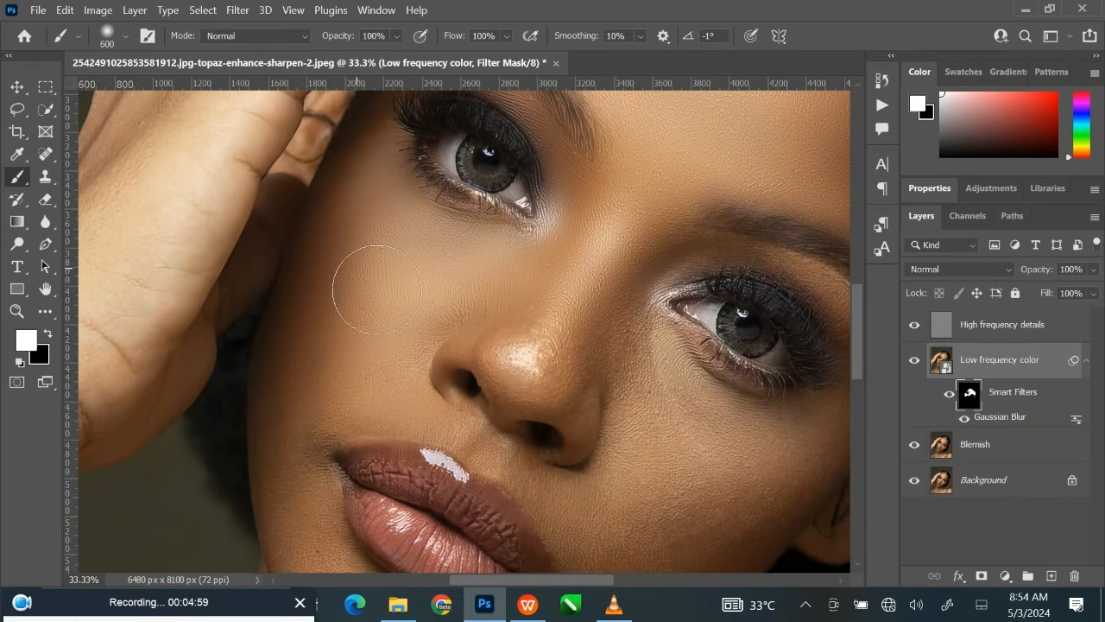
Paint the filter mask white over the cheek on the ear side, from under the eye to the jaw, with a 500 to 600-pixel brush.
{"action": "left_click_drag", "start_coordinate": [394, 319], "coordinate": [279, 277]}
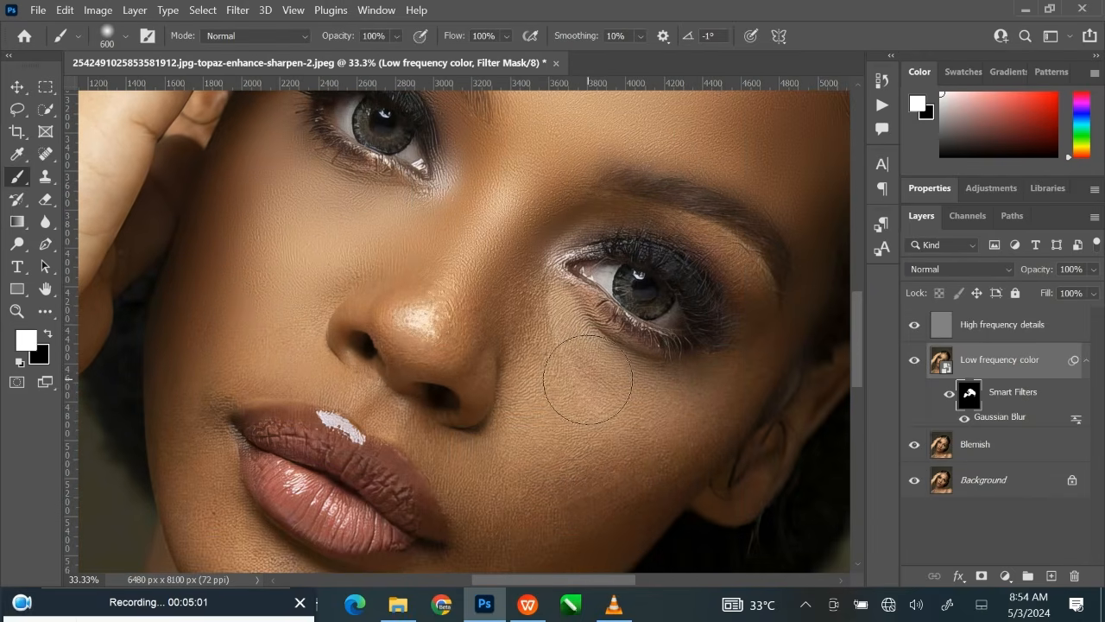
{"action": "key", "text": "bracketleft"}
{"action": "key", "text": "bracketleft"}
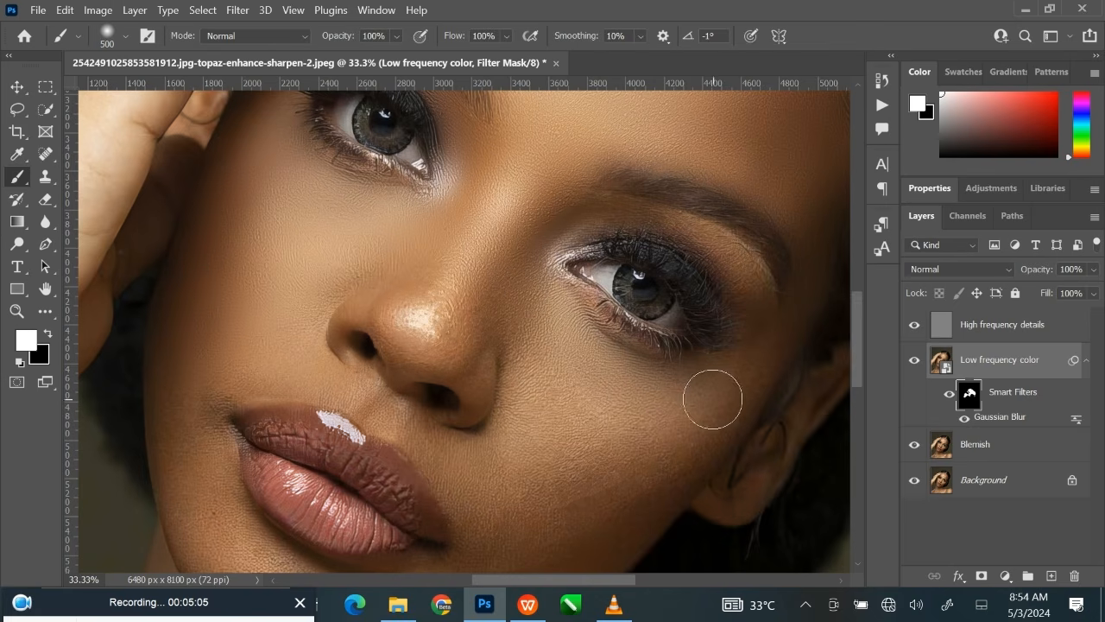
{"action": "key", "text": "bracketright"}
{"action": "key", "text": "bracketright"}
{"action": "left_click_drag", "start_coordinate": [635, 441], "coordinate": [688, 282]}
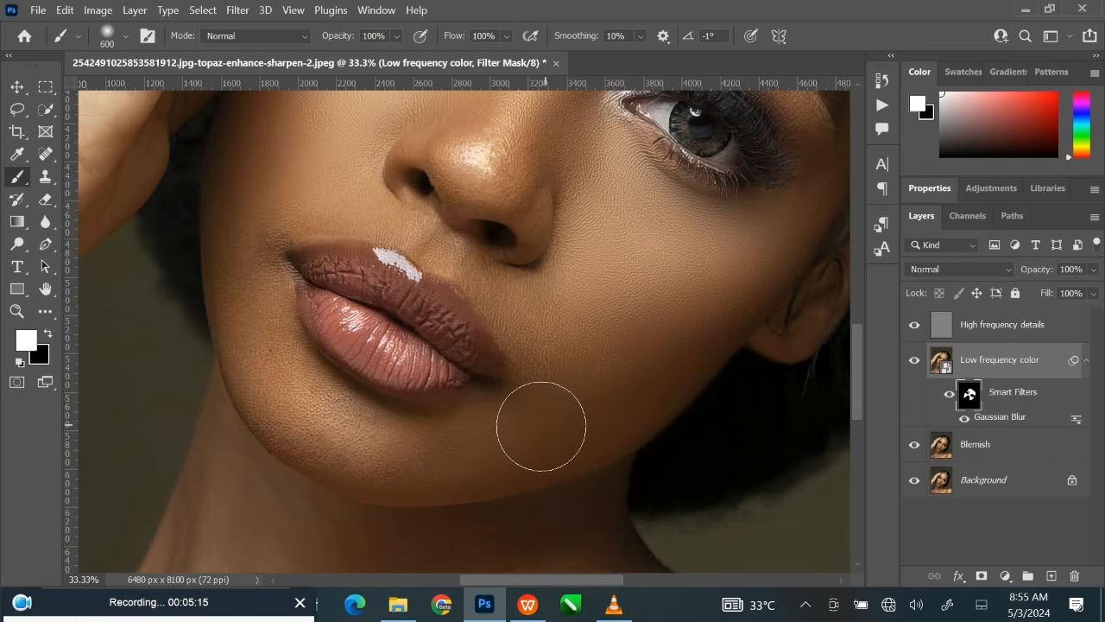
Paint the filter mask white over the chin and the skin beside the mouth with a 400 to 500-pixel brush.
{"action": "key", "text": "bracketleft"}
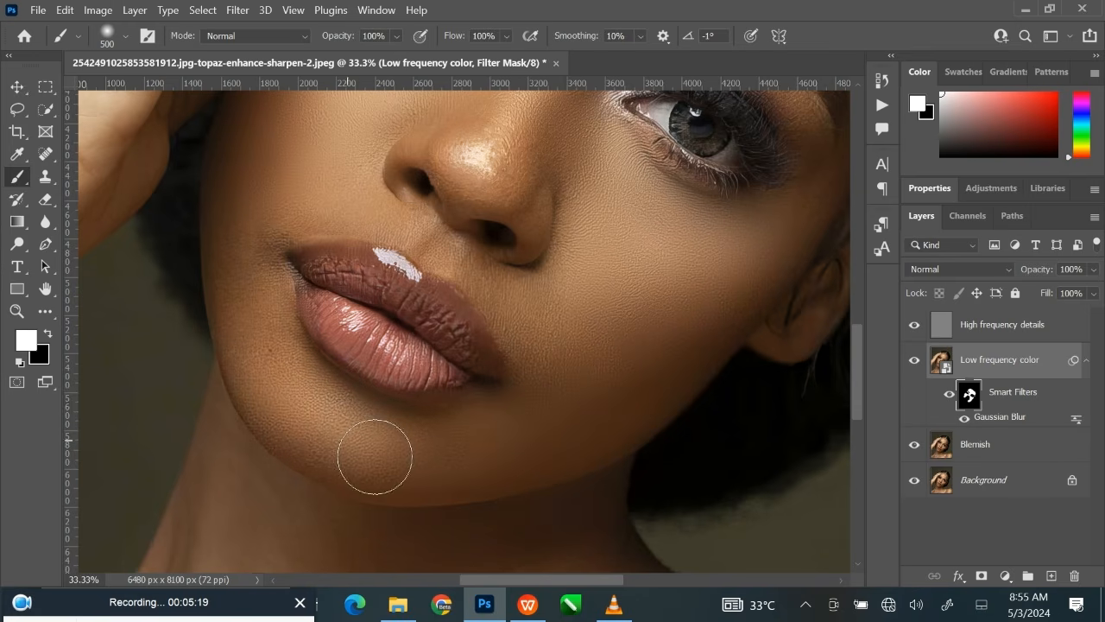
{"action": "key", "text": "bracketleft"}
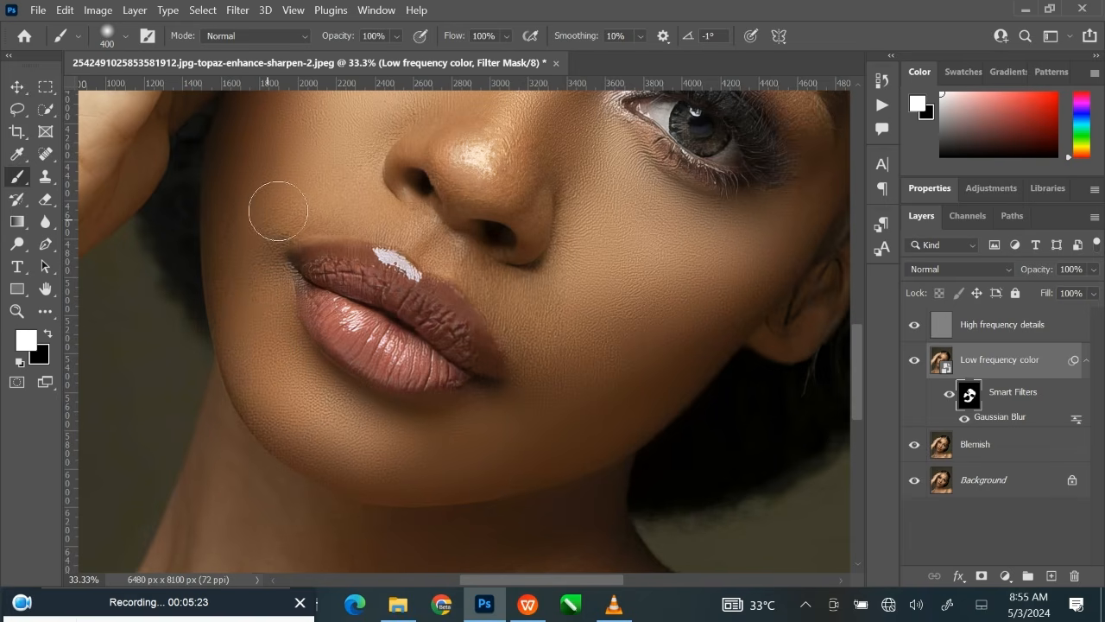
{"action": "key", "text": "bracketright"}
{"action": "key", "text": "bracketleft"}
Paint the filter mask white over the skin between the nose and upper lip, reducing the brush from 300 to 200 pixels.
{"action": "key", "text": "ctrl+plus"}
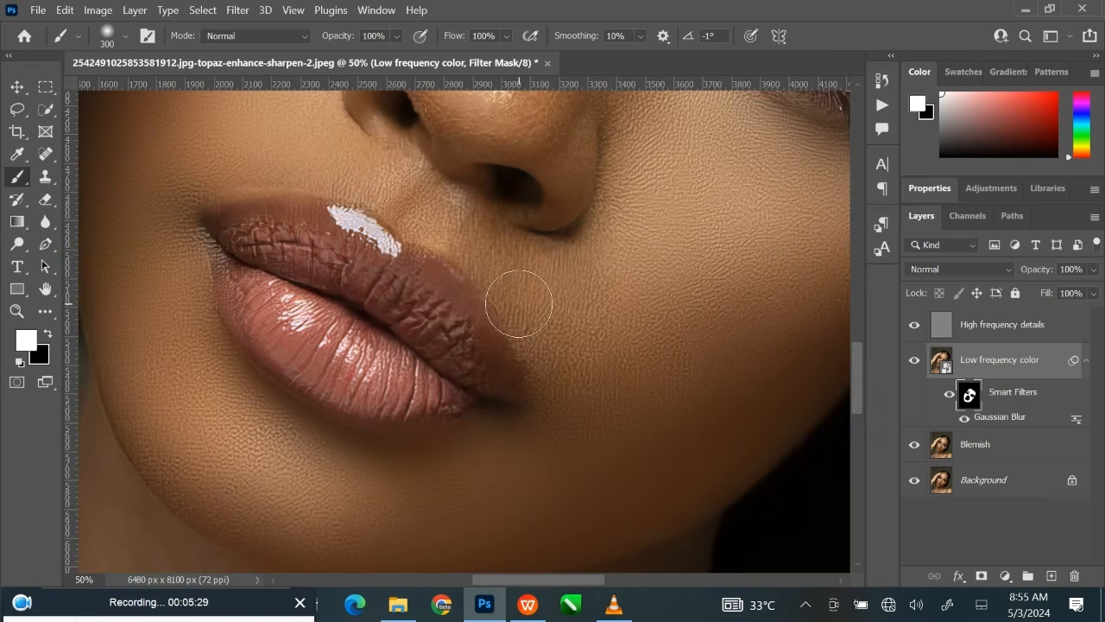
{"action": "left_click_drag", "start_coordinate": [479, 293], "coordinate": [461, 335]}
{"action": "key", "text": "bracketleft"}
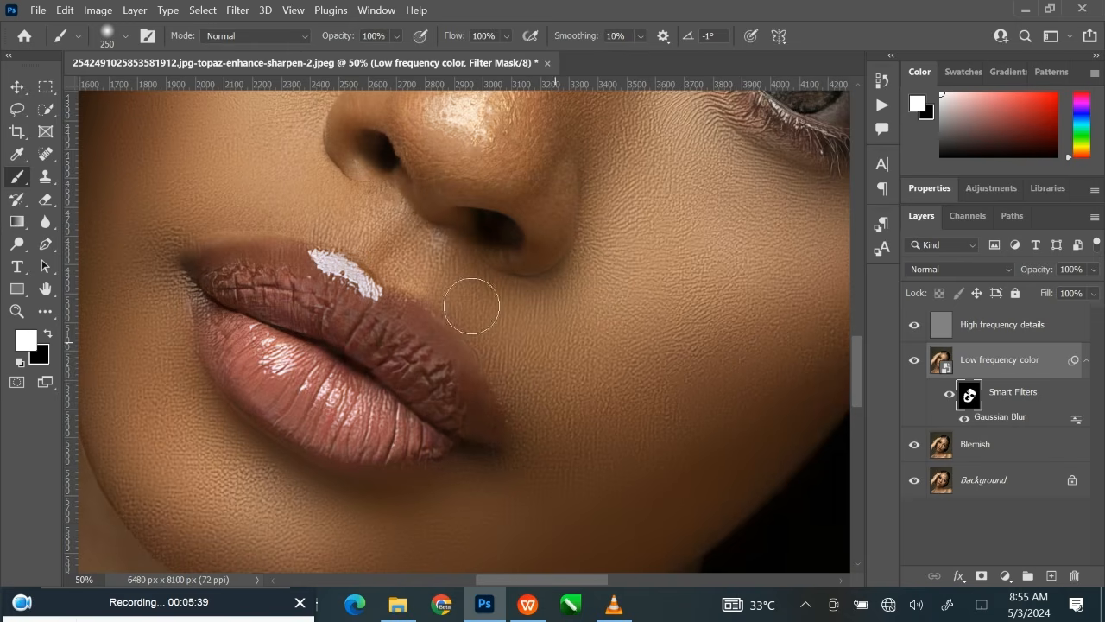
{"action": "key", "text": "bracketleft"}
Paint the filter mask white over the nose tip, nostril sides and nose creases with a 150 to 300-pixel brush.
{"action": "left_click_drag", "start_coordinate": [328, 185], "coordinate": [357, 316]}
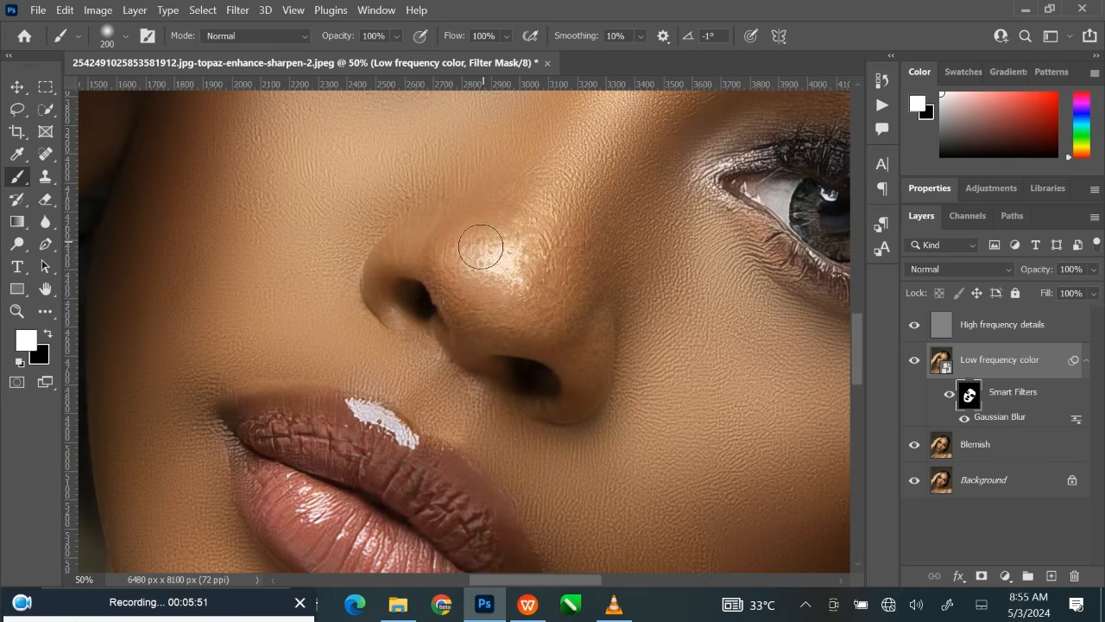
{"action": "key", "text": "bracketright"}
{"action": "mouse_move", "coordinate": [490, 265]}
{"action": "left_mouse_down"}
{"action": "mouse_move", "coordinate": [517, 259]}
{"action": "mouse_move", "coordinate": [503, 276]}
{"action": "mouse_move", "coordinate": [466, 240]}
{"action": "mouse_move", "coordinate": [481, 252]}
{"action": "mouse_move", "coordinate": [481, 320]}
{"action": "mouse_move", "coordinate": [455, 264]}
{"action": "left_mouse_up"}
{"action": "mouse_move", "coordinate": [506, 323]}
{"action": "left_mouse_down"}
{"action": "mouse_move", "coordinate": [554, 332]}
{"action": "mouse_move", "coordinate": [569, 294]}
{"action": "left_mouse_up"}
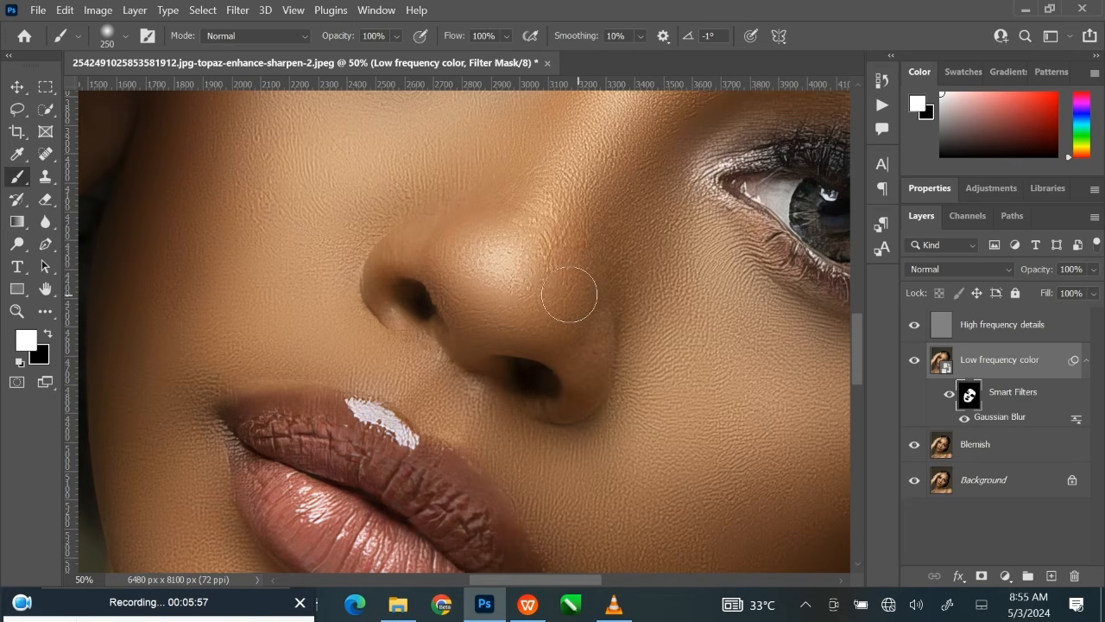
{"action": "key", "text": "]"}
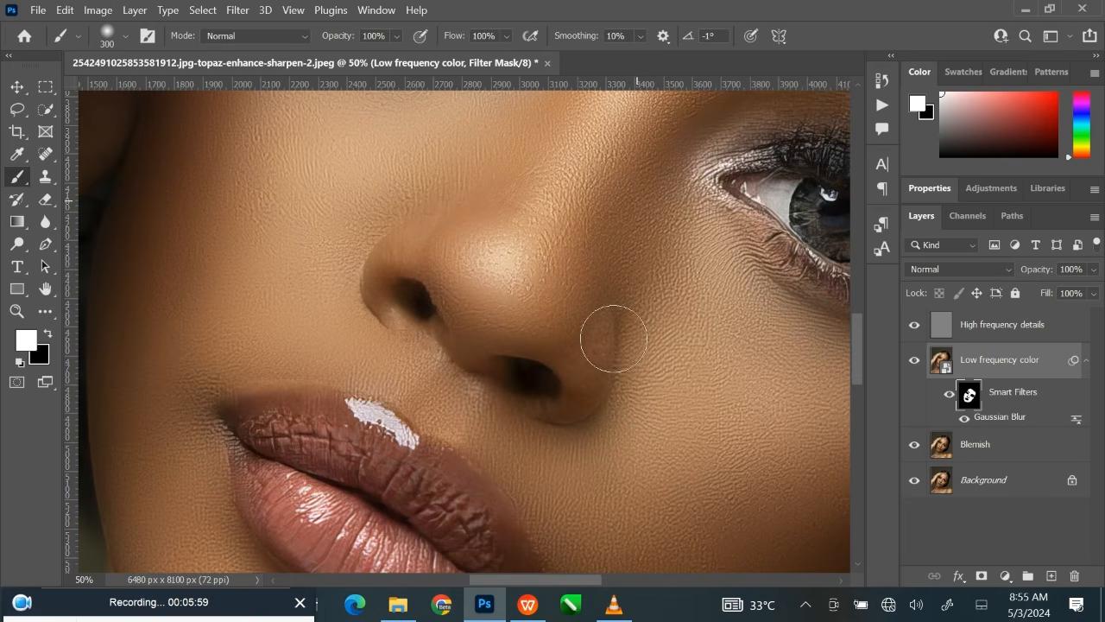
{"action": "key", "text": "["}
{"action": "key", "text": "["}
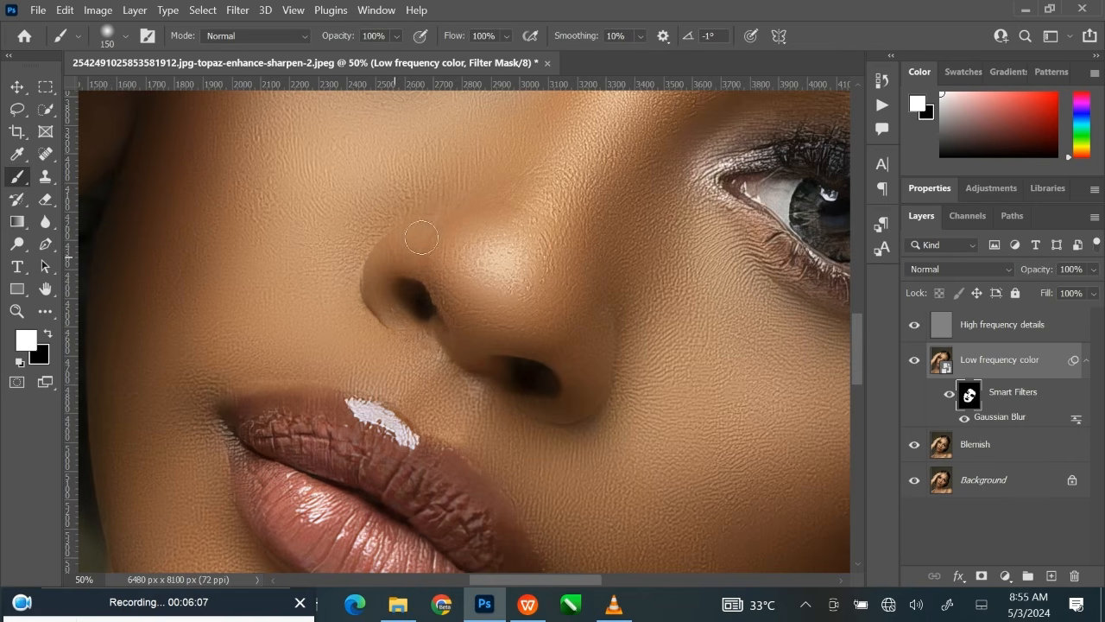
{"action": "key", "text": "bracketright"}
Touch up the white filter mask around both eyes and along the cheek edge by the ear with a 250 to 300-pixel brush.
{"action": "key", "text": "ctrl+minus"}
{"action": "key", "text": "ctrl+minus"}
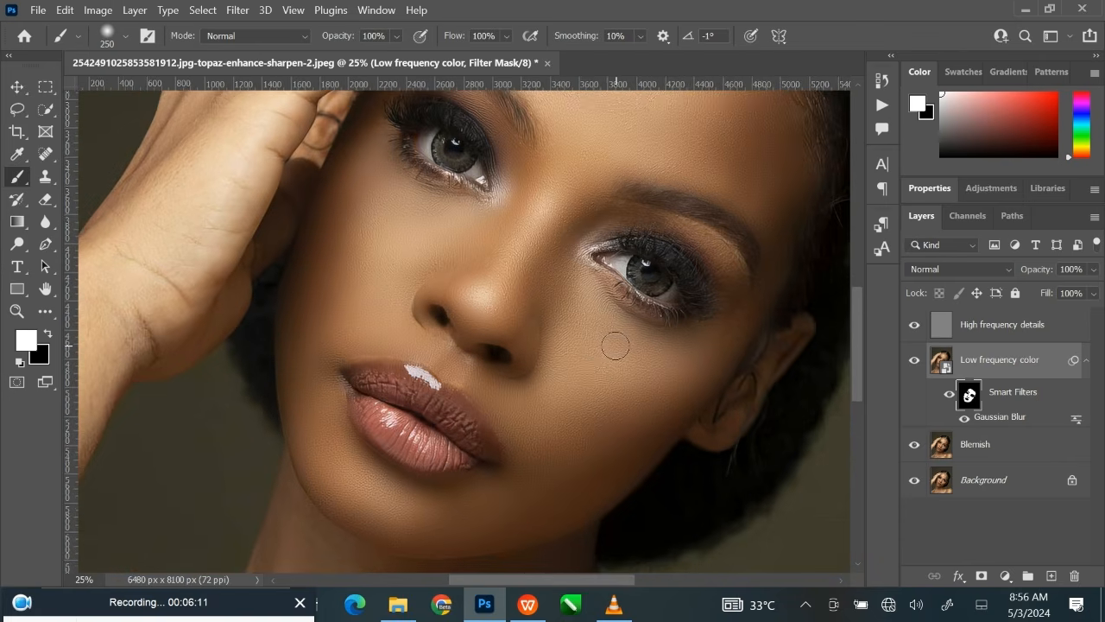
{"action": "left_click_drag", "start_coordinate": [611, 340], "coordinate": [525, 464]}
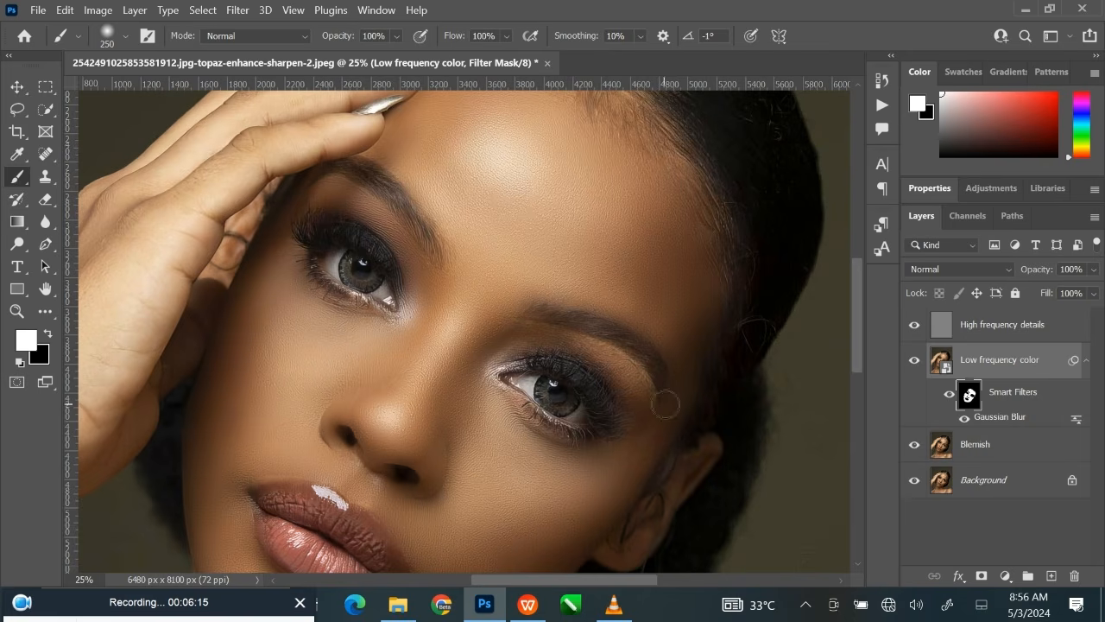
{"action": "key", "text": "ctrl+plus"}
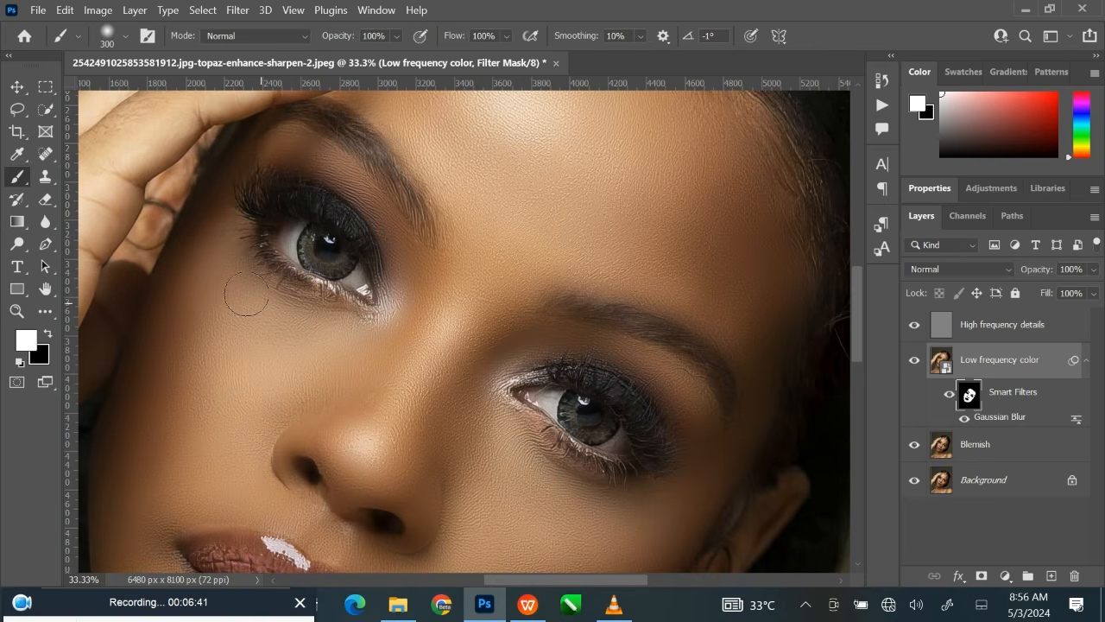
{"action": "left_click_drag", "start_coordinate": [531, 418], "coordinate": [432, 239]}
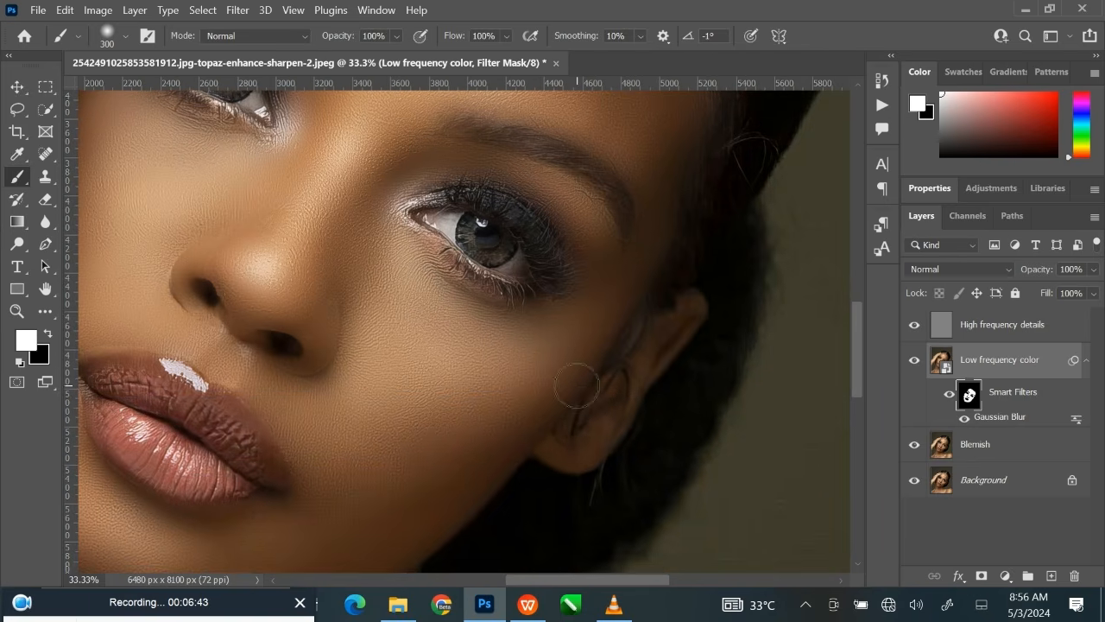
{"action": "key", "text": "bracketleft"}
{"action": "left_click_drag", "start_coordinate": [631, 469], "coordinate": [748, 222]}
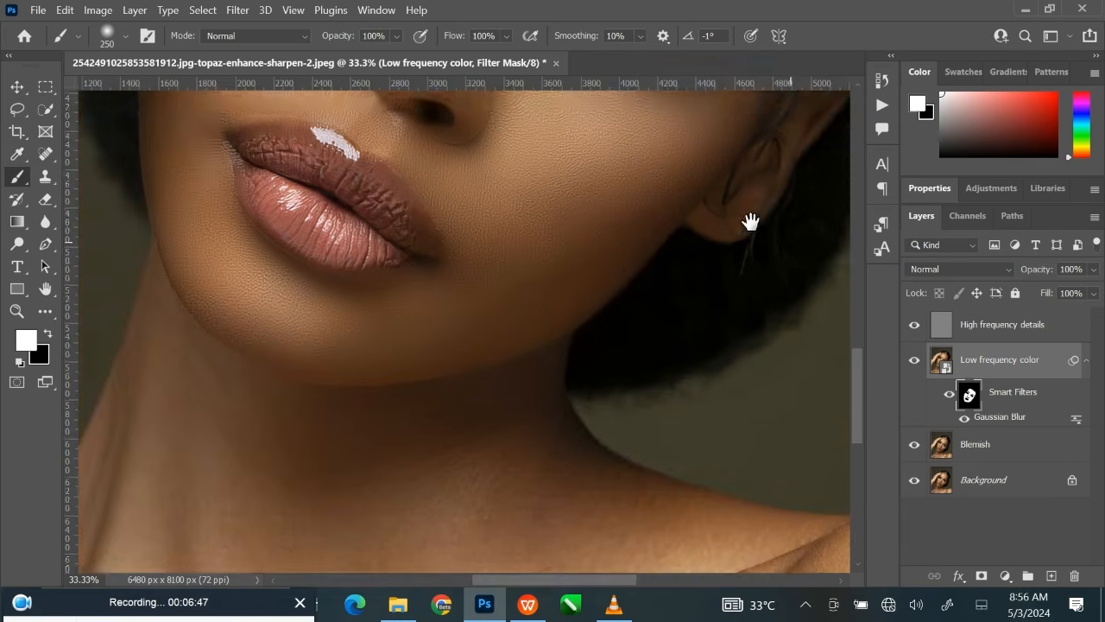
Paint the filter mask white over the rounded shoulder, enlarging the brush from 400 to 1100 pixels.
{"action": "left_click_drag", "start_coordinate": [684, 454], "coordinate": [392, 208]}
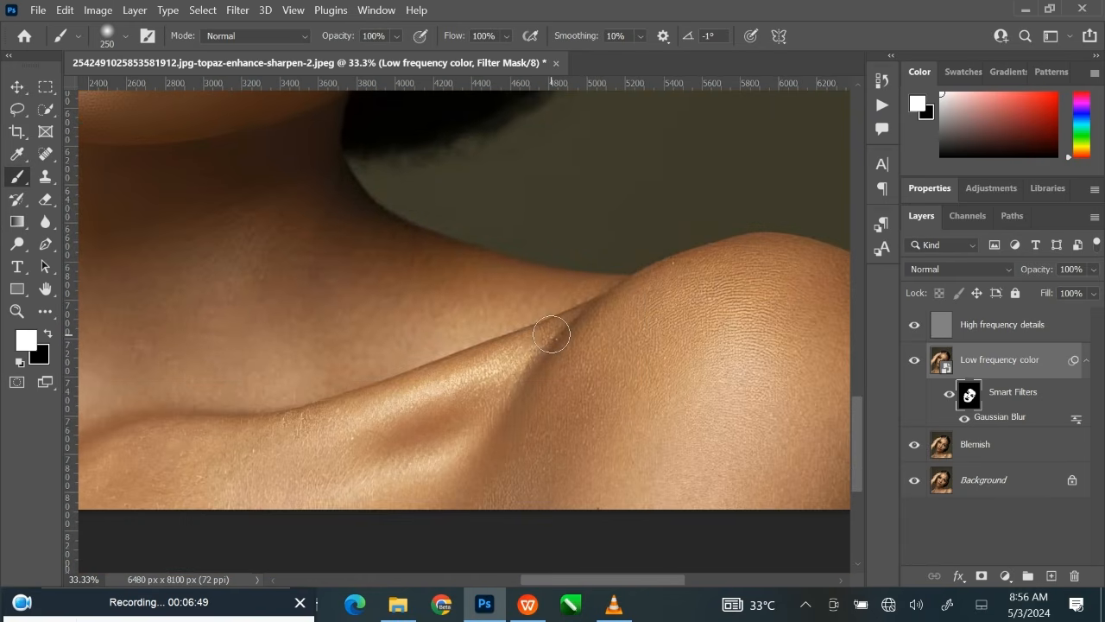
{"action": "scroll", "coordinate": [551, 333], "scroll_direction": "down", "scroll_amount": 1}
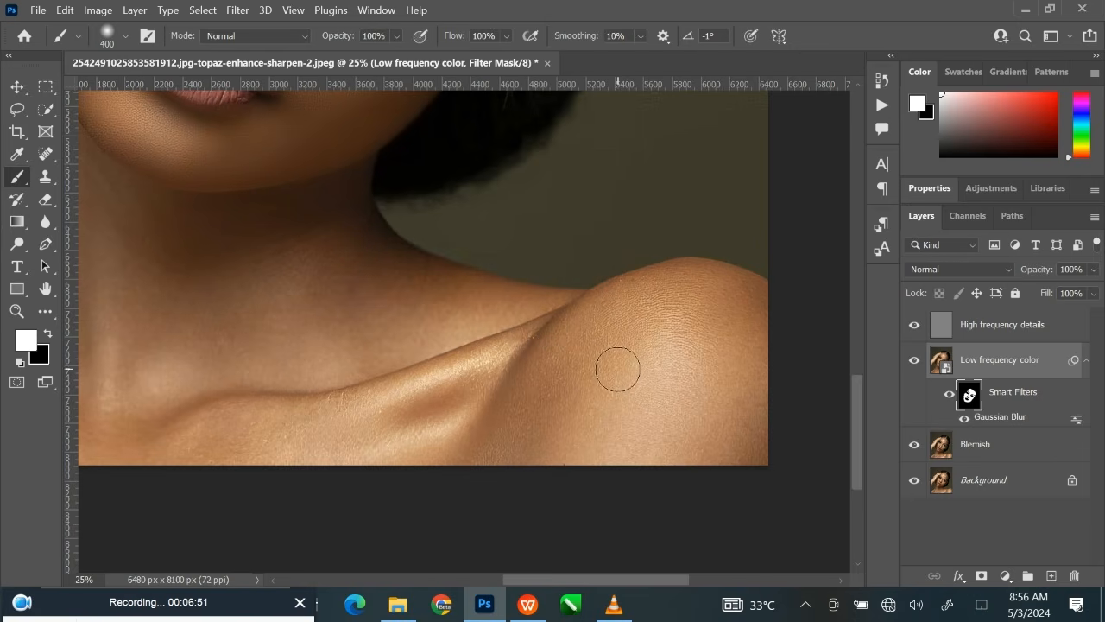
{"action": "key", "text": "bracketright"}
{"action": "key", "text": "bracketright"}
{"action": "key", "text": "bracketright"}
{"action": "key", "text": "bracketright"}
{"action": "key", "text": "bracketright"}
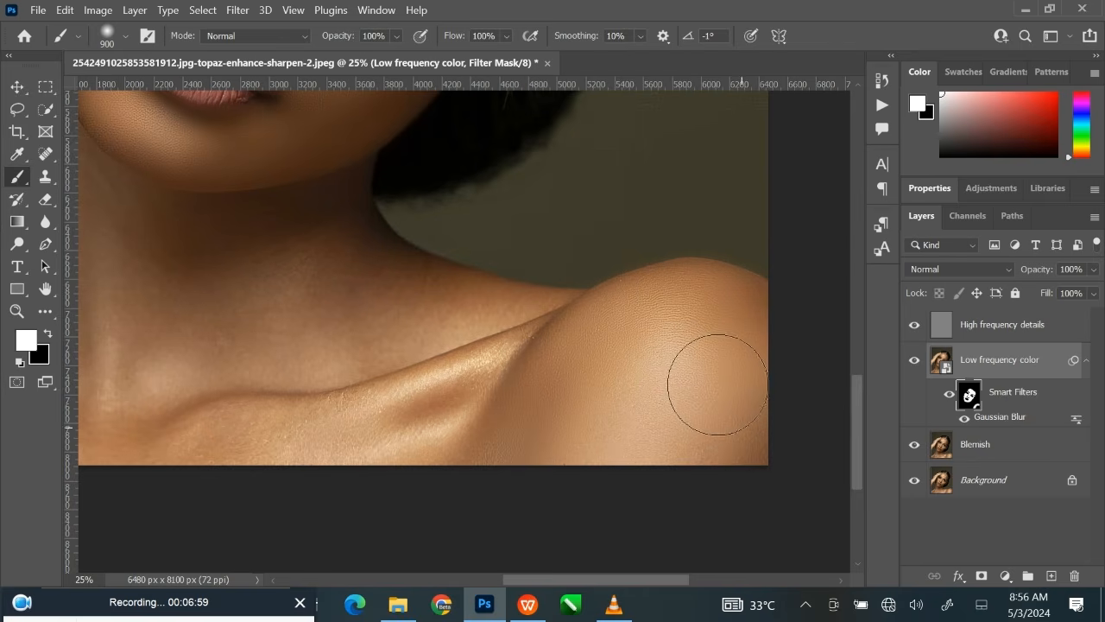
{"action": "key", "text": "bracketright"}
{"action": "key", "text": "bracketright"}
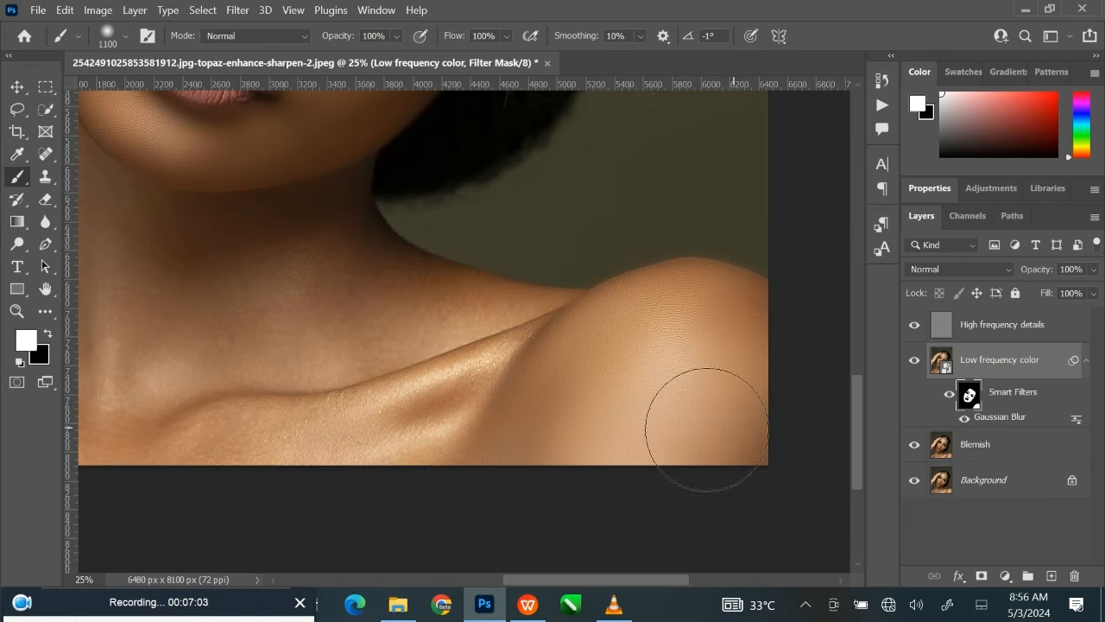
Paint the filter mask white along the inner shoulder beside the collarbone, reducing the brush from 1000 to 175 pixels.
{"action": "left_click_drag", "start_coordinate": [630, 400], "coordinate": [670, 430]}
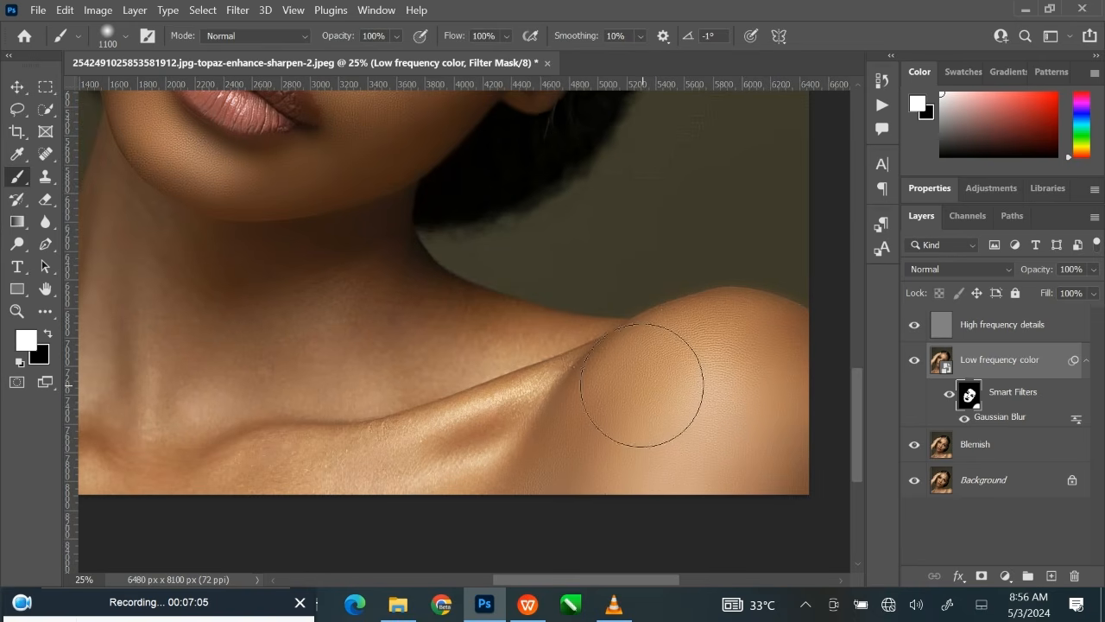
{"action": "key", "text": "ctrl+plus"}
{"action": "key", "text": "bracketleft"}
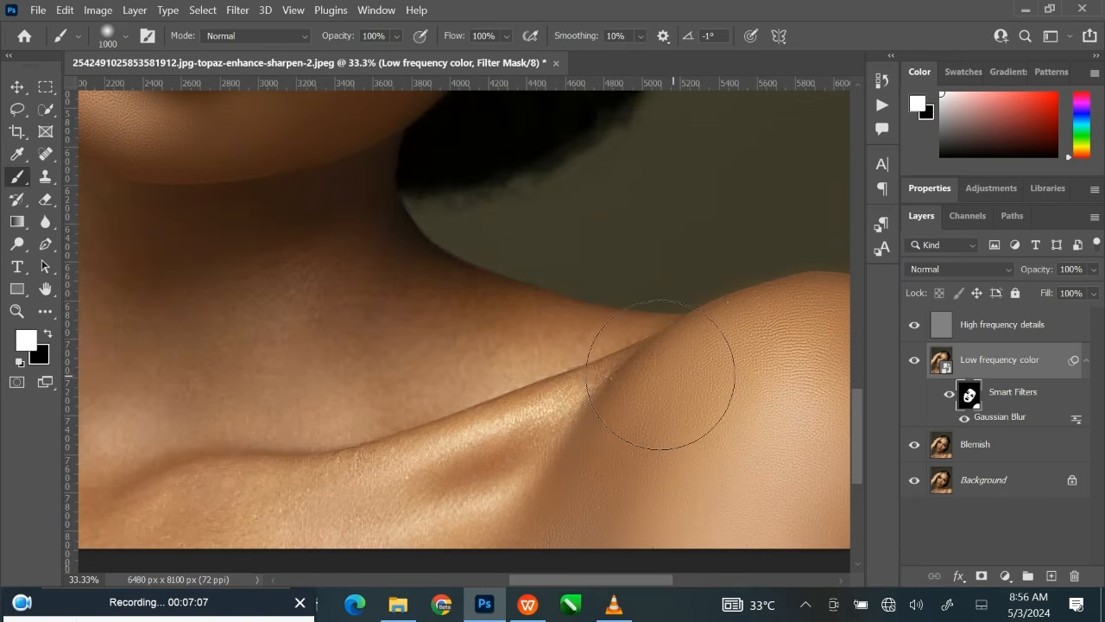
{"action": "key", "text": "bracketleft"}
{"action": "key", "text": "bracketleft"}
{"action": "key", "text": "bracketleft"}
{"action": "key", "text": "bracketleft"}
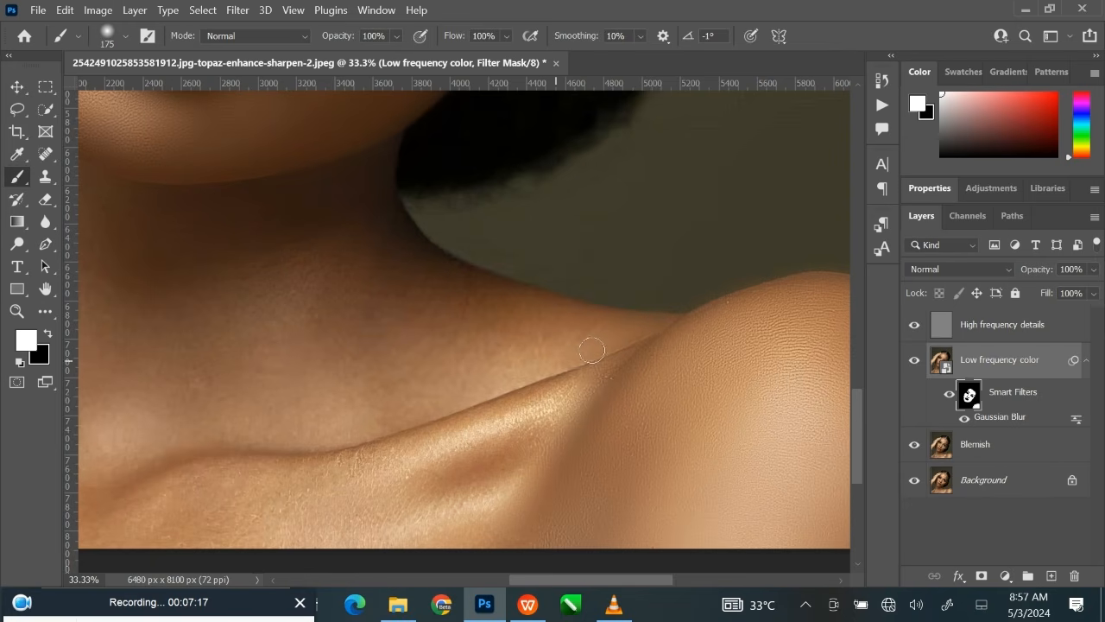
Paint the filter mask white over the neck from above the collarbone across the throat, enlarging the brush to 600 pixels.
{"action": "key", "text": "bracketright"}
{"action": "key", "text": "bracketright"}
{"action": "key", "text": "bracketright"}
{"action": "key", "text": "bracketright"}
{"action": "key", "text": "bracketright"}
{"action": "key", "text": "bracketright"}
{"action": "key", "text": "bracketright"}
{"action": "key", "text": "bracketright"}
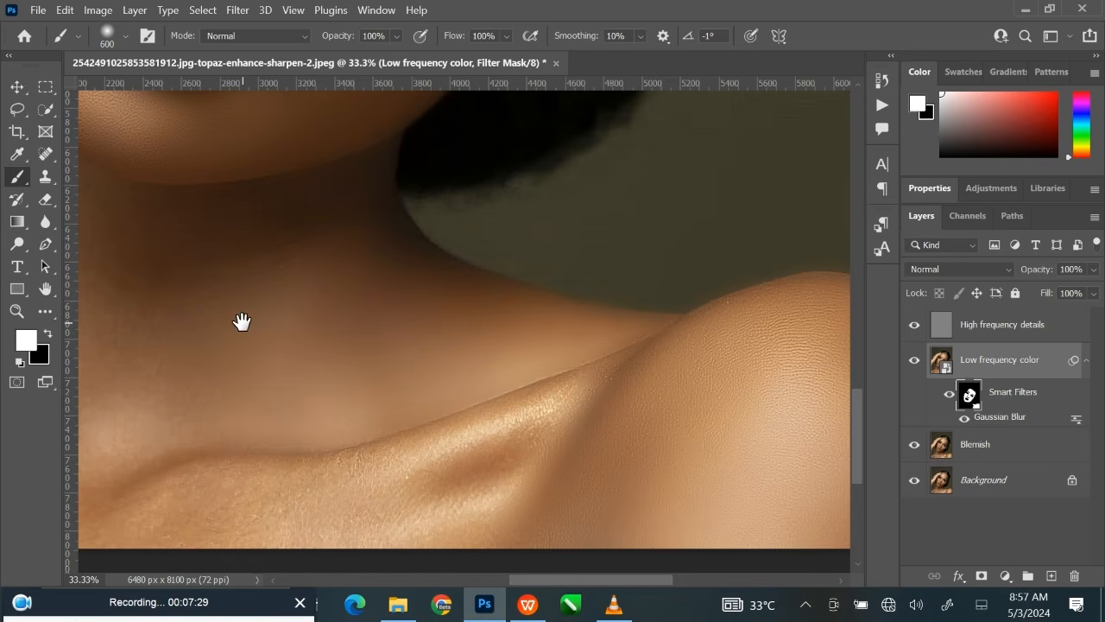
{"action": "mouse_move", "coordinate": [242, 320]}
{"action": "left_mouse_down"}
{"action": "mouse_move", "coordinate": [369, 344]}
{"action": "mouse_move", "coordinate": [457, 341]}
{"action": "left_mouse_up"}
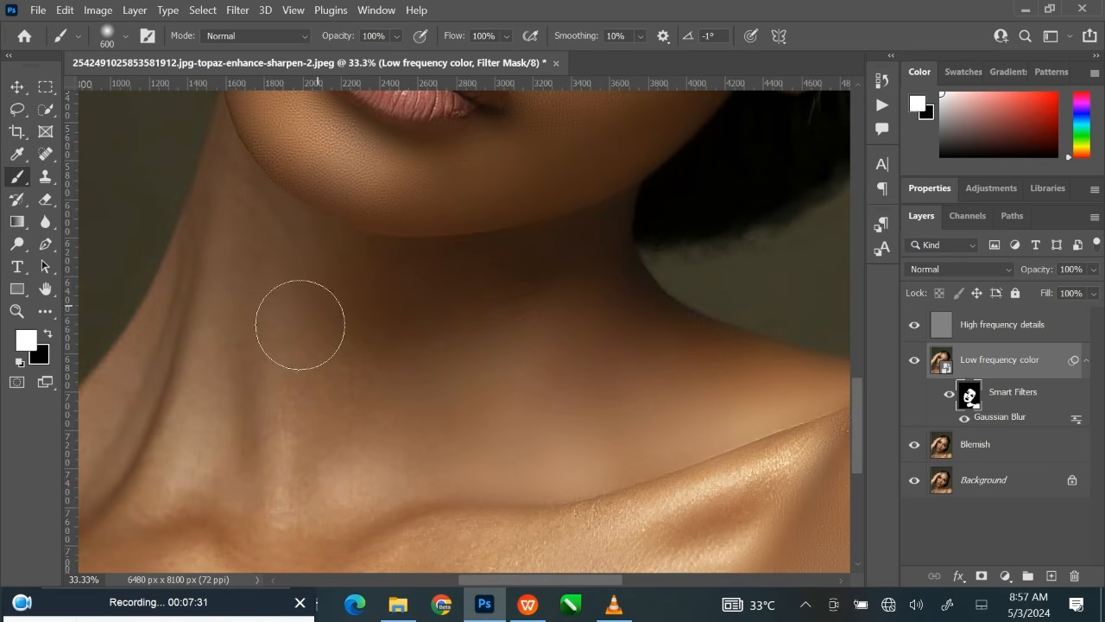
{"action": "mouse_move", "coordinate": [279, 423]}
{"action": "left_mouse_down"}
{"action": "mouse_move", "coordinate": [292, 502]}
{"action": "mouse_move", "coordinate": [318, 451]}
{"action": "mouse_move", "coordinate": [357, 421]}
{"action": "mouse_move", "coordinate": [412, 447]}
{"action": "mouse_move", "coordinate": [423, 471]}
{"action": "left_mouse_up"}
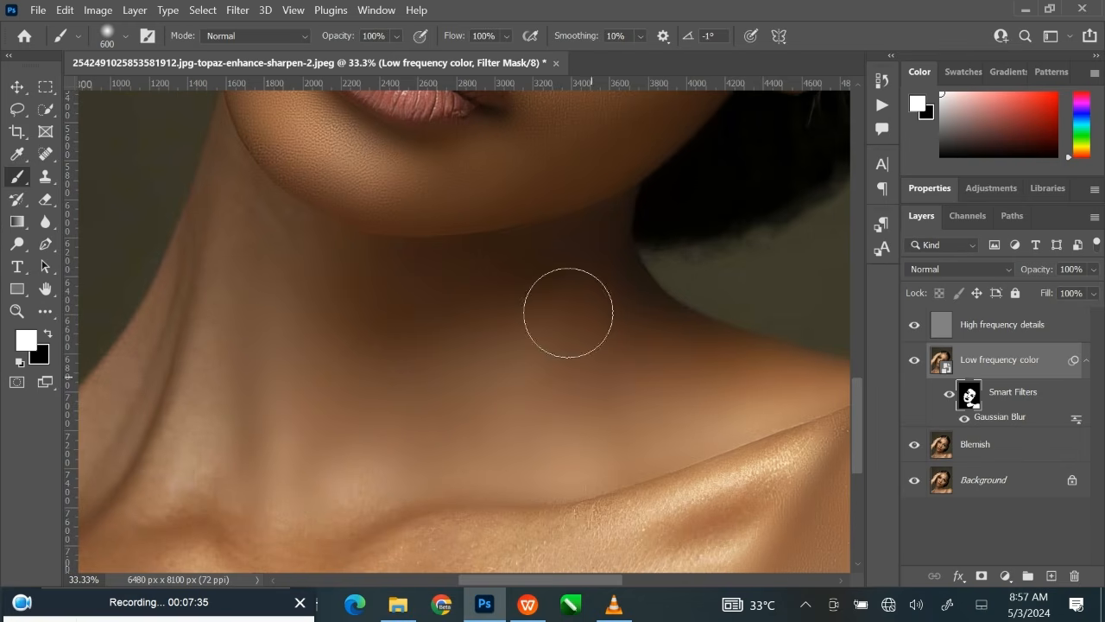
Paint the filter mask white over the side of the neck below the jaw with a 250 to 600-pixel brush.
{"action": "mouse_move", "coordinate": [387, 350]}
{"action": "left_mouse_down"}
{"action": "mouse_move", "coordinate": [489, 409]}
{"action": "mouse_move", "coordinate": [520, 446]}
{"action": "left_mouse_up"}
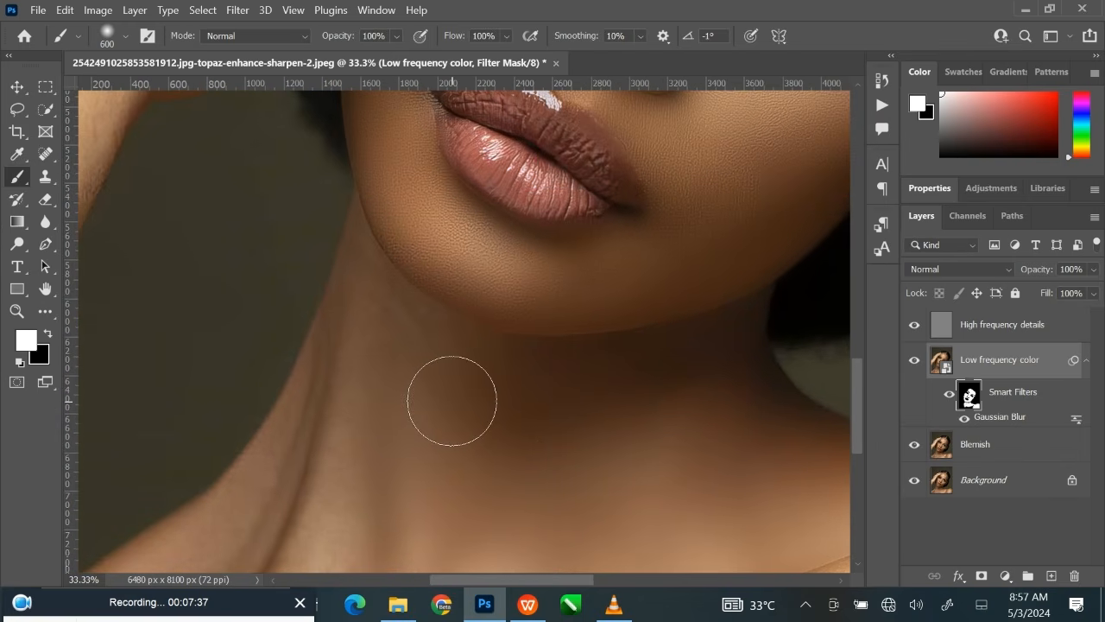
{"action": "key", "text": "bracketleft"}
{"action": "key", "text": "bracketleft"}
{"action": "key", "text": "bracketleft"}
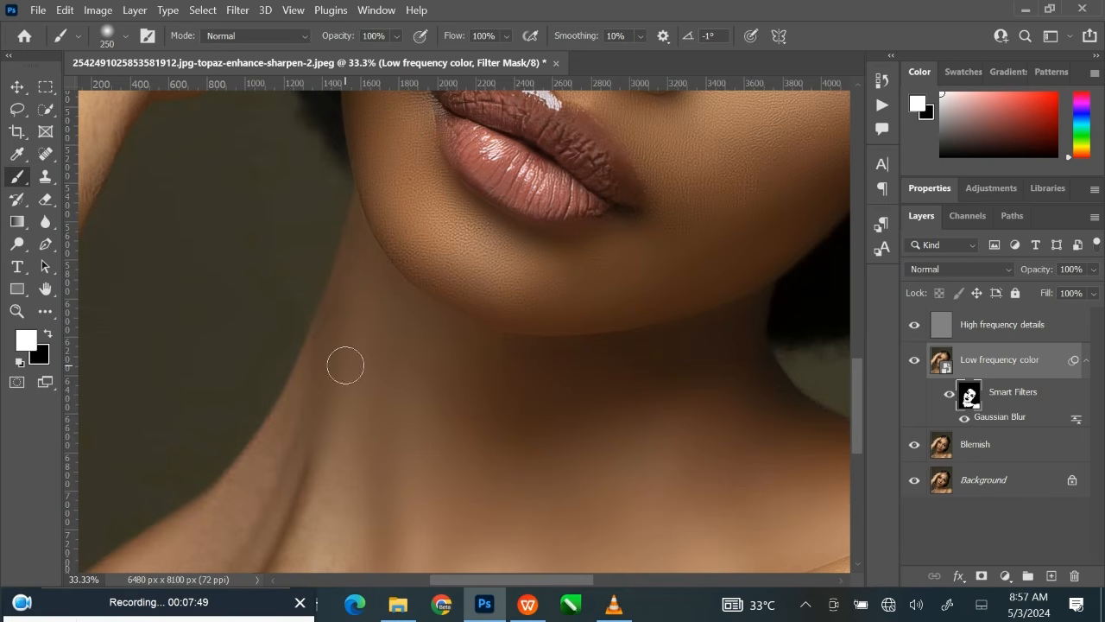
{"action": "key", "text": "bracketright"}
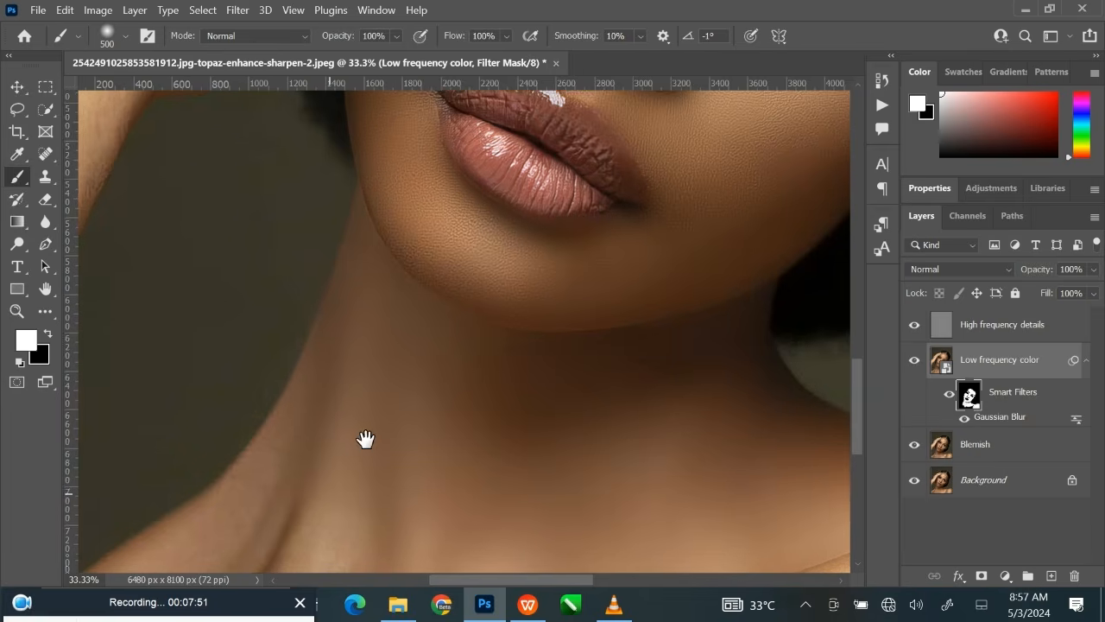
Paint the filter mask white over the neck-to-shoulder slope beneath the raised arm with a 300 to 500-pixel brush.
{"action": "left_click_drag", "start_coordinate": [366, 440], "coordinate": [462, 255]}
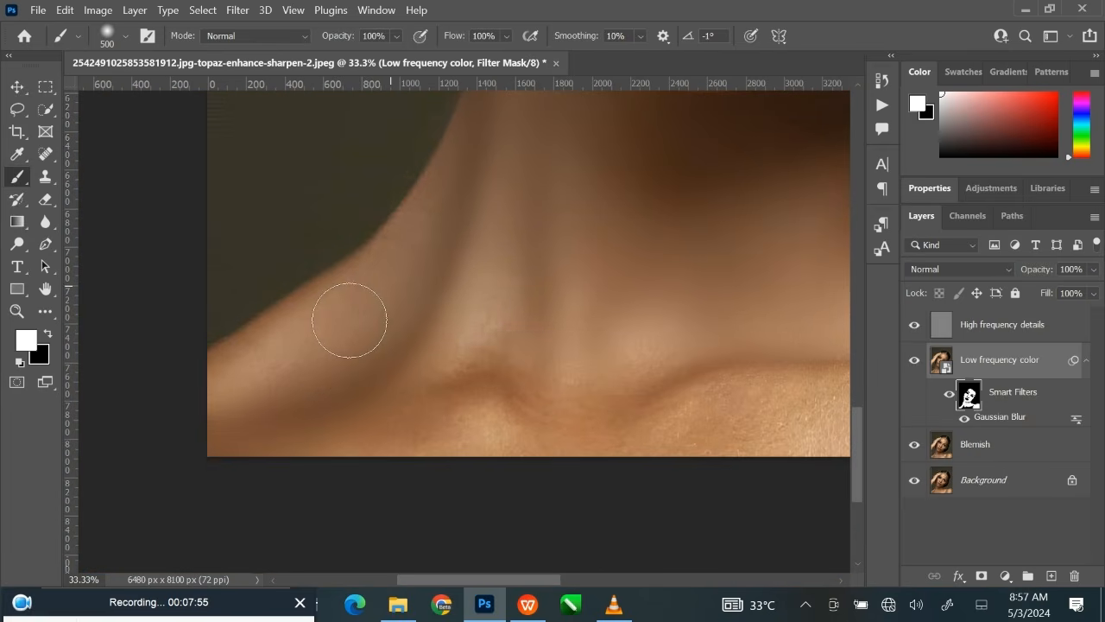
{"action": "mouse_move", "coordinate": [349, 311]}
{"action": "left_mouse_down"}
{"action": "mouse_move", "coordinate": [242, 375]}
{"action": "mouse_move", "coordinate": [284, 354]}
{"action": "mouse_move", "coordinate": [340, 346]}
{"action": "mouse_move", "coordinate": [430, 266]}
{"action": "mouse_move", "coordinate": [395, 322]}
{"action": "left_mouse_up"}
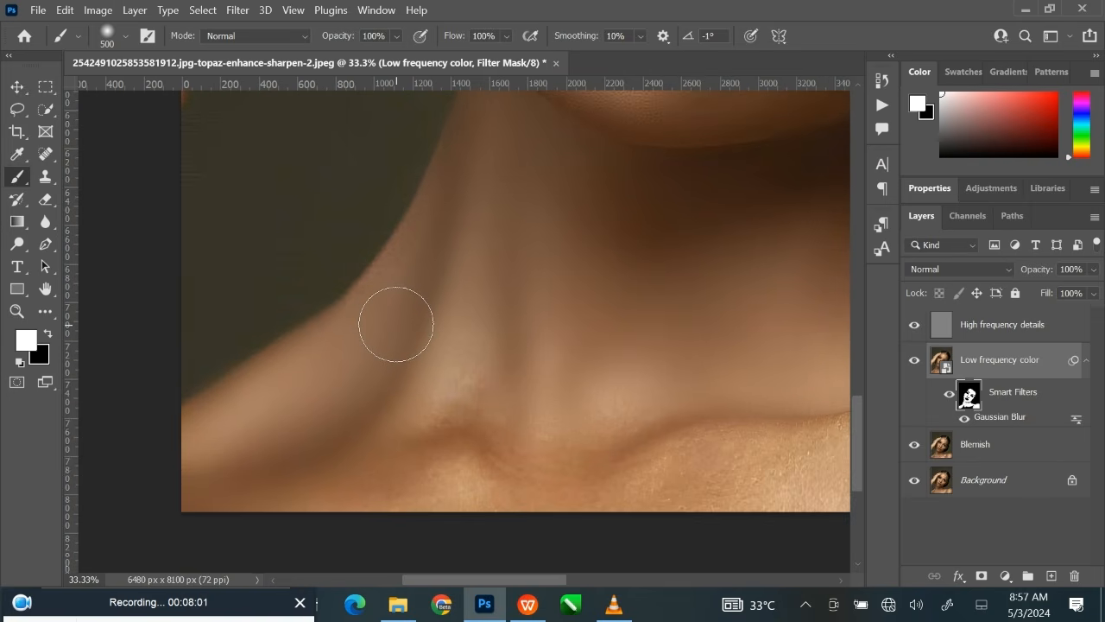
{"action": "key", "text": "bracketleft"}
{"action": "key", "text": "bracketleft"}
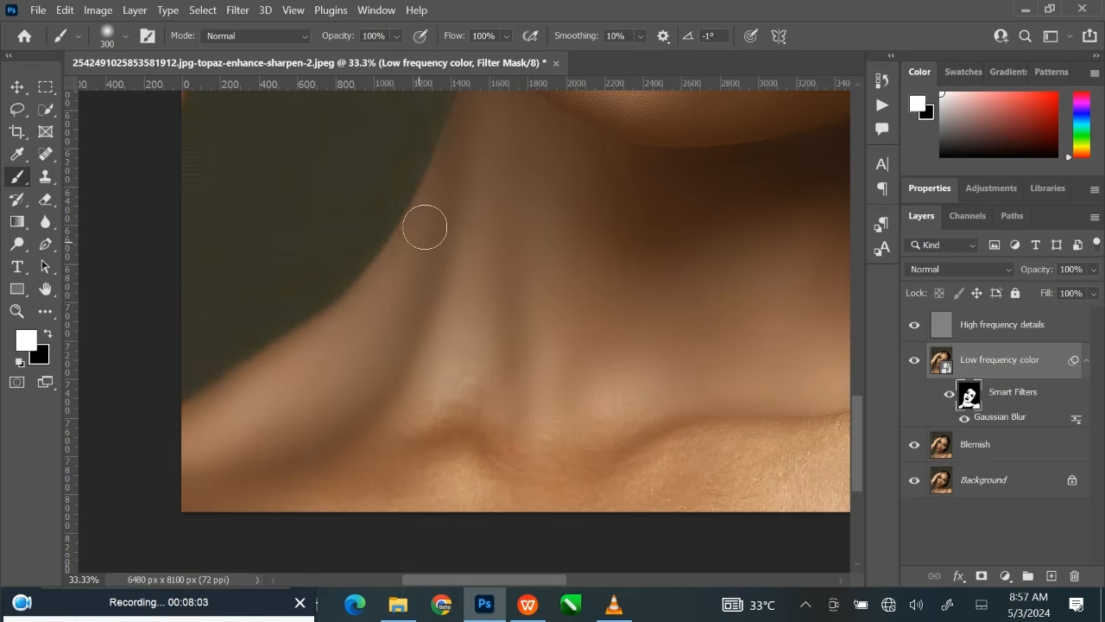
Paint the filter mask white over the base of the throat and the inner collarbone ends with a 600-pixel brush.
{"action": "key", "text": "bracketright"}
{"action": "key", "text": "bracketright"}
{"action": "key", "text": "bracketright"}
{"action": "left_click_drag", "start_coordinate": [507, 378], "coordinate": [476, 256]}
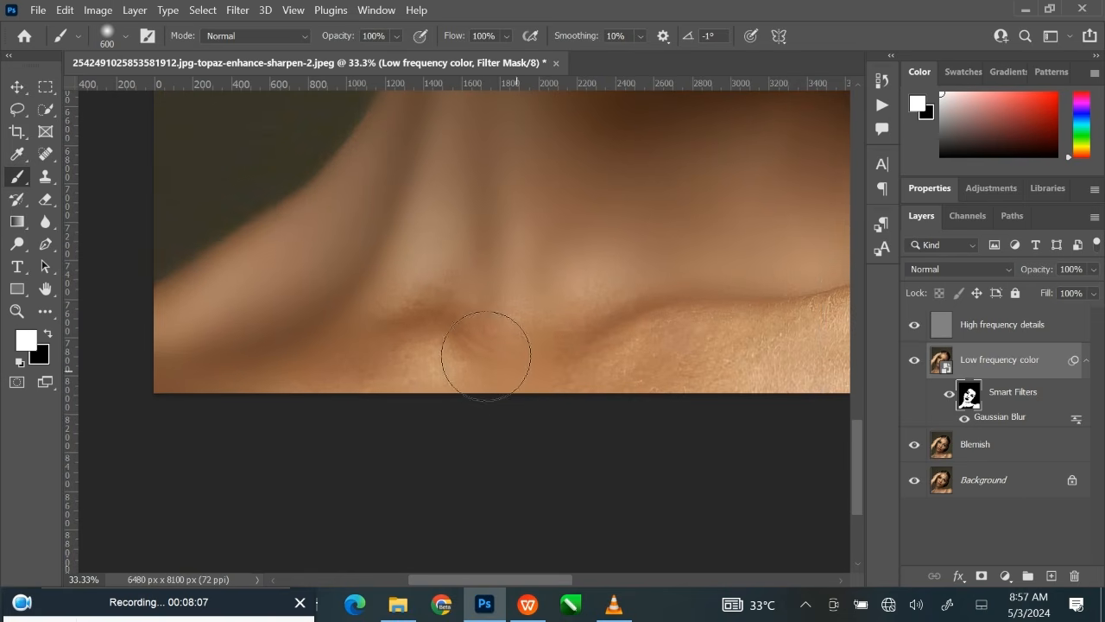
{"action": "mouse_move", "coordinate": [440, 322]}
{"action": "left_mouse_down"}
{"action": "mouse_move", "coordinate": [382, 340]}
{"action": "mouse_move", "coordinate": [346, 388]}
{"action": "mouse_move", "coordinate": [420, 365]}
{"action": "mouse_move", "coordinate": [490, 369]}
{"action": "mouse_move", "coordinate": [570, 328]}
{"action": "mouse_move", "coordinate": [595, 281]}
{"action": "mouse_move", "coordinate": [680, 297]}
{"action": "mouse_move", "coordinate": [464, 321]}
{"action": "left_mouse_up"}
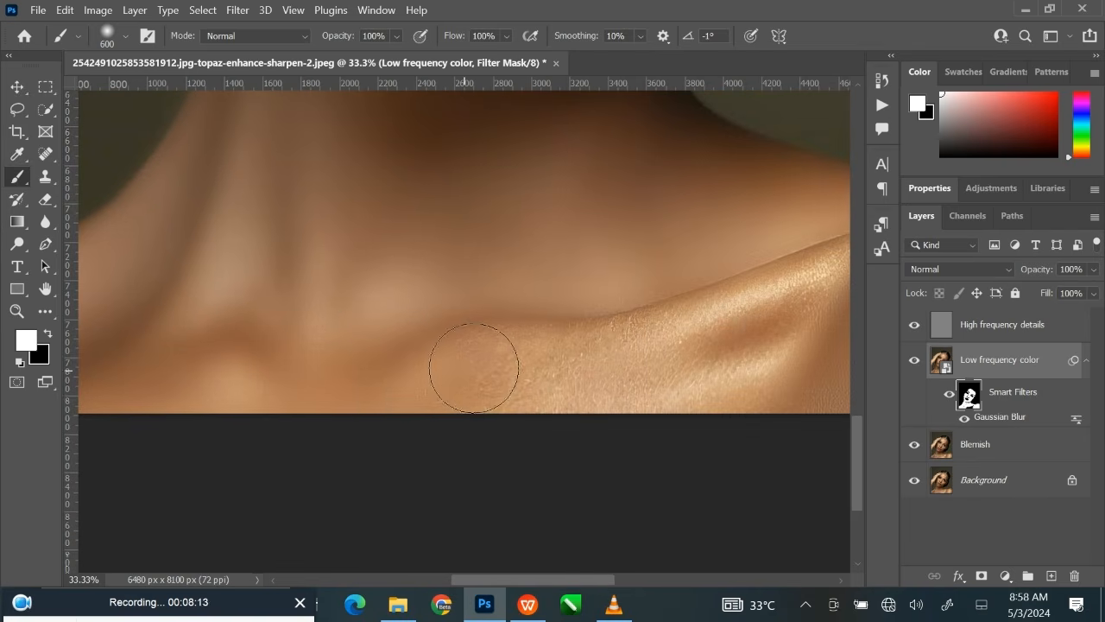
Paint the filter mask white over the upper chest, the collarbone and its hollow beside the shoulder, using up to a 700-pixel brush.
{"action": "mouse_move", "coordinate": [620, 361]}
{"action": "left_mouse_down"}
{"action": "mouse_move", "coordinate": [539, 372]}
{"action": "mouse_move", "coordinate": [408, 410]}
{"action": "mouse_move", "coordinate": [570, 356]}
{"action": "mouse_move", "coordinate": [734, 334]}
{"action": "mouse_move", "coordinate": [686, 362]}
{"action": "mouse_move", "coordinate": [746, 340]}
{"action": "mouse_move", "coordinate": [713, 362]}
{"action": "mouse_move", "coordinate": [503, 385]}
{"action": "left_mouse_up"}
{"action": "left_click_drag", "start_coordinate": [637, 363], "coordinate": [397, 419]}
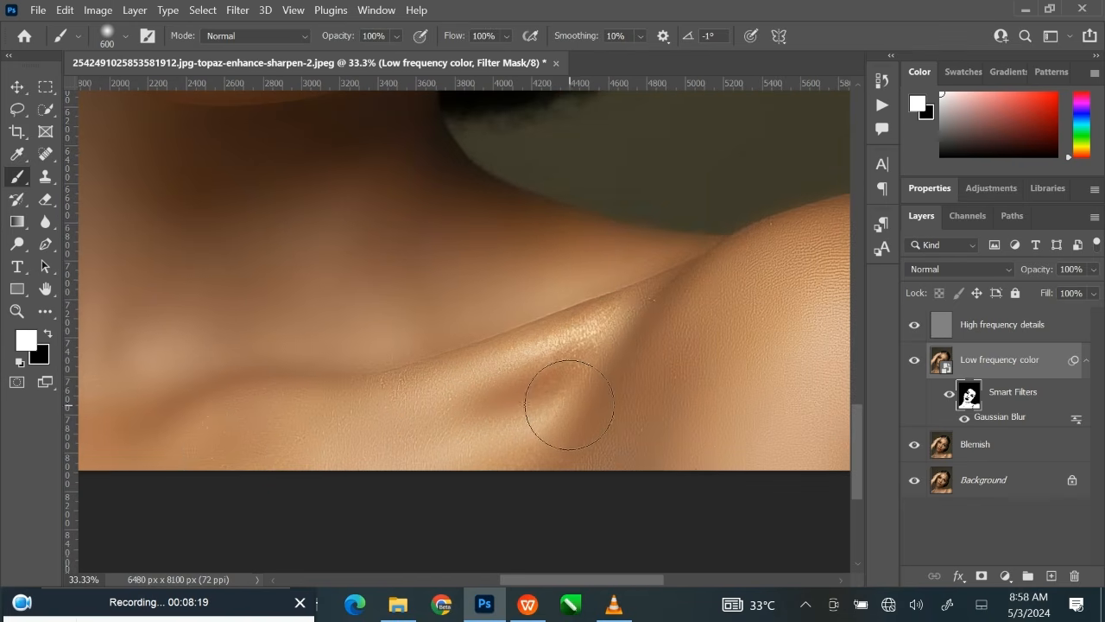
{"action": "key", "text": "bracketleft"}
{"action": "key", "text": "bracketleft"}
{"action": "key", "text": "bracketleft"}
{"action": "mouse_move", "coordinate": [618, 326]}
{"action": "left_mouse_down"}
{"action": "mouse_move", "coordinate": [565, 360]}
{"action": "mouse_move", "coordinate": [496, 377]}
{"action": "mouse_move", "coordinate": [596, 366]}
{"action": "left_mouse_up"}
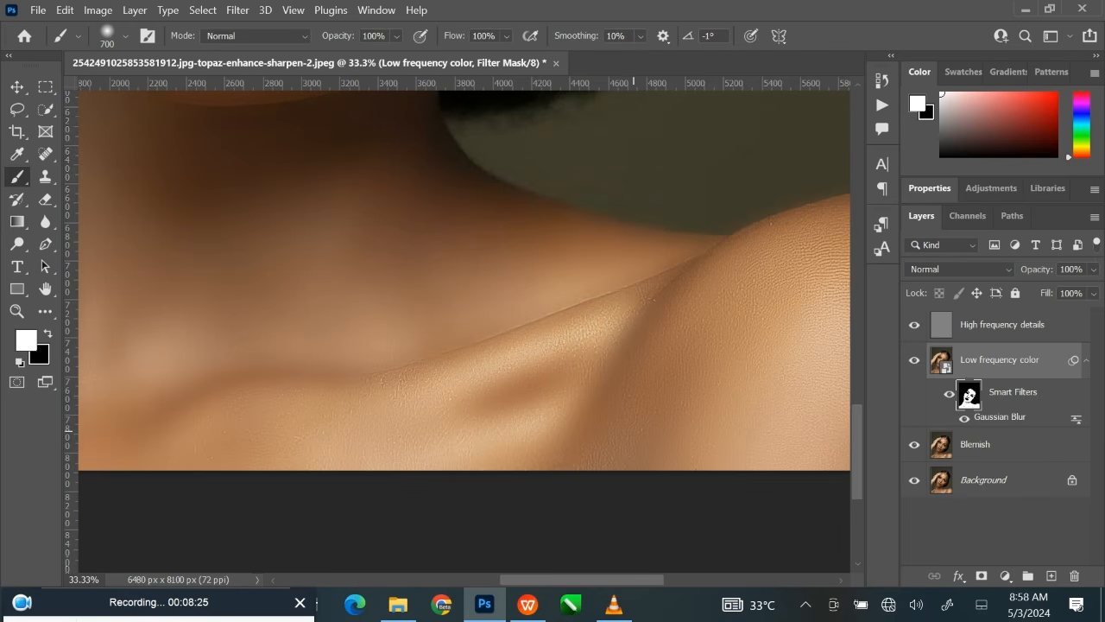
{"action": "key", "text": "bracketright"}
{"action": "key", "text": "bracketright"}
Review the smoothed skin across the whole portrait and up close on the face.
{"action": "key", "text": "ctrl+minus"}
{"action": "key", "text": "ctrl+minus"}
{"action": "key", "text": "ctrl+minus"}
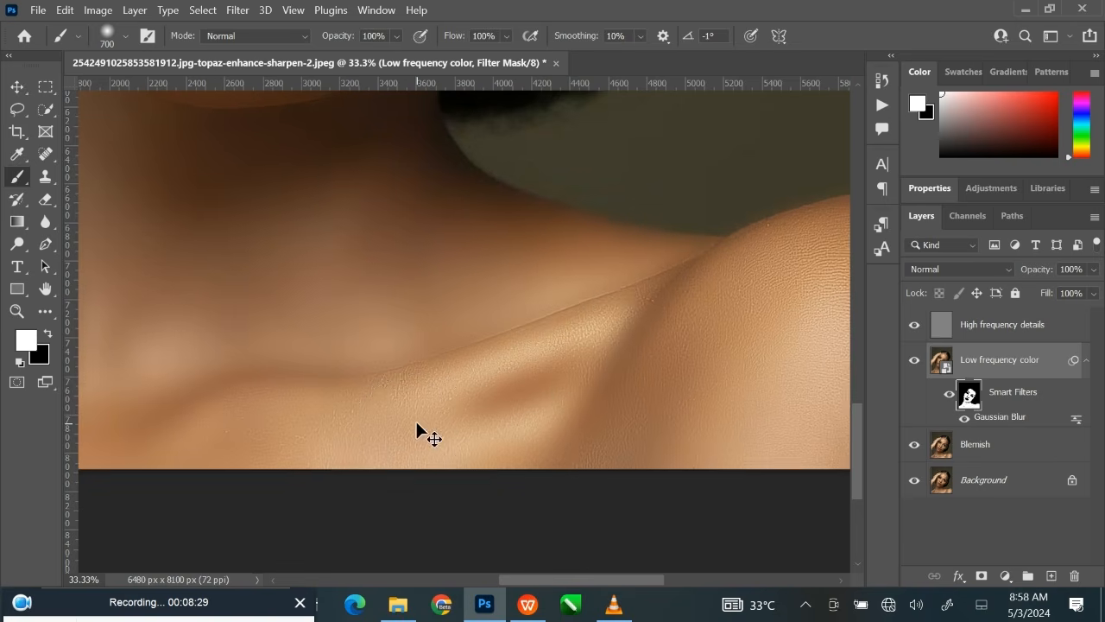
{"action": "left_click_drag", "start_coordinate": [466, 354], "coordinate": [490, 416]}
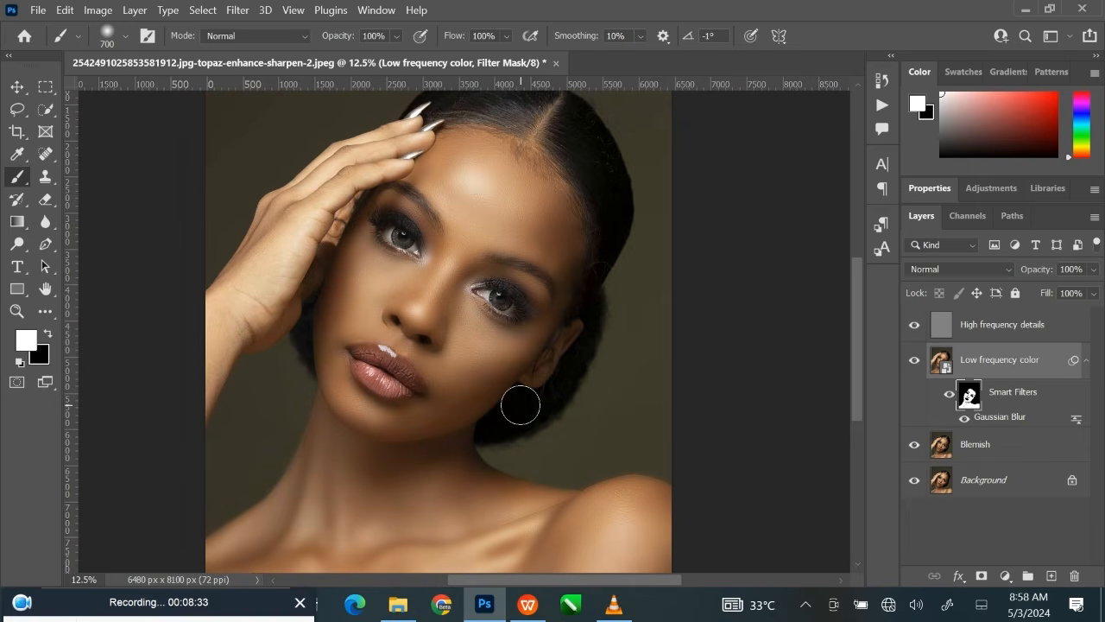
{"action": "key", "text": "ctrl+plus"}
{"action": "key", "text": "ctrl+plus"}
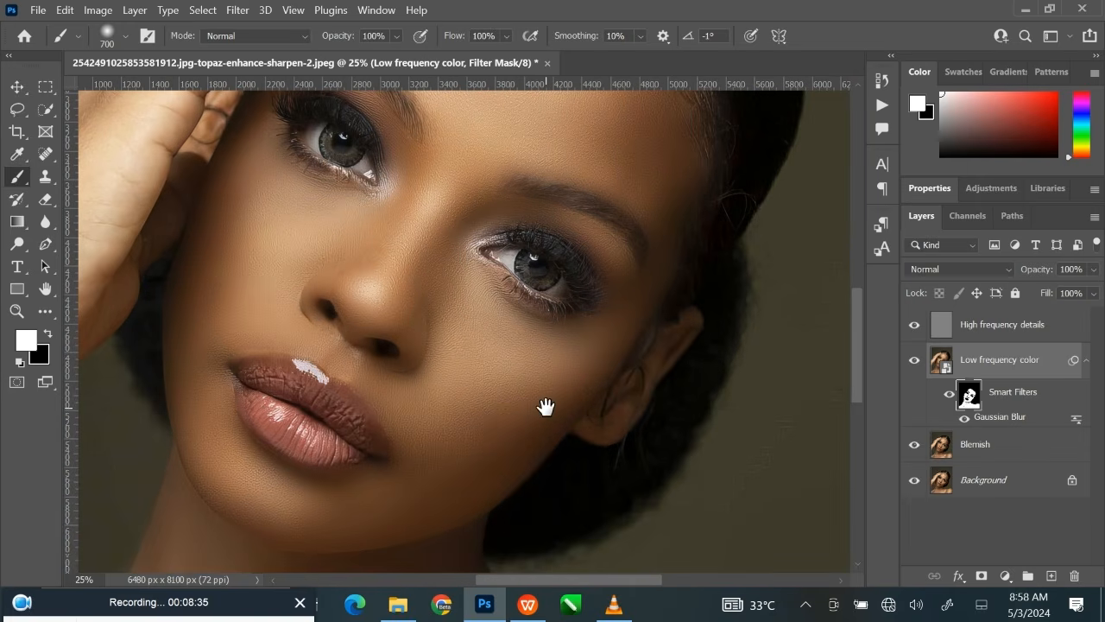
{"action": "left_click_drag", "start_coordinate": [546, 407], "coordinate": [609, 406]}
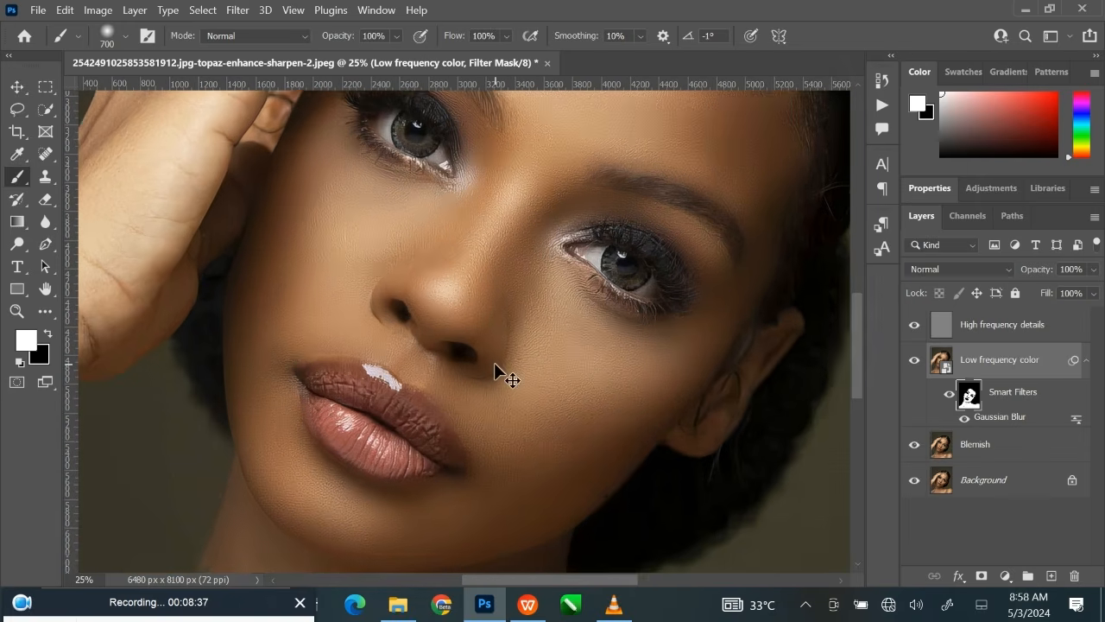
Set the brush opacity to 22% and lightly paint the filter mask white beneath the nose and over the ear at 125 pixels.
{"action": "key", "text": "ctrl+plus"}
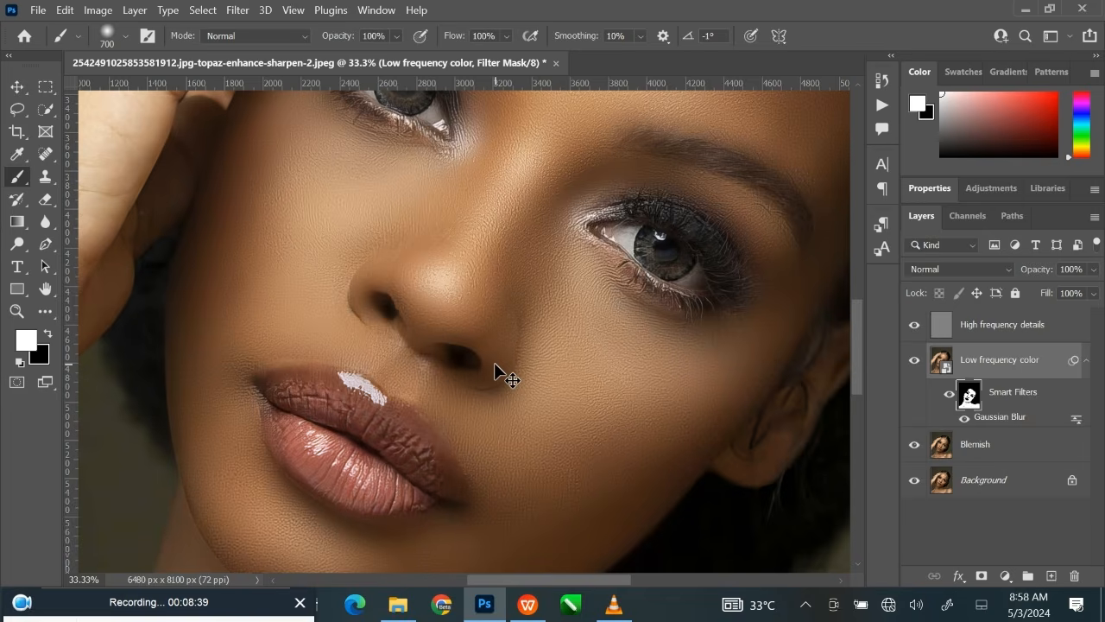
{"action": "key", "text": "ctrl+plus"}
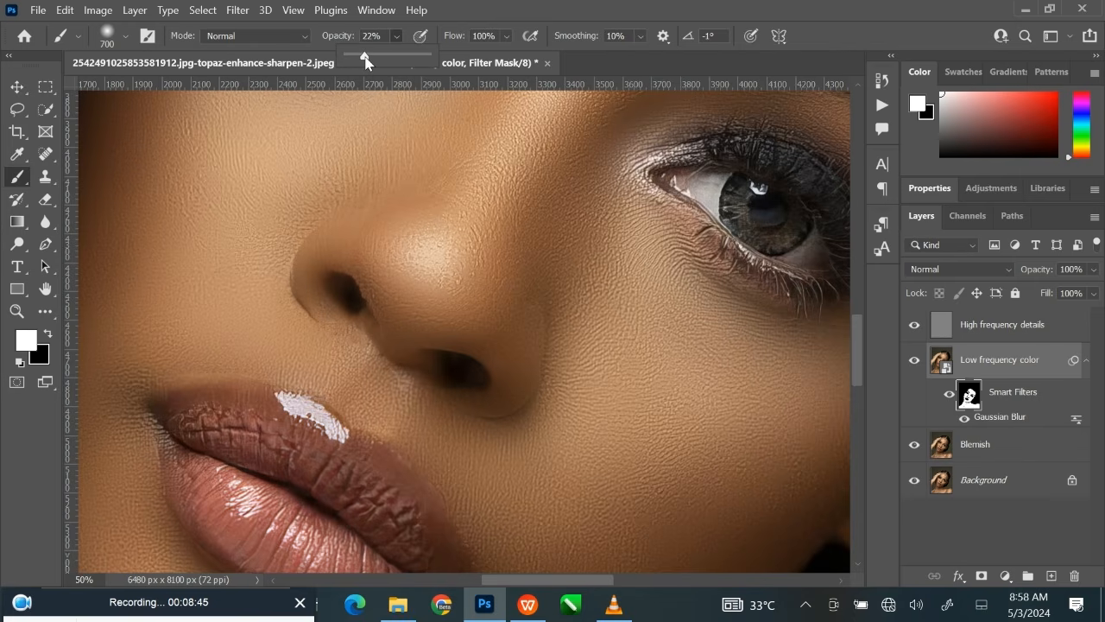
{"action": "key", "text": "bracketleft"}
{"action": "key", "text": "bracketleft"}
{"action": "key", "text": "bracketleft"}
{"action": "key", "text": "bracketleft"}
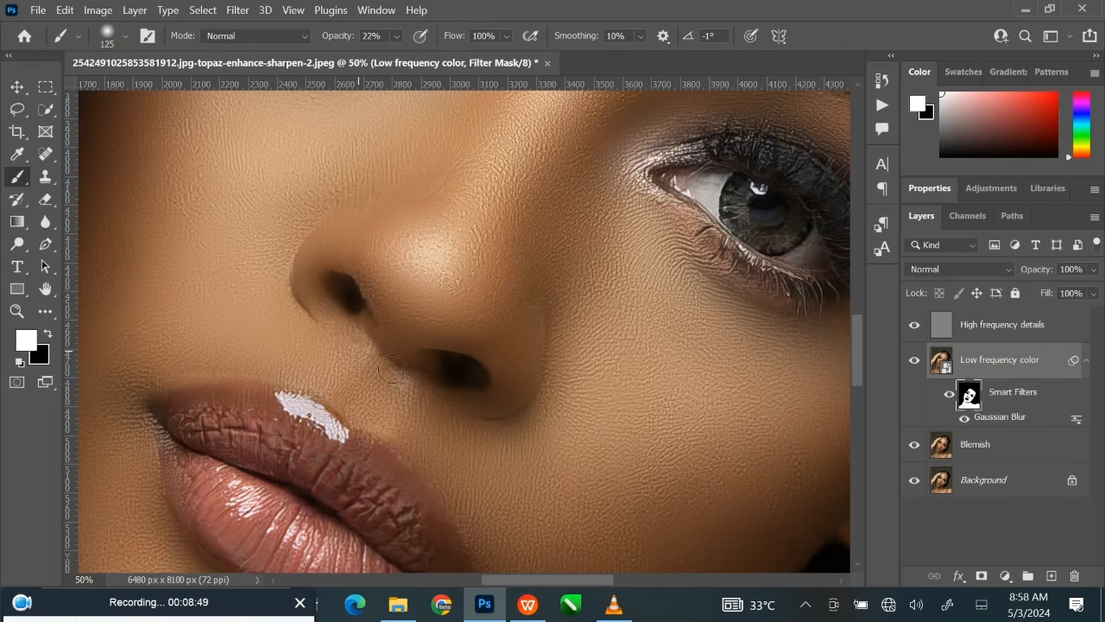
{"action": "mouse_move", "coordinate": [695, 422]}
{"action": "left_mouse_down"}
{"action": "mouse_move", "coordinate": [464, 371]}
{"action": "mouse_move", "coordinate": [629, 338]}
{"action": "mouse_move", "coordinate": [561, 418]}
{"action": "left_mouse_up"}
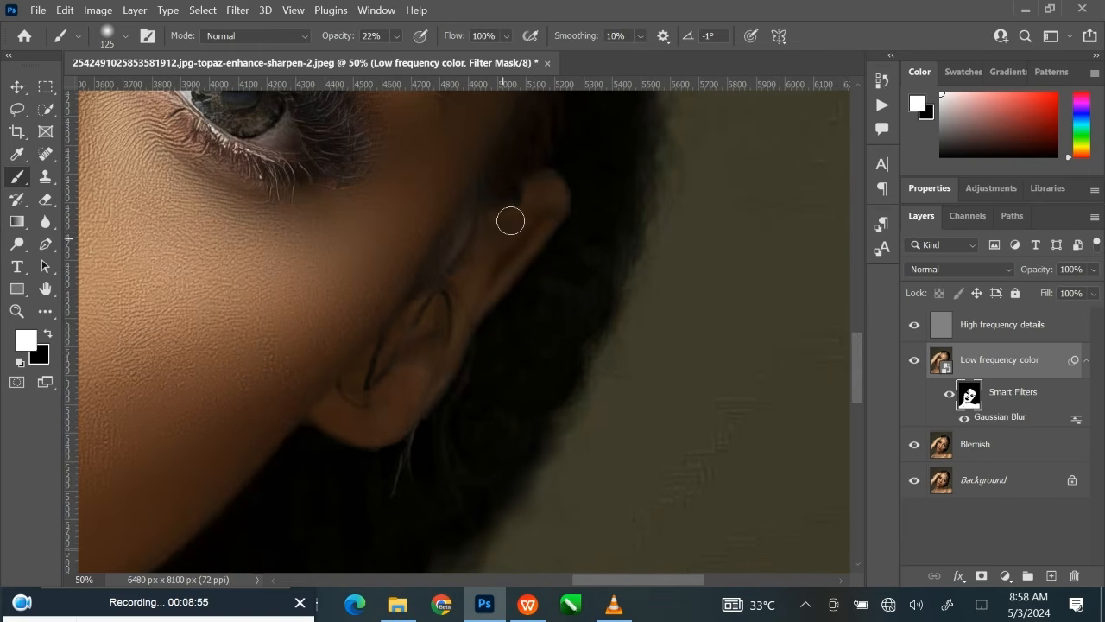
Lightly paint the filter mask white over the forearm below the wrist at 22% opacity with a 300 to 500-pixel brush.
{"action": "left_click_drag", "start_coordinate": [442, 381], "coordinate": [816, 289]}
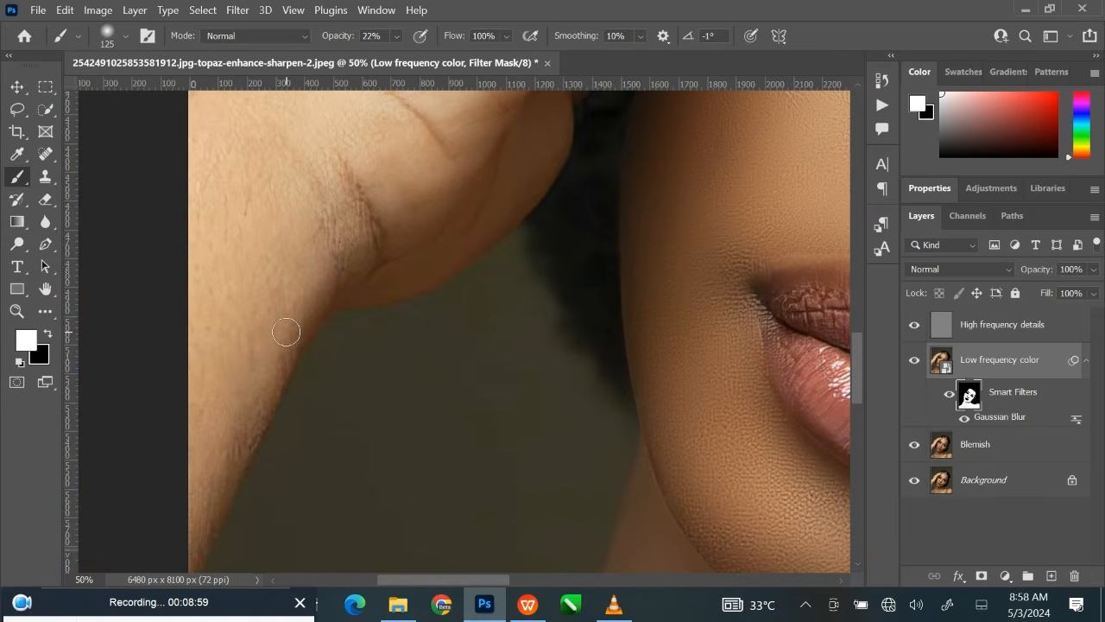
{"action": "key", "text": "bracketright"}
{"action": "key", "text": "bracketright"}
{"action": "key", "text": "bracketright"}
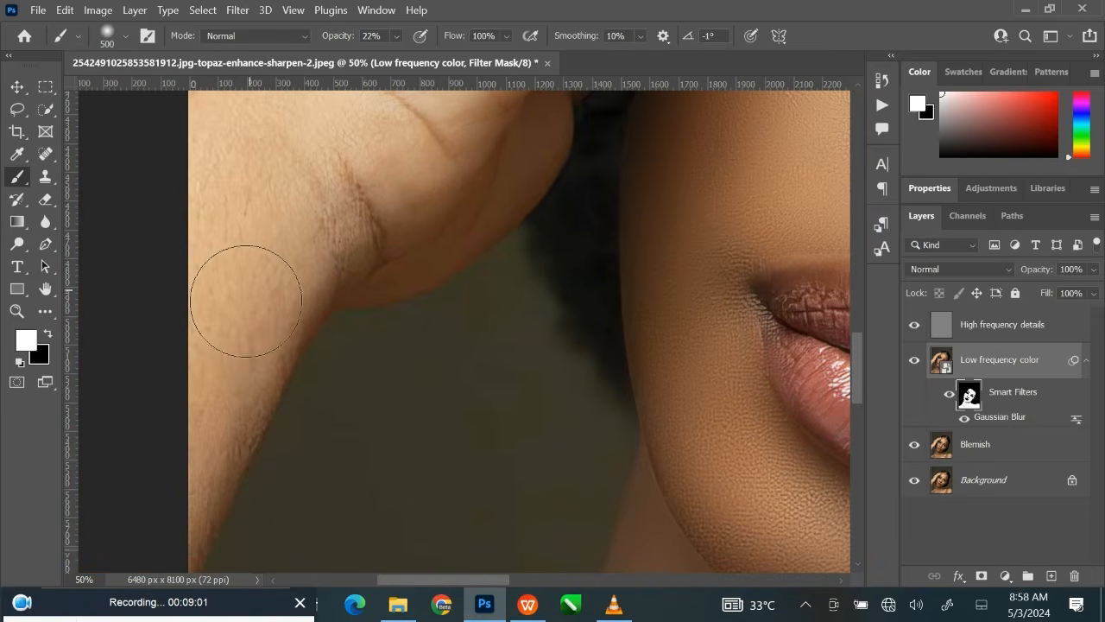
{"action": "key", "text": "bracketleft"}
{"action": "key", "text": "bracketleft"}
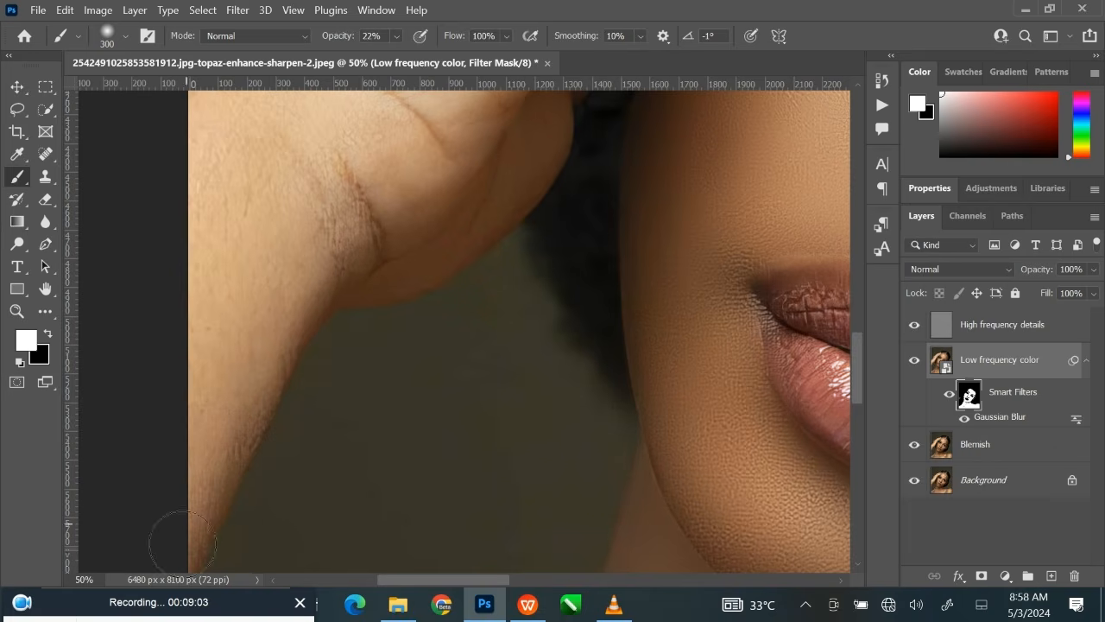
Lightly paint the filter mask white over the wrist and palm at 22% opacity with a 600-pixel brush.
{"action": "left_click_drag", "start_coordinate": [308, 189], "coordinate": [288, 308]}
{"action": "key", "text": "bracketright"}
{"action": "key", "text": "bracketright"}
{"action": "key", "text": "bracketright"}
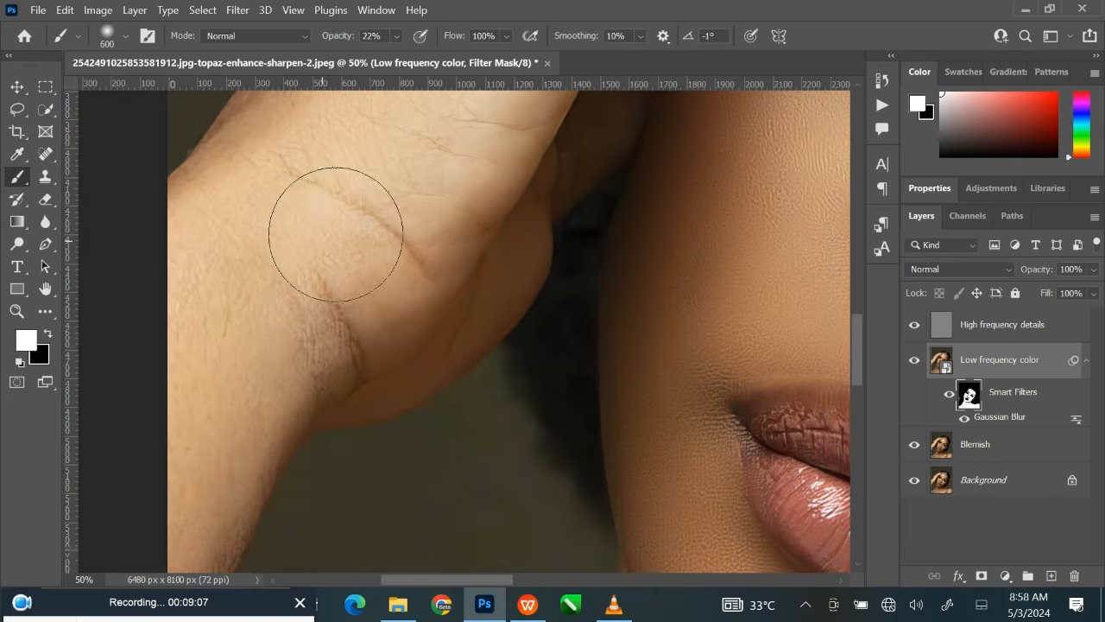
{"action": "key", "text": "space"}
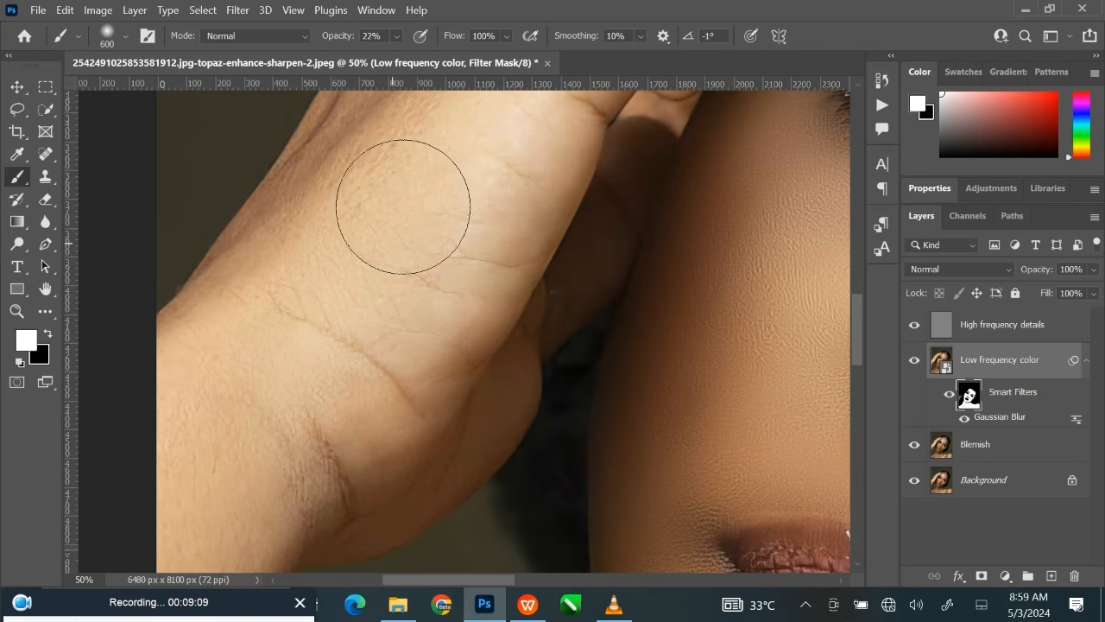
{"action": "left_click_drag", "start_coordinate": [455, 396], "coordinate": [460, 315]}
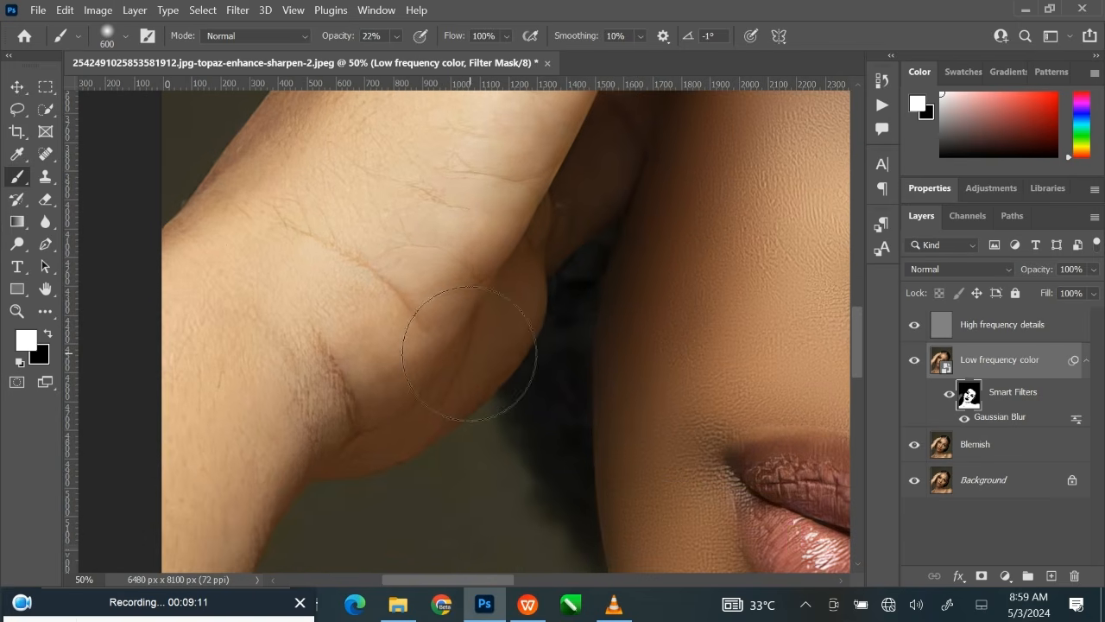
Touch up the filter mask over the palm creases and lower edge of the hand with a 200-pixel brush at 22% opacity.
{"action": "key", "text": "bracketleft"}
{"action": "key", "text": "bracketleft"}
{"action": "key", "text": "bracketleft"}
{"action": "key", "text": "bracketleft"}
{"action": "mouse_move", "coordinate": [496, 247]}
{"action": "left_mouse_down"}
{"action": "mouse_move", "coordinate": [463, 355]}
{"action": "mouse_move", "coordinate": [513, 234]}
{"action": "left_mouse_up"}
{"action": "left_click_drag", "start_coordinate": [437, 365], "coordinate": [461, 279]}
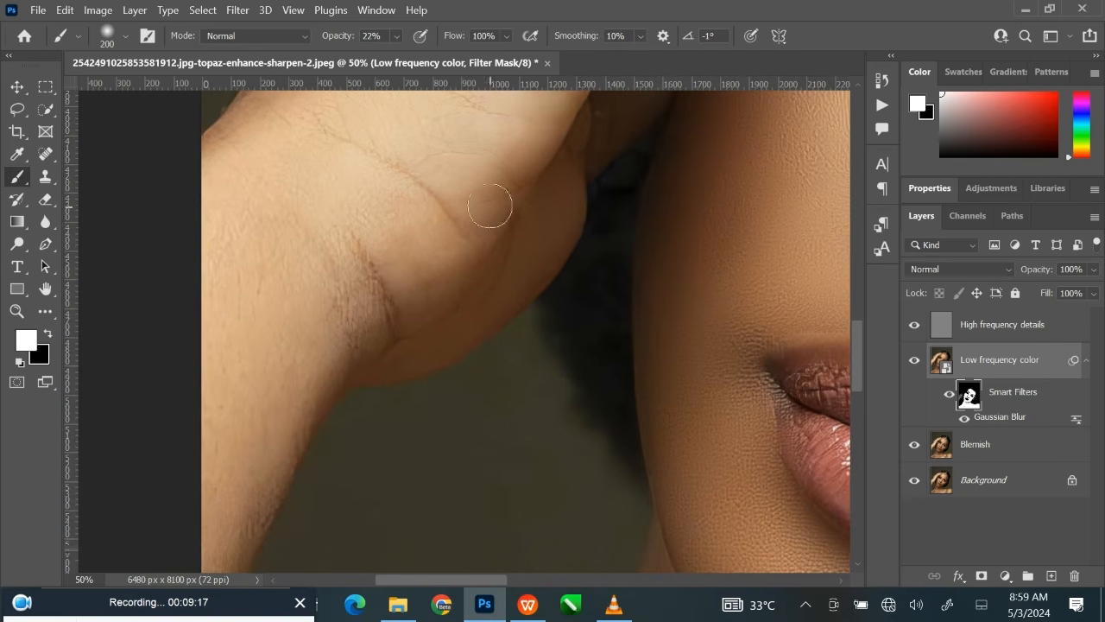
Lightly paint the filter mask white over the heel of the palm and back of the hand with a 600-pixel brush at 22% opacity.
{"action": "left_click_drag", "start_coordinate": [486, 202], "coordinate": [426, 387]}
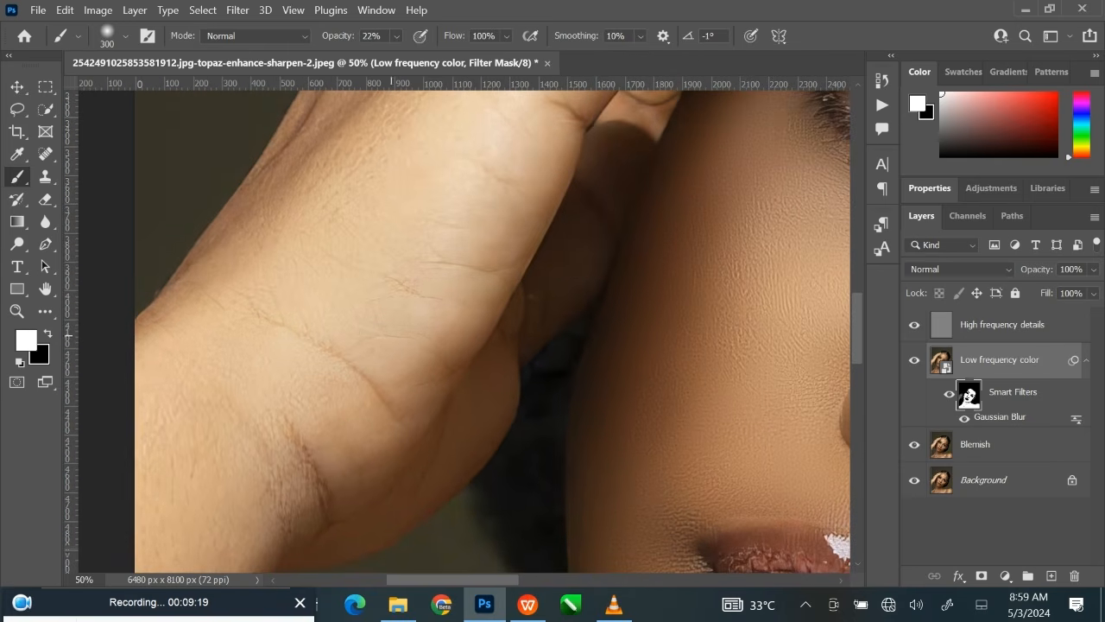
{"action": "key", "text": "bracketright"}
{"action": "key", "text": "bracketright"}
{"action": "key", "text": "bracketright"}
{"action": "key", "text": "bracketright"}
{"action": "key", "text": "bracketright"}
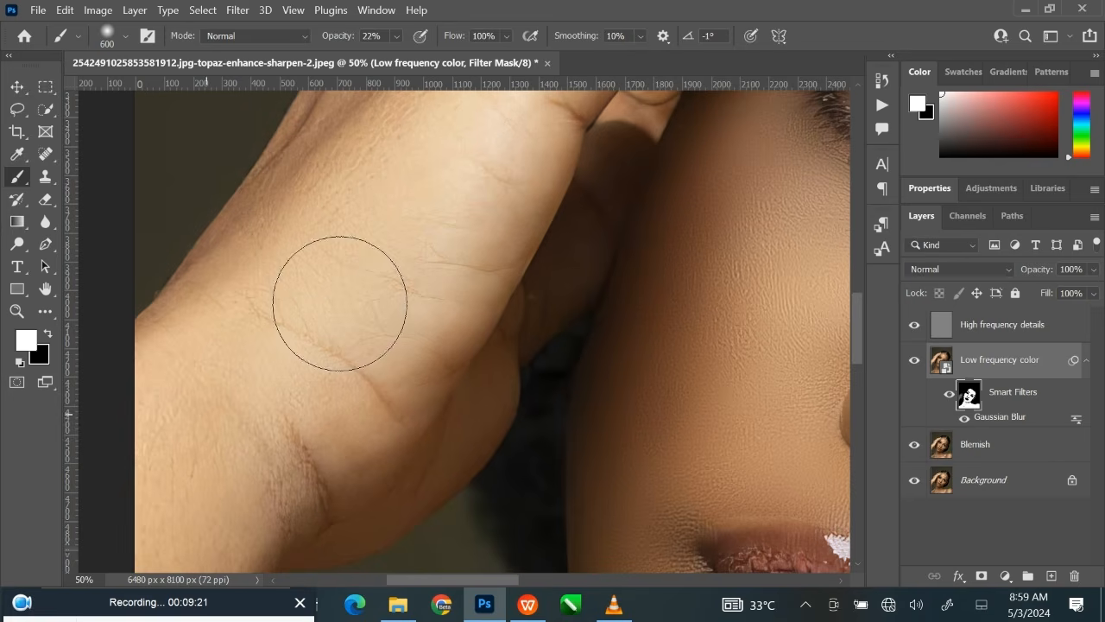
{"action": "left_click_drag", "start_coordinate": [398, 242], "coordinate": [331, 402]}
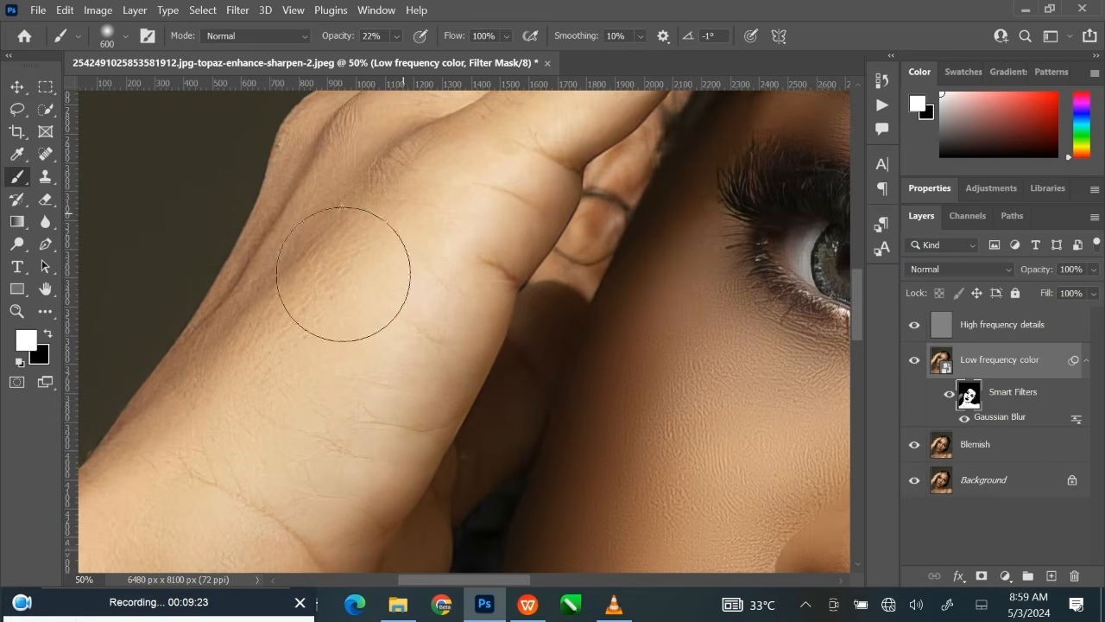
{"action": "left_click_drag", "start_coordinate": [367, 298], "coordinate": [387, 390]}
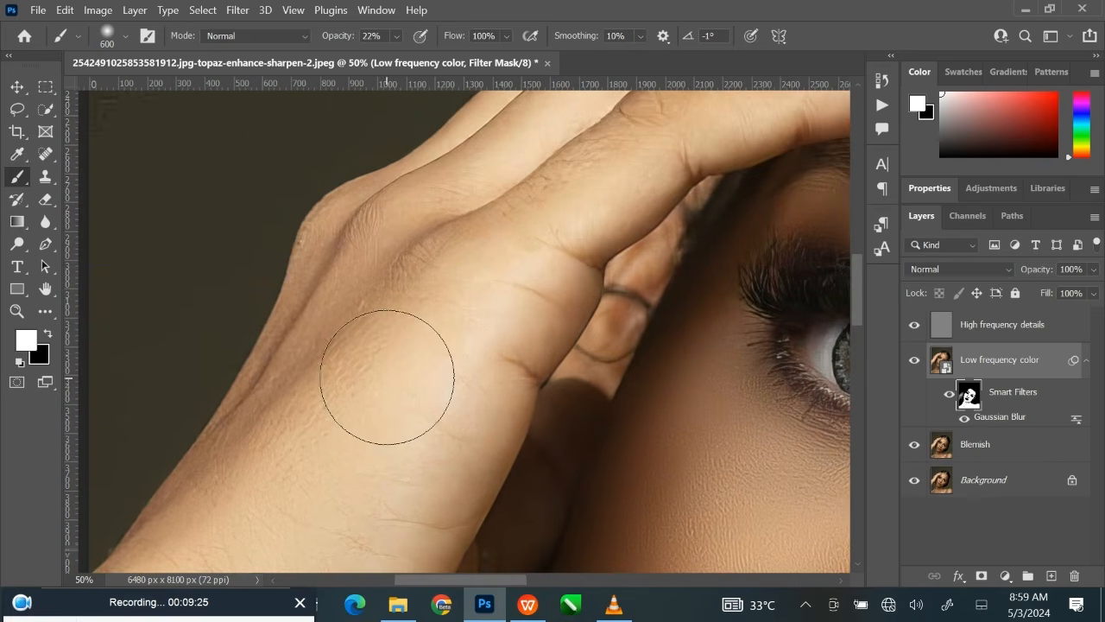
Paint the filter mask along the knuckles and back of the hand with a 300 to 175-pixel brush, raising the brush opacity to 24%.
{"action": "key", "text": "bracketleft"}
{"action": "key", "text": "bracketleft"}
{"action": "key", "text": "bracketleft"}
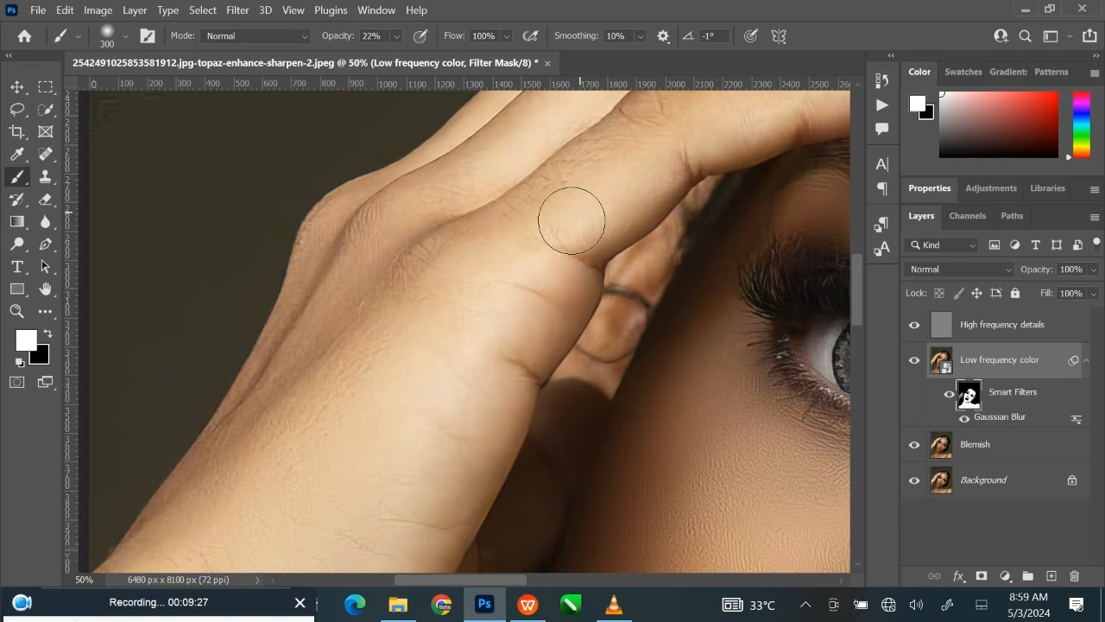
{"action": "key", "text": "bracketleft"}
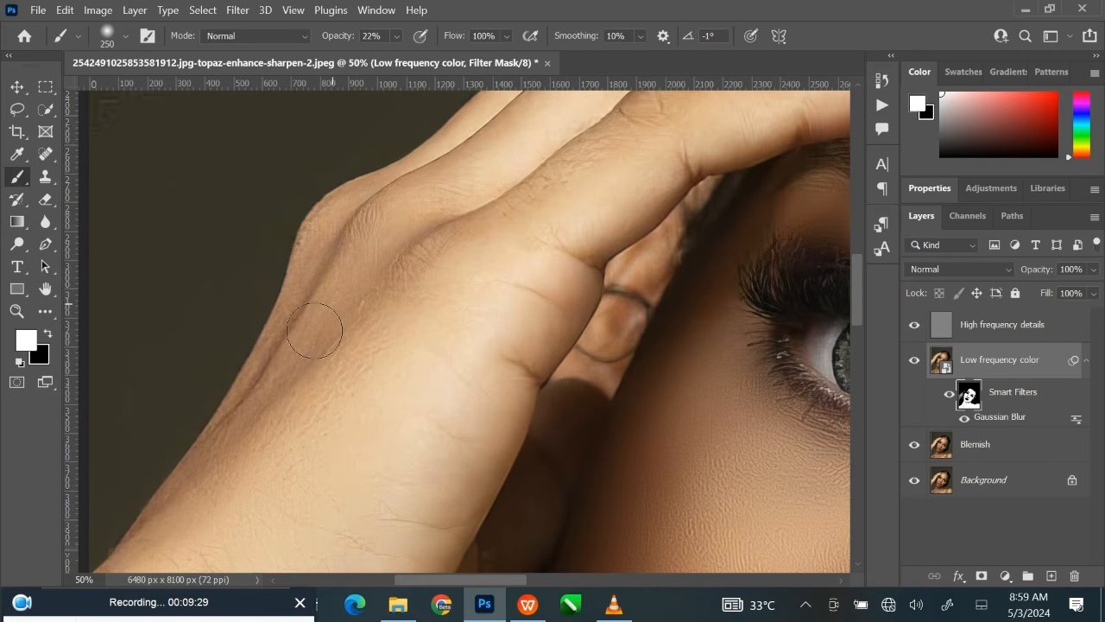
{"action": "left_click", "coordinate": [397, 37]}
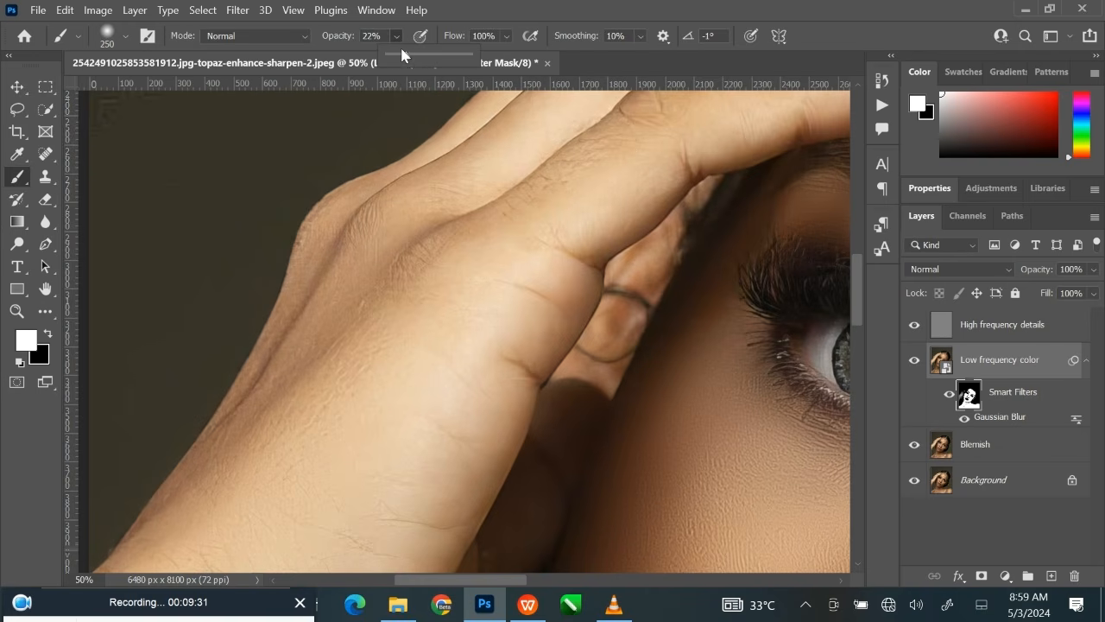
{"action": "left_click", "coordinate": [451, 262]}
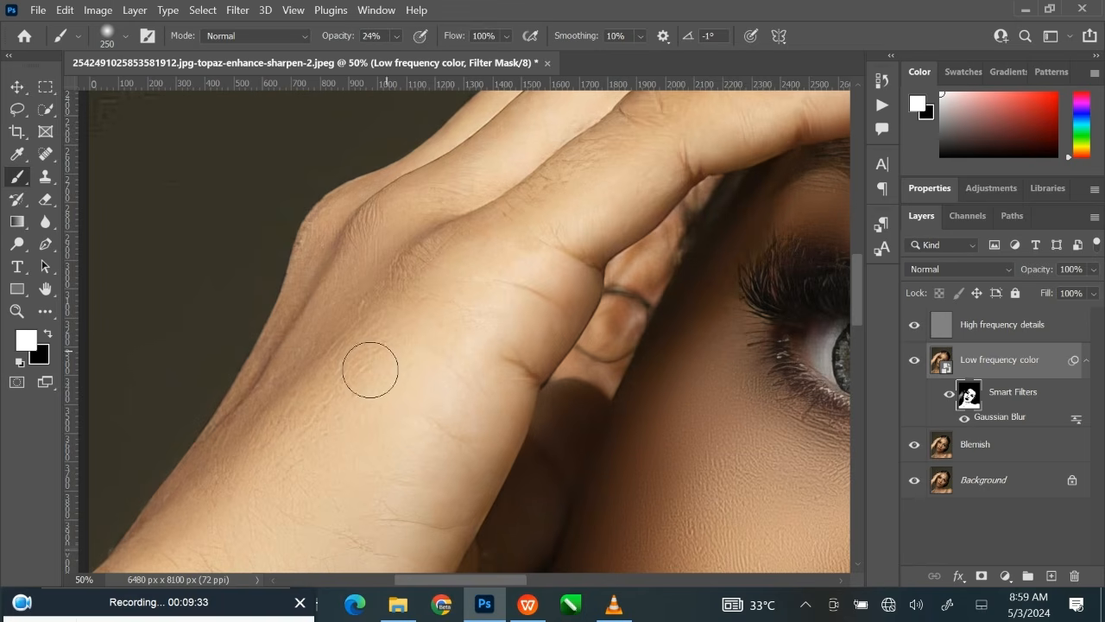
{"action": "key", "text": "bracketleft"}
{"action": "key", "text": "bracketleft"}
{"action": "key", "text": "bracketleft"}
Lightly paint the filter mask white along the fingers with a 400 to 300-pixel brush at 24% opacity.
{"action": "left_click_drag", "start_coordinate": [571, 182], "coordinate": [469, 288]}
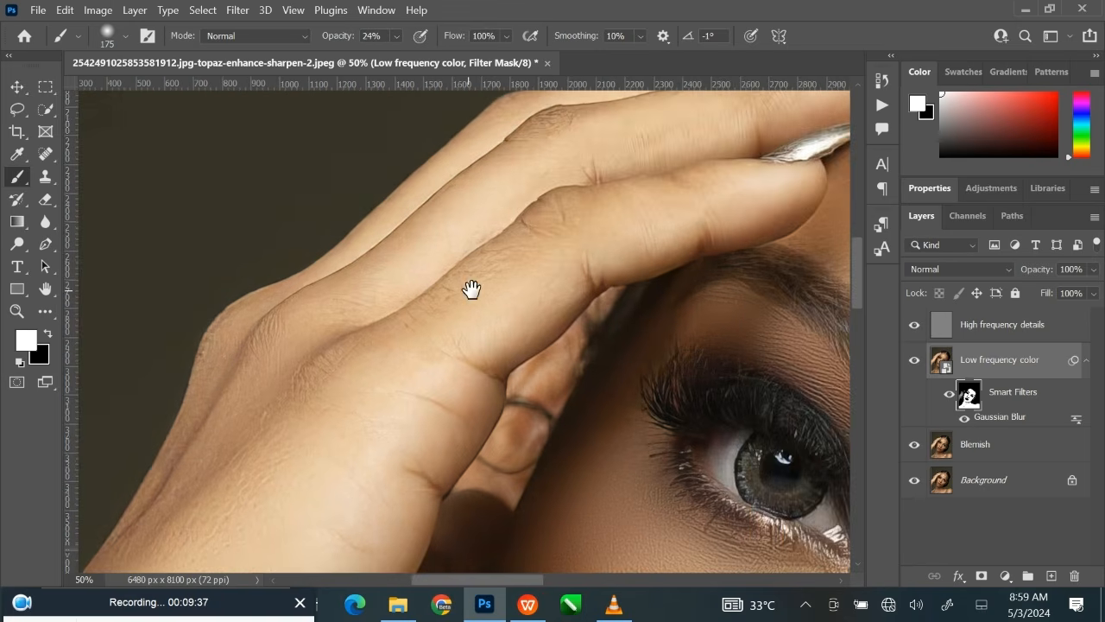
{"action": "key", "text": "bracketright"}
{"action": "key", "text": "bracketright"}
{"action": "key", "text": "bracketright"}
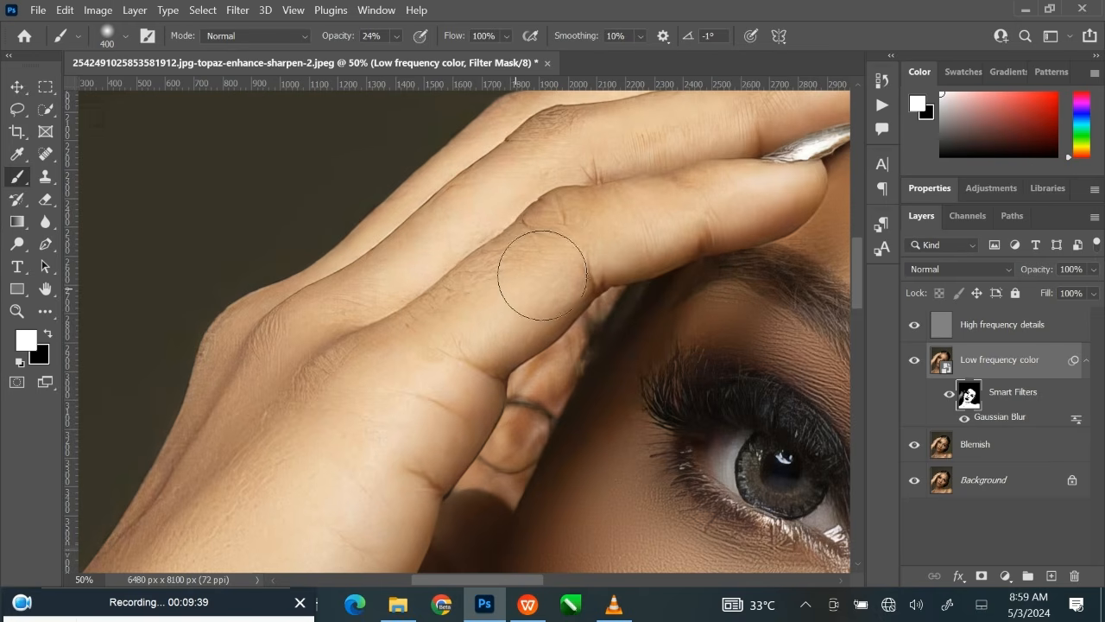
{"action": "mouse_move", "coordinate": [567, 246]}
{"action": "left_mouse_down"}
{"action": "mouse_move", "coordinate": [774, 195]}
{"action": "mouse_move", "coordinate": [668, 128]}
{"action": "mouse_move", "coordinate": [638, 150]}
{"action": "mouse_move", "coordinate": [675, 136]}
{"action": "mouse_move", "coordinate": [586, 146]}
{"action": "mouse_move", "coordinate": [577, 133]}
{"action": "mouse_move", "coordinate": [351, 308]}
{"action": "left_mouse_up"}
{"action": "left_click_drag", "start_coordinate": [597, 208], "coordinate": [434, 316]}
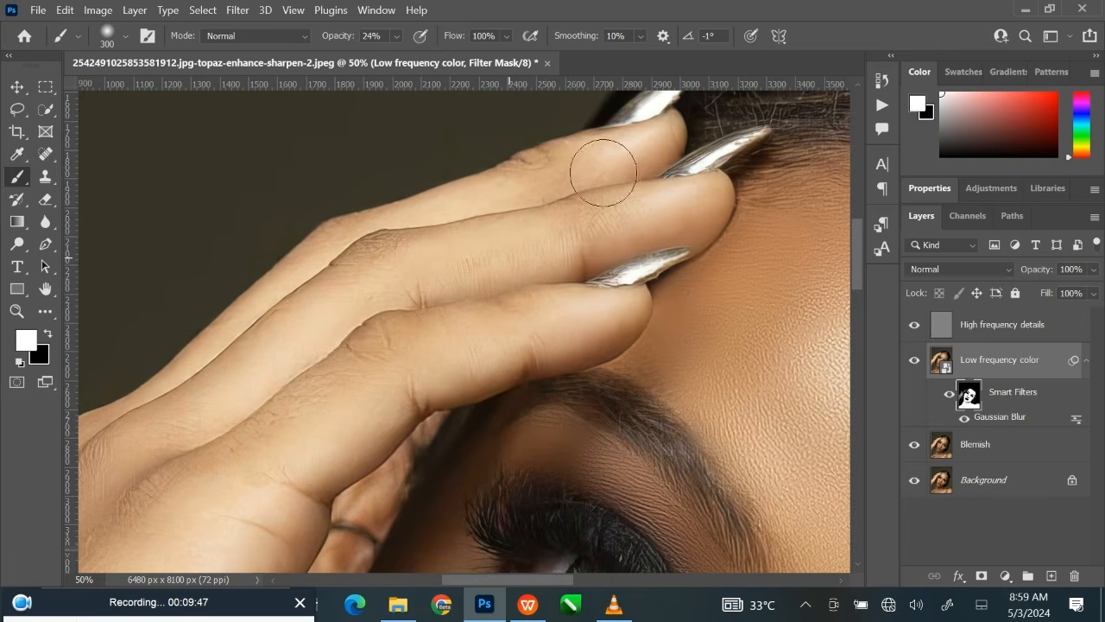
Touch up the filter mask over the fingertips beside the nails and the ringed finger with a 200 to 175-pixel brush at 24% opacity.
{"action": "key", "text": "bracketleft"}
{"action": "key", "text": "bracketleft"}
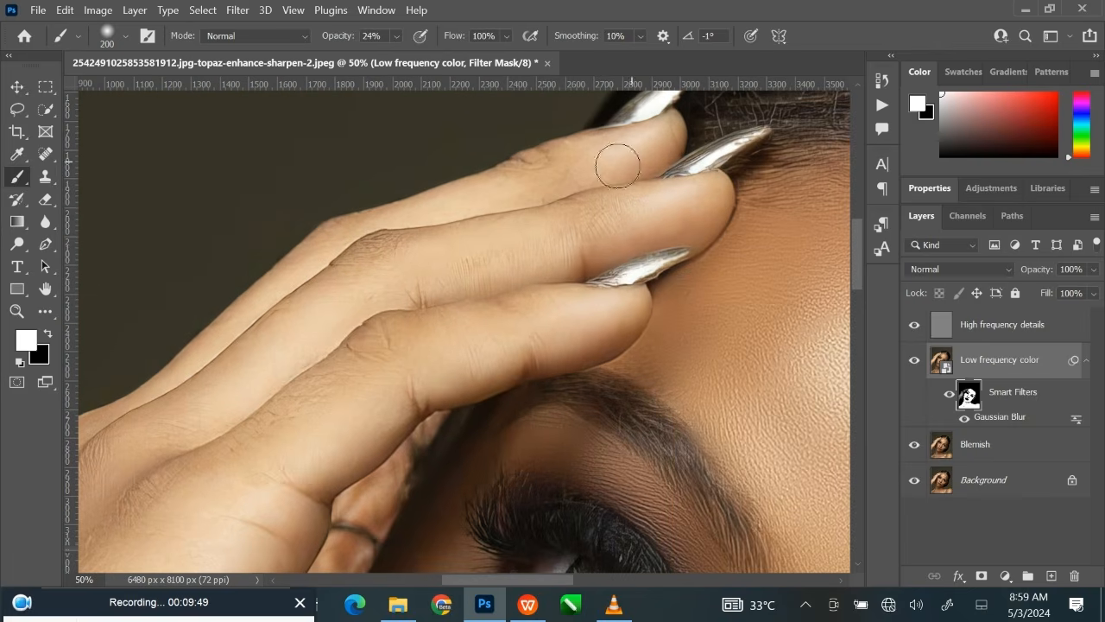
{"action": "key", "text": "bracketleft"}
{"action": "mouse_move", "coordinate": [461, 377]}
{"action": "left_mouse_down"}
{"action": "mouse_move", "coordinate": [520, 237]}
{"action": "mouse_move", "coordinate": [446, 343]}
{"action": "mouse_move", "coordinate": [494, 437]}
{"action": "mouse_move", "coordinate": [538, 172]}
{"action": "mouse_move", "coordinate": [493, 252]}
{"action": "left_mouse_up"}
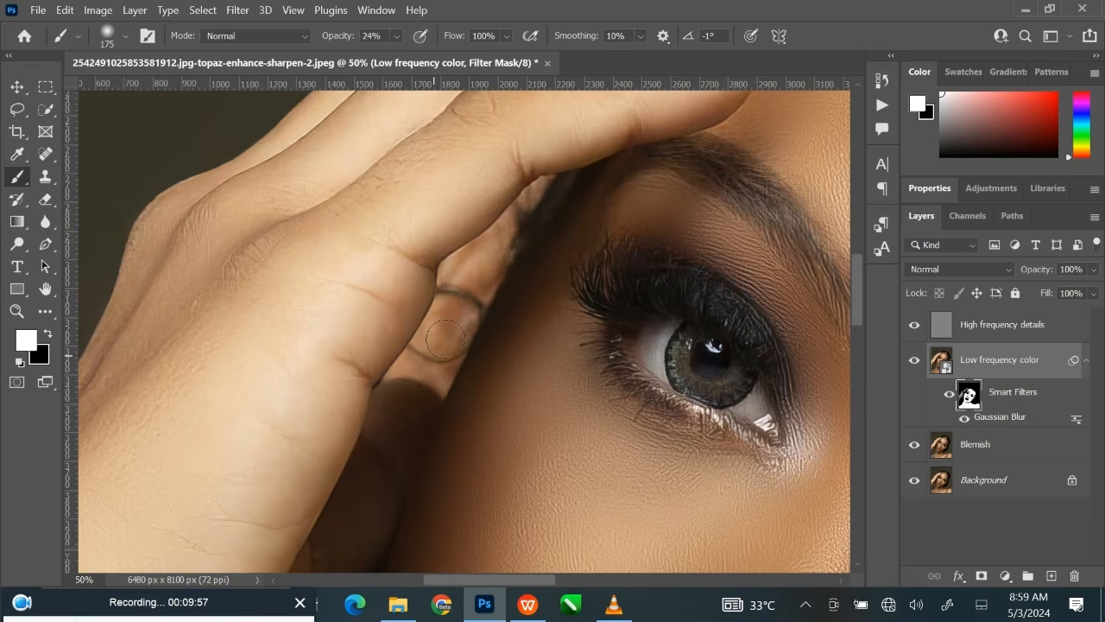
Touch up the filter mask around the shaded side of the hand and adjoining cheek with a 250-pixel brush at 24% opacity.
{"action": "left_click_drag", "start_coordinate": [523, 222], "coordinate": [562, 113]}
{"action": "key", "text": "bracketright"}
{"action": "key", "text": "bracketright"}
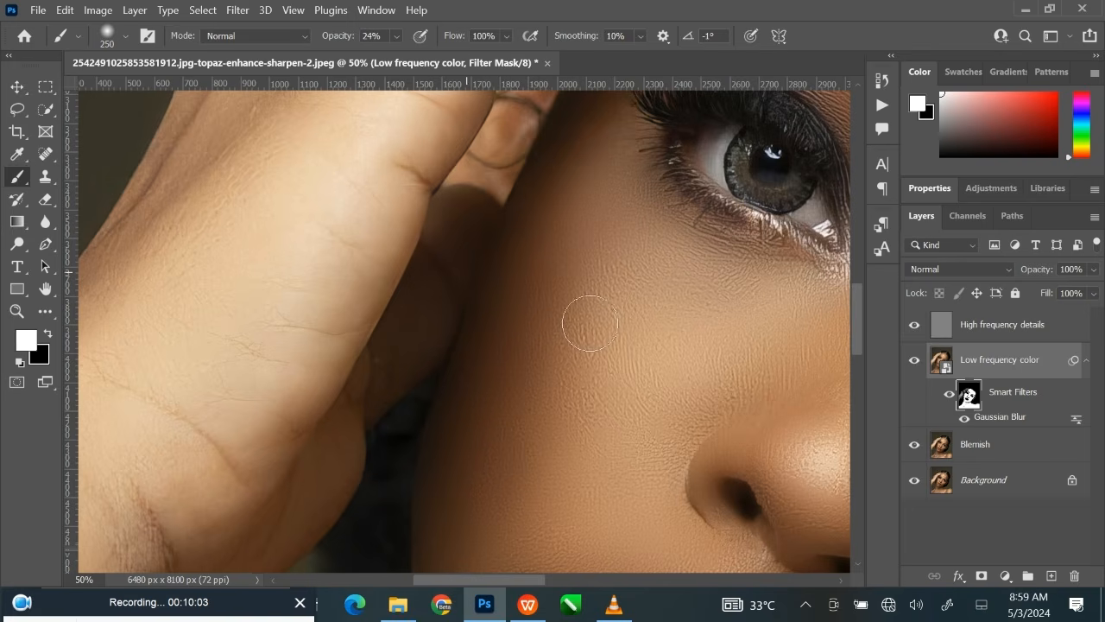
{"action": "mouse_move", "coordinate": [558, 396]}
{"action": "left_mouse_down"}
{"action": "mouse_move", "coordinate": [621, 230]}
{"action": "mouse_move", "coordinate": [642, 210]}
{"action": "left_mouse_up"}
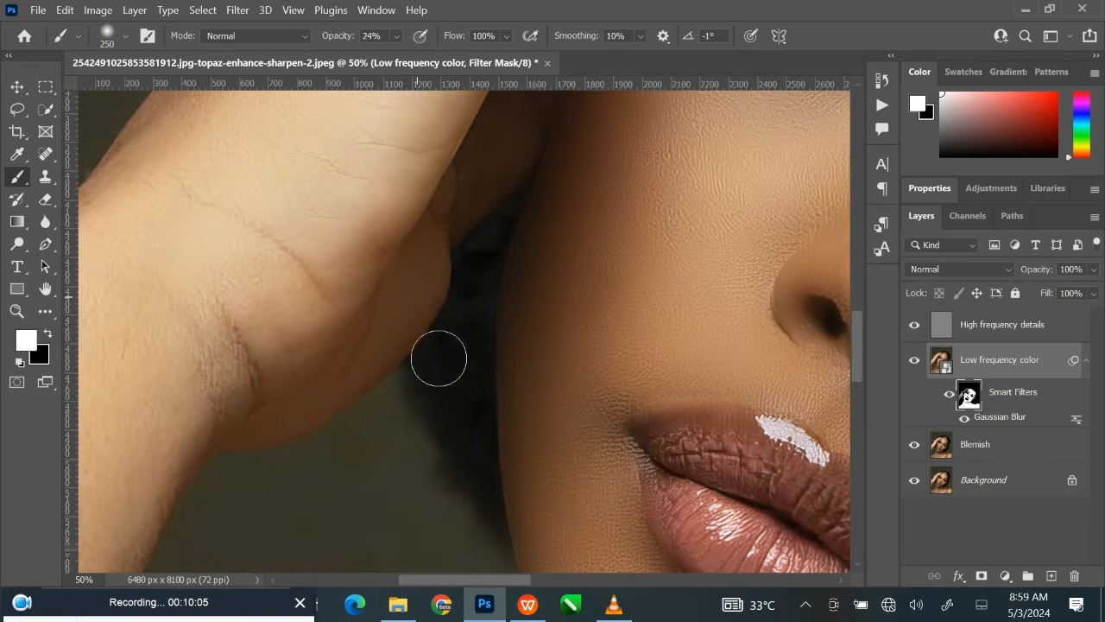
Set the brush opacity to 100% and paint the filter mask white over the forehead near the hairline with a 500-pixel brush.
{"action": "mouse_move", "coordinate": [650, 394]}
{"action": "left_mouse_down"}
{"action": "mouse_move", "coordinate": [574, 370]}
{"action": "mouse_move", "coordinate": [246, 415]}
{"action": "left_mouse_up"}
{"action": "left_click_drag", "start_coordinate": [520, 243], "coordinate": [203, 407]}
{"action": "left_click_drag", "start_coordinate": [813, 252], "coordinate": [812, 486]}
{"action": "left_click_drag", "start_coordinate": [676, 322], "coordinate": [579, 238]}
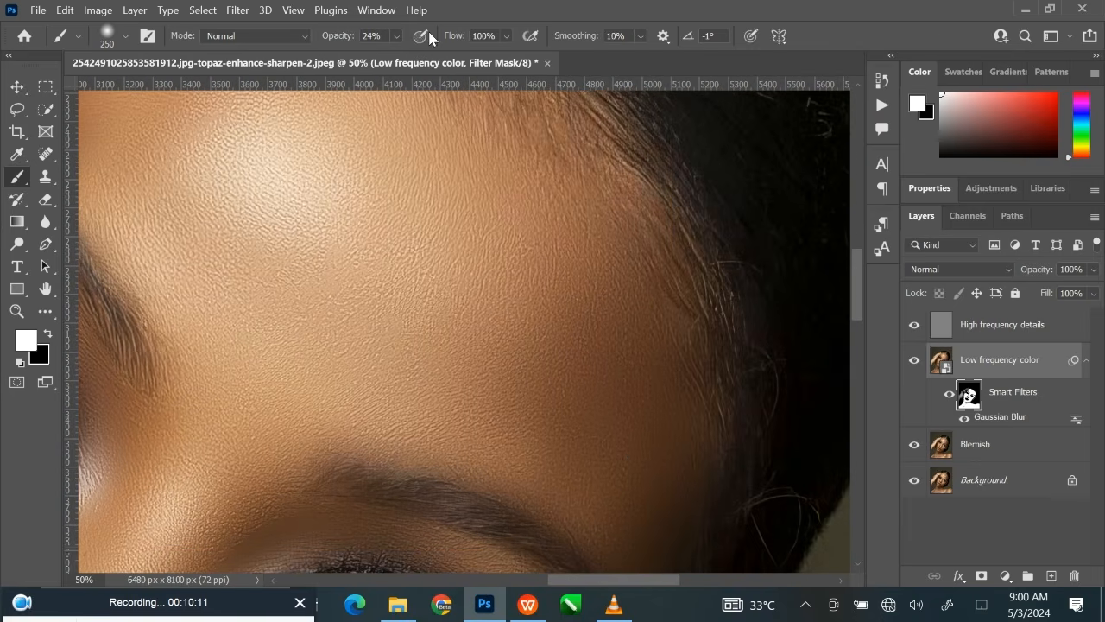
{"action": "left_click", "coordinate": [398, 36]}
{"action": "left_click_drag", "start_coordinate": [408, 58], "coordinate": [613, 64]}
{"action": "left_click_drag", "start_coordinate": [652, 236], "coordinate": [601, 225]}
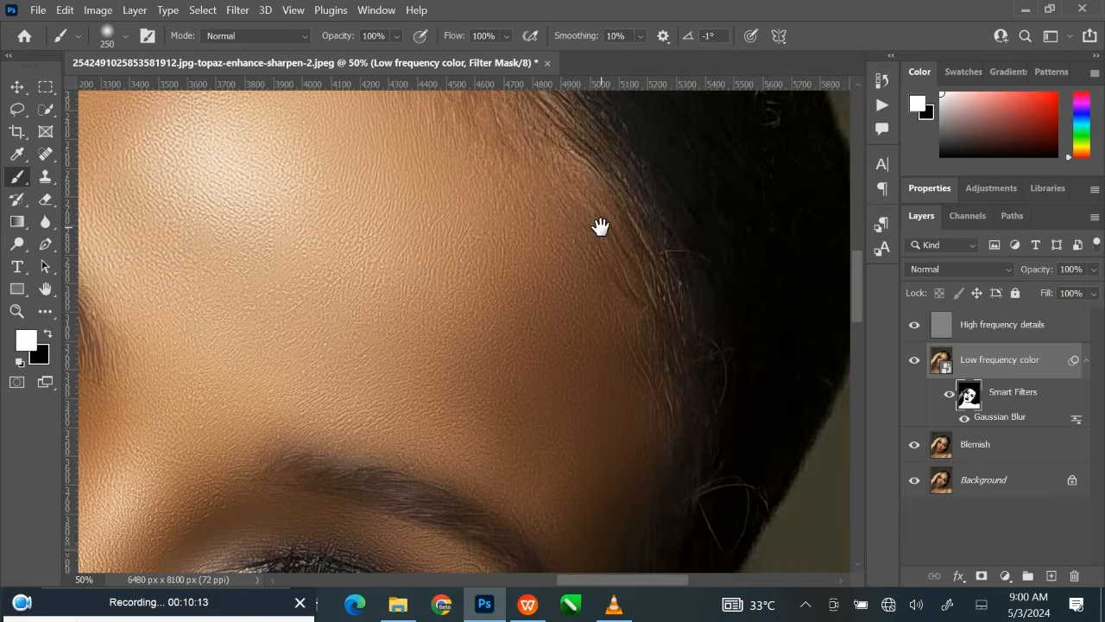
{"action": "key", "text": "]"}
{"action": "key", "text": "bracketright"}
{"action": "key", "text": "bracketright"}
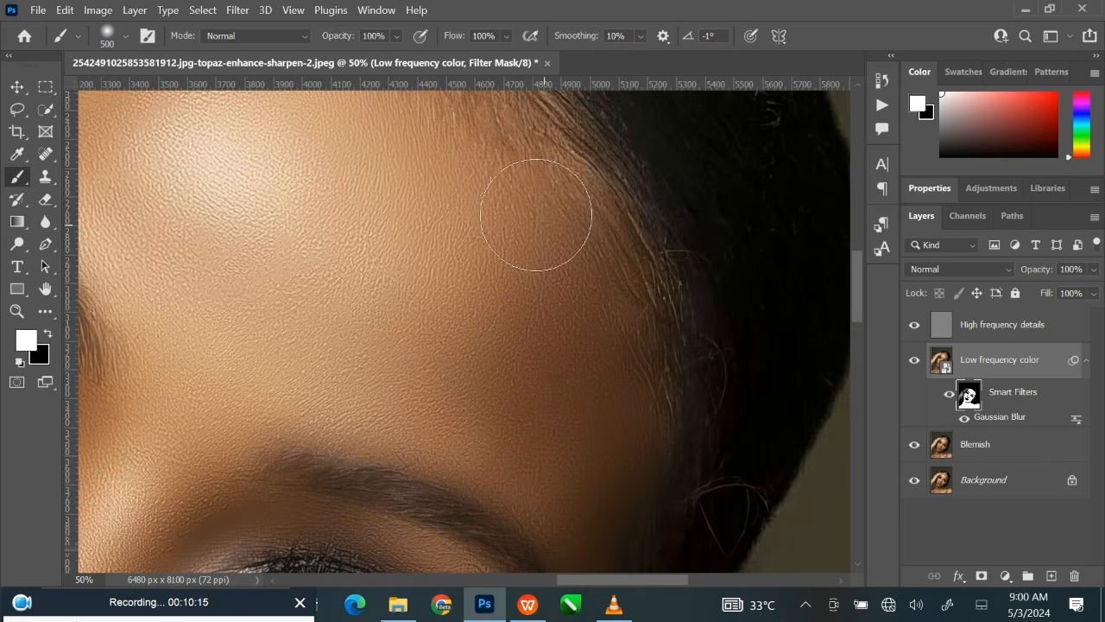
{"action": "left_click_drag", "start_coordinate": [483, 222], "coordinate": [554, 365]}
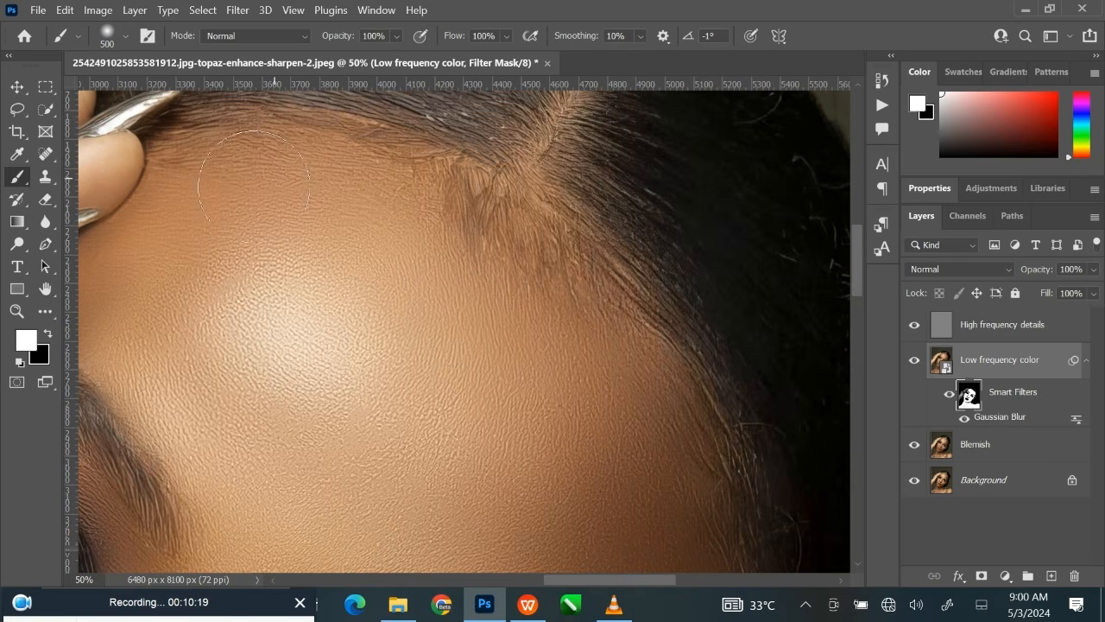
Finish painting the filter mask over the upper forehead, temple and cheeks with a 500-pixel brush at 100% opacity.
{"action": "left_click_drag", "start_coordinate": [494, 460], "coordinate": [656, 205]}
{"action": "left_click_drag", "start_coordinate": [575, 220], "coordinate": [543, 158]}
{"action": "left_click_drag", "start_coordinate": [625, 359], "coordinate": [587, 268]}
{"action": "left_click_drag", "start_coordinate": [588, 388], "coordinate": [610, 208]}
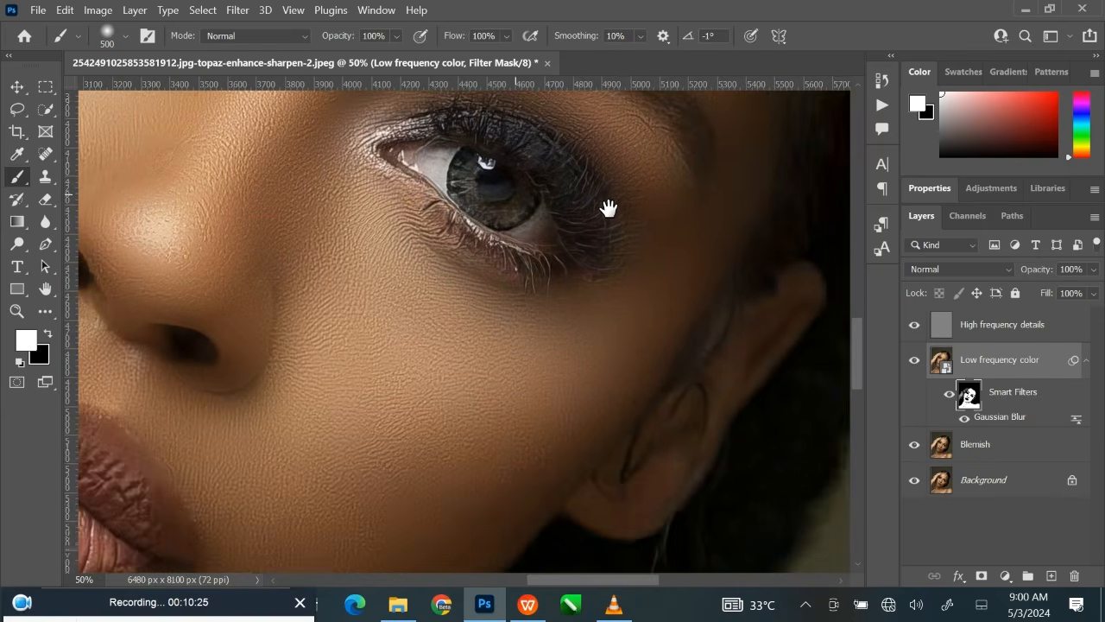
{"action": "left_click_drag", "start_coordinate": [321, 363], "coordinate": [655, 285]}
{"action": "left_click_drag", "start_coordinate": [498, 353], "coordinate": [638, 171]}
{"action": "left_click_drag", "start_coordinate": [599, 346], "coordinate": [627, 306]}
{"action": "mouse_move", "coordinate": [578, 383]}
{"action": "left_mouse_down"}
{"action": "mouse_move", "coordinate": [634, 291]}
{"action": "mouse_move", "coordinate": [301, 336]}
{"action": "mouse_move", "coordinate": [414, 328]}
{"action": "left_mouse_up"}
Check the smart filters on the whole portrait and collapse the filter list of the Low frequency color layer.
{"action": "key", "text": "ctrl+0"}
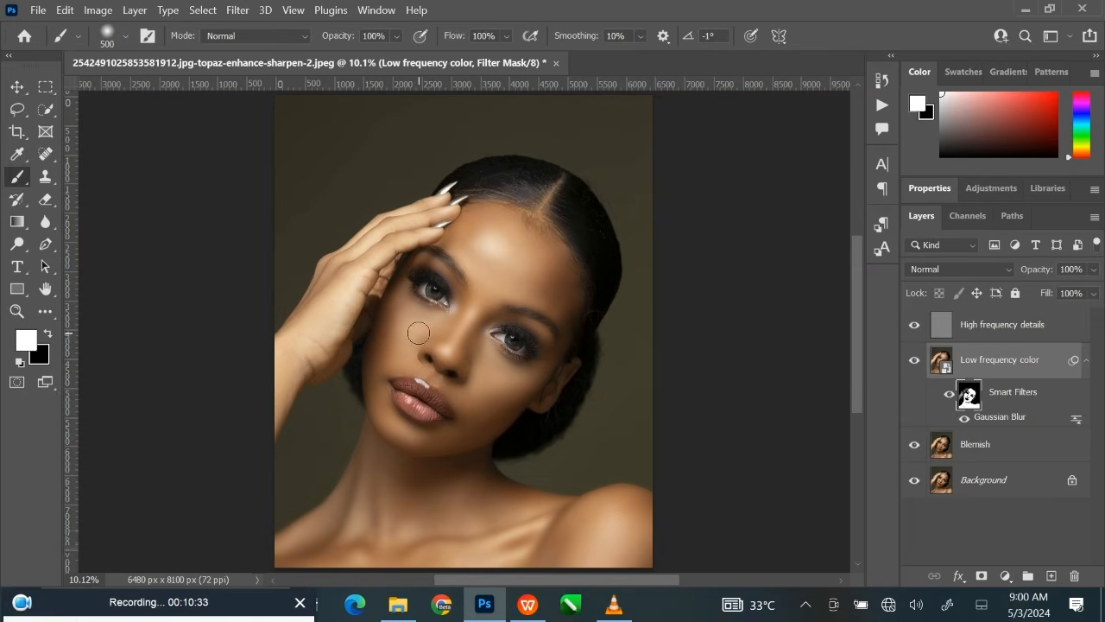
{"action": "left_click", "coordinate": [950, 394]}
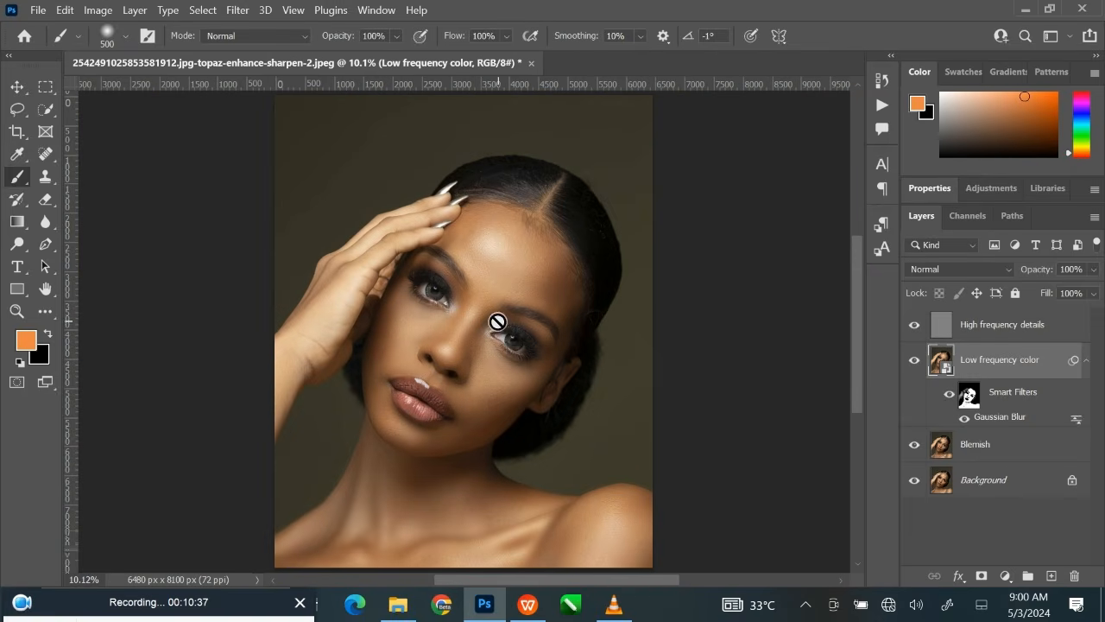
{"action": "left_click", "coordinate": [17, 86]}
{"action": "left_click", "coordinate": [156, 212]}
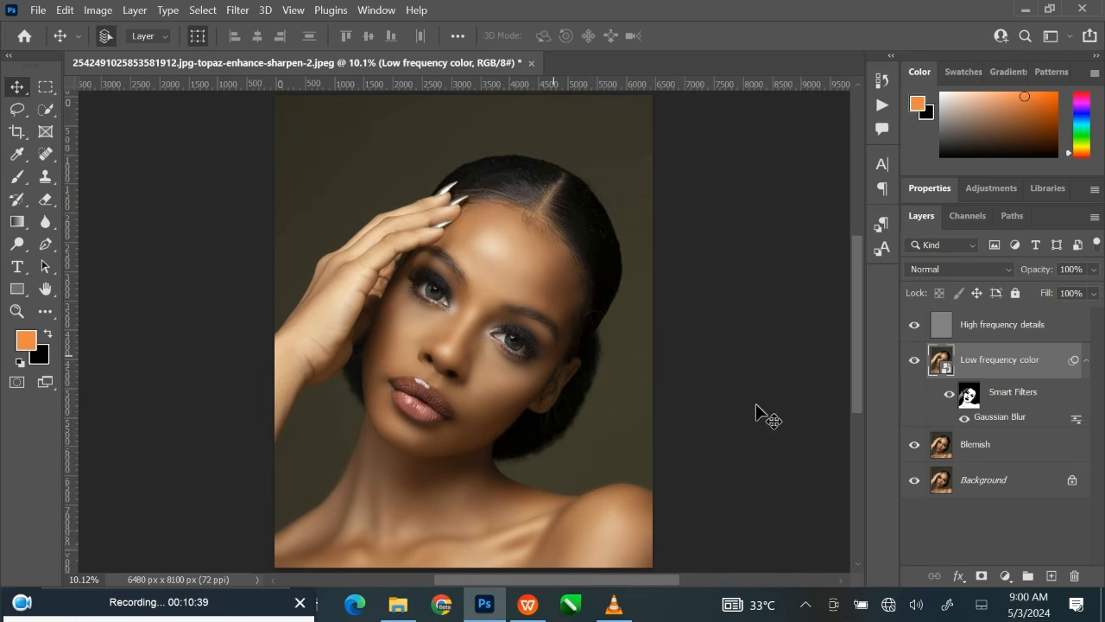
{"action": "left_click", "coordinate": [1086, 363]}
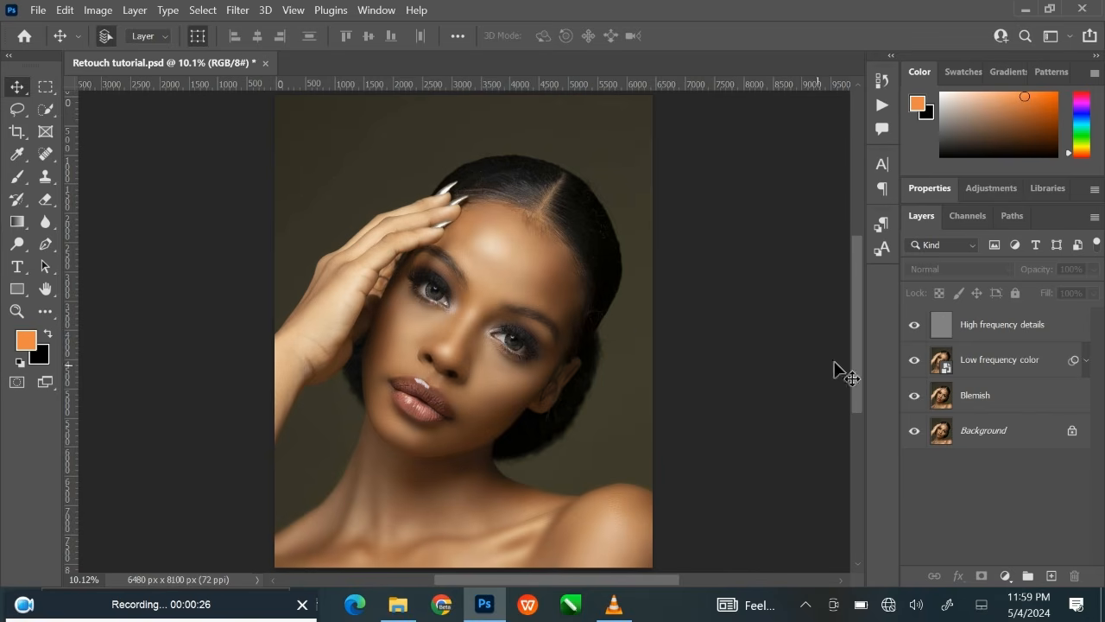
Add a Curves adjustment layer above High frequency details and raise its RGB curve with a point at input 73, output 178.
{"action": "left_click", "coordinate": [976, 334]}
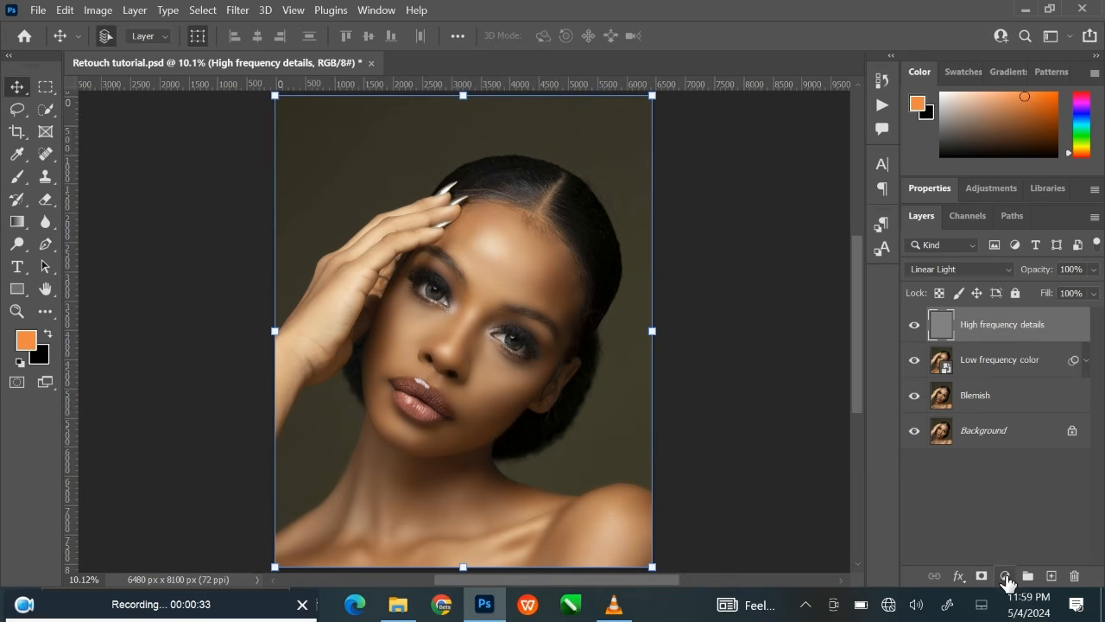
{"action": "left_click", "coordinate": [1006, 576]}
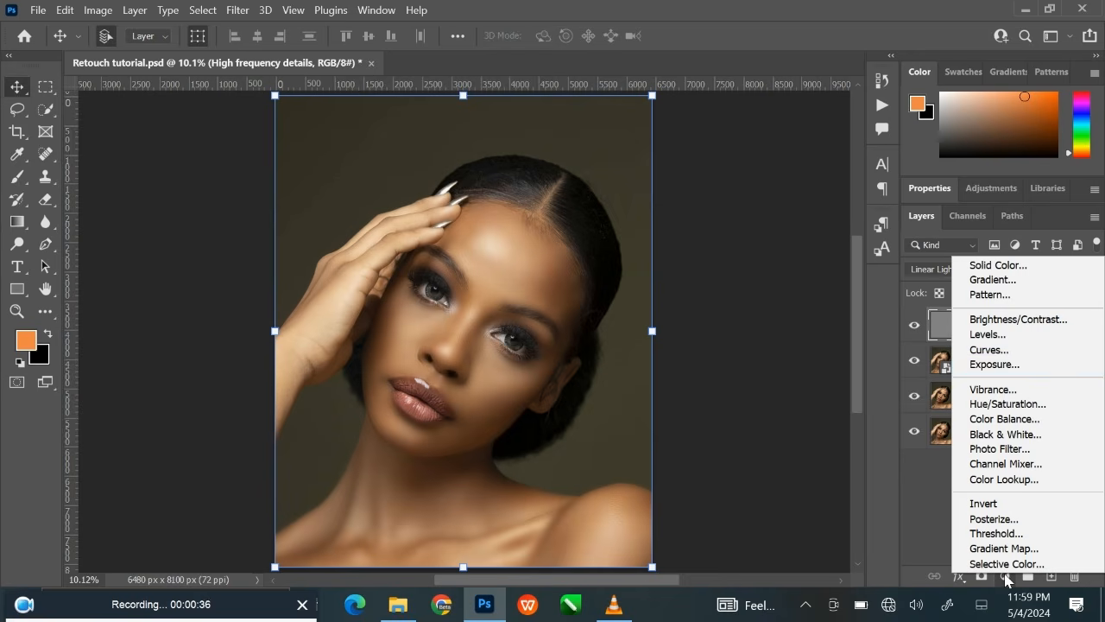
{"action": "left_click", "coordinate": [997, 353]}
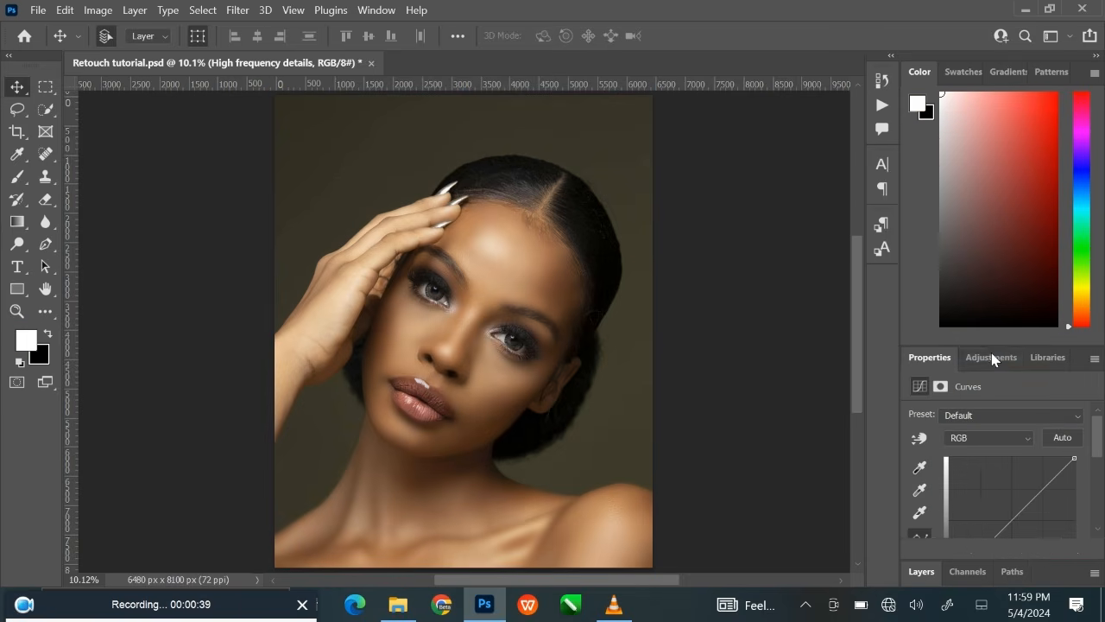
{"action": "left_click_drag", "start_coordinate": [988, 345], "coordinate": [1027, 234]}
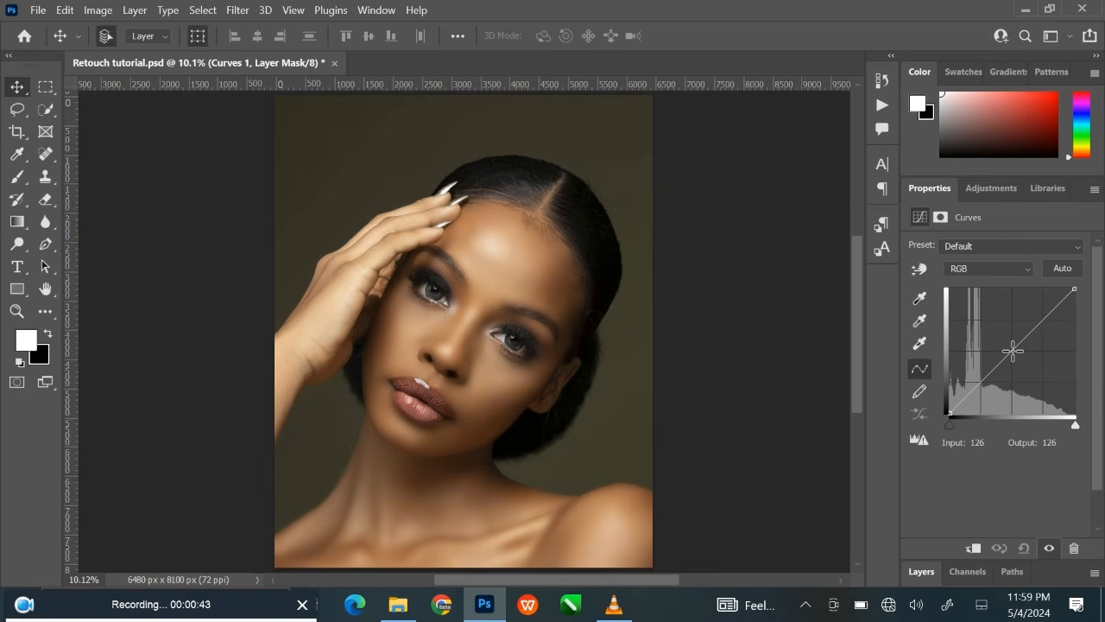
{"action": "left_click_drag", "start_coordinate": [1015, 352], "coordinate": [985, 326]}
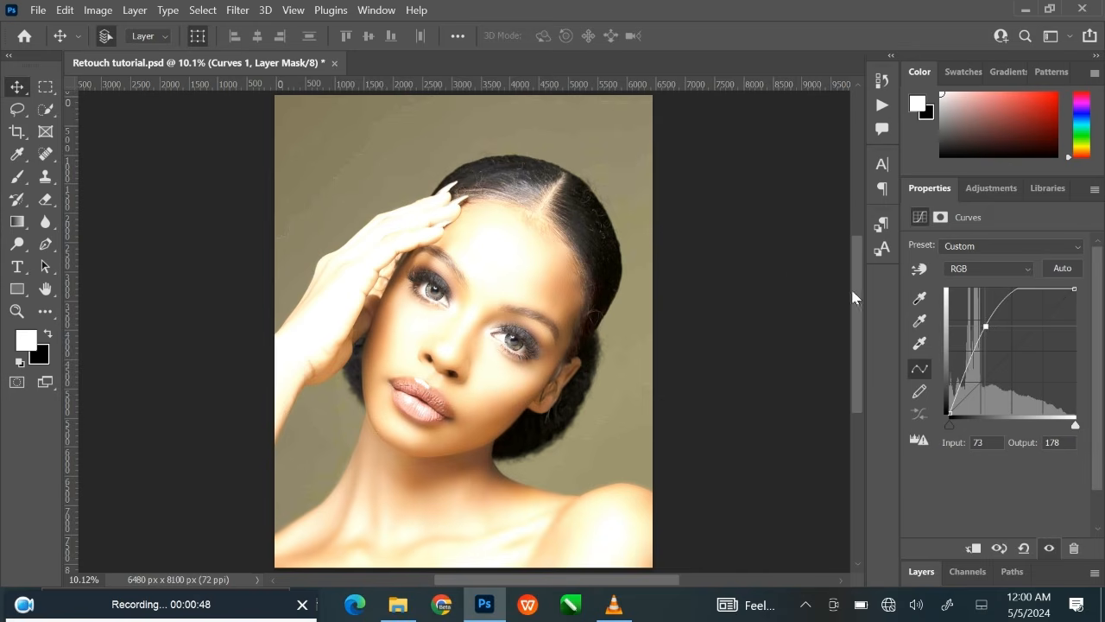
{"action": "left_click", "coordinate": [840, 309]}
Rename the brightening Curves adjustment layer as Dodge.
{"action": "left_click_drag", "start_coordinate": [969, 356], "coordinate": [962, 81]}
{"action": "left_click", "coordinate": [1025, 326]}
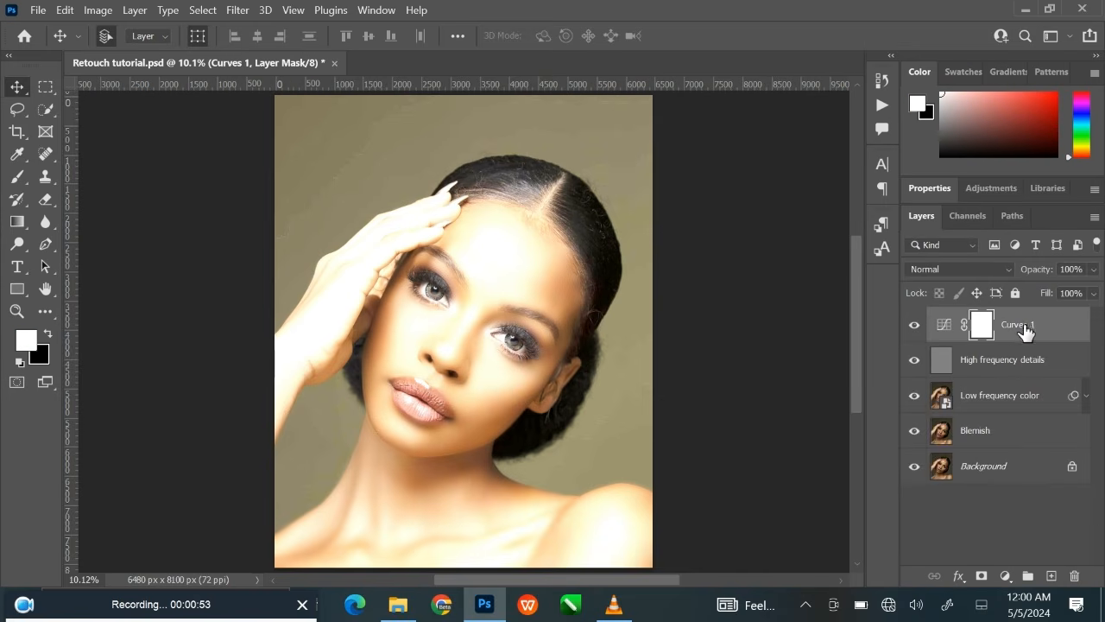
{"action": "double_click", "coordinate": [1015, 326]}
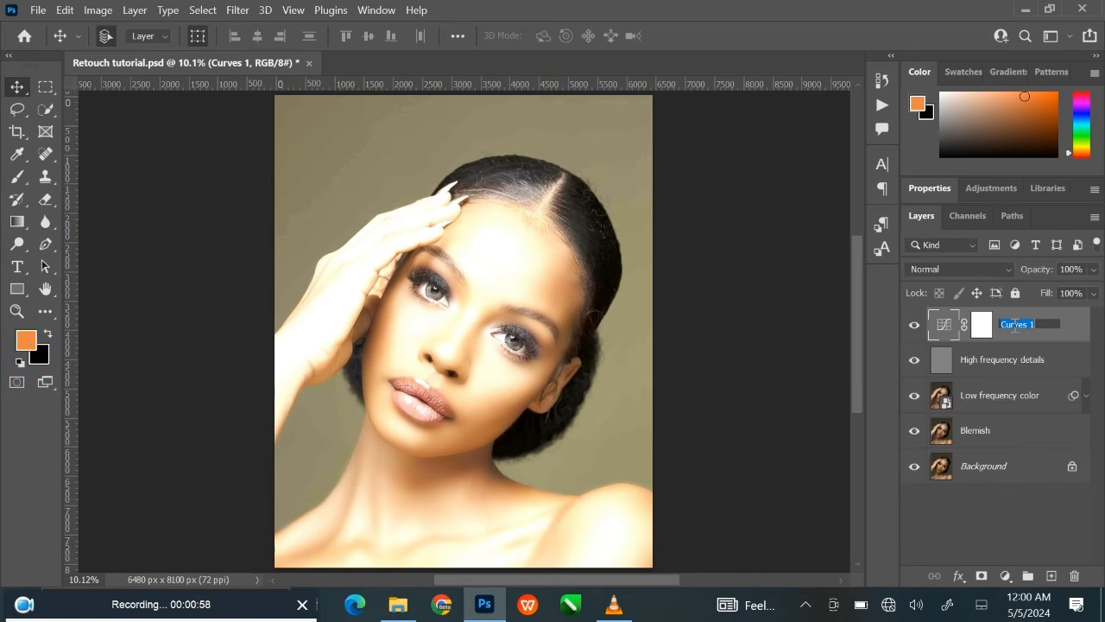
{"action": "type", "text": "Dodge"}
{"action": "key", "text": "Return"}
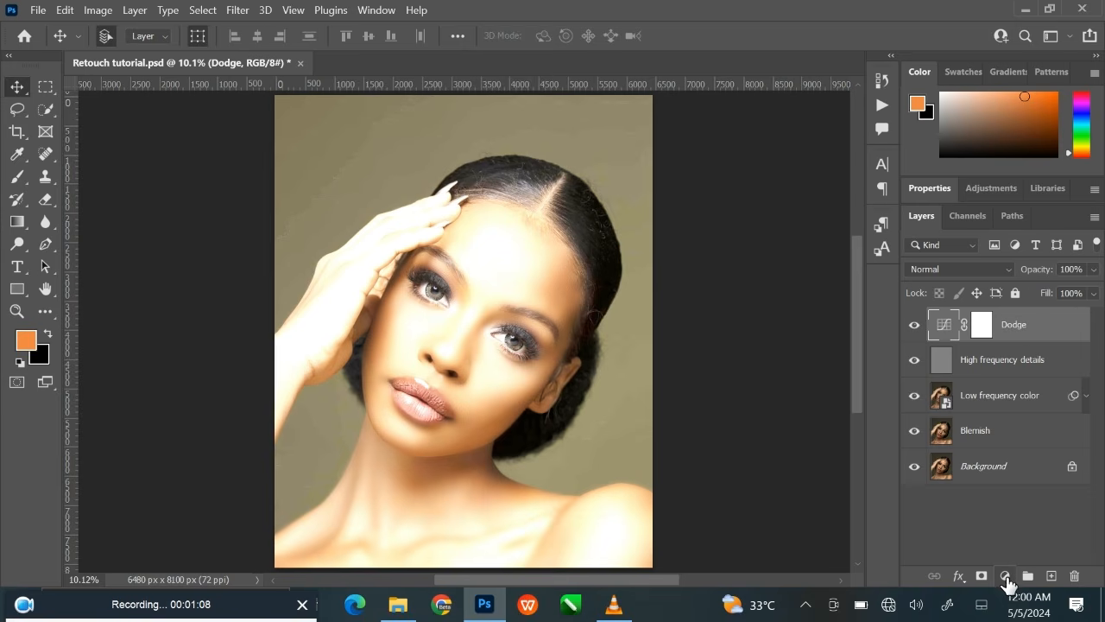
Add a Curves adjustment layer above Dodge and lower its RGB curve with a point at input 165, output 51.
{"action": "left_click", "coordinate": [1005, 576]}
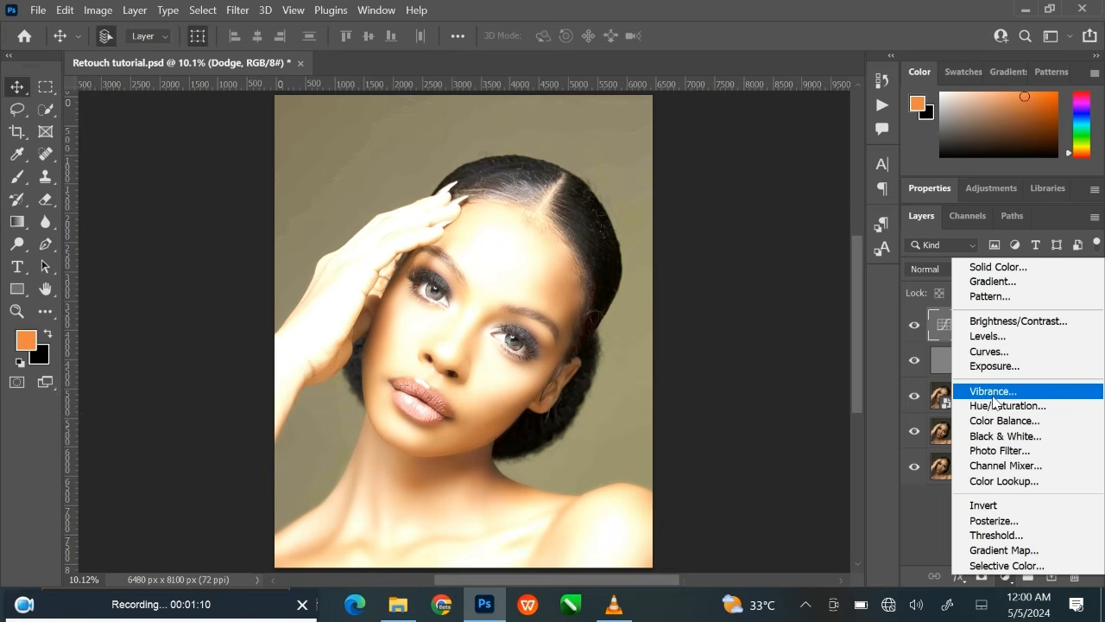
{"action": "left_click", "coordinate": [989, 352]}
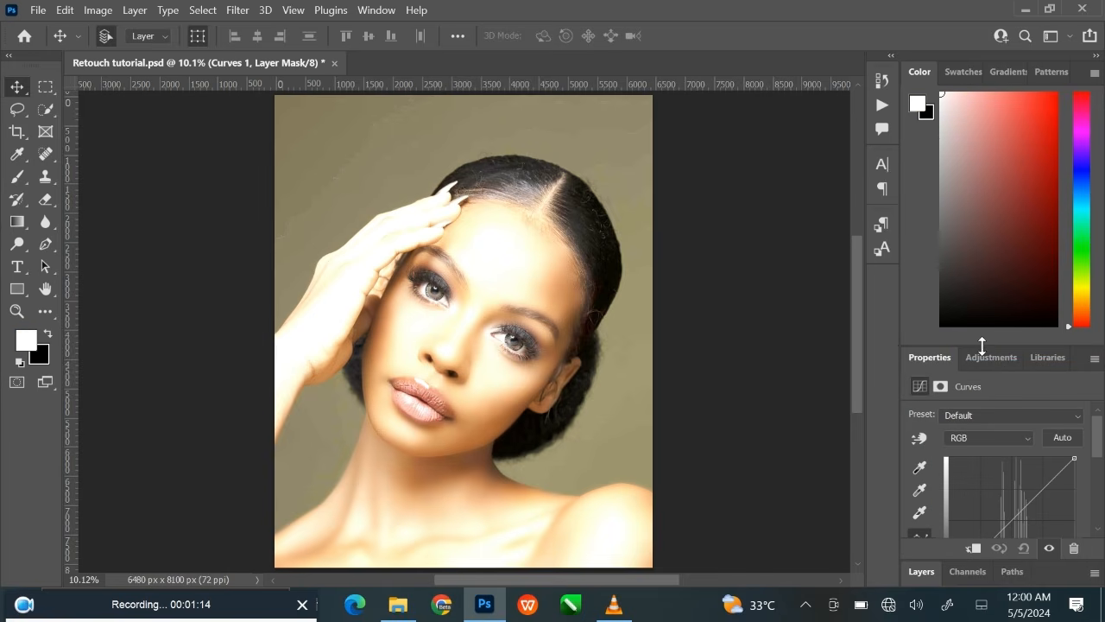
{"action": "left_click_drag", "start_coordinate": [981, 346], "coordinate": [952, 43]}
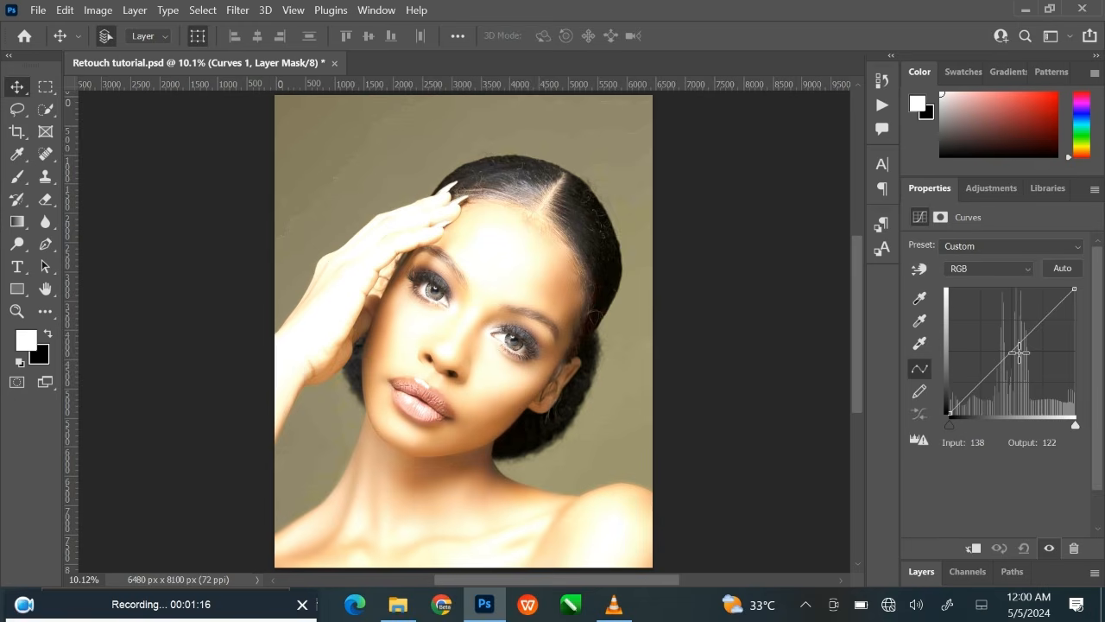
{"action": "left_click_drag", "start_coordinate": [1019, 351], "coordinate": [1031, 389]}
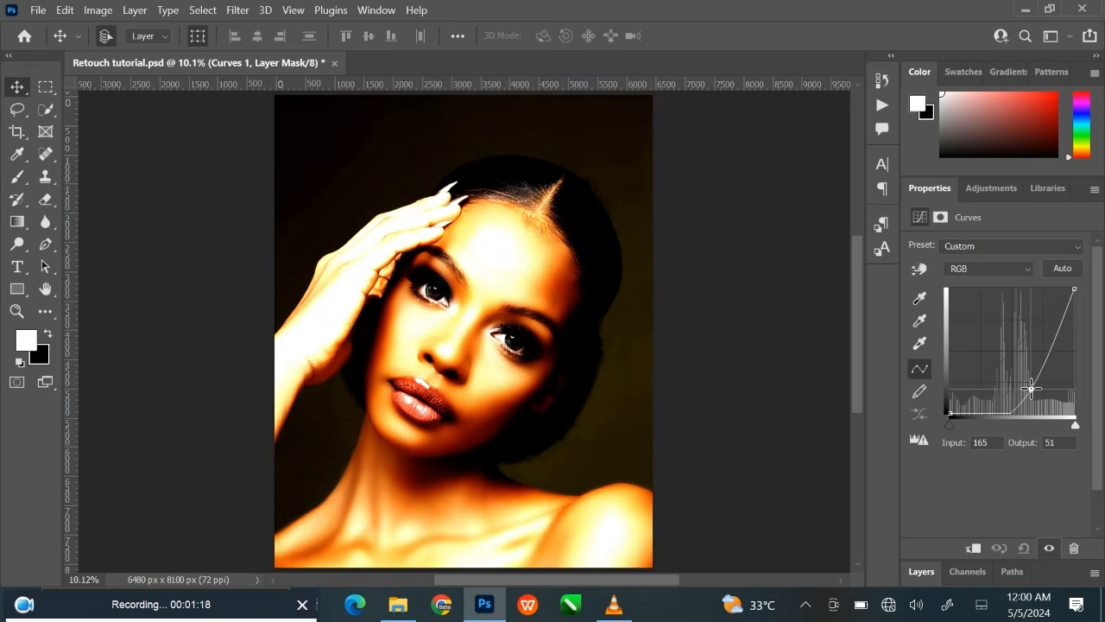
{"action": "left_click", "coordinate": [759, 330]}
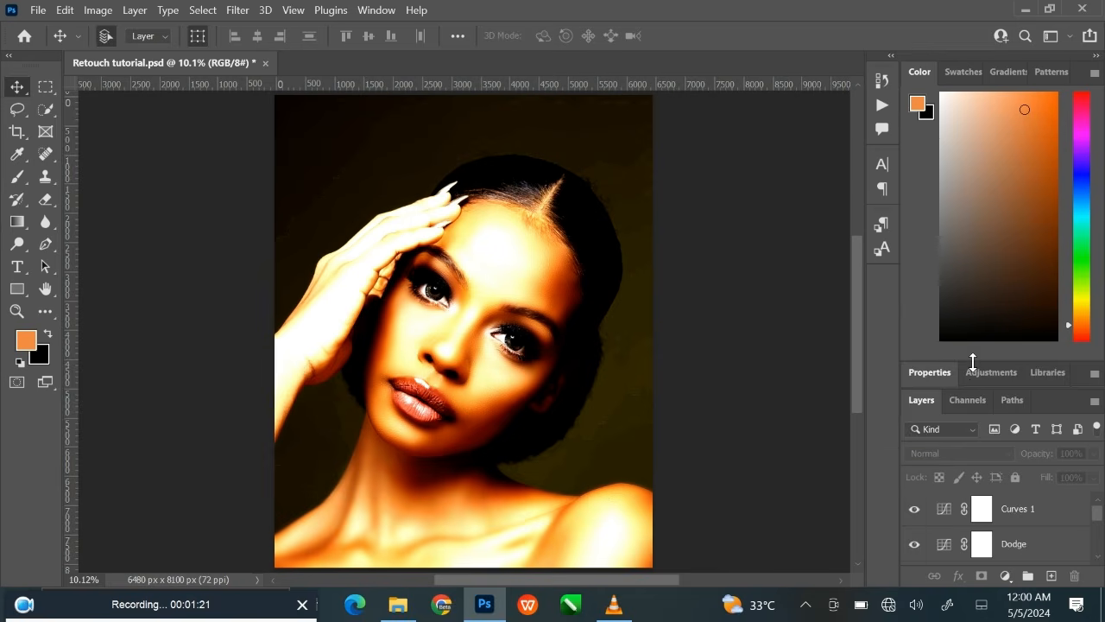
Rename the darkening Curves adjustment layer as Burn.
{"action": "left_click_drag", "start_coordinate": [972, 361], "coordinate": [952, 29]}
{"action": "left_click", "coordinate": [1023, 325]}
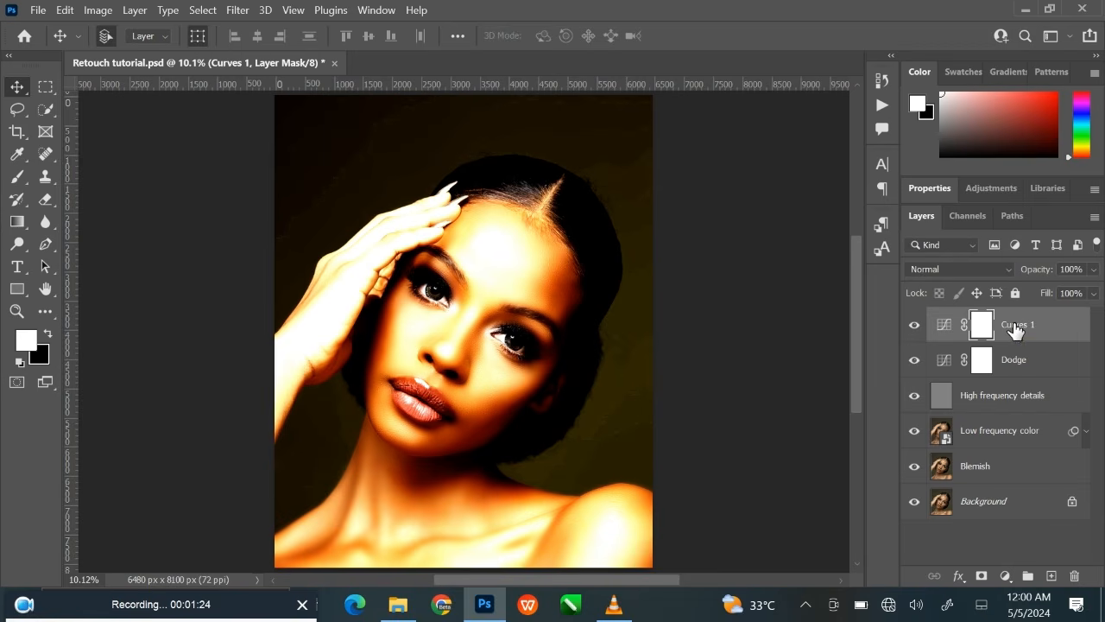
{"action": "double_click", "coordinate": [1016, 327]}
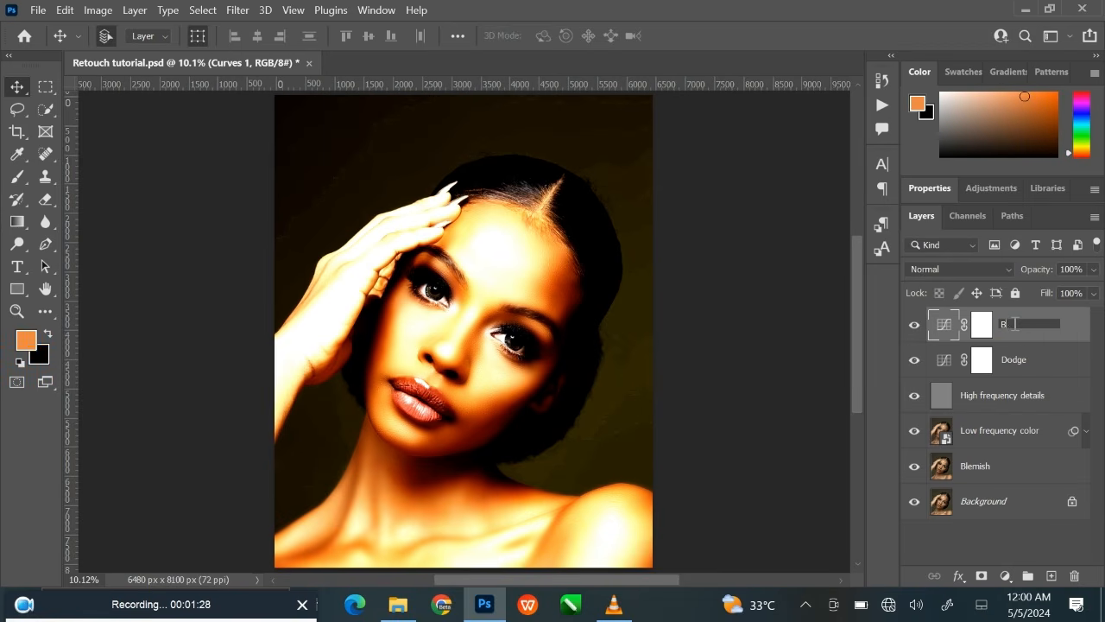
{"action": "type", "text": "Burn"}
{"action": "key", "text": "Return"}
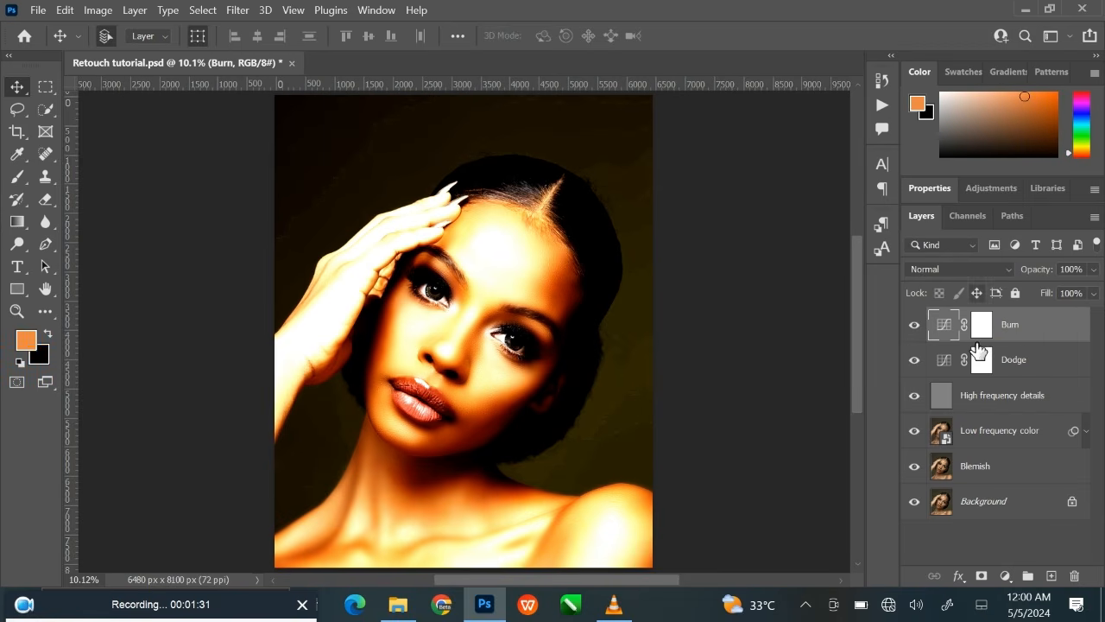
Invert the layer masks of Dodge and Burn to black to hide both Curves effects.
{"action": "left_click", "coordinate": [981, 363]}
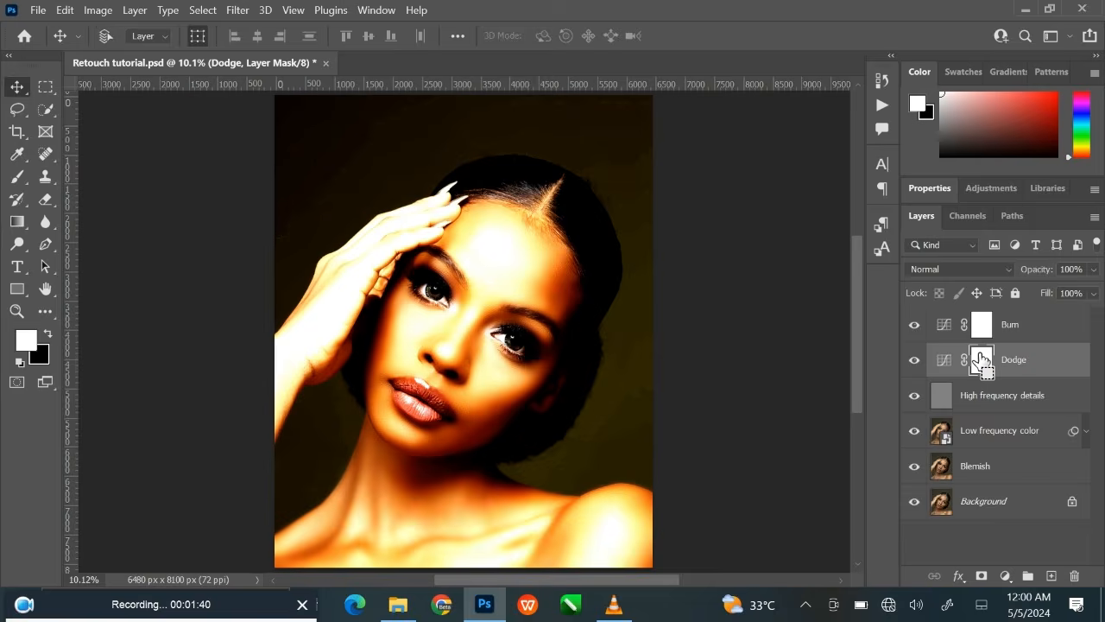
{"action": "key", "text": "ctrl+i"}
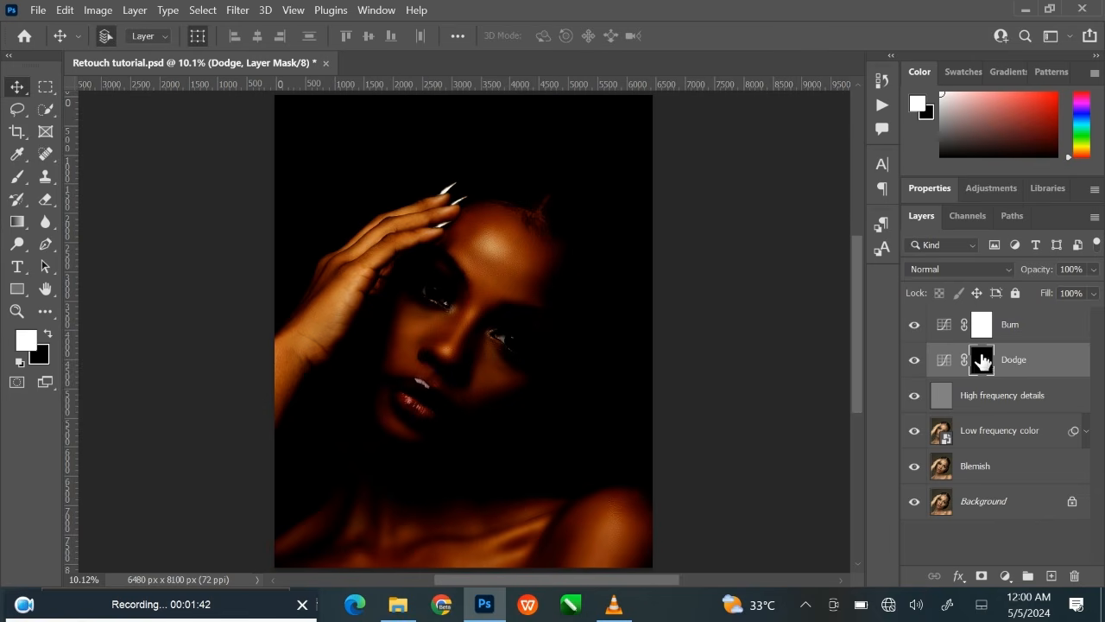
{"action": "left_click", "coordinate": [981, 328]}
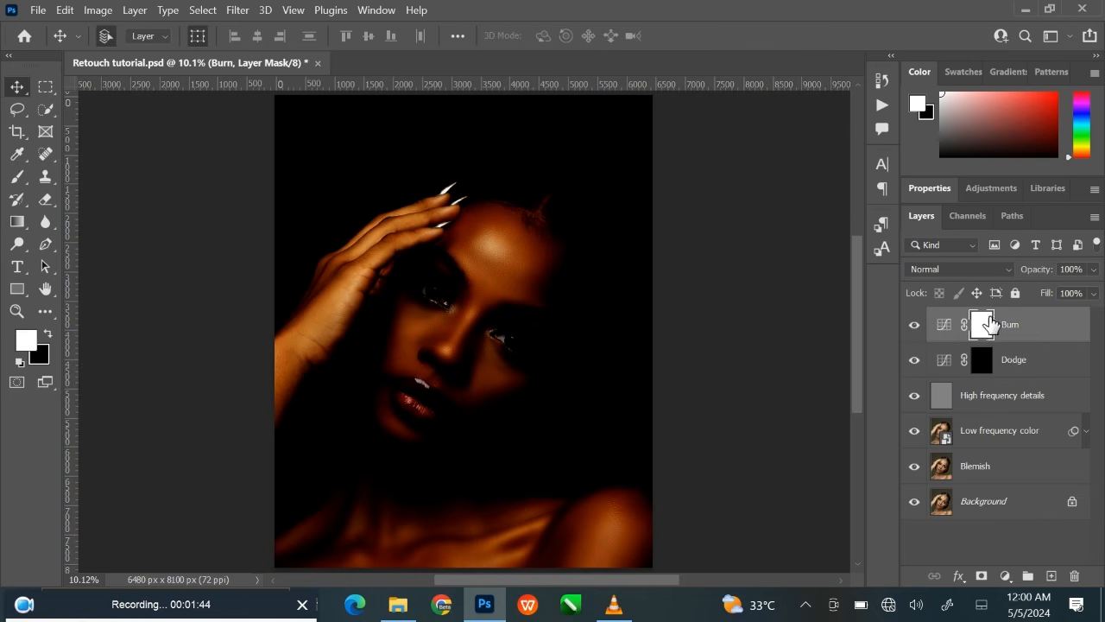
{"action": "key", "text": "ctrl+i"}
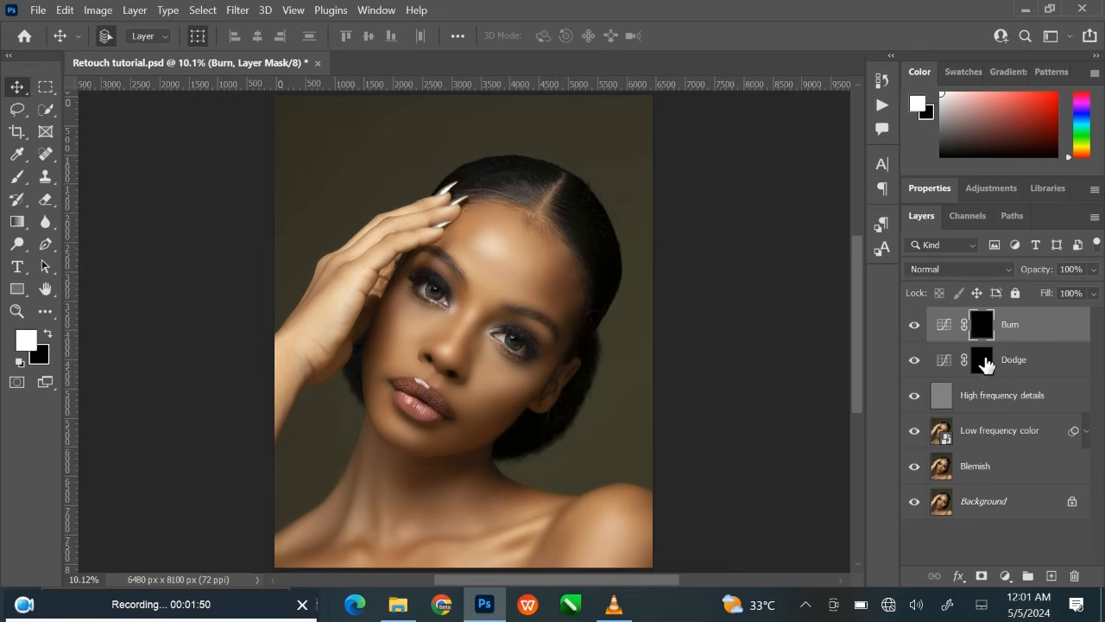
Target the Dodge layer mask and set up the Brush tool with 10% opacity and white (#ffffff) as foreground color.
{"action": "left_click", "coordinate": [984, 363]}
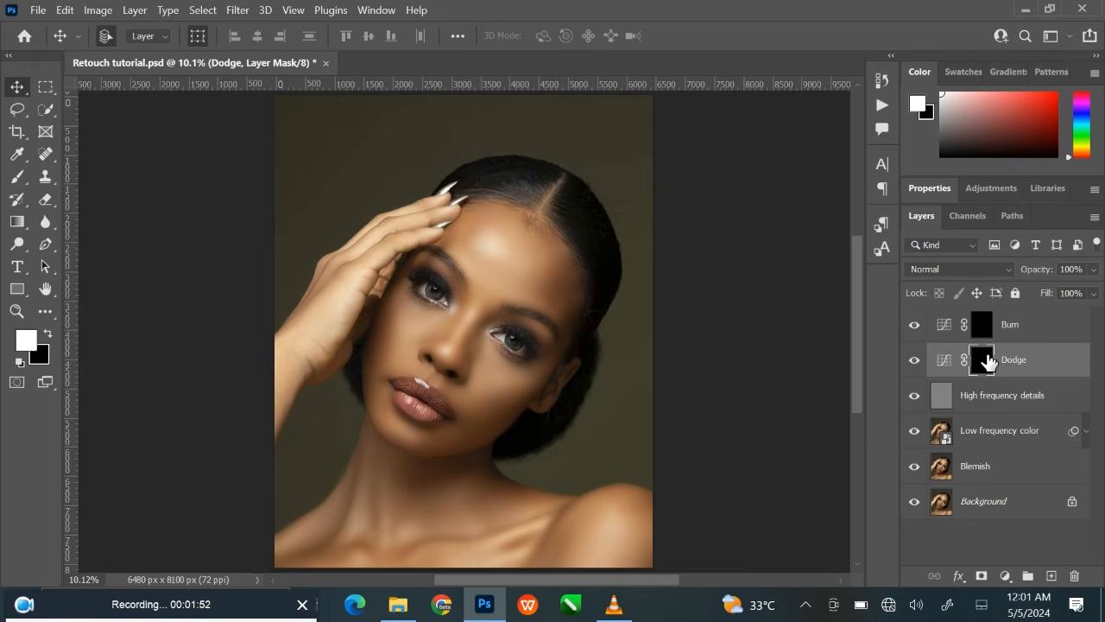
{"action": "left_click", "coordinate": [17, 179]}
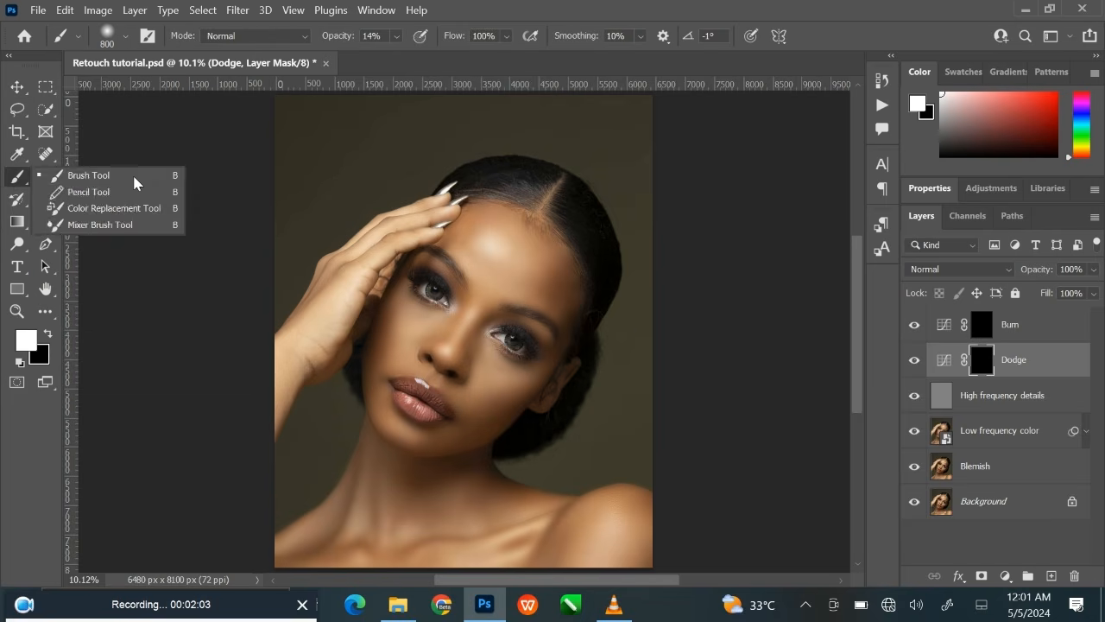
{"action": "left_click", "coordinate": [95, 173]}
{"action": "left_click", "coordinate": [397, 38]}
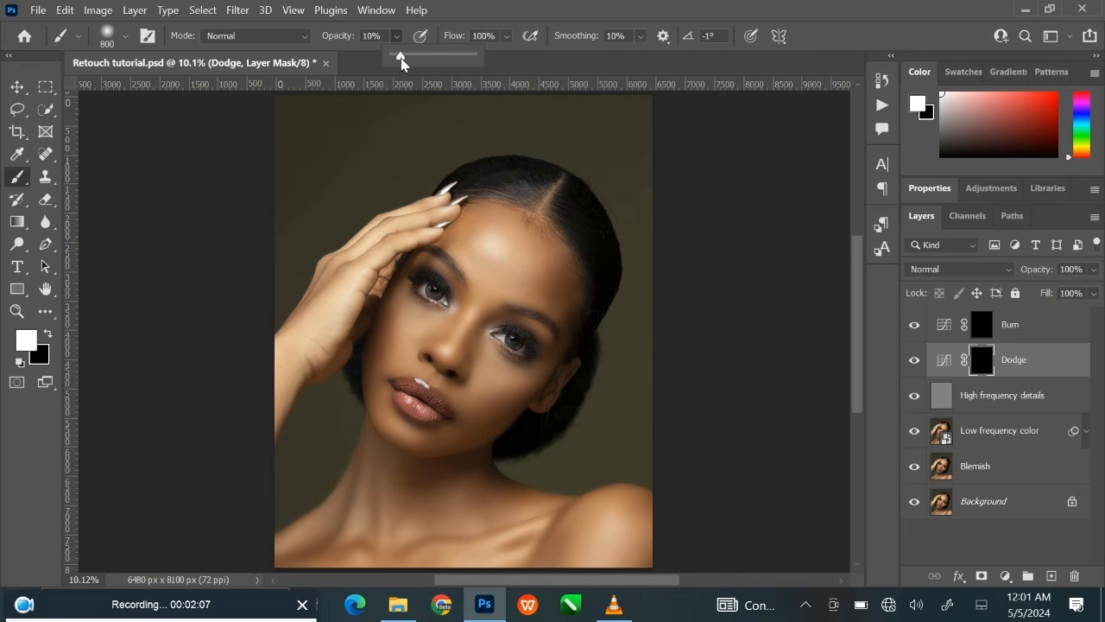
{"action": "left_click", "coordinate": [377, 38]}
{"action": "key", "text": "Return"}
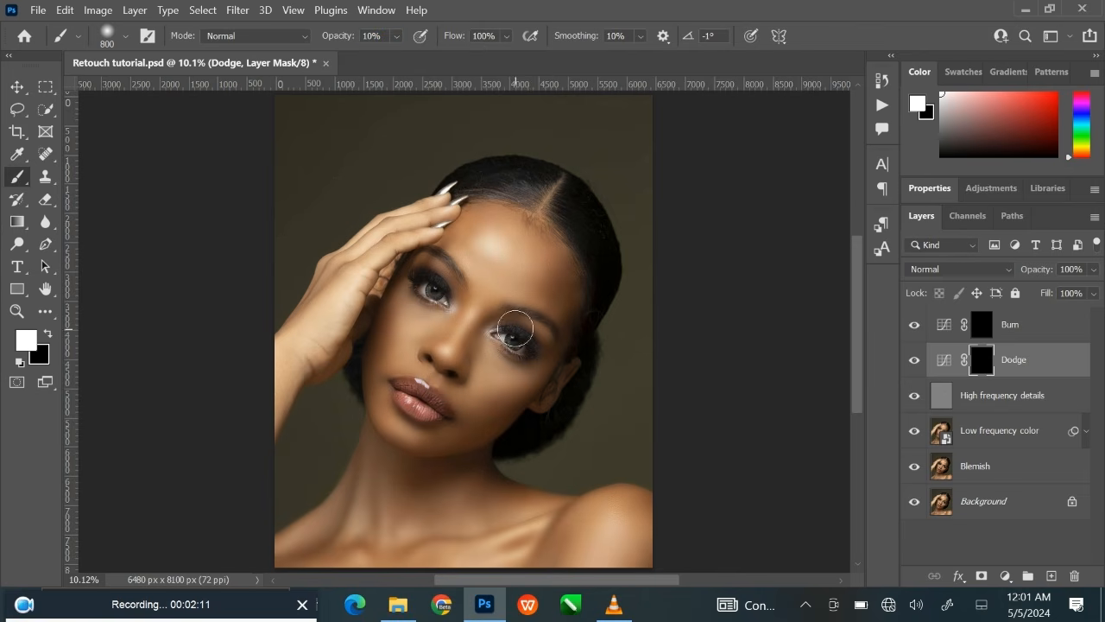
{"action": "scroll", "coordinate": [481, 251], "scroll_direction": "up", "scroll_amount": 5}
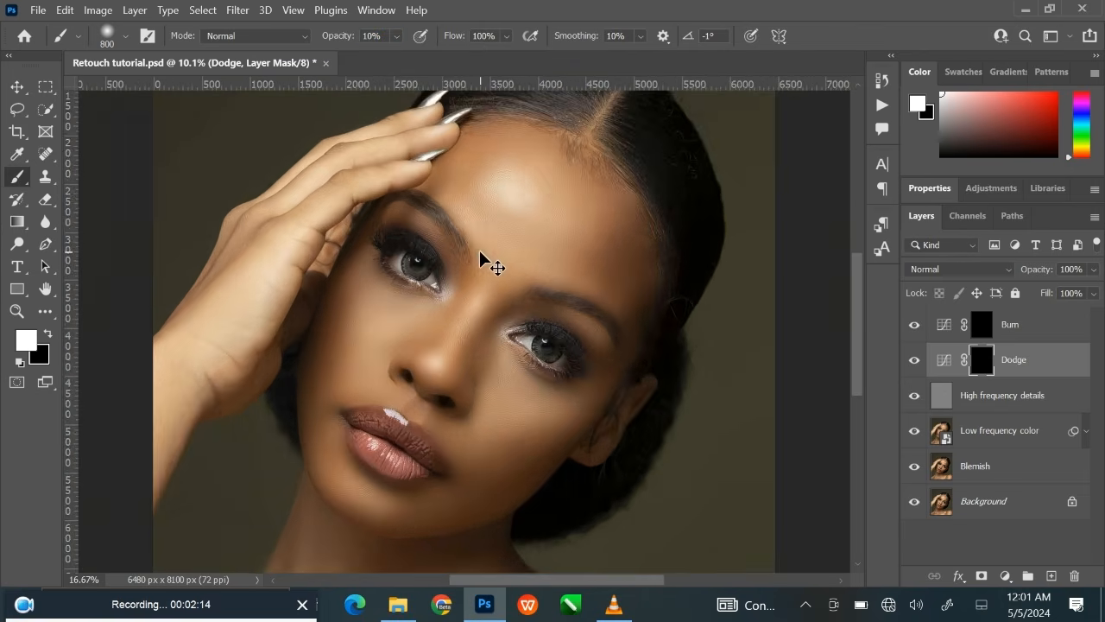
{"action": "scroll", "coordinate": [480, 249], "scroll_direction": "up", "scroll_amount": 1}
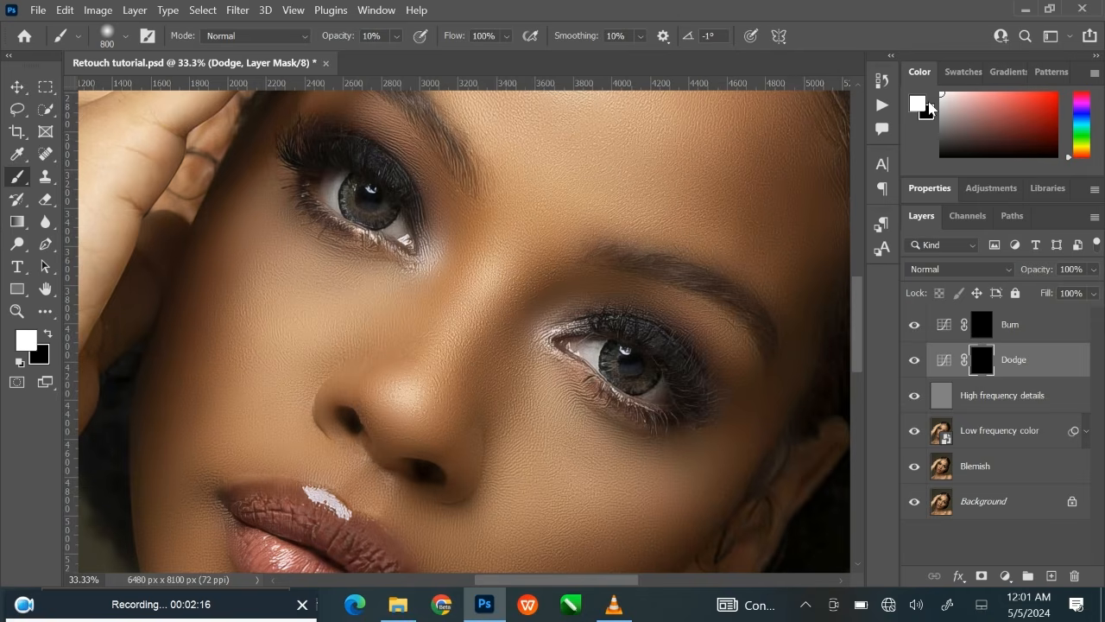
{"action": "left_click", "coordinate": [919, 104]}
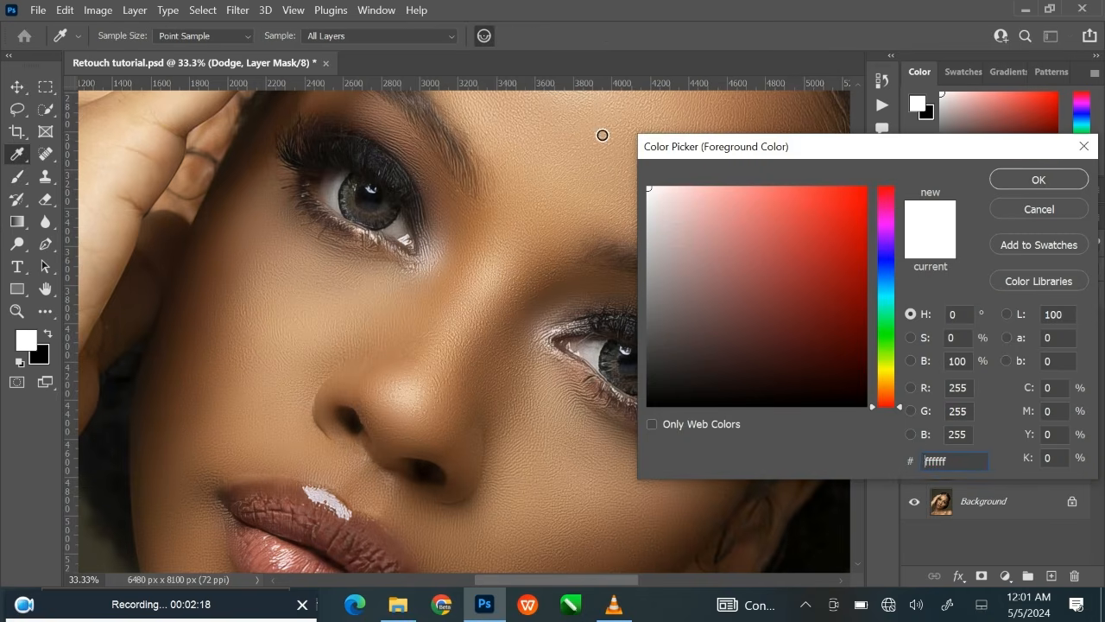
{"action": "left_click", "coordinate": [1018, 183]}
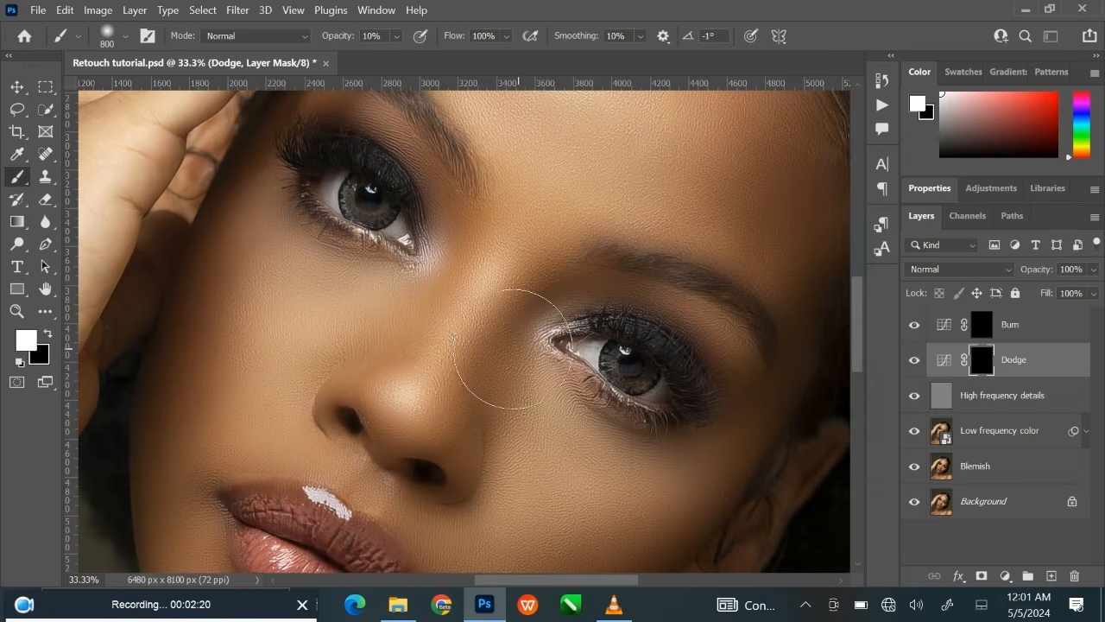
{"action": "left_click_drag", "start_coordinate": [518, 339], "coordinate": [547, 323]}
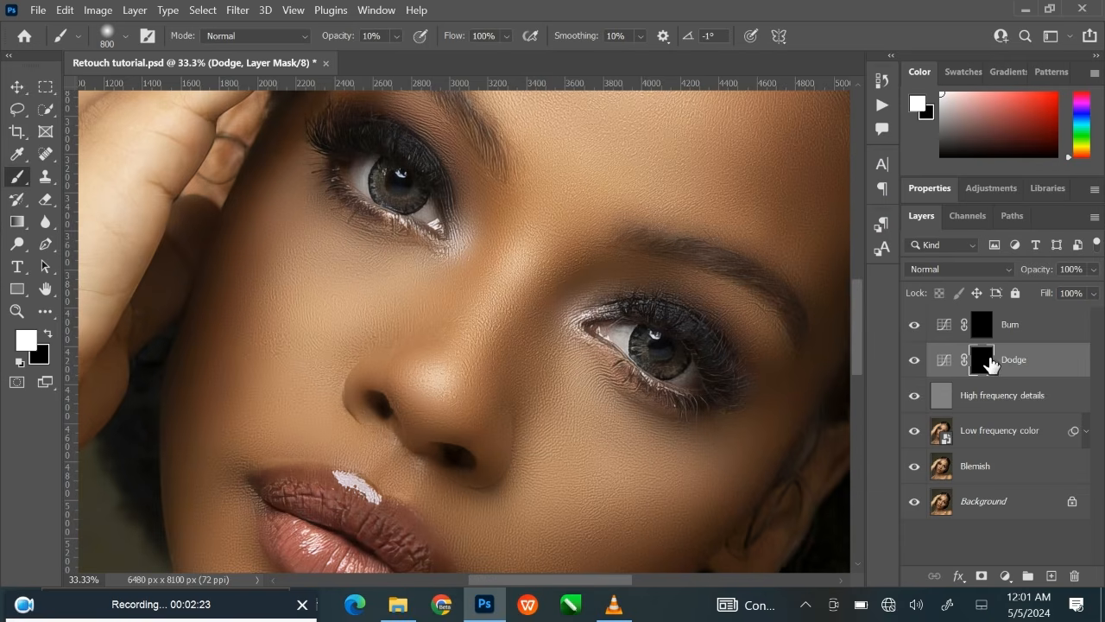
Lighten the forehead highlight by painting white on the Dodge mask with a 1300-pixel brush at 10% opacity.
{"action": "key", "text": "bracketleft"}
{"action": "key", "text": "bracketleft"}
{"action": "key", "text": "bracketleft"}
{"action": "key", "text": "bracketleft"}
{"action": "key", "text": "ctrl+minus"}
{"action": "key", "text": "ctrl+minus"}
{"action": "key", "text": "ctrl+minus"}
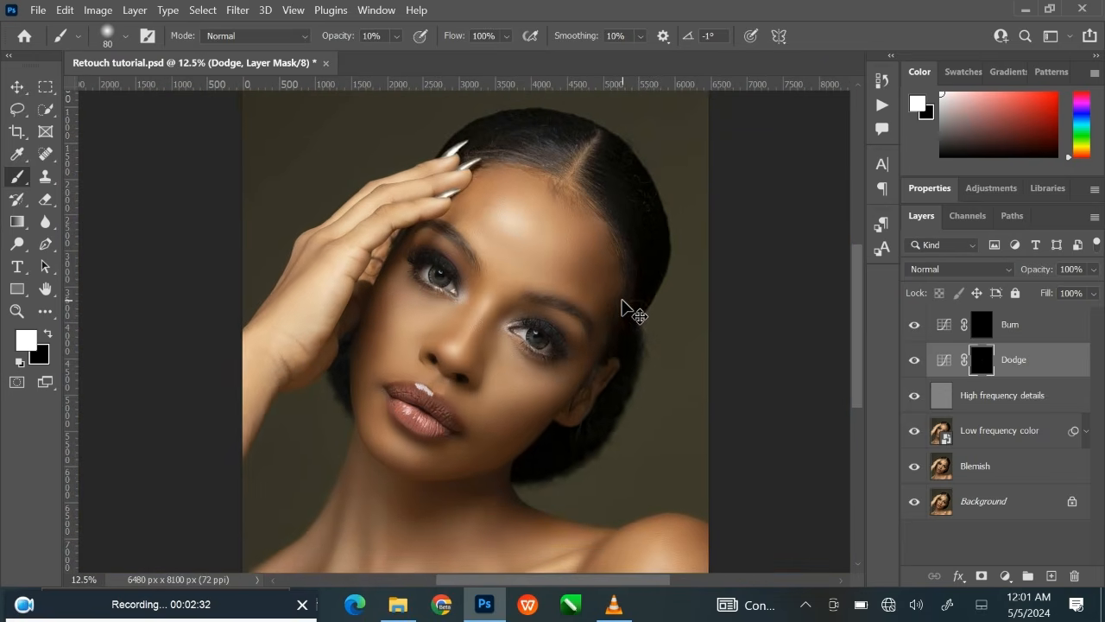
{"action": "key", "text": "ctrl+plus"}
{"action": "key", "text": "ctrl+plus"}
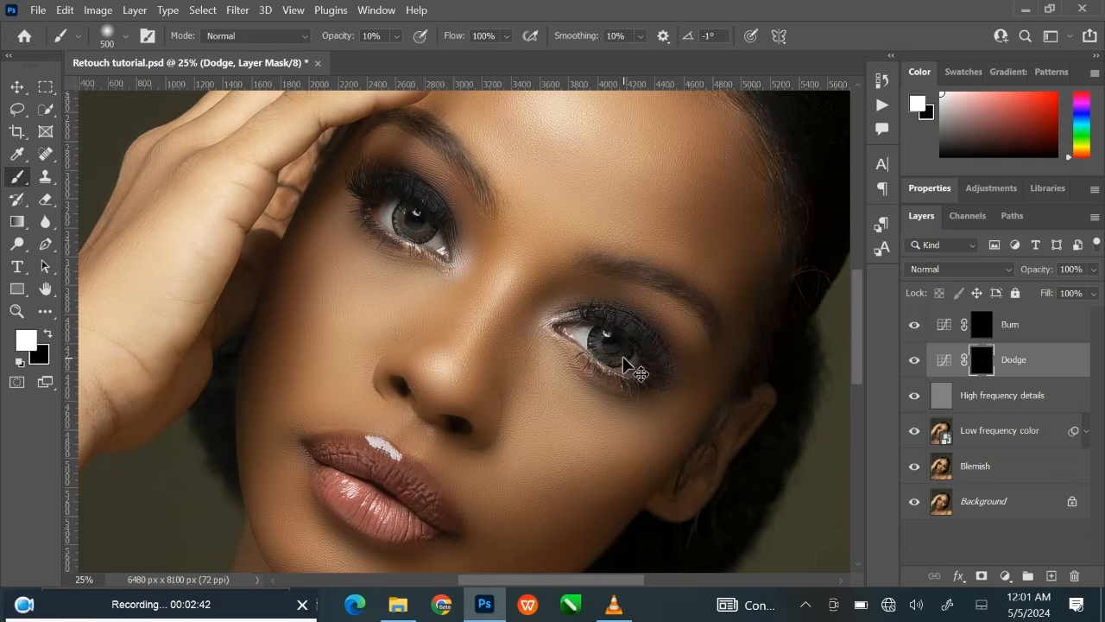
{"action": "key", "text": "ctrl+minus"}
{"action": "key", "text": "ctrl+minus"}
{"action": "left_click_drag", "start_coordinate": [622, 357], "coordinate": [617, 399]}
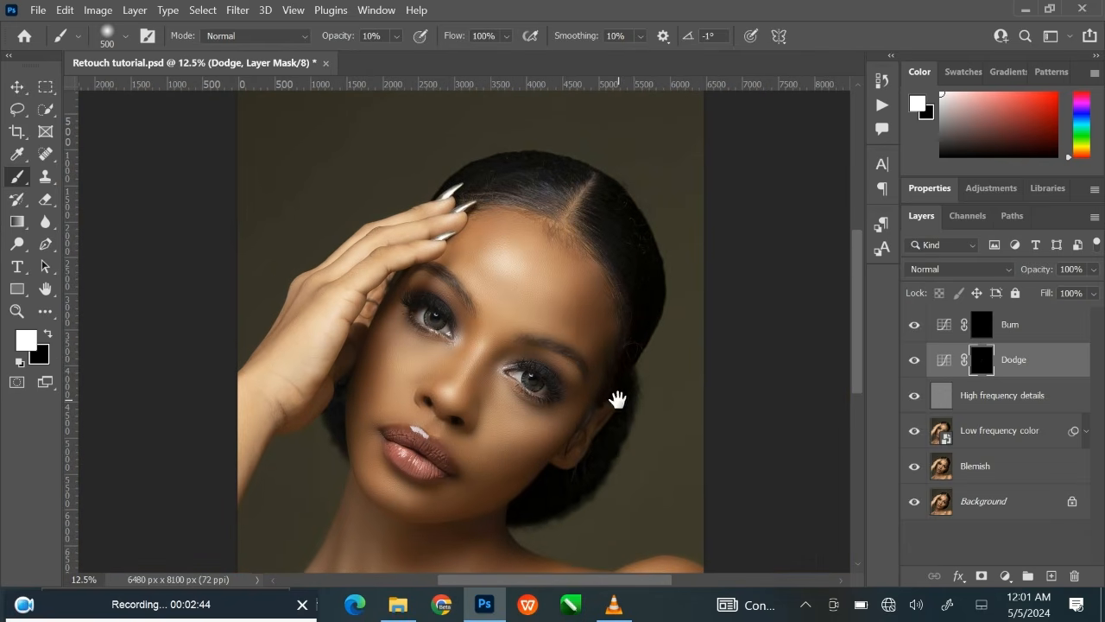
{"action": "key", "text": "bracketright"}
{"action": "key", "text": "bracketright"}
{"action": "key", "text": "bracketright"}
{"action": "key", "text": "bracketright"}
{"action": "key", "text": "bracketright"}
{"action": "key", "text": "bracketright"}
{"action": "key", "text": "bracketright"}
{"action": "left_click_drag", "start_coordinate": [505, 257], "coordinate": [534, 273]}
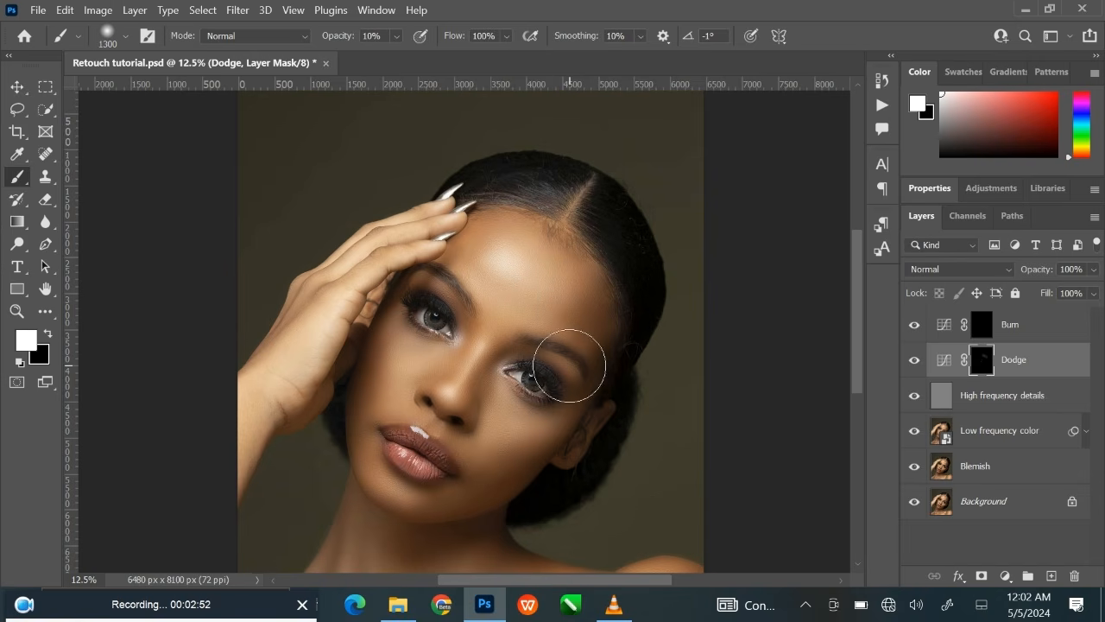
Brighten the cheek near the ear on the Dodge mask with a 900-pixel brush at 6% opacity.
{"action": "key", "text": "ctrl+plus"}
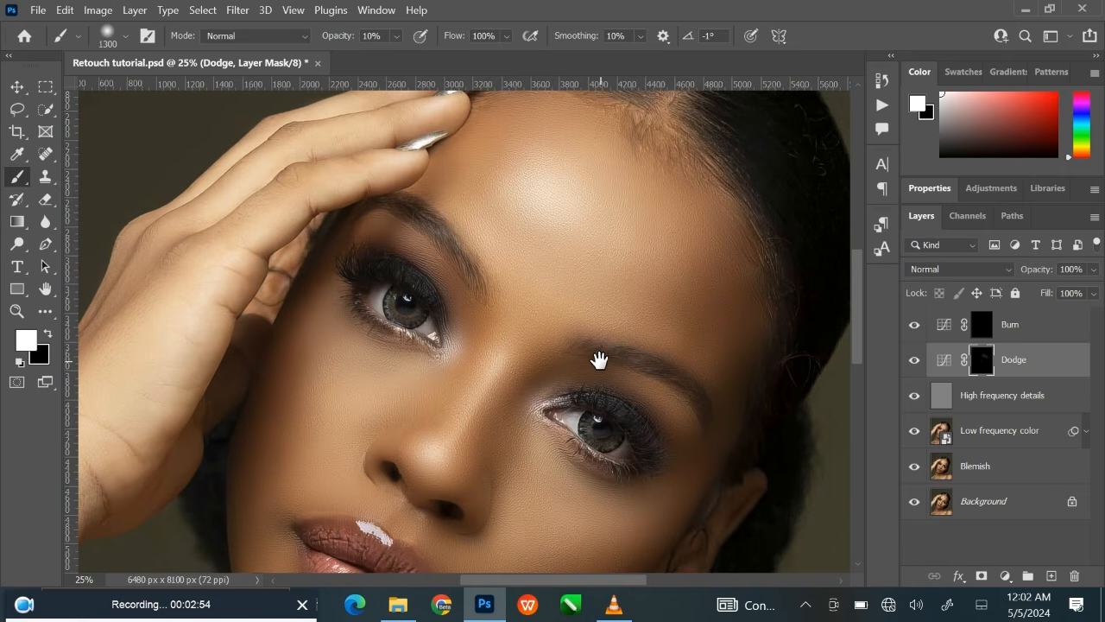
{"action": "left_click_drag", "start_coordinate": [599, 360], "coordinate": [614, 216]}
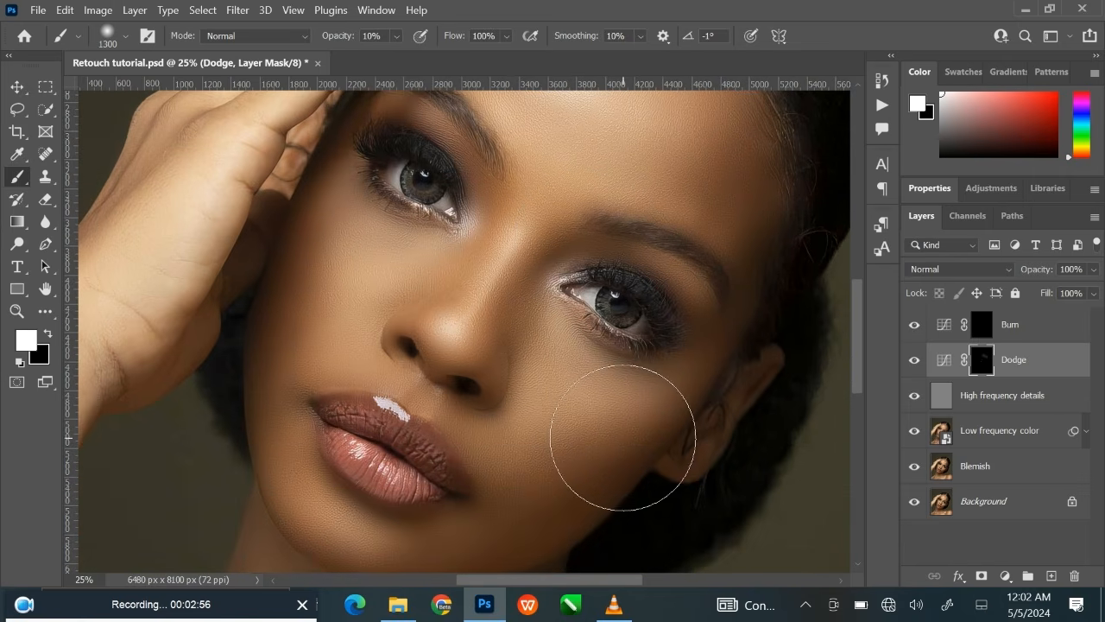
{"action": "key", "text": "bracketleft"}
{"action": "key", "text": "bracketleft"}
{"action": "key", "text": "bracketleft"}
{"action": "key", "text": "bracketleft"}
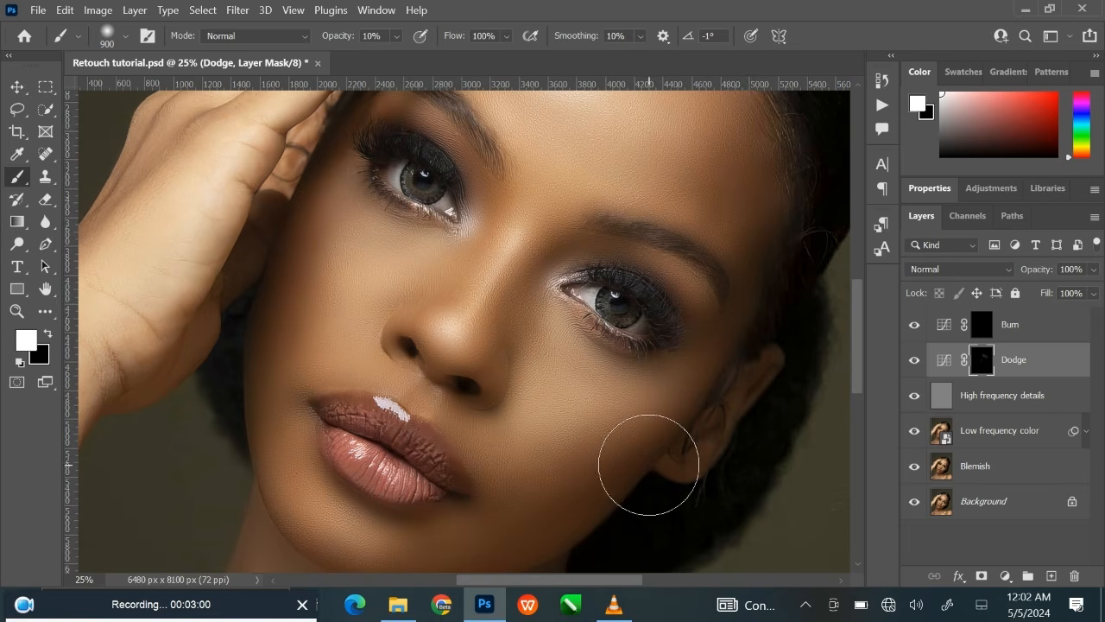
{"action": "left_click", "coordinate": [397, 36]}
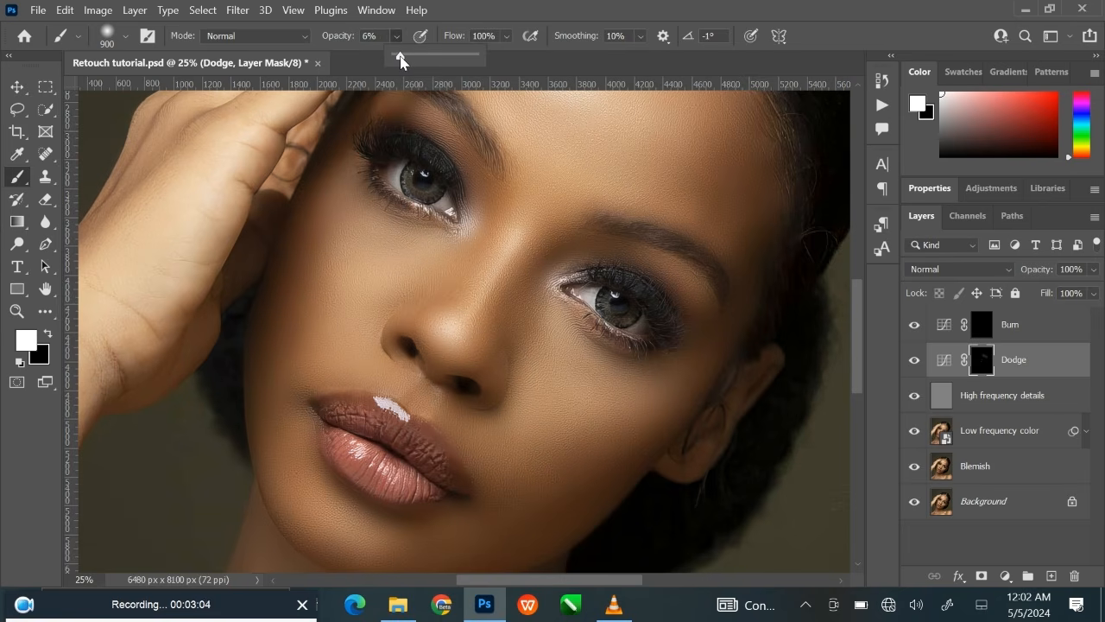
{"action": "left_click", "coordinate": [566, 433]}
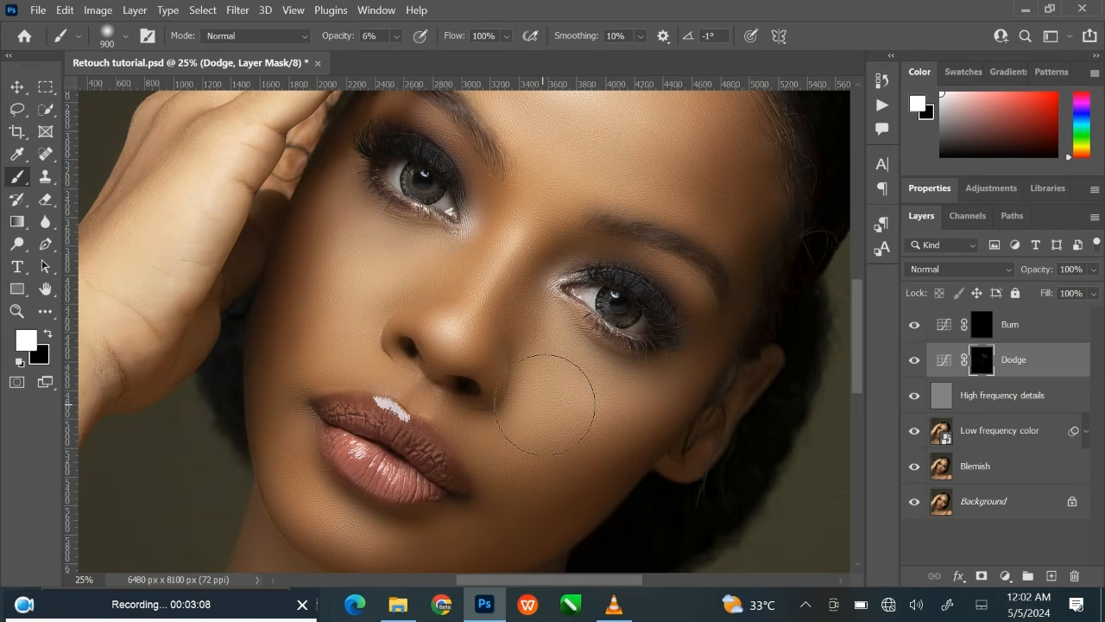
Dodge the chin below the lower lip with an 800-pixel brush at 6% opacity.
{"action": "key", "text": "space"}
{"action": "left_click_drag", "start_coordinate": [547, 417], "coordinate": [561, 330]}
{"action": "key", "text": "bracketleft"}
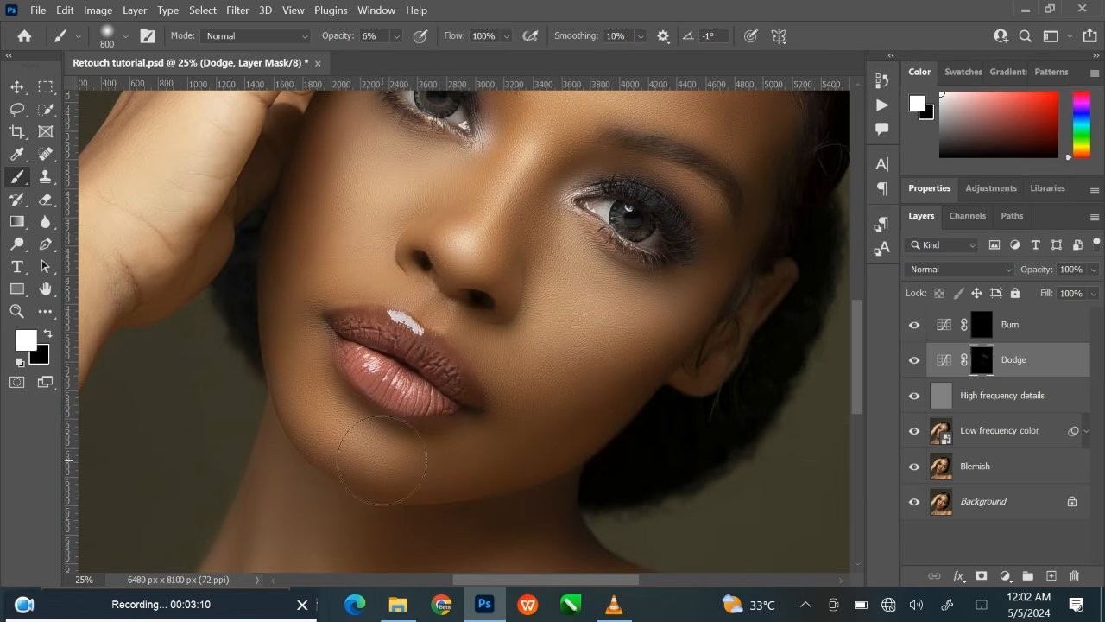
Paint the Dodge mask over the area between eyebrow and eyelid beside the raised hand, using a 250-pixel brush.
{"action": "key", "text": "bracketleft"}
{"action": "key", "text": "bracketleft"}
{"action": "key", "text": "bracketleft"}
{"action": "key", "text": "space"}
{"action": "mouse_move", "coordinate": [554, 299]}
{"action": "left_mouse_down"}
{"action": "mouse_move", "coordinate": [527, 447]}
{"action": "mouse_move", "coordinate": [521, 401]}
{"action": "left_mouse_up"}
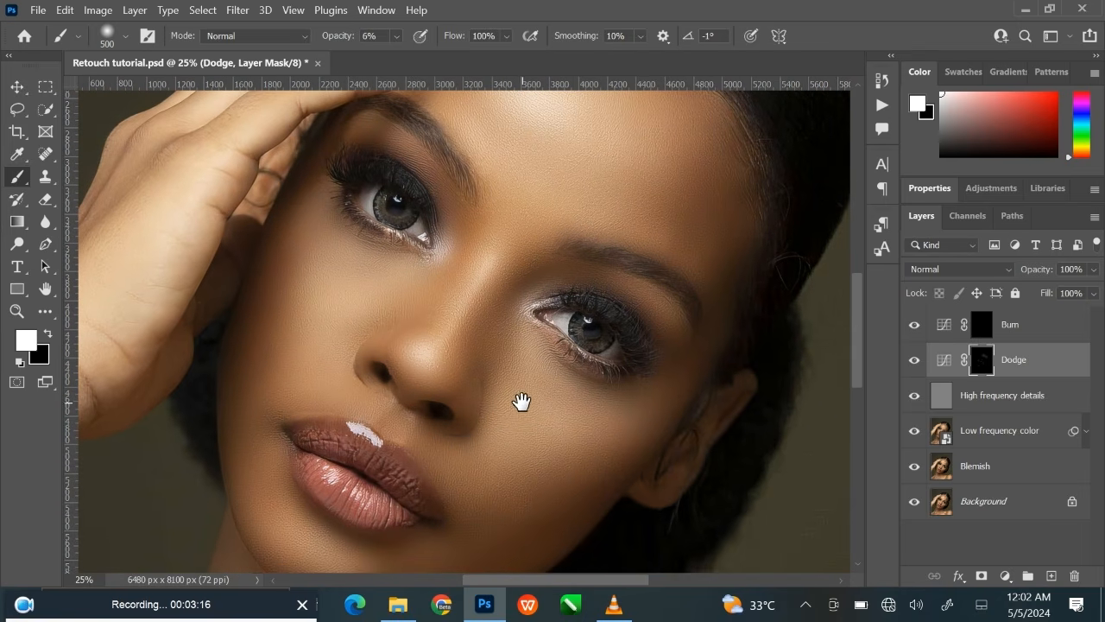
{"action": "key", "text": "bracketleft"}
{"action": "key", "text": "bracketleft"}
{"action": "key", "text": "bracketleft"}
{"action": "key", "text": "bracketleft"}
{"action": "key", "text": "bracketleft"}
{"action": "key", "text": "bracketleft"}
{"action": "mouse_move", "coordinate": [354, 132]}
{"action": "left_mouse_down"}
{"action": "mouse_move", "coordinate": [373, 125]}
{"action": "mouse_move", "coordinate": [416, 155]}
{"action": "left_mouse_up"}
{"action": "left_click_drag", "start_coordinate": [613, 453], "coordinate": [676, 374]}
{"action": "left_click_drag", "start_coordinate": [578, 386], "coordinate": [571, 399]}
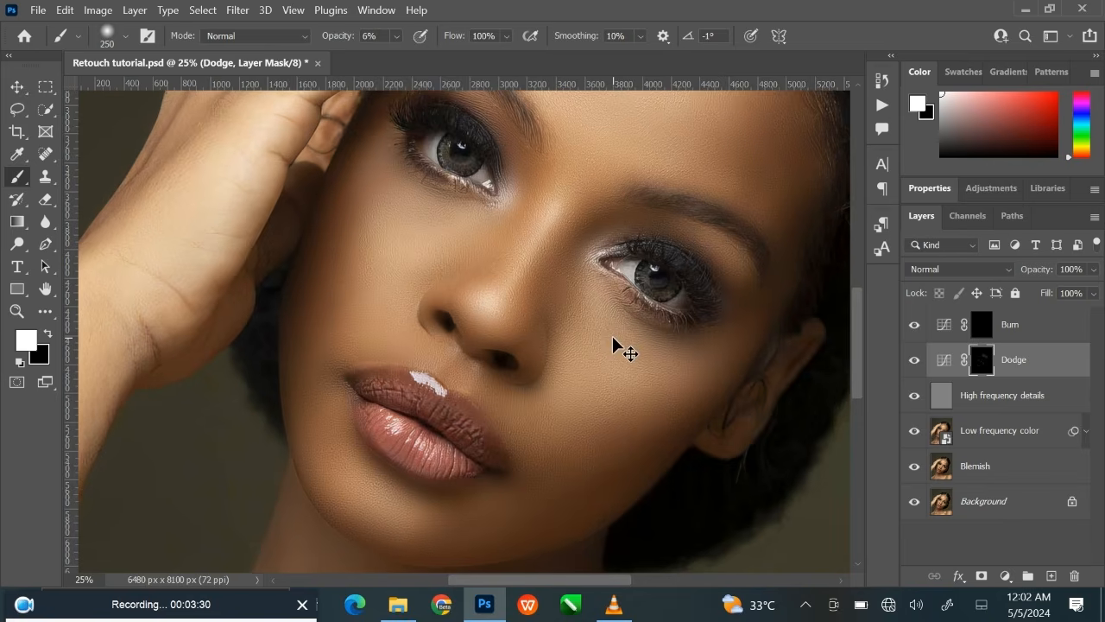
Dodge the small areas around the nostril and the inner eye corner with a 150-pixel brush at 6% opacity.
{"action": "key", "text": "ctrl+plus"}
{"action": "key", "text": "bracketleft"}
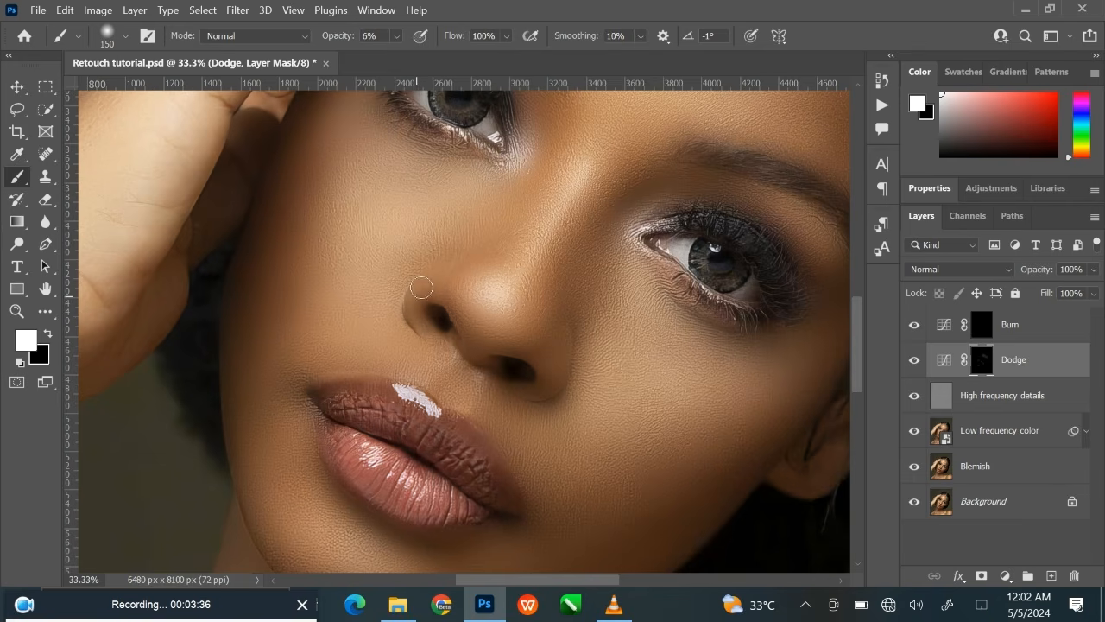
{"action": "left_click_drag", "start_coordinate": [631, 440], "coordinate": [662, 504]}
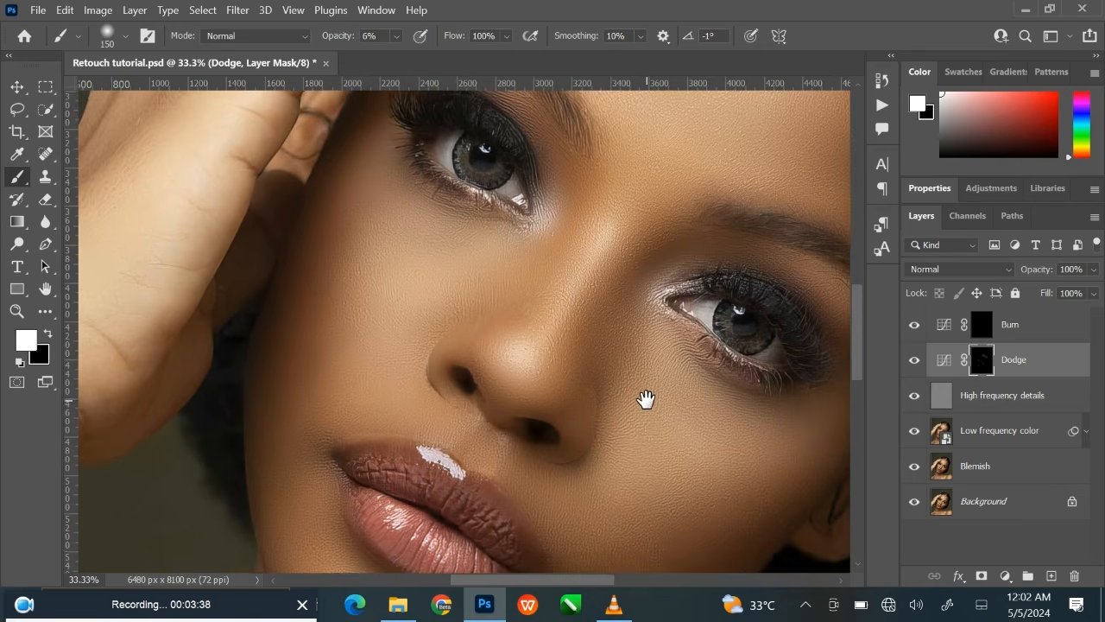
{"action": "left_click_drag", "start_coordinate": [646, 400], "coordinate": [558, 437]}
{"action": "left_click_drag", "start_coordinate": [576, 377], "coordinate": [558, 400]}
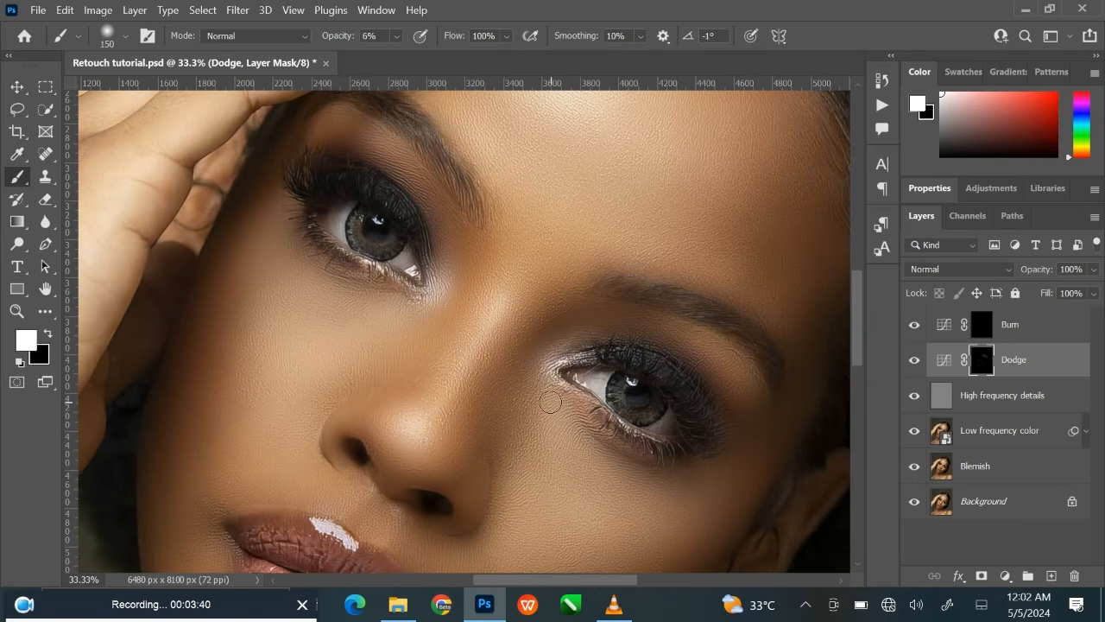
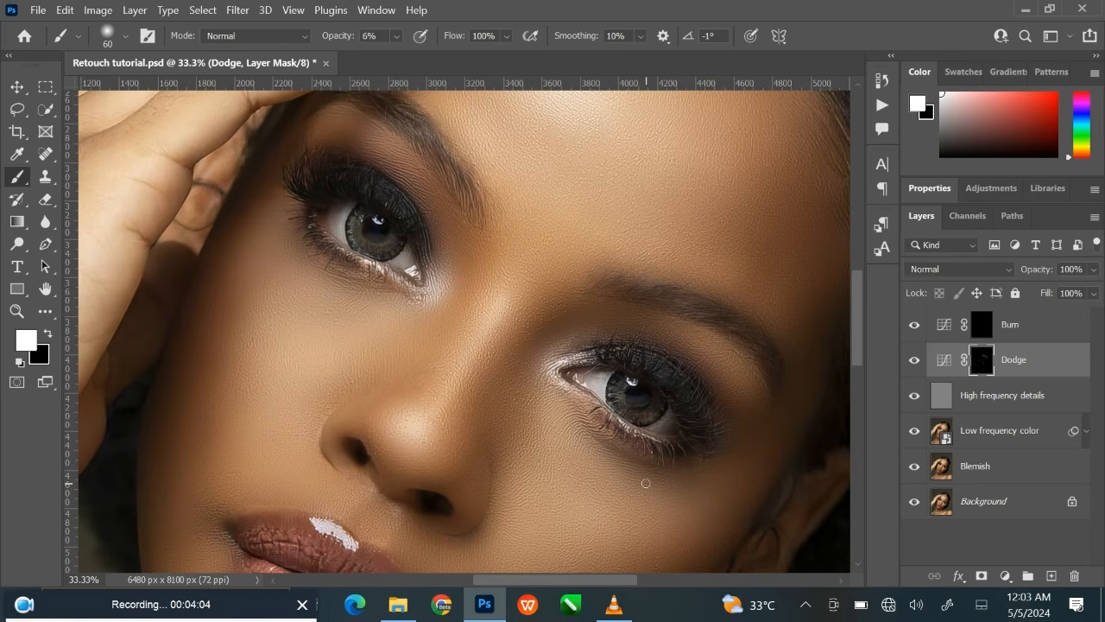
Compare the face with and without the Dodge layer by hiding and showing the layer again.
{"action": "key", "text": "ctrl+minus"}
{"action": "key", "text": "ctrl+minus"}
{"action": "key", "text": "ctrl+minus"}
{"action": "key", "text": "ctrl+minus"}
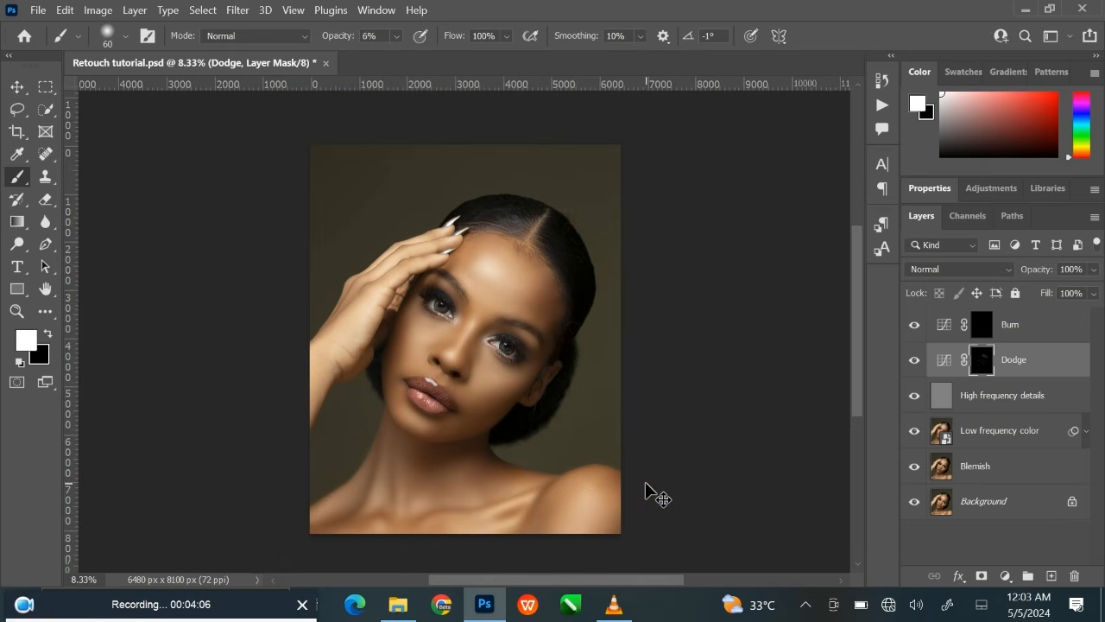
{"action": "key", "text": "ctrl+plus"}
{"action": "key", "text": "ctrl+plus"}
{"action": "key", "text": "ctrl+plus"}
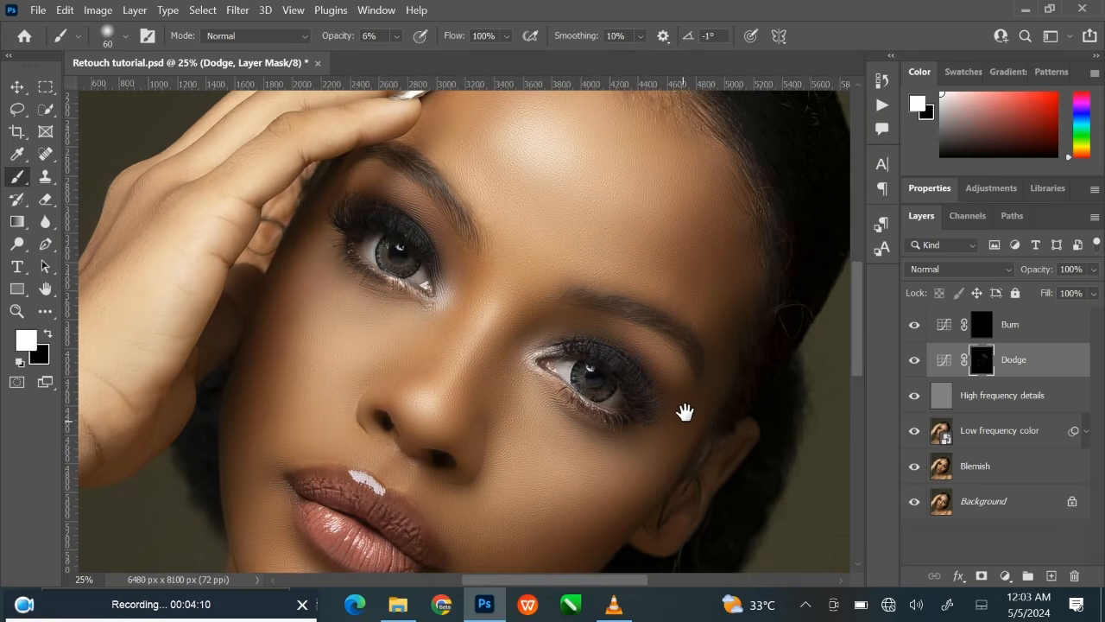
{"action": "left_click_drag", "start_coordinate": [683, 412], "coordinate": [700, 348]}
{"action": "left_click", "coordinate": [915, 359]}
{"action": "left_click", "coordinate": [914, 359]}
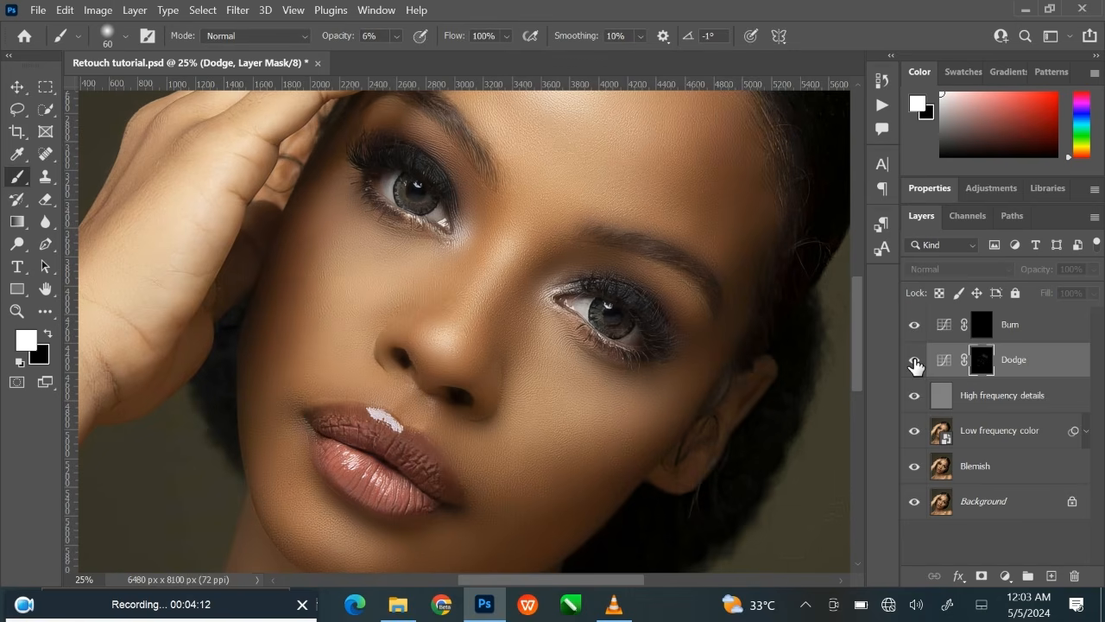
Dodge the bare shoulder on the Dodge mask with a 1700-pixel brush at 6% opacity.
{"action": "scroll", "coordinate": [756, 388], "scroll_direction": "down", "scroll_amount": 2}
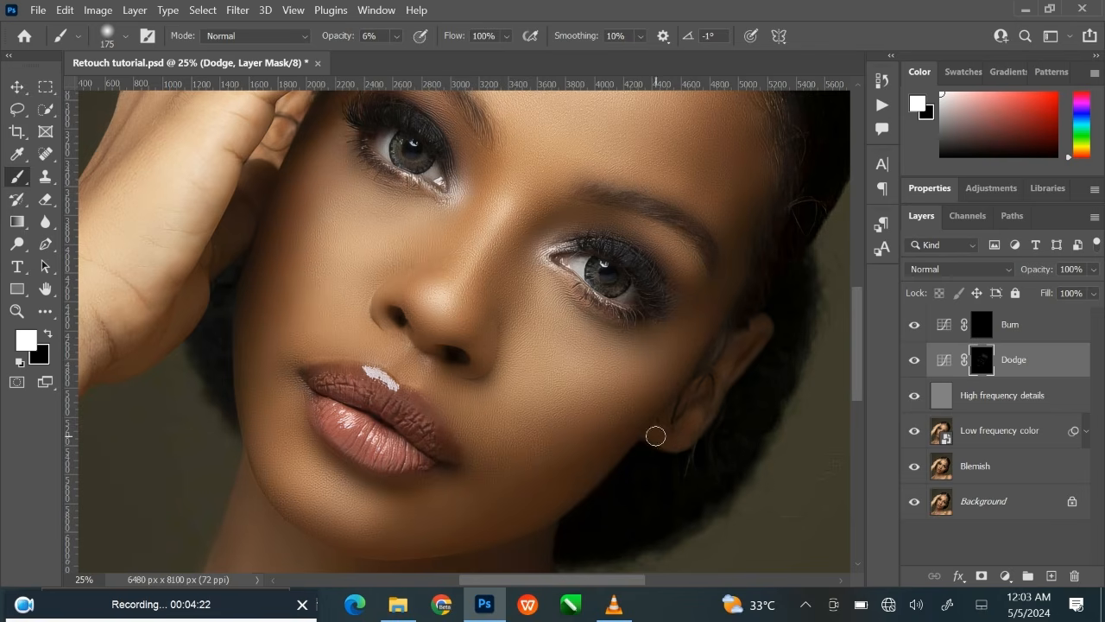
{"action": "left_click_drag", "start_coordinate": [585, 477], "coordinate": [621, 139]}
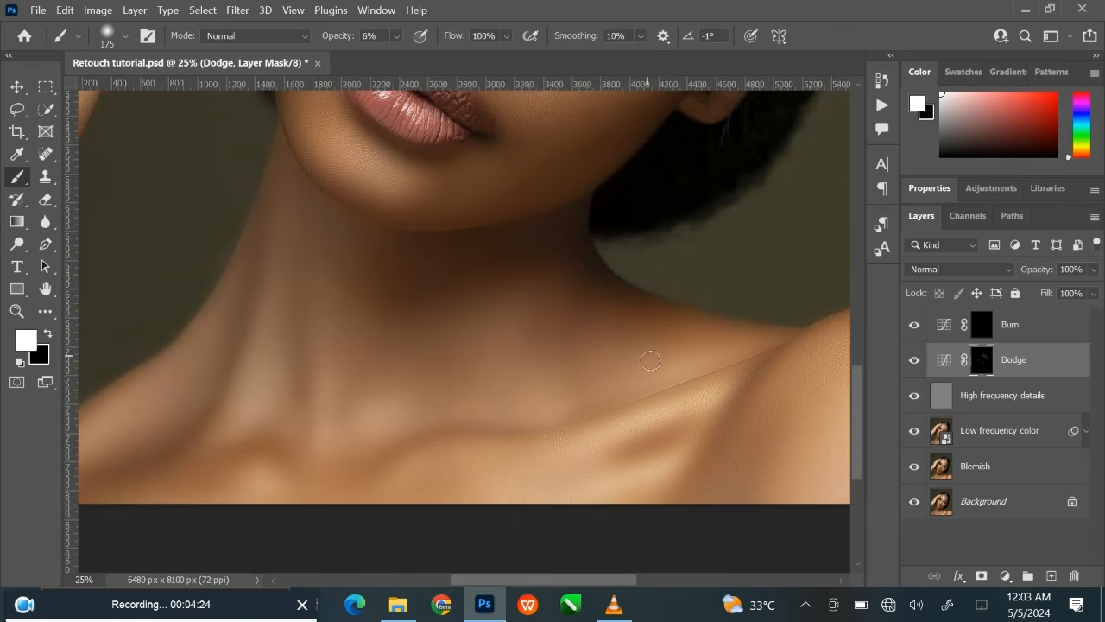
{"action": "left_click_drag", "start_coordinate": [646, 361], "coordinate": [405, 328]}
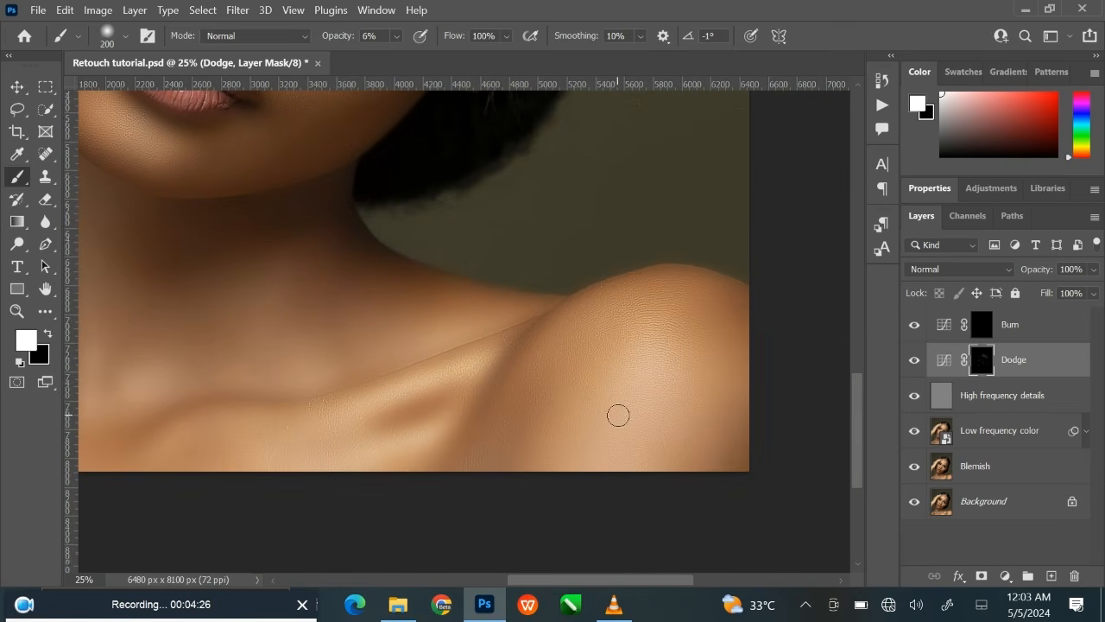
{"action": "key", "text": "bracketright"}
{"action": "key", "text": "bracketright"}
{"action": "key", "text": "bracketright"}
{"action": "key", "text": "bracketright"}
{"action": "key", "text": "bracketright"}
{"action": "key", "text": "bracketright"}
{"action": "key", "text": "bracketright"}
{"action": "key", "text": "bracketright"}
{"action": "key", "text": "bracketright"}
{"action": "key", "text": "bracketright"}
{"action": "key", "text": "bracketright"}
{"action": "key", "text": "bracketright"}
{"action": "key", "text": "bracketright"}
{"action": "key", "text": "bracketright"}
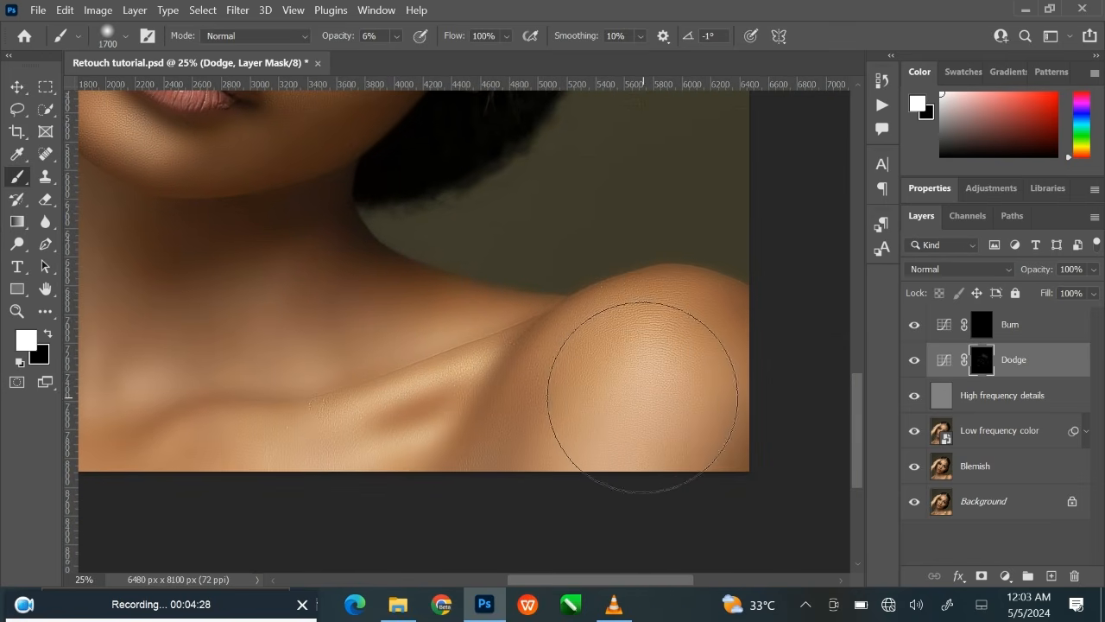
Brighten the collarbone and neck on the Dodge mask with brushes of 1600, 300 and 600 pixels at 6% opacity.
{"action": "left_click_drag", "start_coordinate": [594, 423], "coordinate": [770, 385]}
{"action": "left_click_drag", "start_coordinate": [503, 409], "coordinate": [633, 403]}
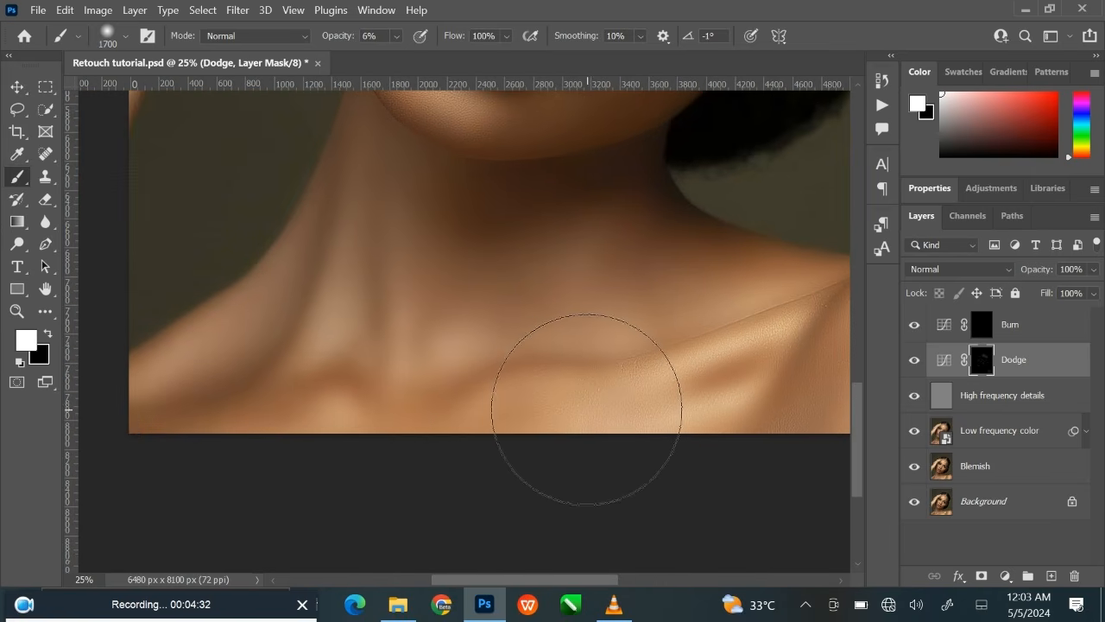
{"action": "key", "text": "bracketleft"}
{"action": "key", "text": "bracketleft"}
{"action": "key", "text": "bracketleft"}
{"action": "key", "text": "bracketleft"}
{"action": "key", "text": "bracketleft"}
{"action": "key", "text": "bracketleft"}
{"action": "key", "text": "bracketleft"}
{"action": "key", "text": "bracketleft"}
{"action": "key", "text": "bracketleft"}
{"action": "key", "text": "bracketleft"}
{"action": "key", "text": "bracketleft"}
{"action": "key", "text": "bracketleft"}
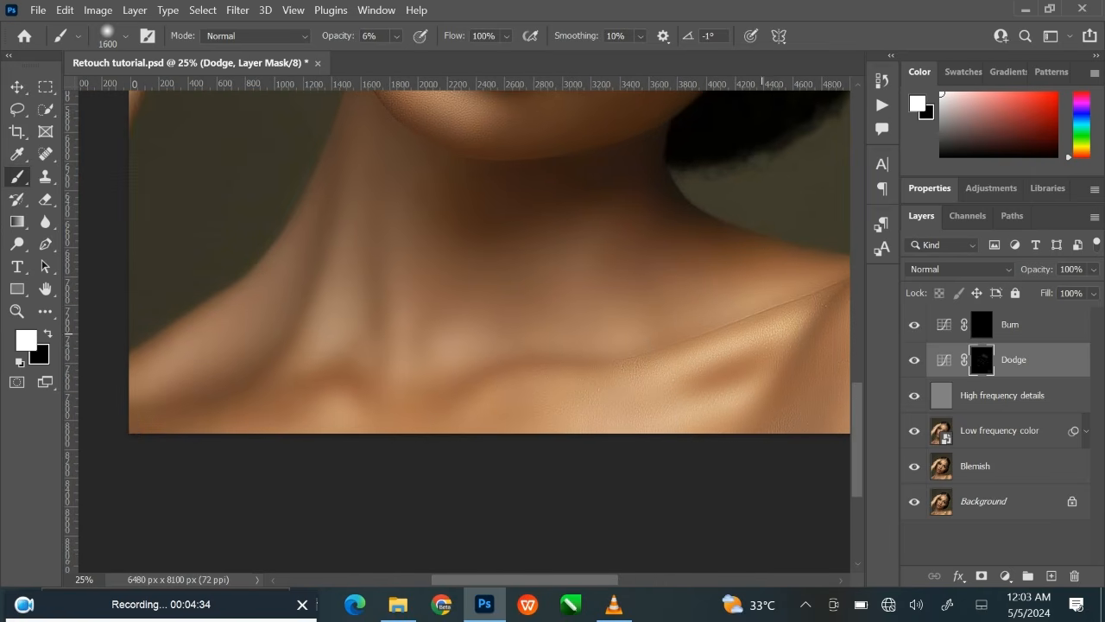
{"action": "key", "text": "bracketleft"}
{"action": "key", "text": "bracketleft"}
{"action": "left_click_drag", "start_coordinate": [273, 290], "coordinate": [323, 291]}
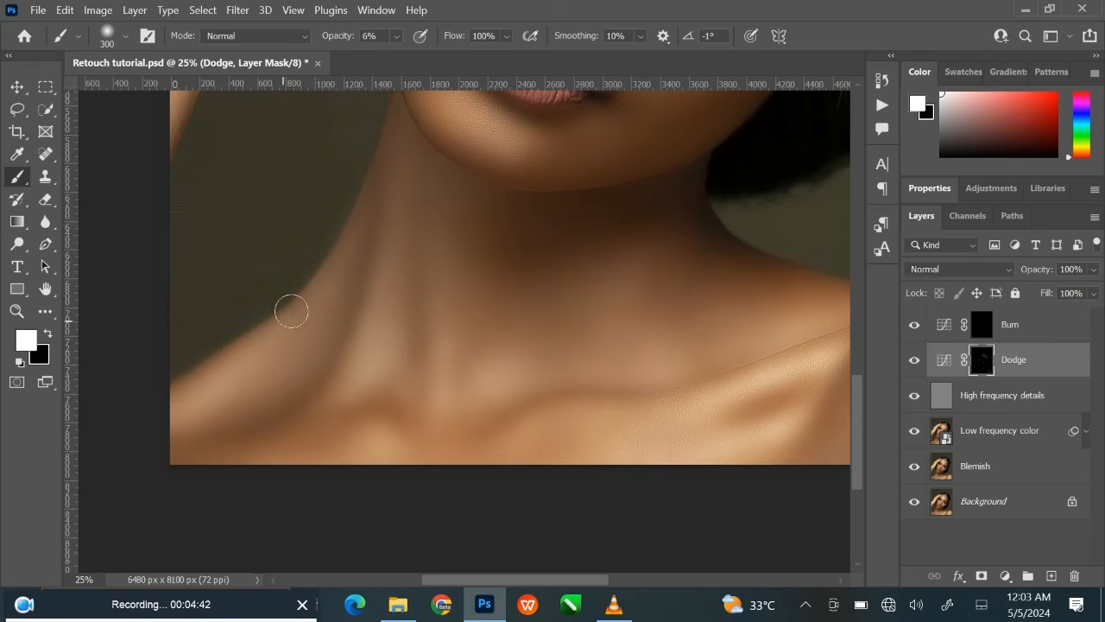
{"action": "key", "text": "bracketright"}
{"action": "key", "text": "bracketright"}
{"action": "key", "text": "bracketright"}
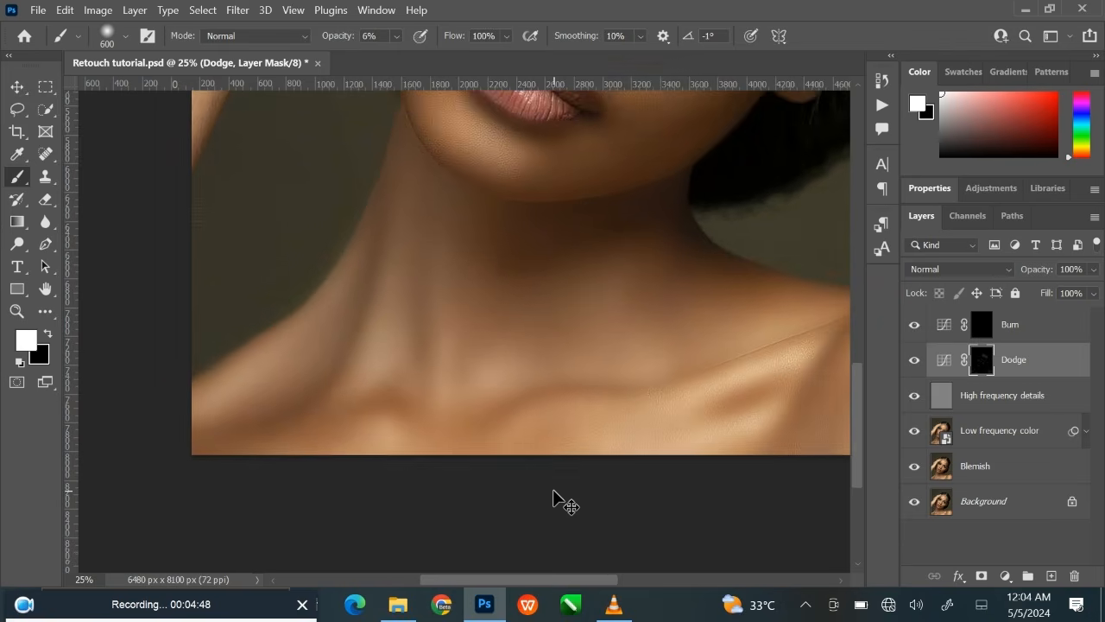
Dodge the skin around the brow and eyelid beside the raised hand with a 200-pixel brush at 6% opacity.
{"action": "key", "text": "ctrl+minus"}
{"action": "scroll", "coordinate": [484, 470], "scroll_direction": "up", "scroll_amount": 5}
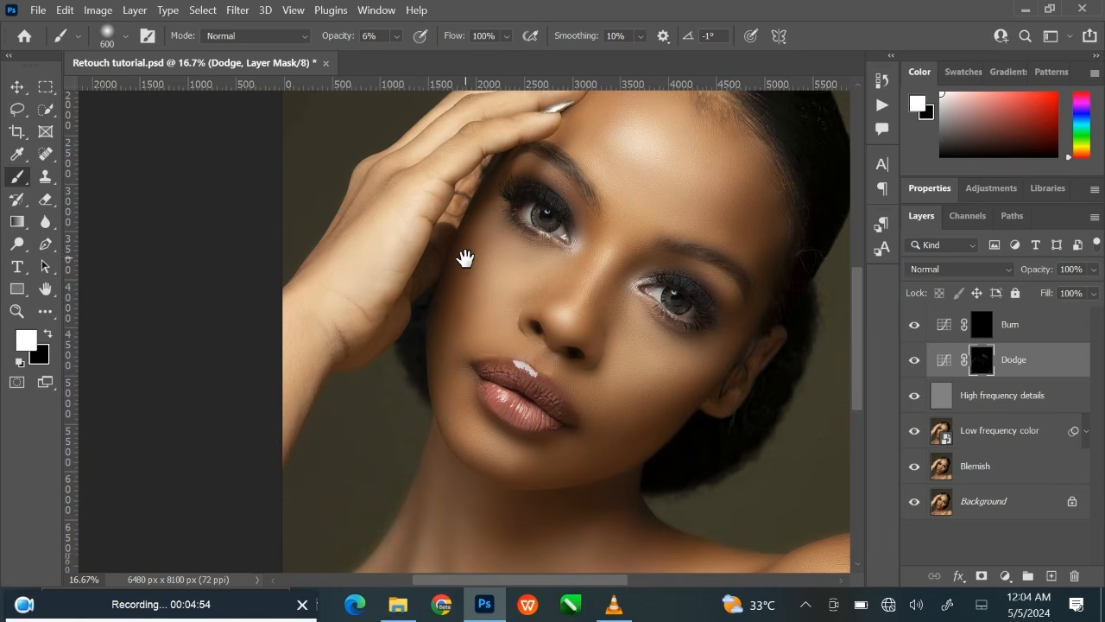
{"action": "left_click_drag", "start_coordinate": [464, 254], "coordinate": [424, 424]}
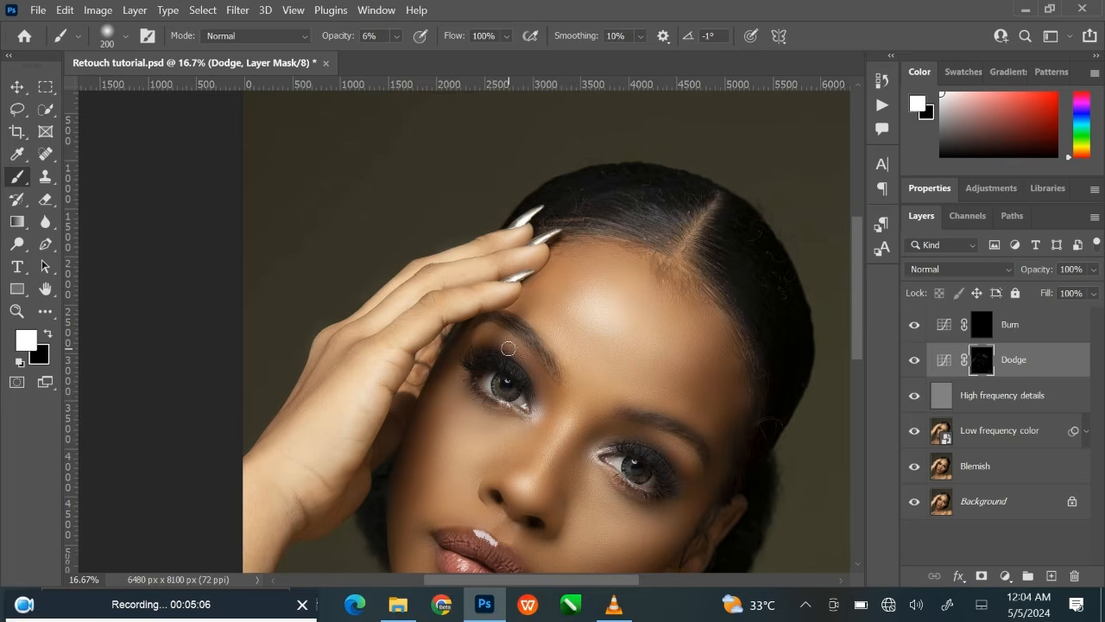
Toggle the Dodge layer off and on to review the dodging across the whole portrait and up close.
{"action": "scroll", "coordinate": [508, 348], "scroll_direction": "down", "scroll_amount": 3}
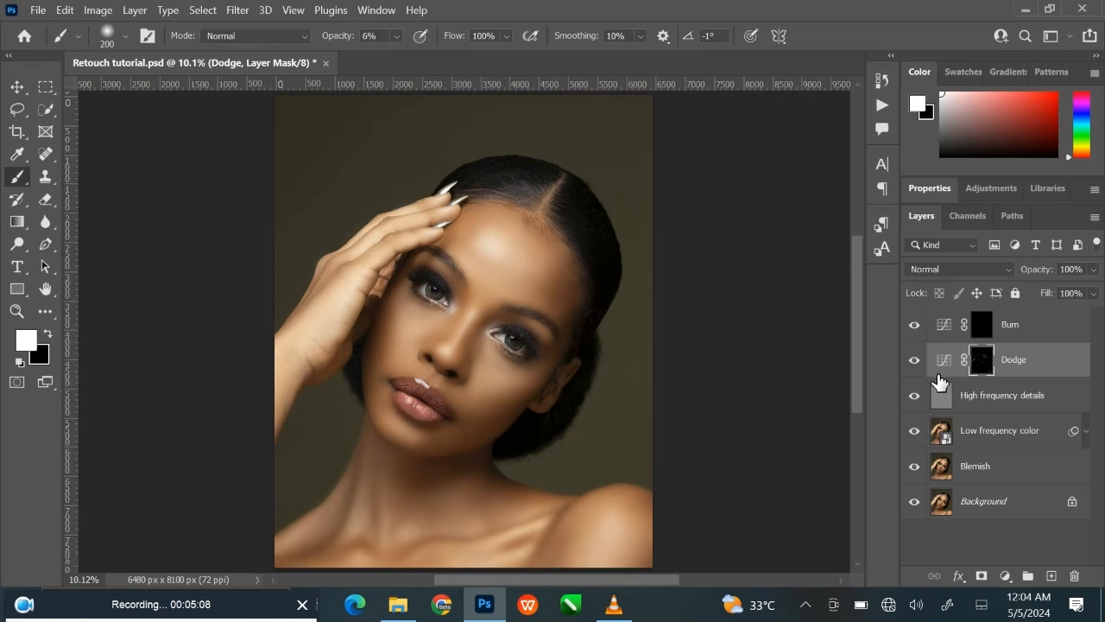
{"action": "left_click", "coordinate": [915, 360]}
{"action": "left_click", "coordinate": [917, 363]}
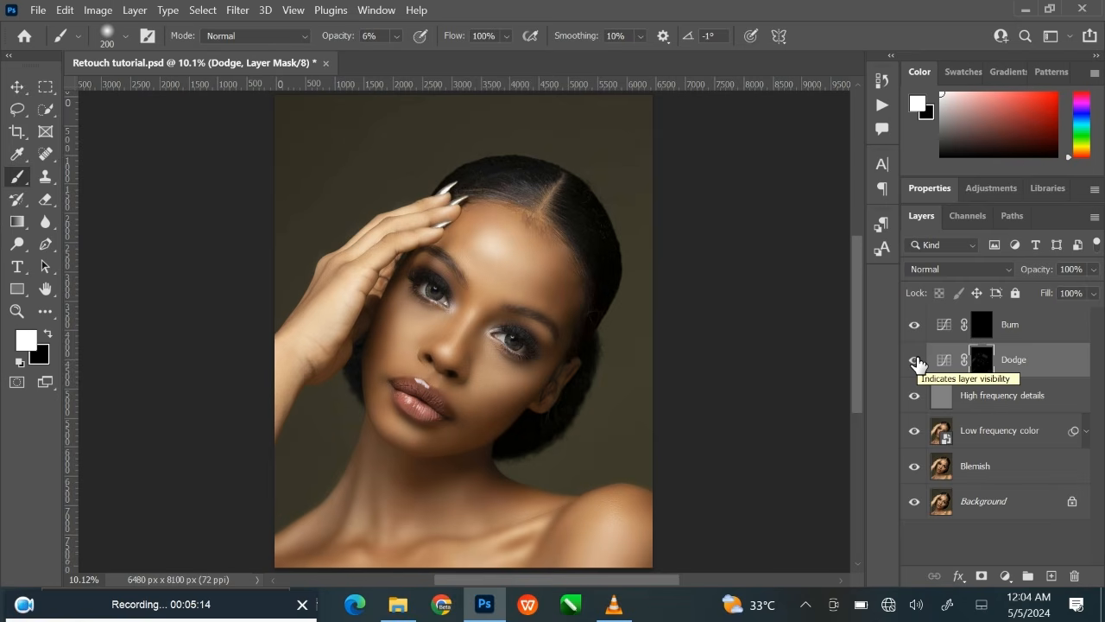
{"action": "key", "text": "ctrl+plus"}
{"action": "key", "text": "ctrl+plus"}
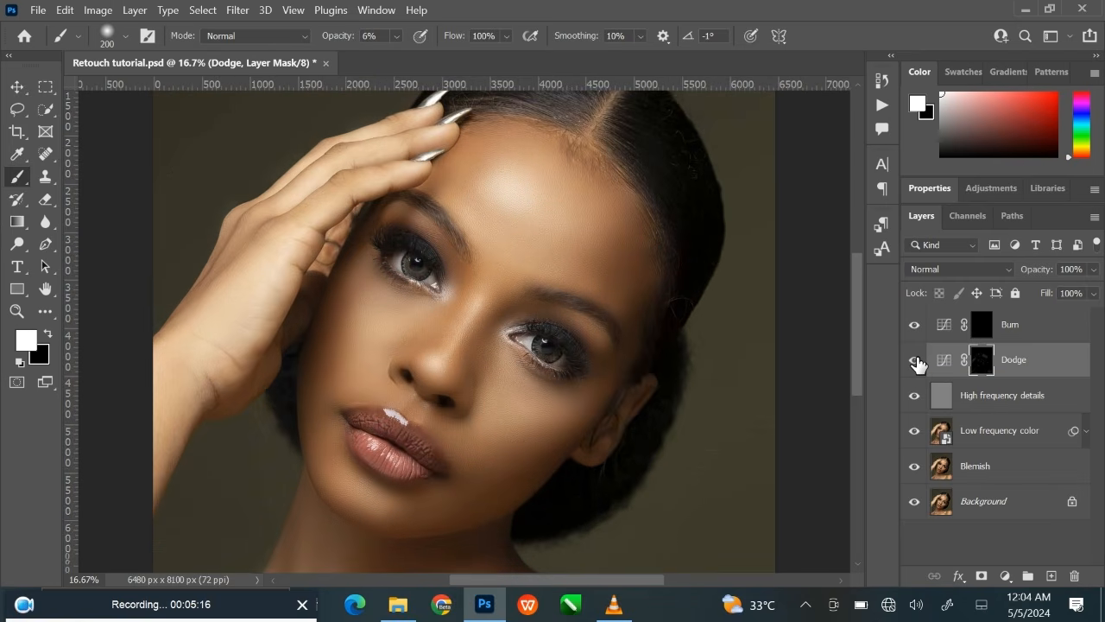
{"action": "key", "text": "ctrl+plus"}
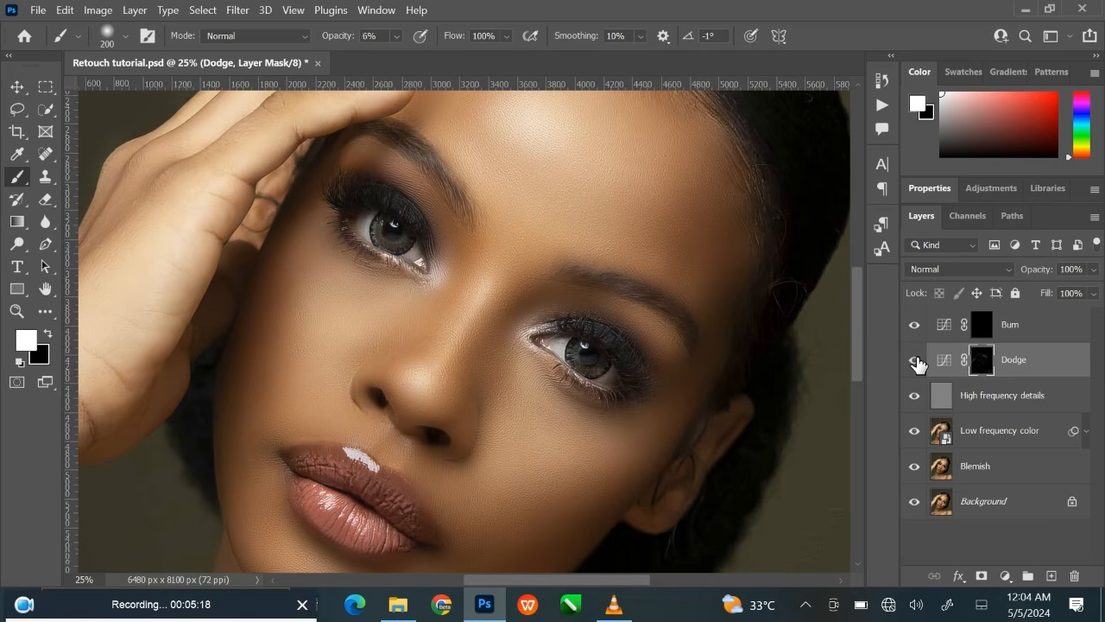
Paint the Burn mask along the lower cheek and jaw below the ear, using 400- to 600-pixel brushes at 6% opacity.
{"action": "mouse_move", "coordinate": [530, 346]}
{"action": "left_mouse_down"}
{"action": "mouse_move", "coordinate": [552, 323]}
{"action": "mouse_move", "coordinate": [548, 339]}
{"action": "left_mouse_up"}
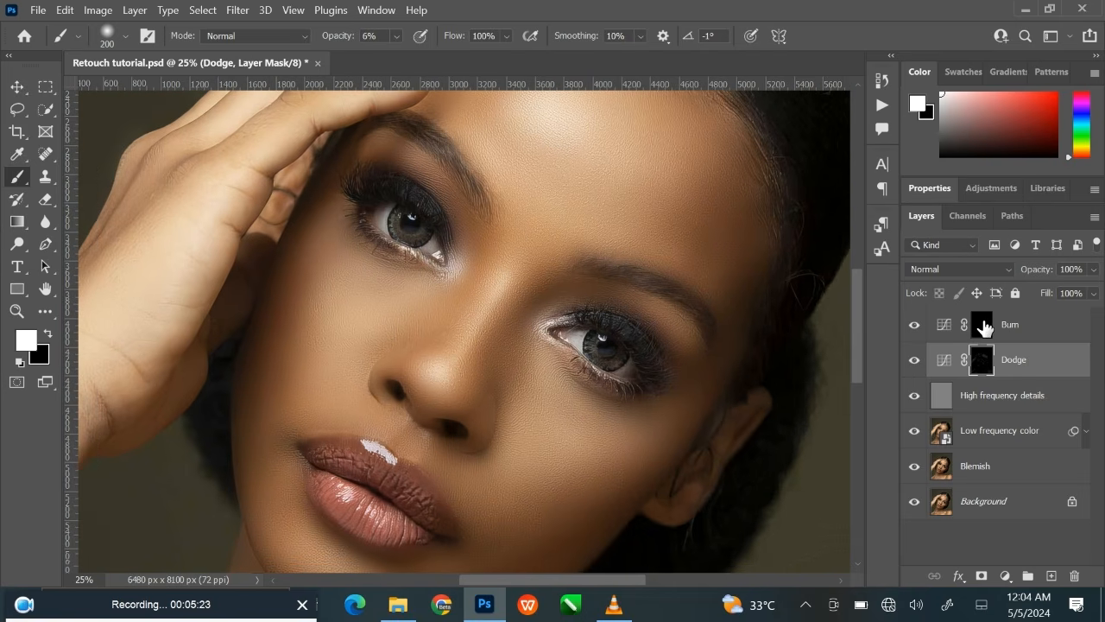
{"action": "left_click", "coordinate": [983, 326]}
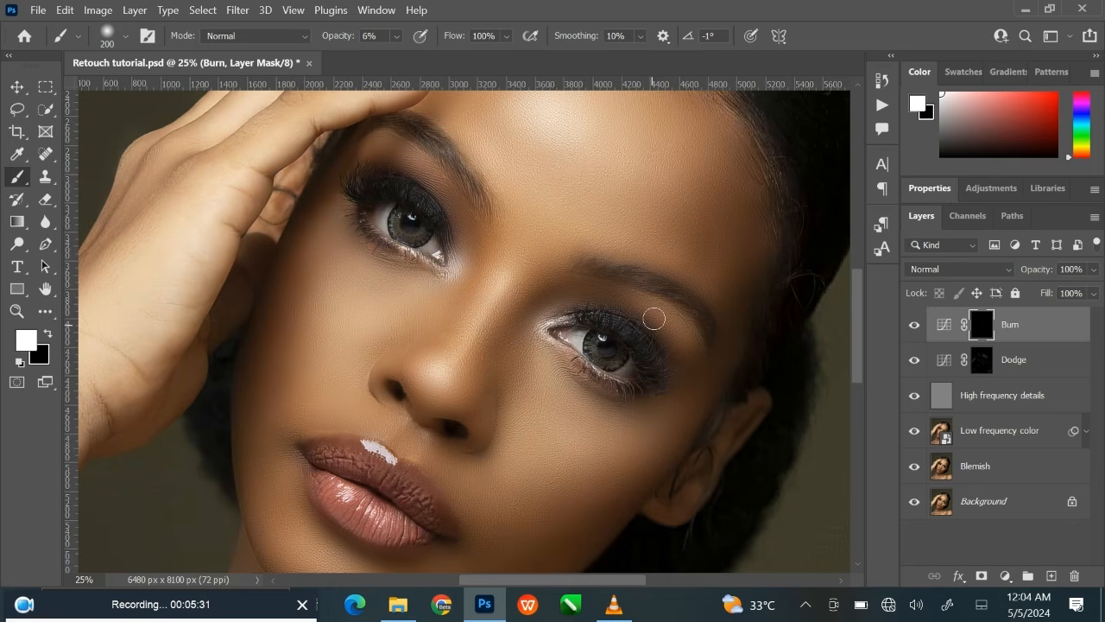
{"action": "mouse_move", "coordinate": [653, 320]}
{"action": "left_mouse_down"}
{"action": "mouse_move", "coordinate": [610, 389]}
{"action": "mouse_move", "coordinate": [629, 239]}
{"action": "left_mouse_up"}
{"action": "key", "text": "bracketright"}
{"action": "key", "text": "bracketright"}
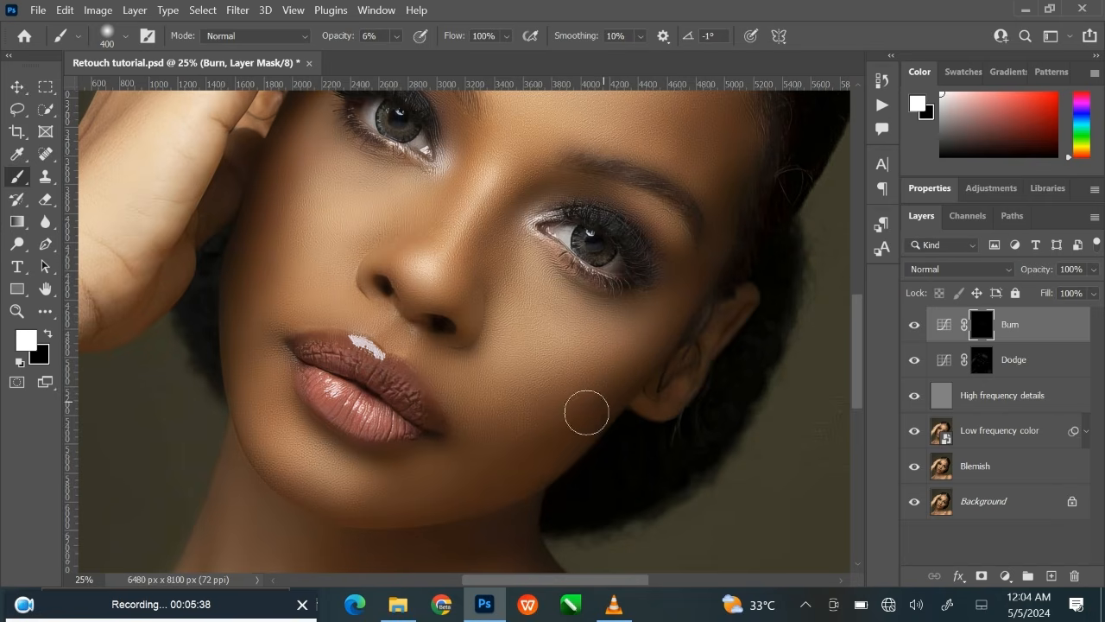
{"action": "key", "text": "bracketright"}
{"action": "key", "text": "bracketright"}
Hide and show the Burn layer to compare the face before and after burning.
{"action": "key", "text": "ctrl+minus"}
{"action": "key", "text": "ctrl+minus"}
{"action": "scroll", "coordinate": [692, 421], "scroll_direction": "up", "scroll_amount": 2}
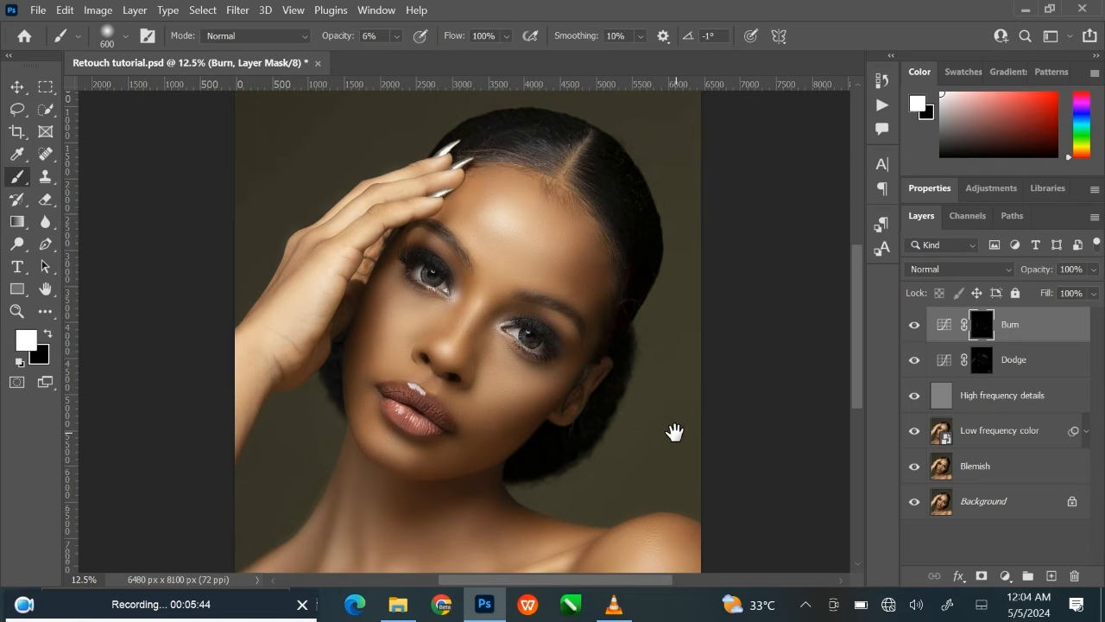
{"action": "left_click", "coordinate": [915, 326]}
{"action": "left_click", "coordinate": [916, 326]}
{"action": "left_click_drag", "start_coordinate": [582, 444], "coordinate": [593, 394]}
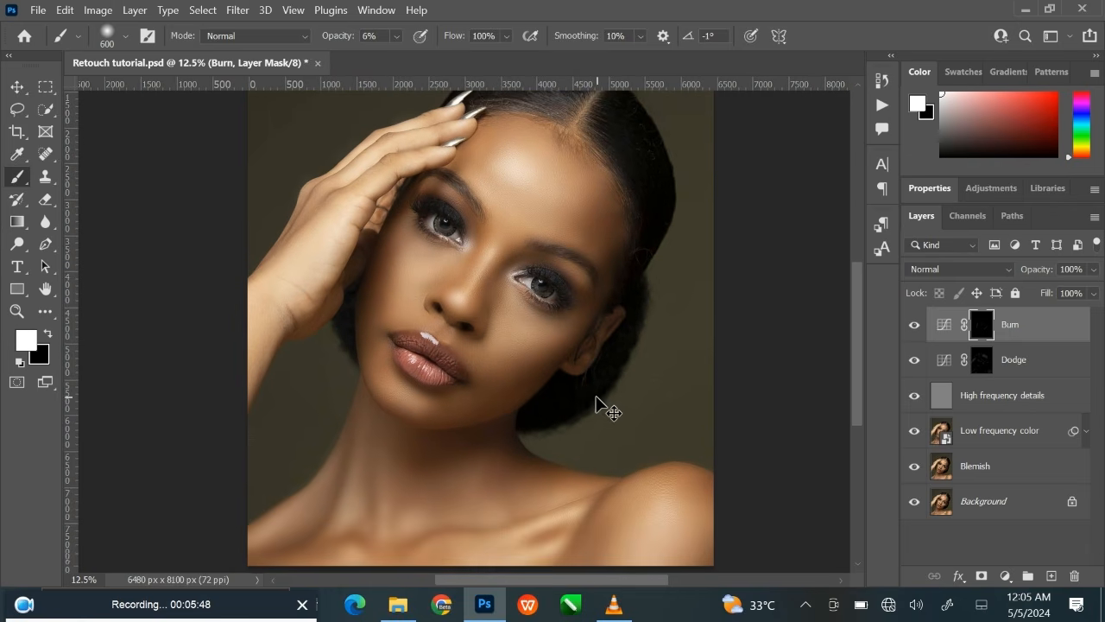
Burn the shadow below the lower lip, reducing the brush from 600 to 300 pixels at 6% opacity.
{"action": "key", "text": "ctrl+plus"}
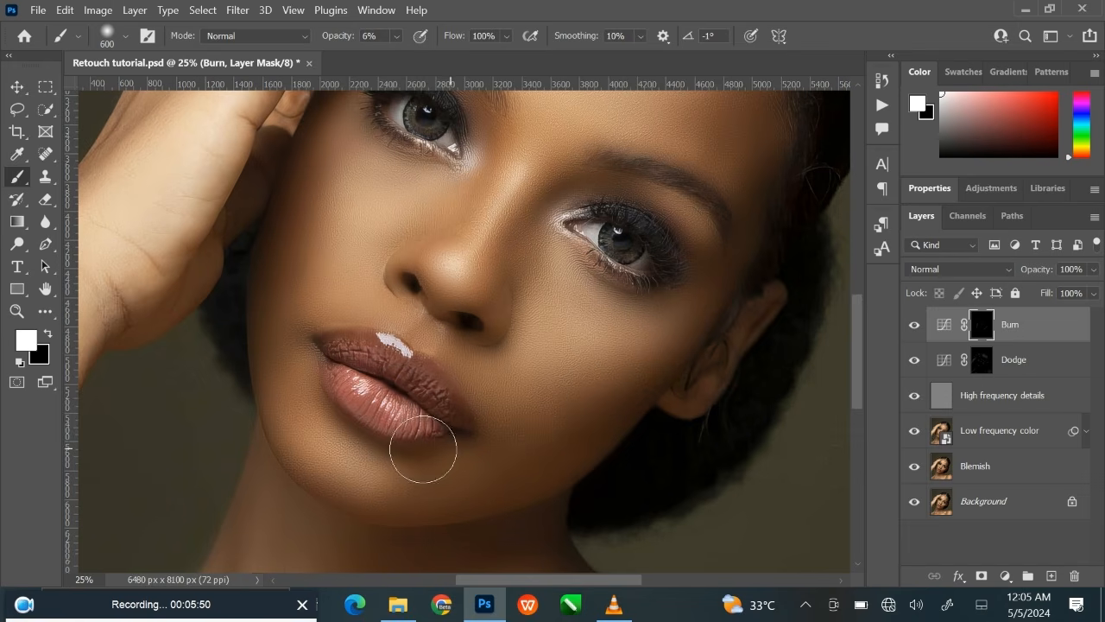
{"action": "key", "text": "bracketleft"}
{"action": "key", "text": "bracketleft"}
{"action": "key", "text": "bracketleft"}
Deepen the shadows on the neck below the jaw on the Burn mask, starting with a 300-pixel brush and enlarging it.
{"action": "left_click_drag", "start_coordinate": [599, 506], "coordinate": [585, 247]}
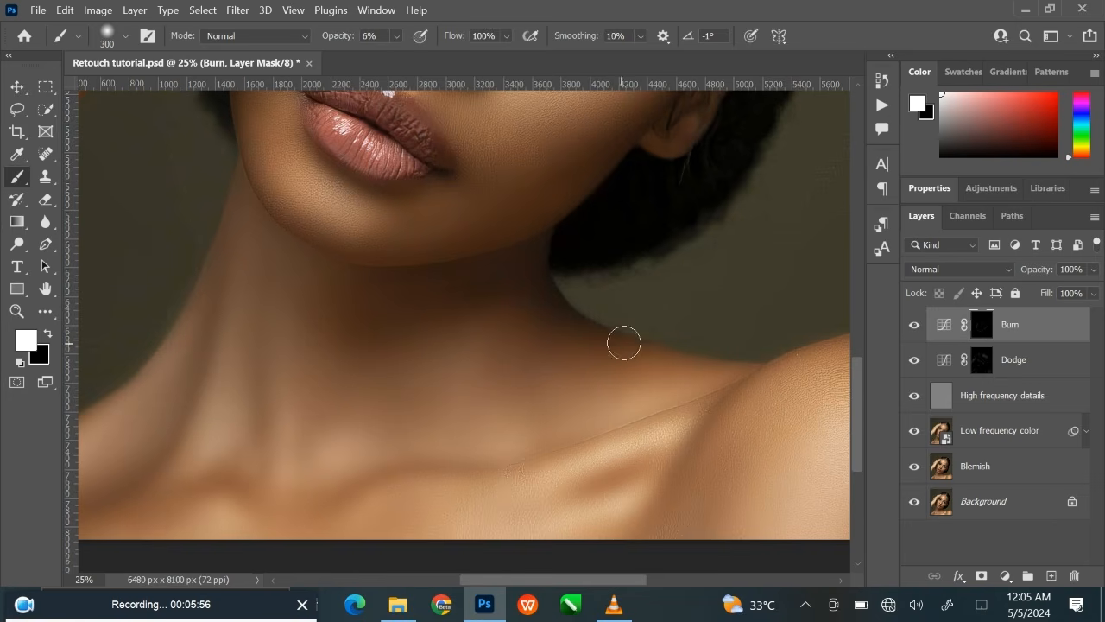
{"action": "key", "text": "bracketright"}
{"action": "key", "text": "bracketright"}
{"action": "key", "text": "bracketright"}
{"action": "mouse_move", "coordinate": [498, 324]}
{"action": "left_mouse_down"}
{"action": "mouse_move", "coordinate": [473, 308]}
{"action": "mouse_move", "coordinate": [498, 286]}
{"action": "mouse_move", "coordinate": [464, 300]}
{"action": "left_mouse_up"}
Burn the shoulder edges and the hollow beside the collarbone with a 300-pixel brush at 6% opacity.
{"action": "left_click_drag", "start_coordinate": [642, 469], "coordinate": [434, 412]}
{"action": "key", "text": "bracketleft"}
{"action": "key", "text": "bracketleft"}
{"action": "key", "text": "bracketleft"}
{"action": "key", "text": "bracketleft"}
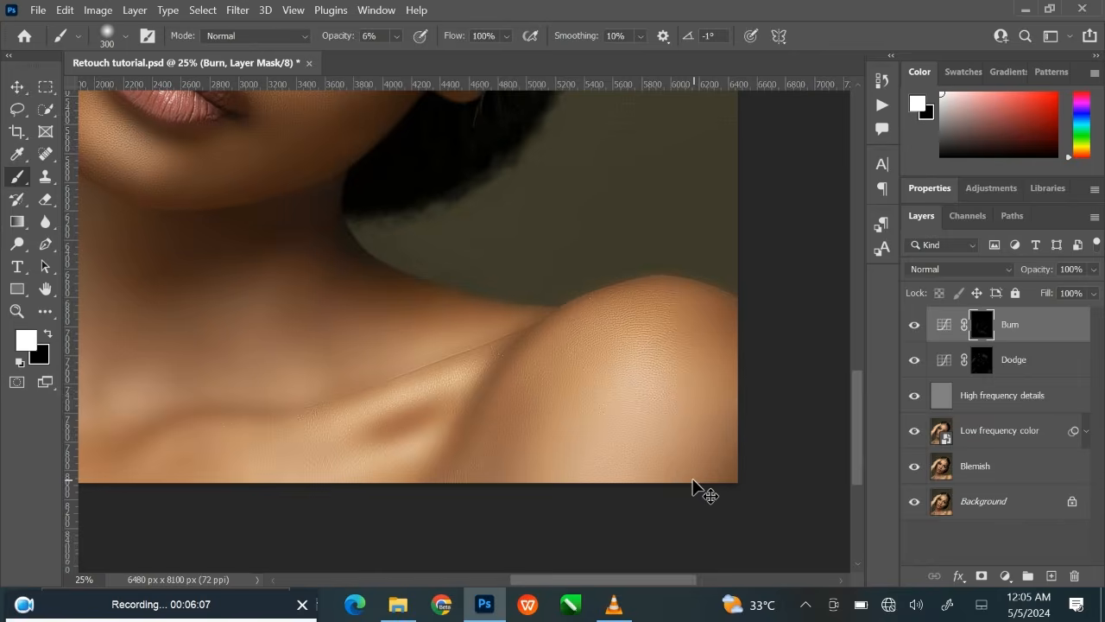
{"action": "key", "text": "ctrl+0"}
{"action": "left_click_drag", "start_coordinate": [679, 486], "coordinate": [676, 454]}
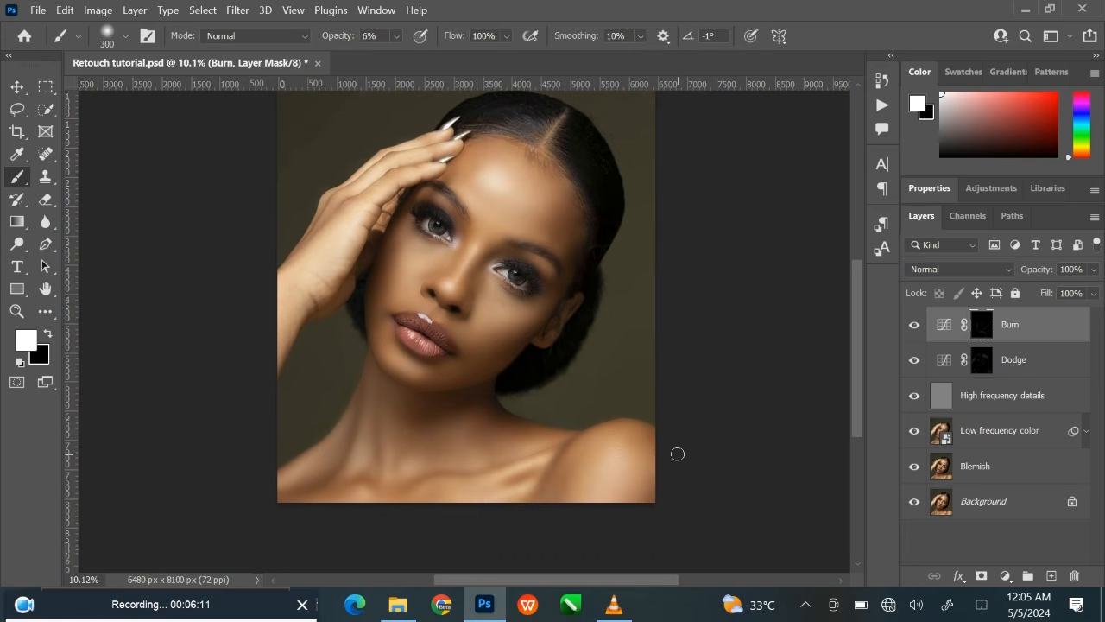
{"action": "scroll", "coordinate": [682, 456], "scroll_direction": "up", "scroll_amount": 3}
{"action": "left_click_drag", "start_coordinate": [682, 451], "coordinate": [698, 357]}
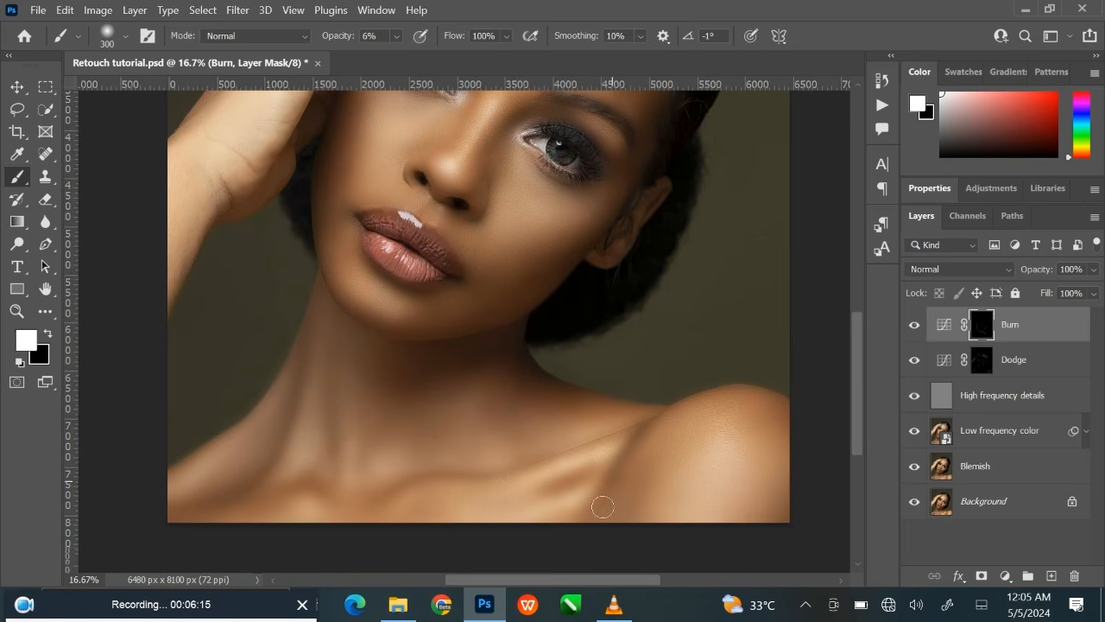
{"action": "key", "text": "bracketleft"}
Darken the edge of the raised forearm on the Burn mask with a 500-pixel brush, then reduce the brush to 300 pixels.
{"action": "left_click_drag", "start_coordinate": [365, 338], "coordinate": [406, 452]}
{"action": "key", "text": "bracketright"}
{"action": "key", "text": "bracketright"}
{"action": "key", "text": "bracketright"}
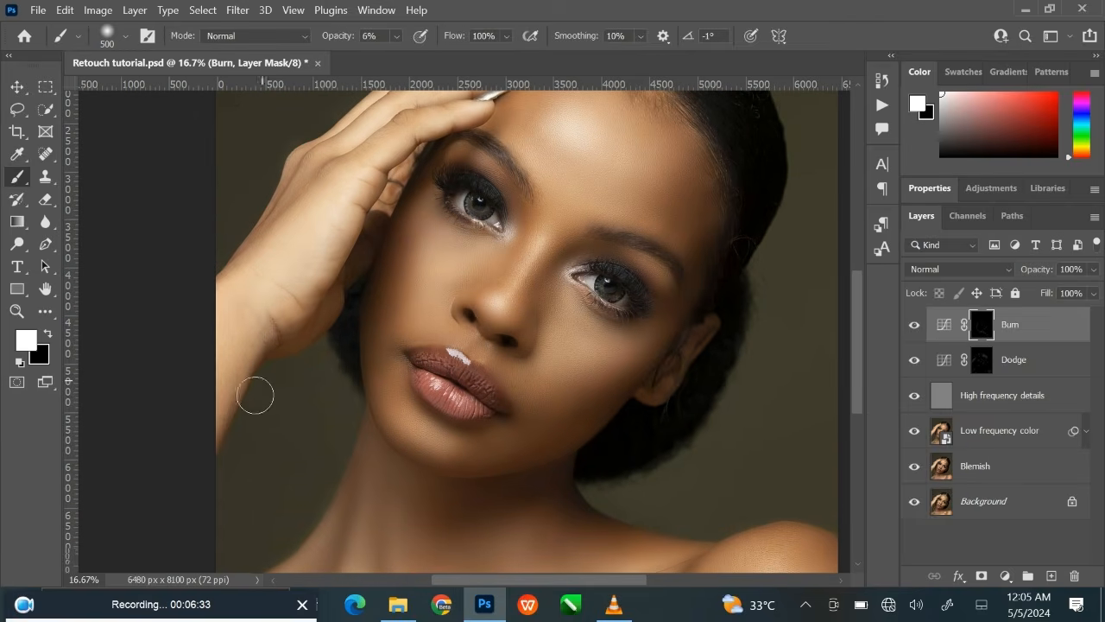
{"action": "key", "text": "bracketleft"}
{"action": "key", "text": "bracketleft"}
Toggle the Burn layer off and on to check the burning over the full portrait.
{"action": "key", "text": "ctrl+0"}
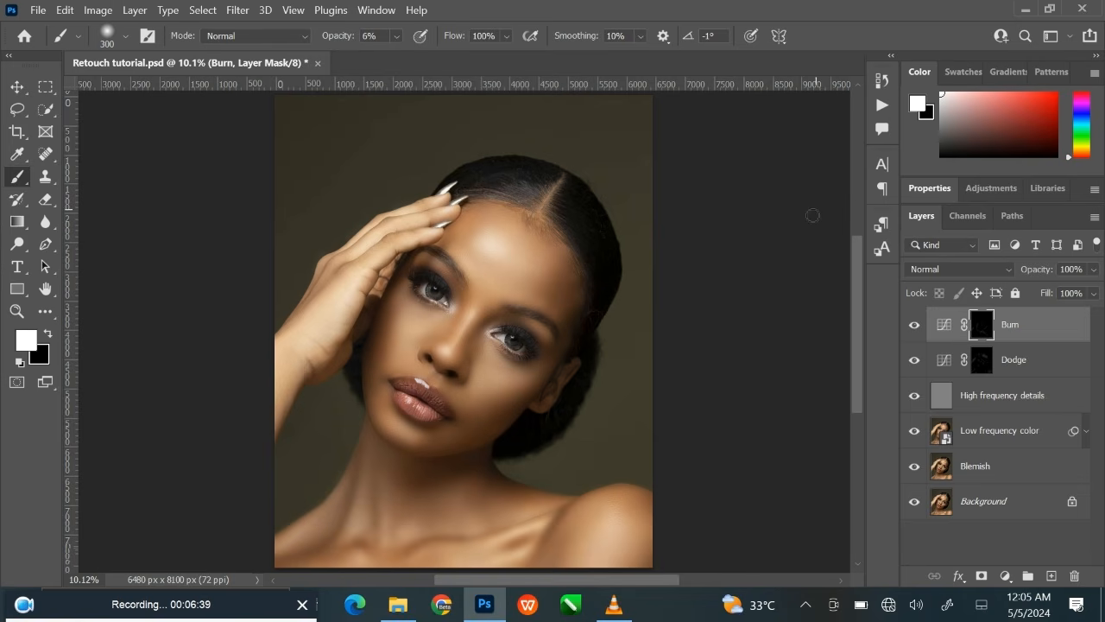
{"action": "left_click", "coordinate": [916, 327]}
{"action": "left_click", "coordinate": [915, 326]}
Burn the small shadows around the nose and upper lip, starting with a 250-pixel brush and reducing its size.
{"action": "key", "text": "ctrl+plus"}
{"action": "key", "text": "ctrl+plus"}
{"action": "key", "text": "ctrl+plus"}
{"action": "key", "text": "ctrl+plus"}
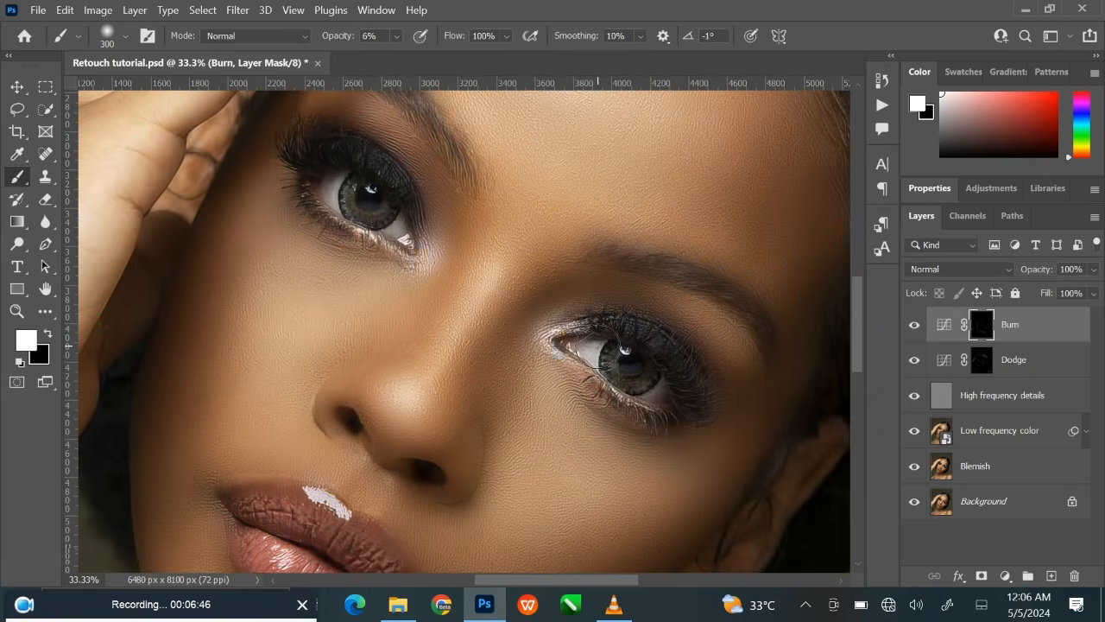
{"action": "left_click_drag", "start_coordinate": [506, 400], "coordinate": [616, 308]}
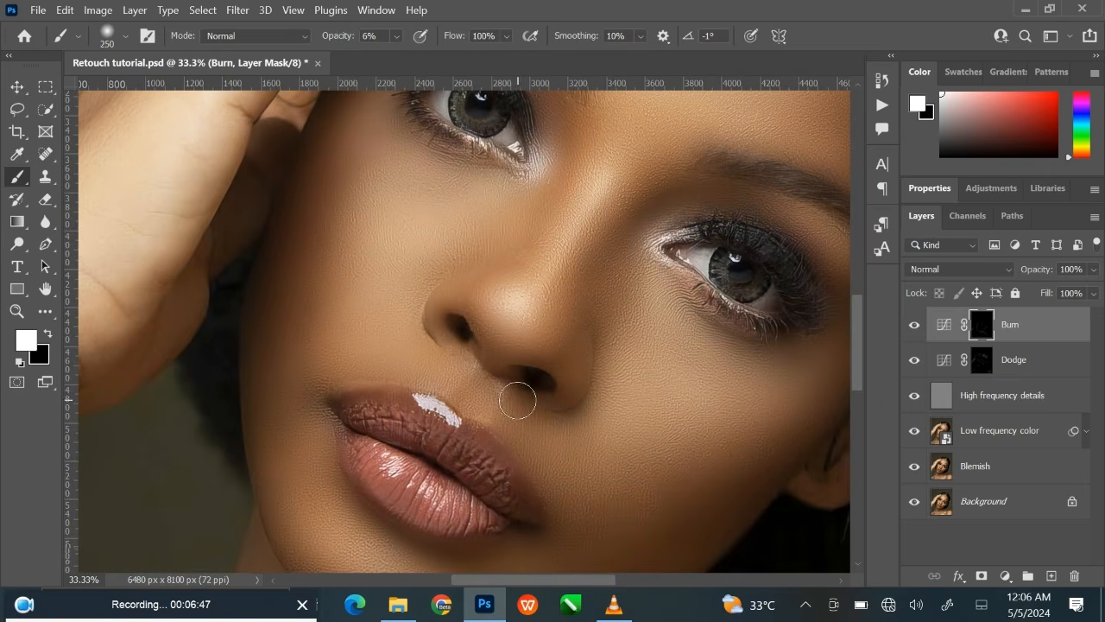
{"action": "key", "text": "bracketleft"}
{"action": "key", "text": "bracketleft"}
{"action": "key", "text": "bracketleft"}
{"action": "key", "text": "bracketleft"}
{"action": "key", "text": "bracketright"}
{"action": "key", "text": "bracketleft"}
{"action": "key", "text": "bracketleft"}
{"action": "key", "text": "bracketleft"}
{"action": "key", "text": "bracketright"}
Darken the crease between the lower lip and chin on the Burn mask, starting with a 90-pixel brush.
{"action": "left_click_drag", "start_coordinate": [589, 494], "coordinate": [624, 395]}
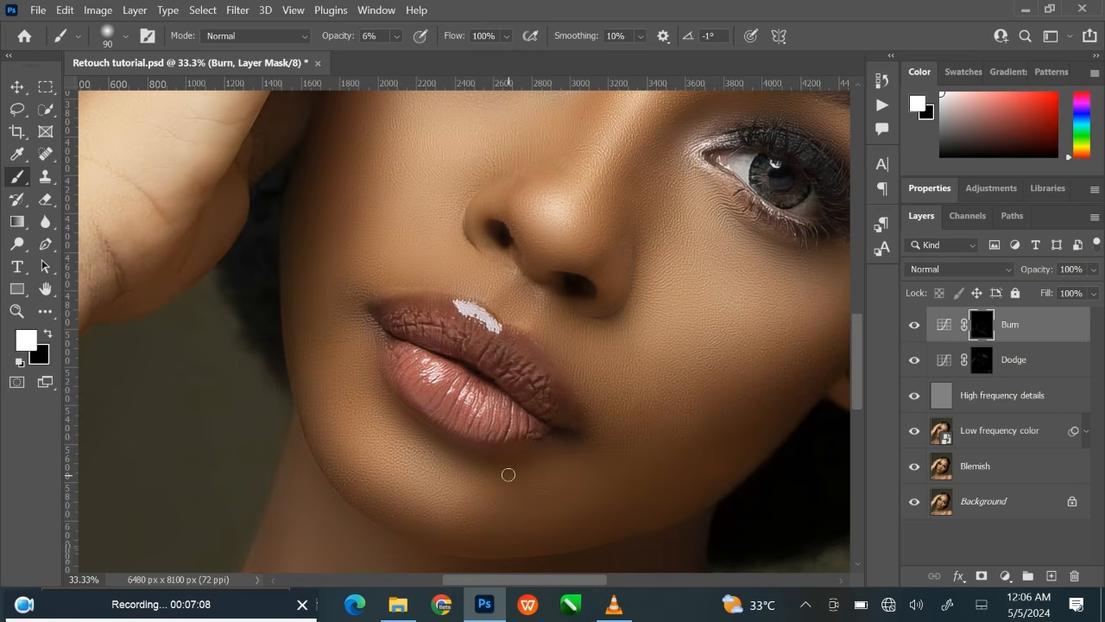
{"action": "key", "text": "bracketright"}
{"action": "key", "text": "bracketright"}
{"action": "key", "text": "bracketright"}
{"action": "key", "text": "bracketright"}
{"action": "key", "text": "bracketright"}
{"action": "key", "text": "bracketright"}
{"action": "key", "text": "bracketleft"}
{"action": "key", "text": "bracketleft"}
Brighten the upper lip highlight on the Dodge mask with a 125-pixel brush at 6% opacity.
{"action": "left_click", "coordinate": [982, 359]}
{"action": "key", "text": "bracketleft"}
{"action": "key", "text": "bracketleft"}
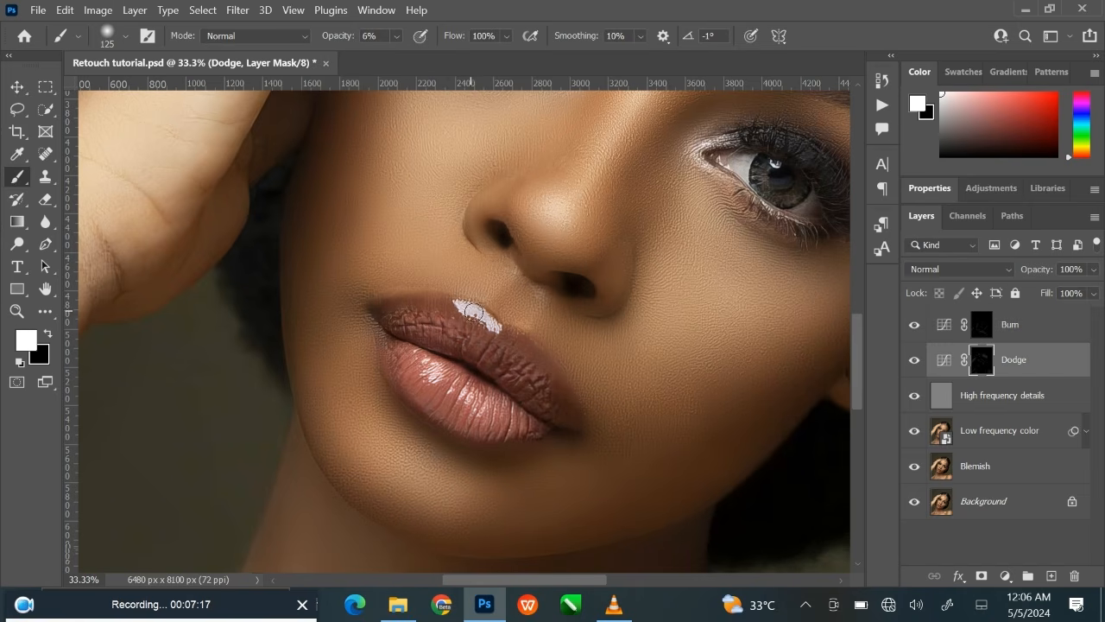
{"action": "mouse_move", "coordinate": [481, 321]}
{"action": "left_mouse_down"}
{"action": "mouse_move", "coordinate": [471, 307]}
{"action": "mouse_move", "coordinate": [497, 319]}
{"action": "mouse_move", "coordinate": [467, 310]}
{"action": "left_mouse_up"}
Review the full portrait by toggling the visibility of the Burn layer and the Dodge layer.
{"action": "key", "text": "ctrl+0"}
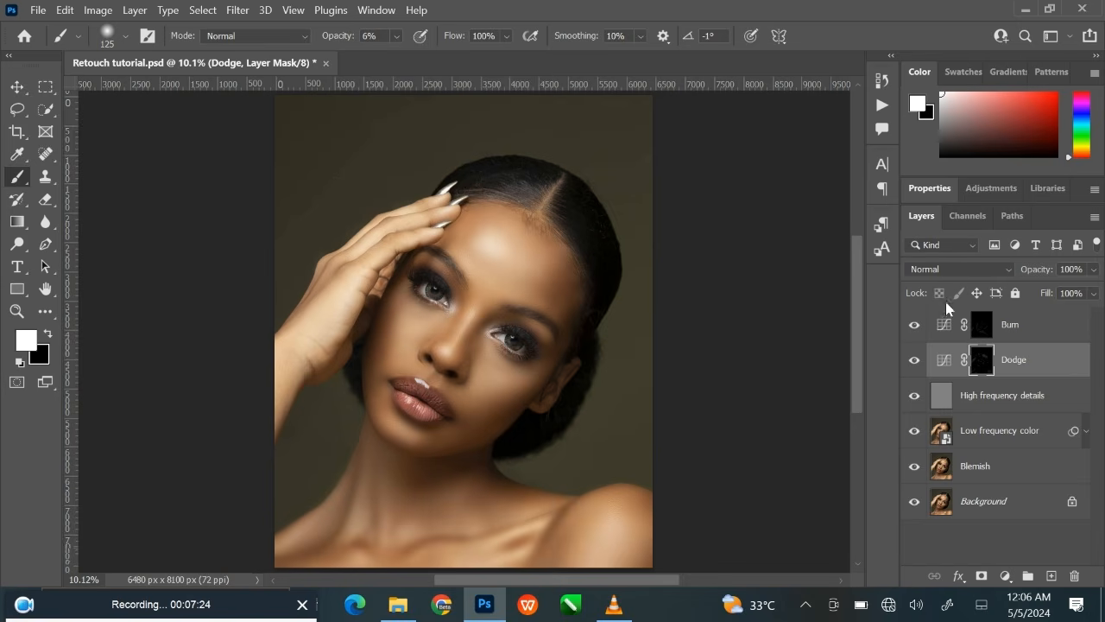
{"action": "left_click", "coordinate": [915, 326]}
{"action": "left_click", "coordinate": [916, 326]}
{"action": "left_click", "coordinate": [915, 360]}
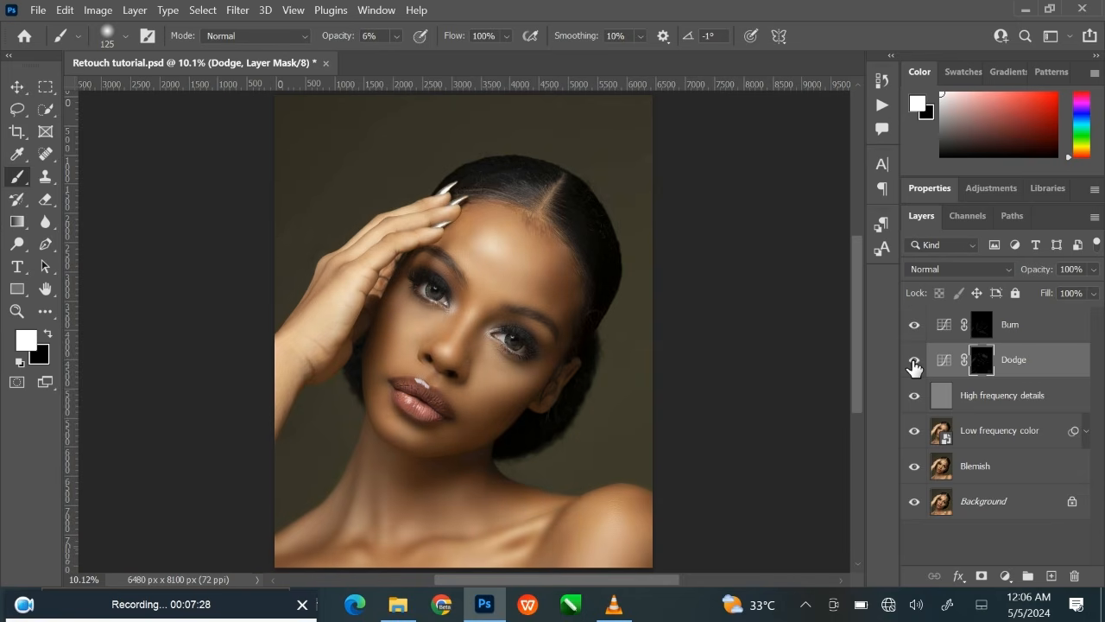
Deselect all layers and inspect the dodged and burned face up close before returning to the full portrait.
{"action": "left_click", "coordinate": [914, 360]}
{"action": "left_click", "coordinate": [17, 87]}
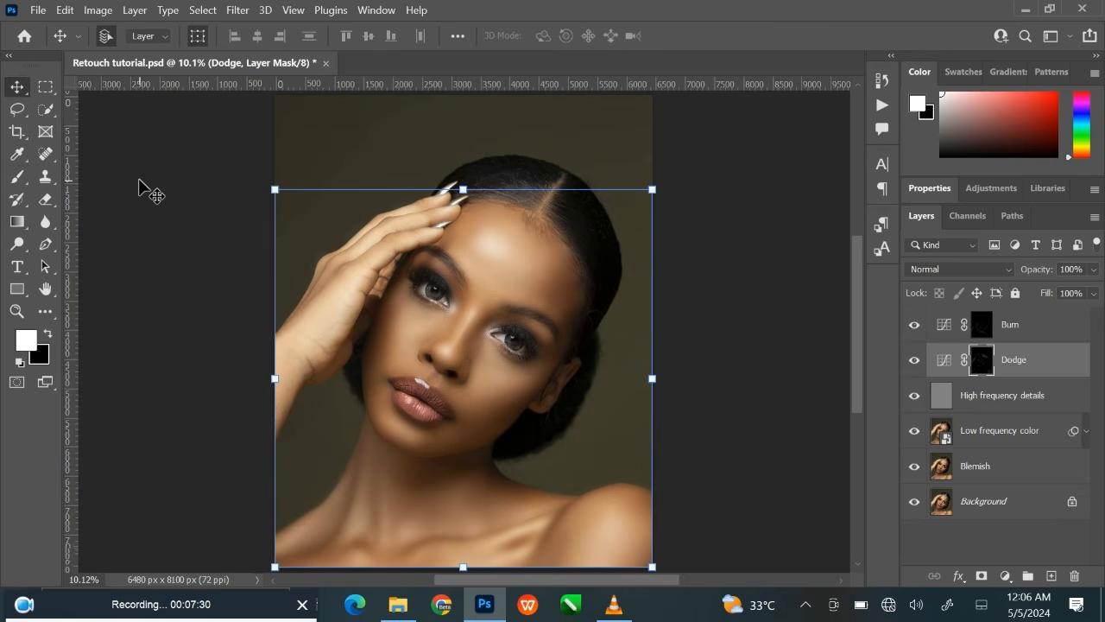
{"action": "left_click", "coordinate": [143, 188]}
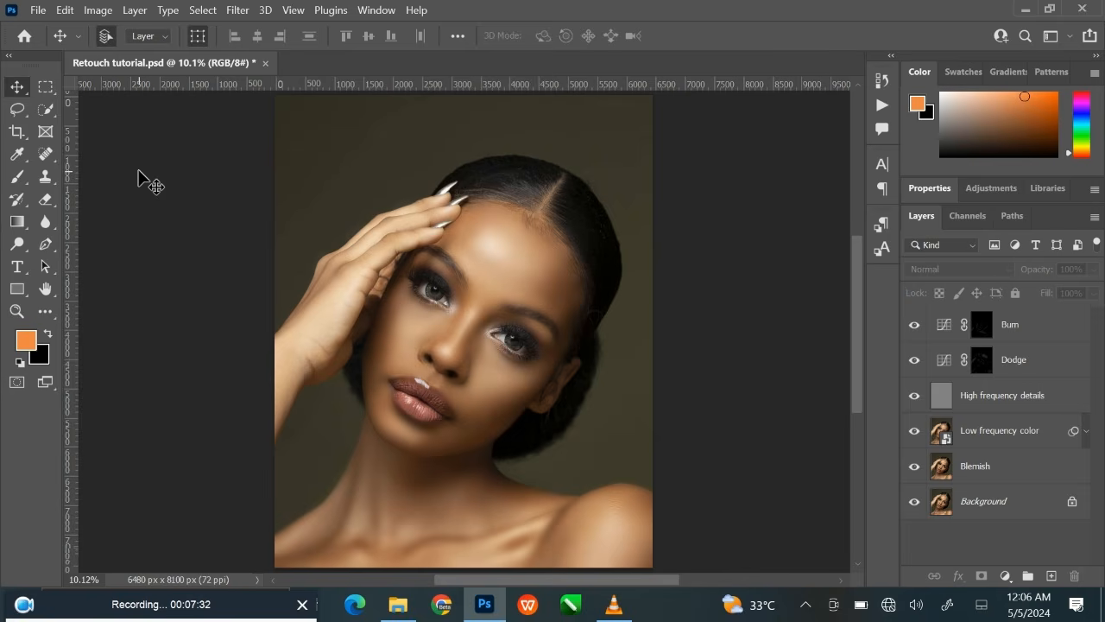
{"action": "key", "text": "ctrl+plus"}
{"action": "key", "text": "ctrl+plus"}
{"action": "key", "text": "ctrl+plus"}
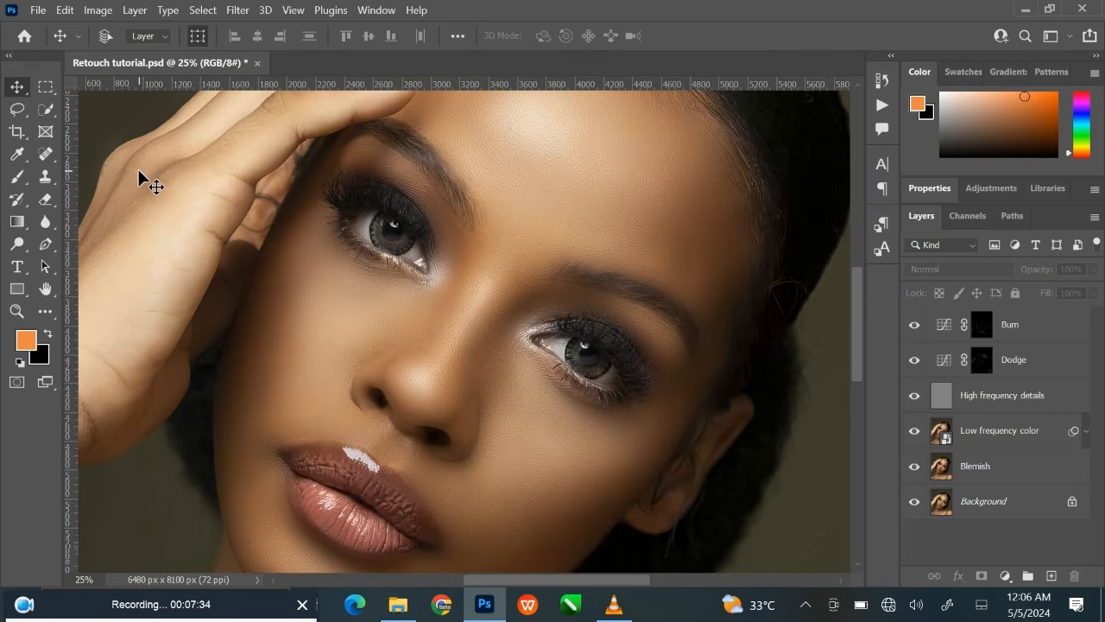
{"action": "key", "text": "ctrl+0"}
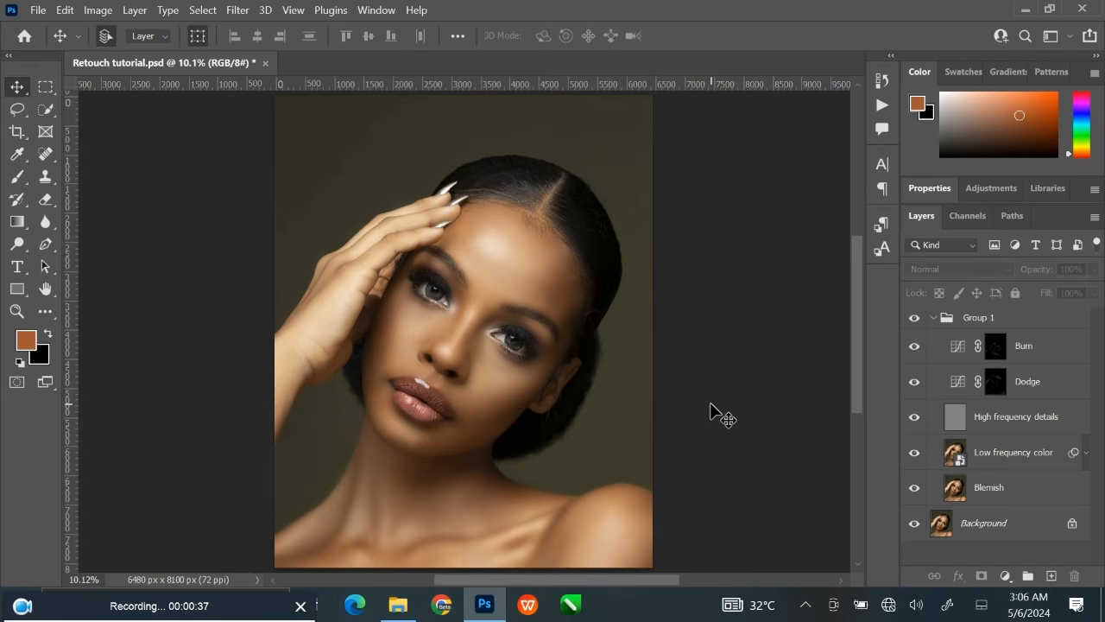
Stamp all visible layers into a new layer above the Burn layer and convert it to a Smart Object.
{"action": "left_click", "coordinate": [1058, 351]}
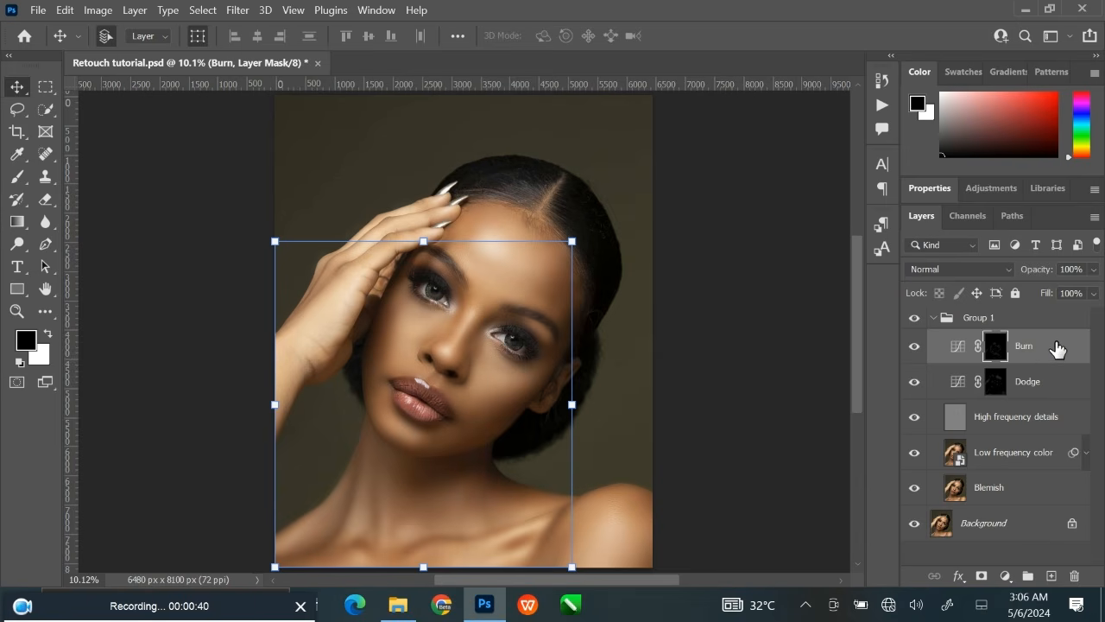
{"action": "left_click", "coordinate": [1060, 349]}
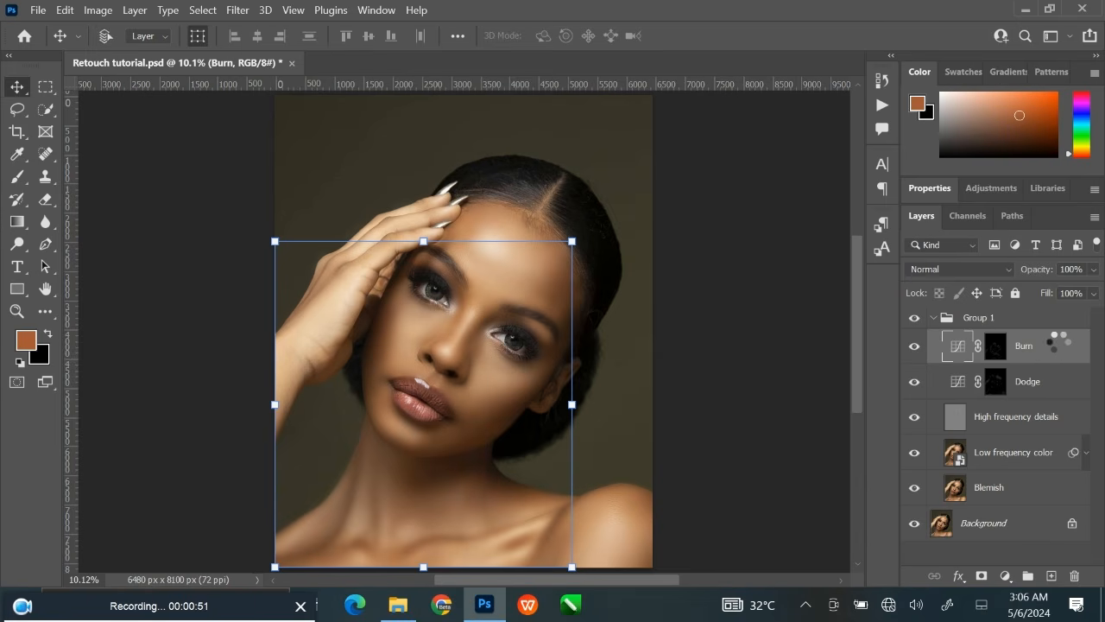
{"action": "key", "text": "ctrl+shift+alt+n"}
{"action": "key", "text": "ctrl+shift+alt+e"}
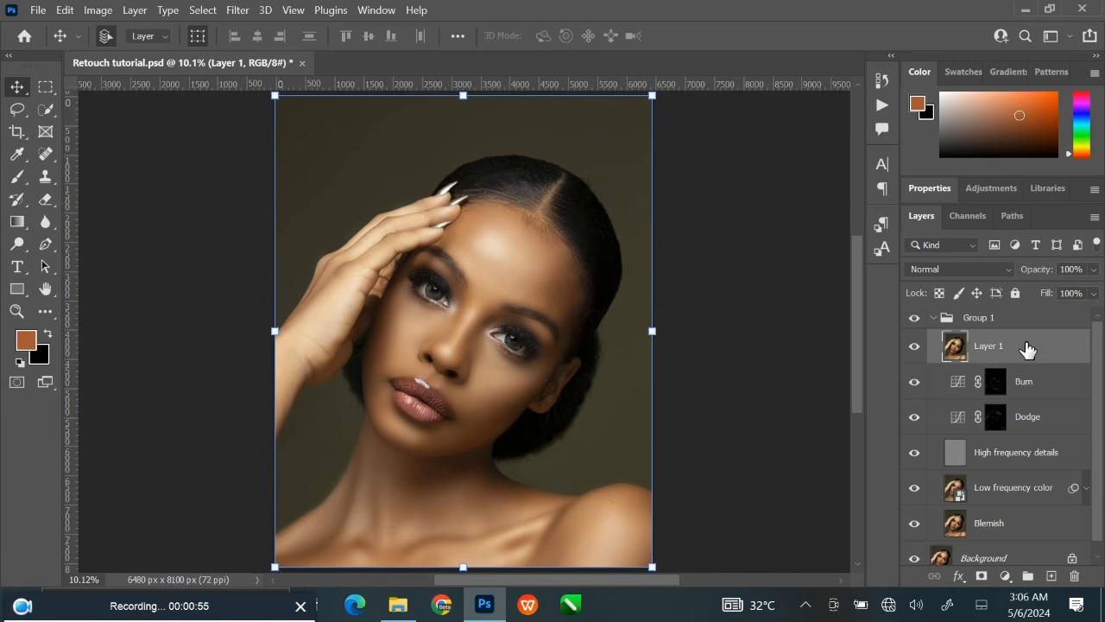
{"action": "right_click", "coordinate": [1026, 349]}
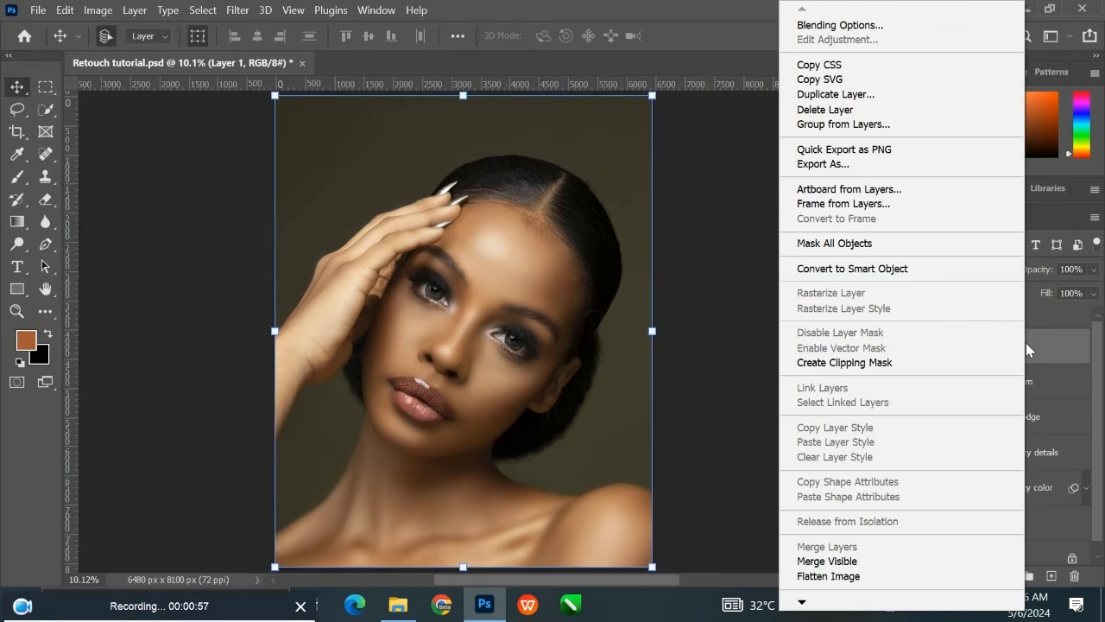
{"action": "left_click", "coordinate": [884, 269]}
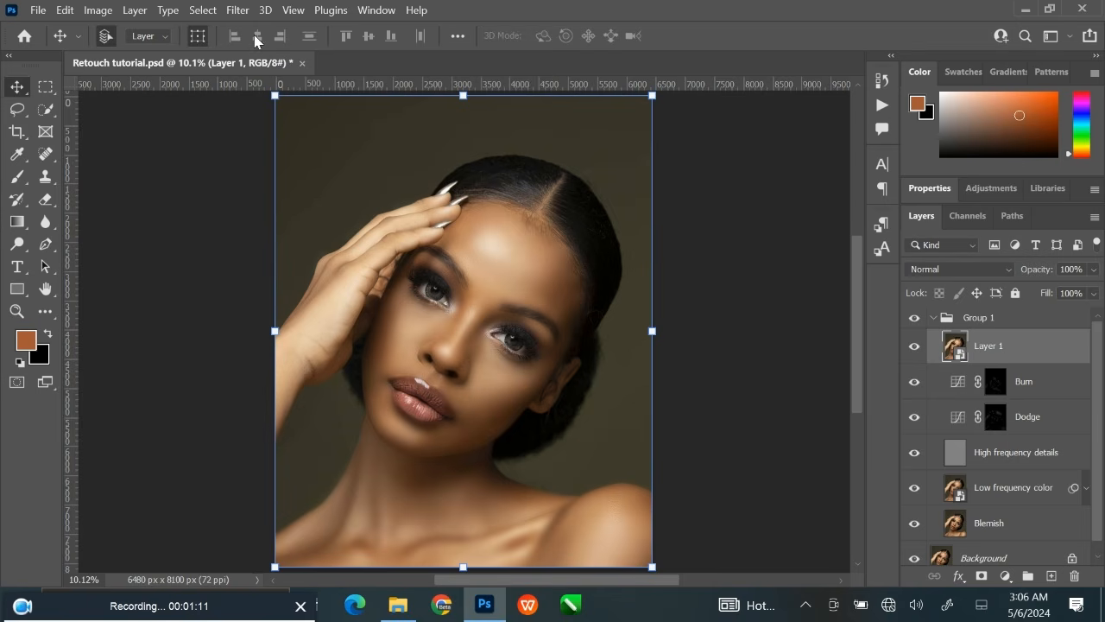
Open the Camera Raw Filter on the stamped Smart Object, keeping the Color profile.
{"action": "left_click", "coordinate": [238, 12]}
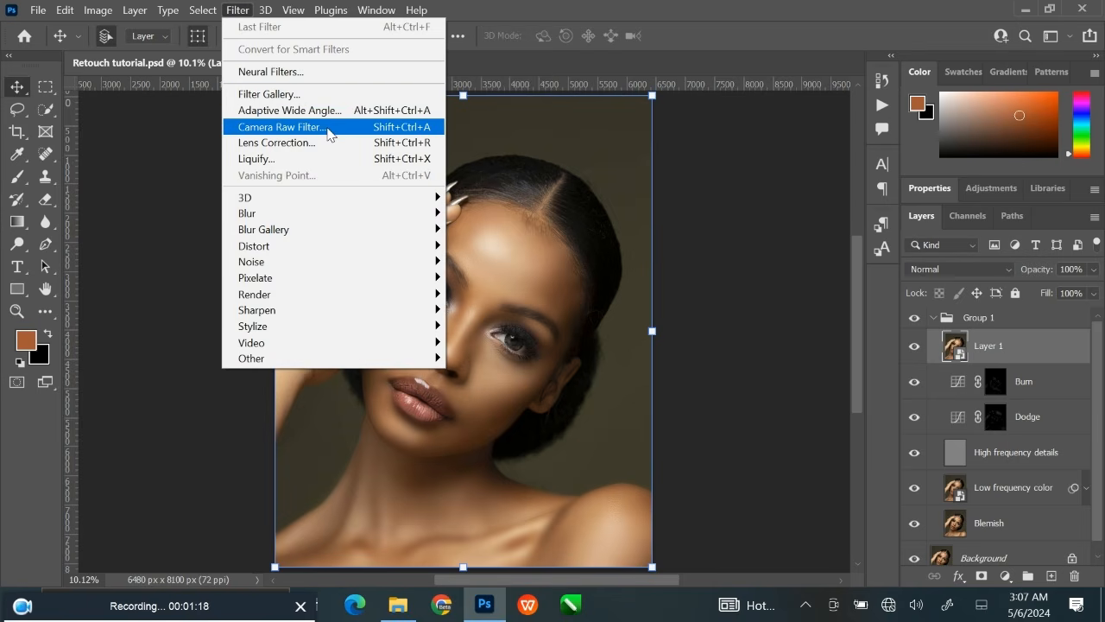
{"action": "left_click", "coordinate": [329, 134]}
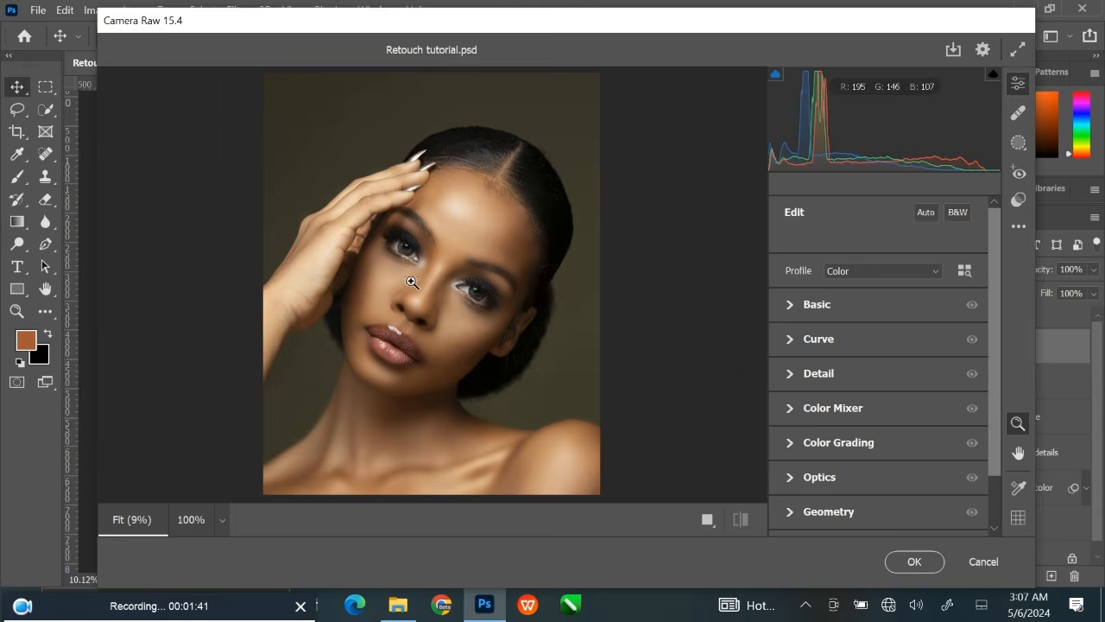
{"action": "left_click_drag", "start_coordinate": [412, 285], "coordinate": [455, 289]}
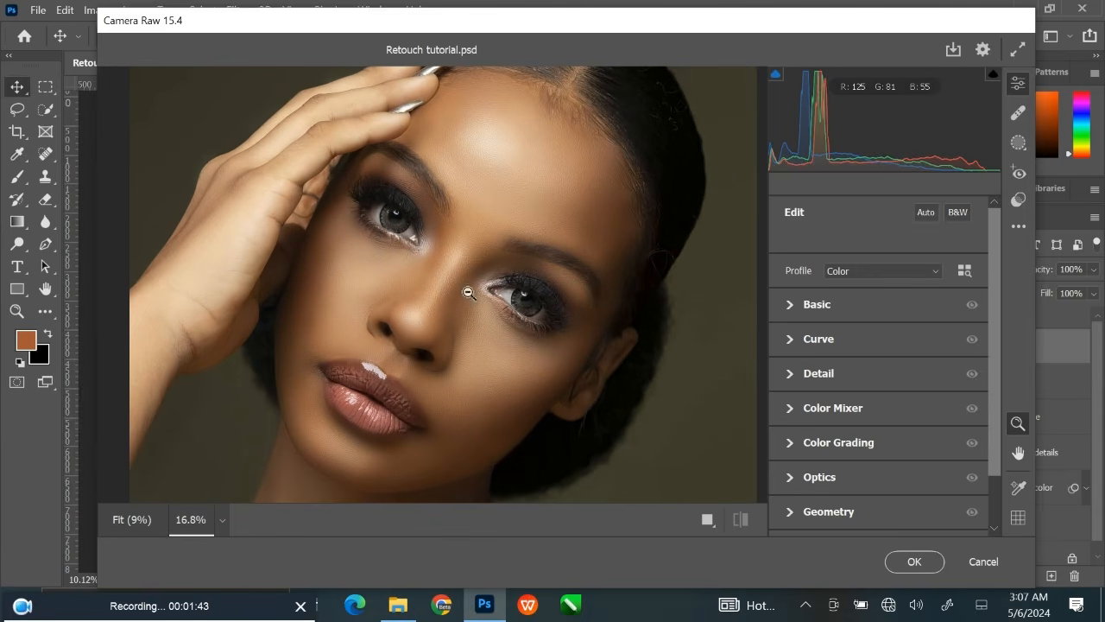
{"action": "left_click", "coordinate": [932, 273]}
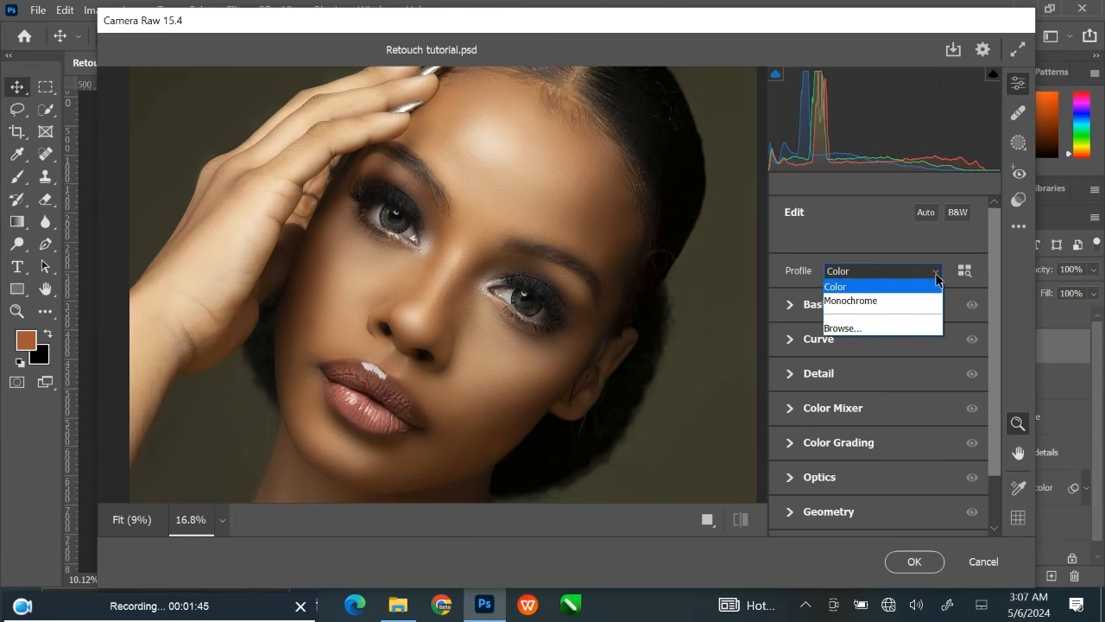
{"action": "left_click", "coordinate": [864, 288]}
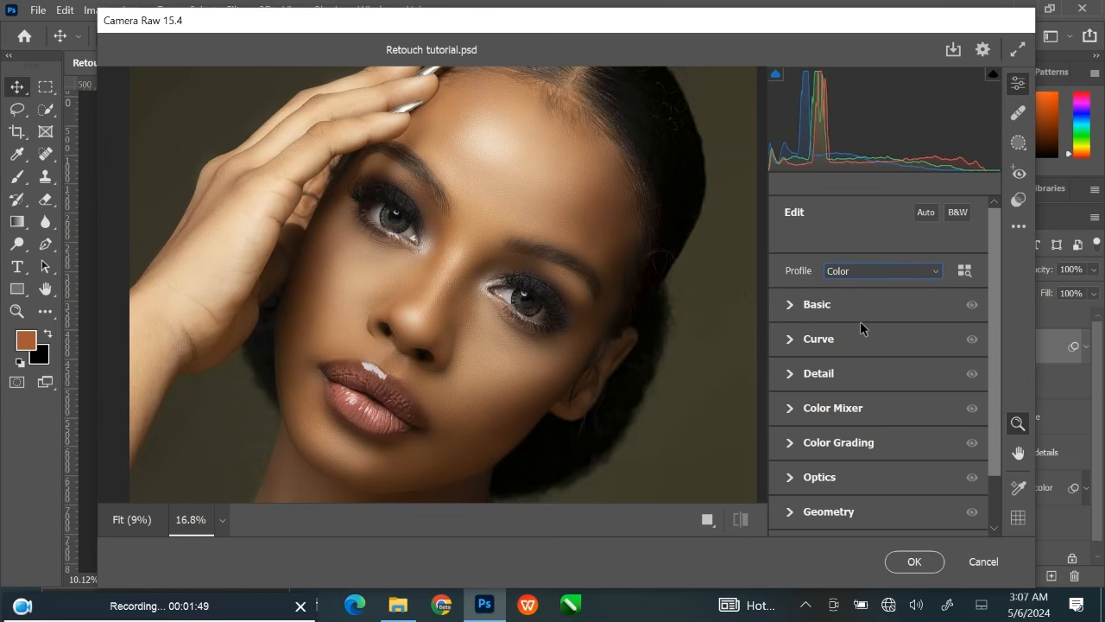
Set the white balance in the Basic adjustments to Temperature -8 and Tint +9.
{"action": "scroll", "coordinate": [846, 354], "scroll_direction": "down", "scroll_amount": 2}
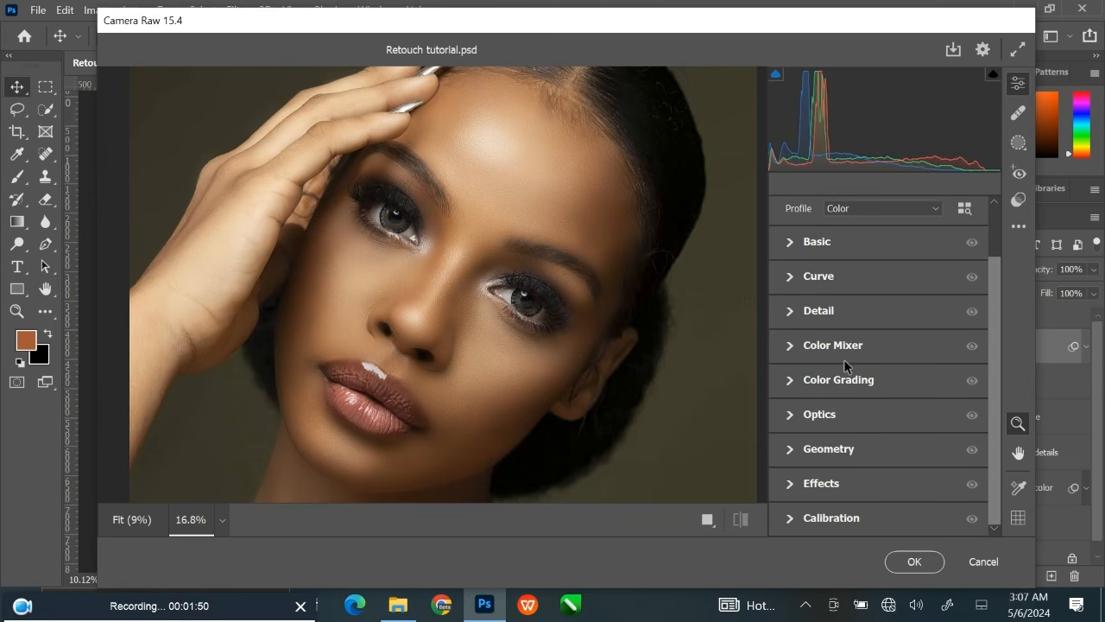
{"action": "left_click", "coordinate": [794, 243]}
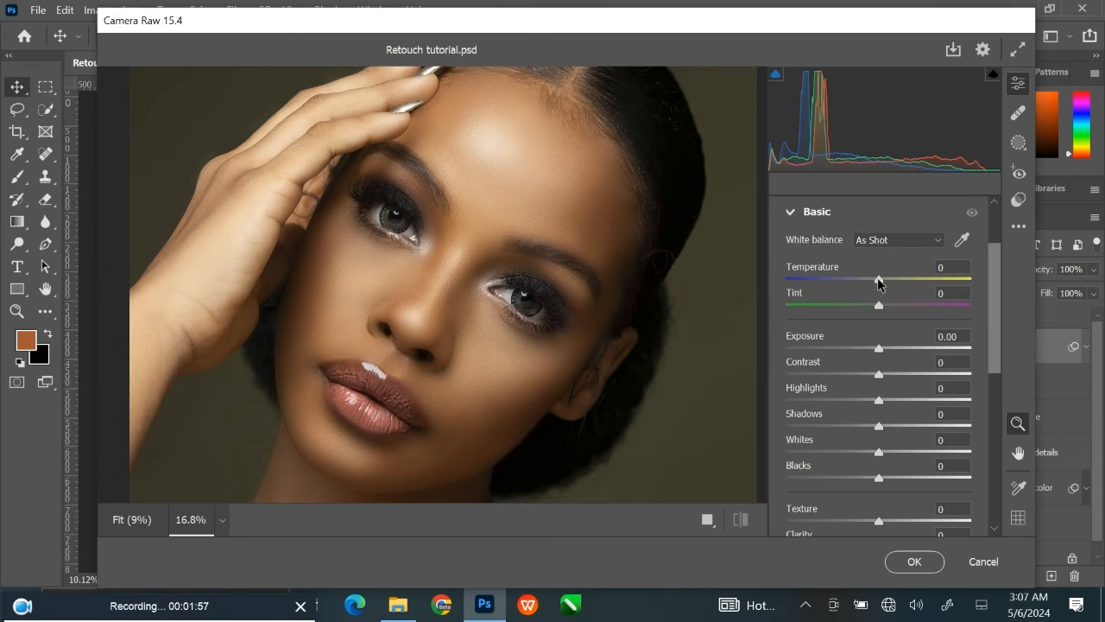
{"action": "left_click_drag", "start_coordinate": [878, 283], "coordinate": [872, 285]}
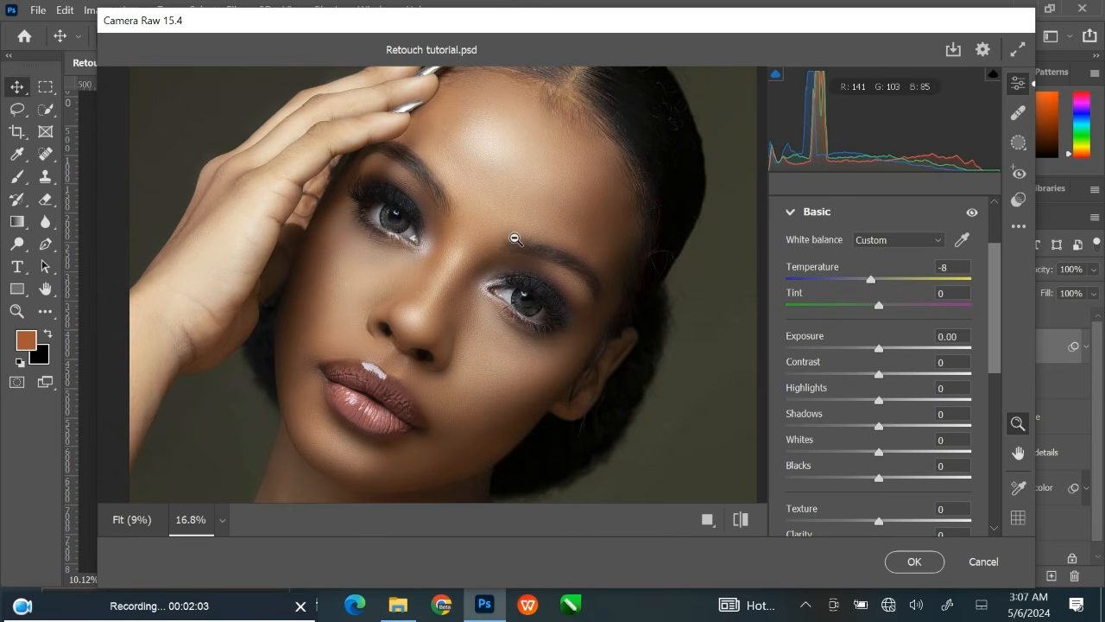
{"action": "left_click", "coordinate": [952, 266]}
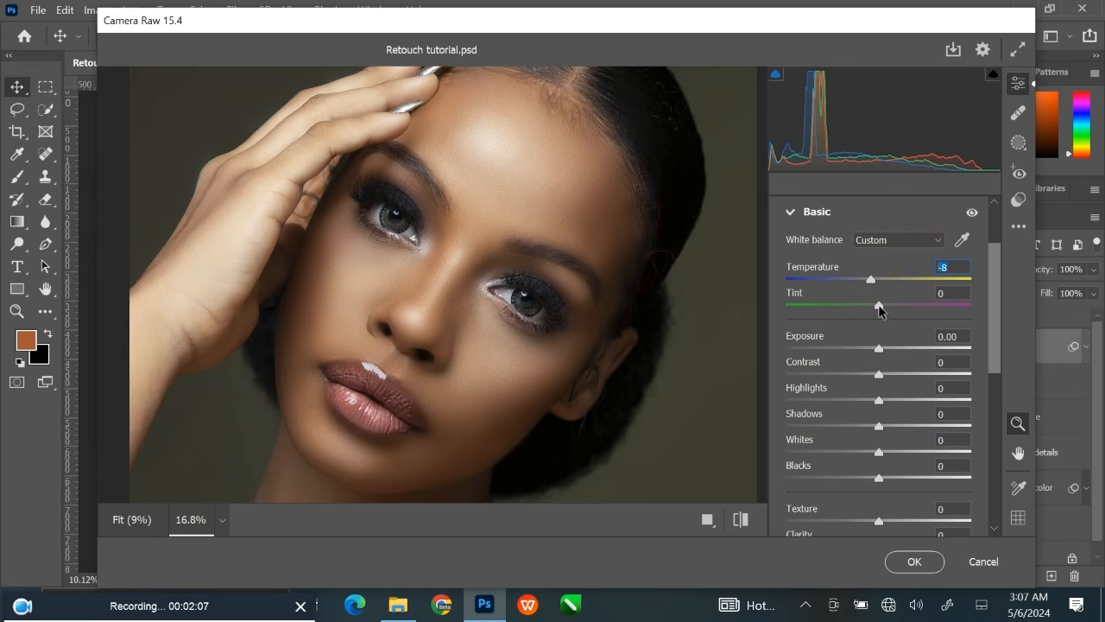
{"action": "left_click_drag", "start_coordinate": [879, 306], "coordinate": [889, 311]}
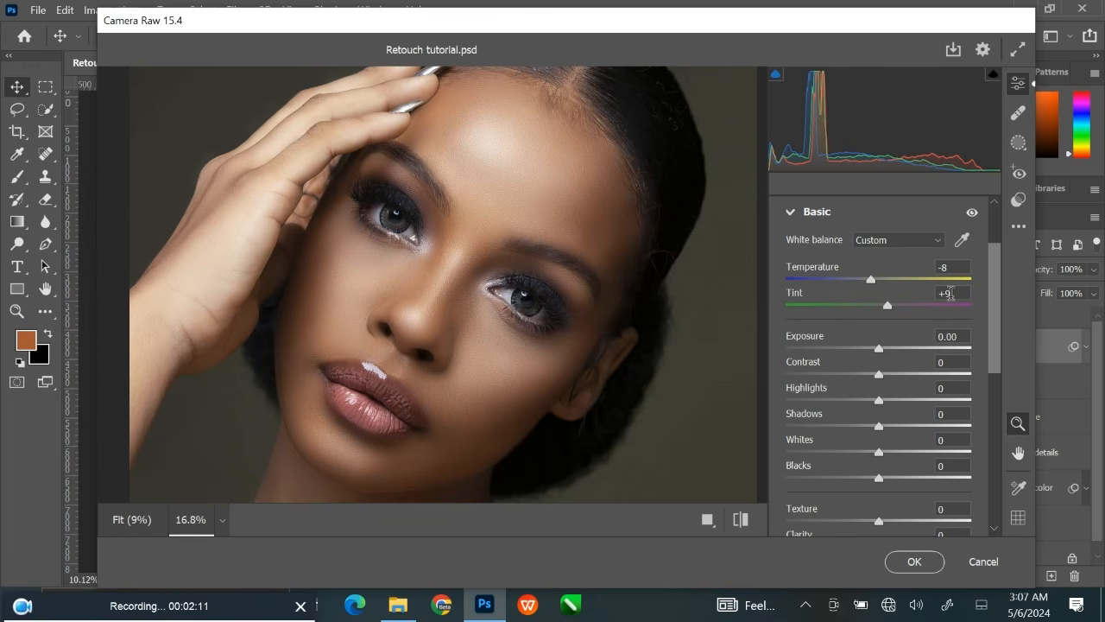
{"action": "left_click", "coordinate": [952, 294]}
{"action": "left_click", "coordinate": [913, 387]}
Set the portrait's Exposure to +0.10.
{"action": "left_click_drag", "start_coordinate": [879, 352], "coordinate": [883, 352]}
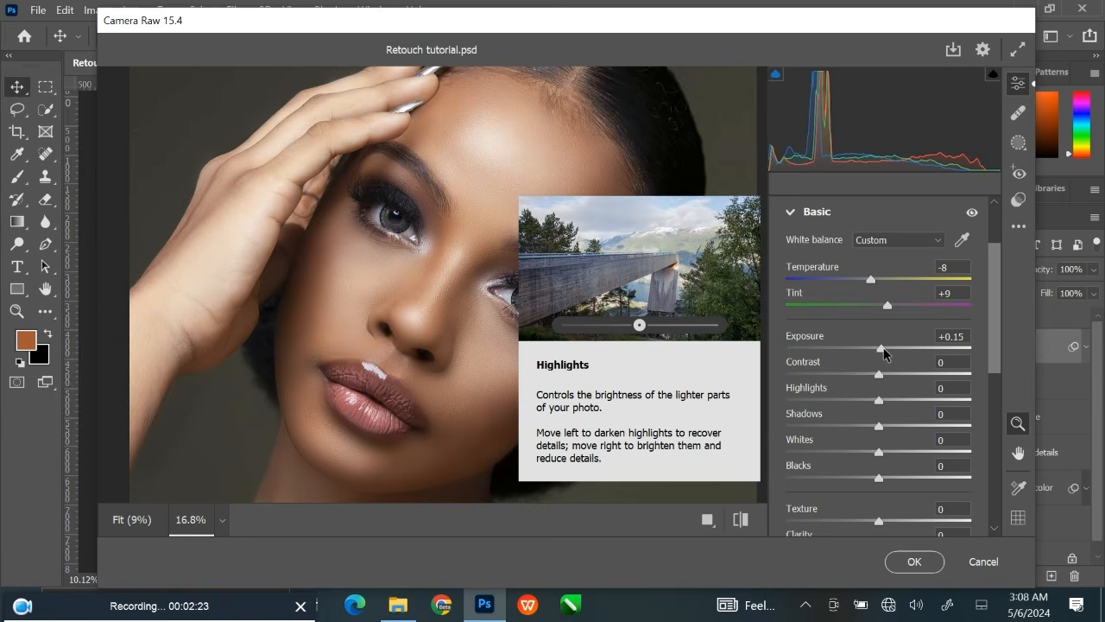
{"action": "left_click_drag", "start_coordinate": [883, 352], "coordinate": [880, 352]}
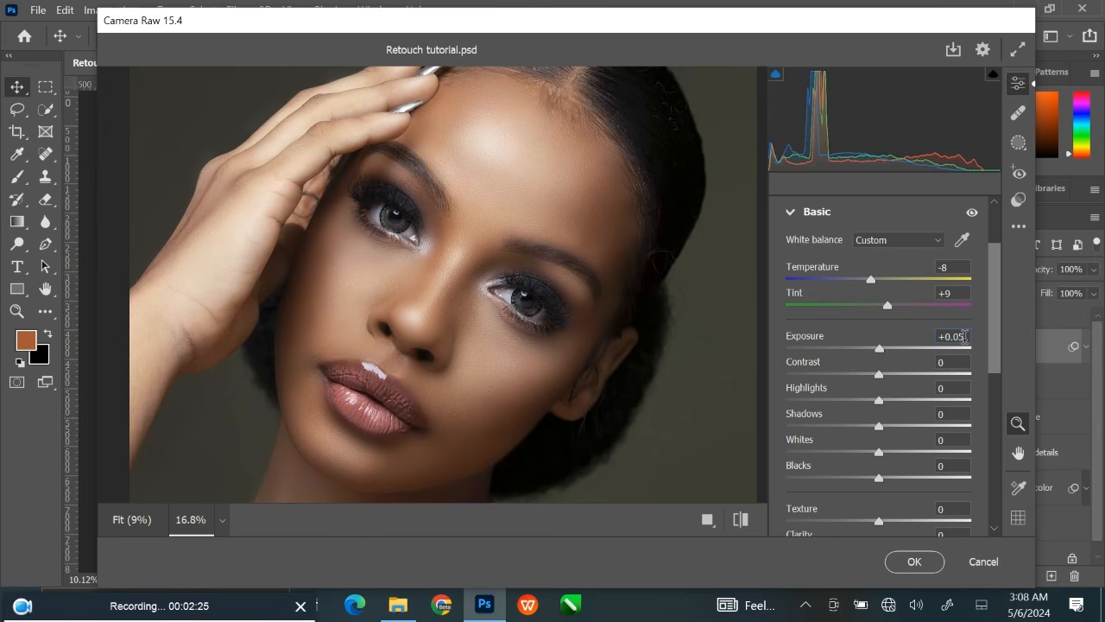
{"action": "left_click", "coordinate": [964, 336]}
{"action": "key", "text": "BackSpace"}
{"action": "key", "text": "BackSpace"}
{"action": "type", "text": "1"}
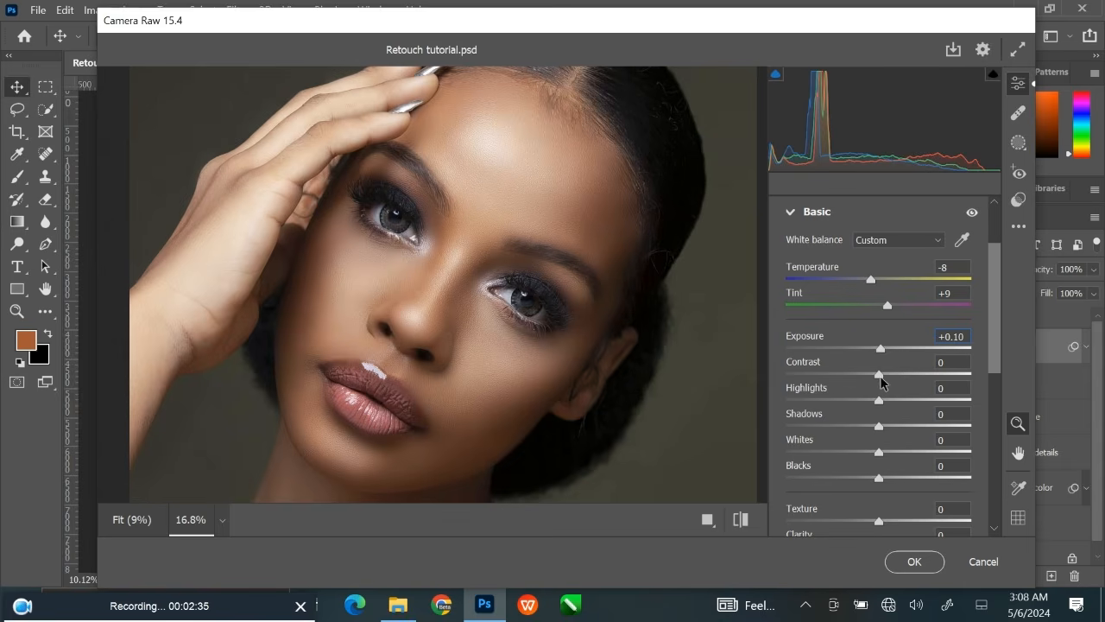
Raise the portrait's Contrast to +25 and Highlights to +26.
{"action": "left_click_drag", "start_coordinate": [879, 377], "coordinate": [903, 378]}
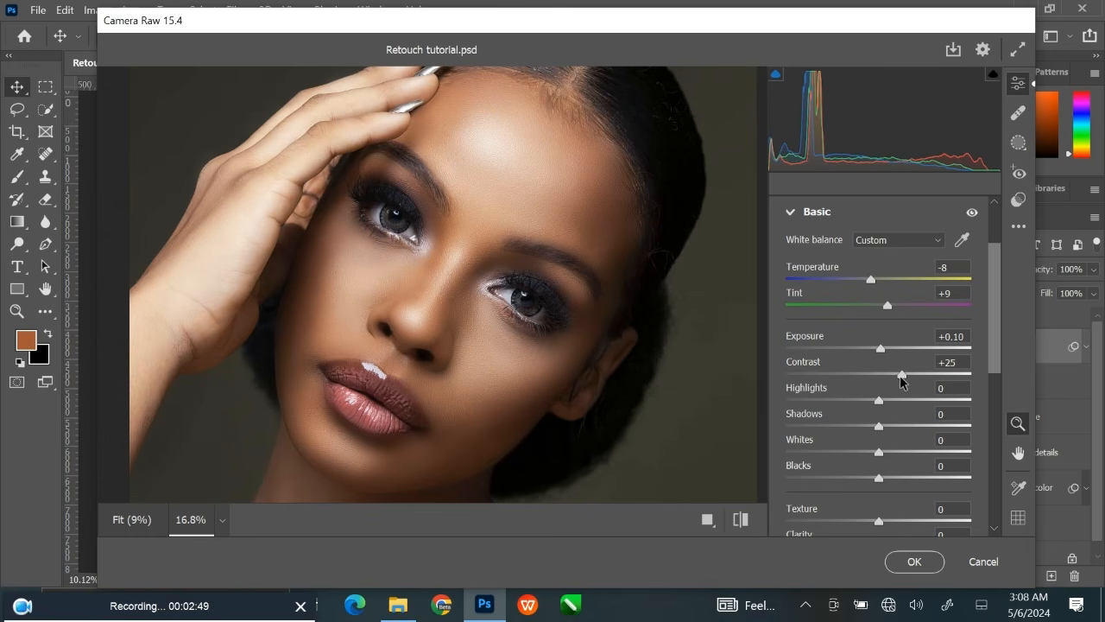
{"action": "left_click", "coordinate": [936, 367]}
{"action": "left_click_drag", "start_coordinate": [882, 404], "coordinate": [902, 403]}
{"action": "scroll", "coordinate": [582, 365], "scroll_direction": "down", "scroll_amount": 3}
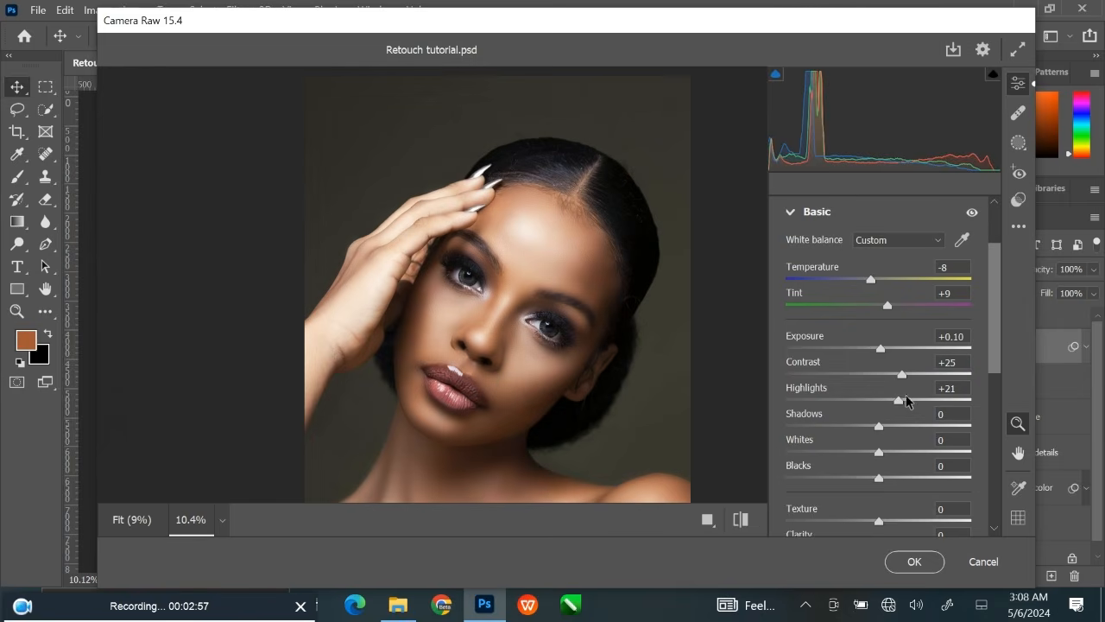
{"action": "left_click_drag", "start_coordinate": [900, 404], "coordinate": [903, 405]}
{"action": "left_click_drag", "start_coordinate": [903, 399], "coordinate": [905, 399]}
{"action": "mouse_move", "coordinate": [905, 422]}
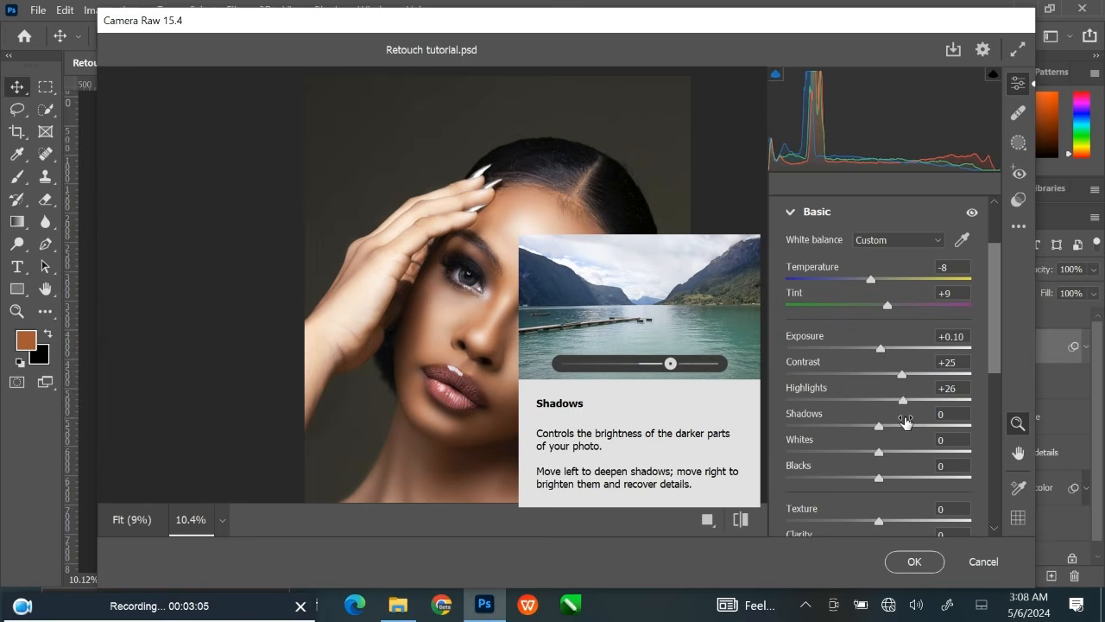
Raise Texture to +40 and check the skin detail around the eyes and nose up close.
{"action": "scroll", "coordinate": [906, 422], "scroll_direction": "down", "scroll_amount": 3}
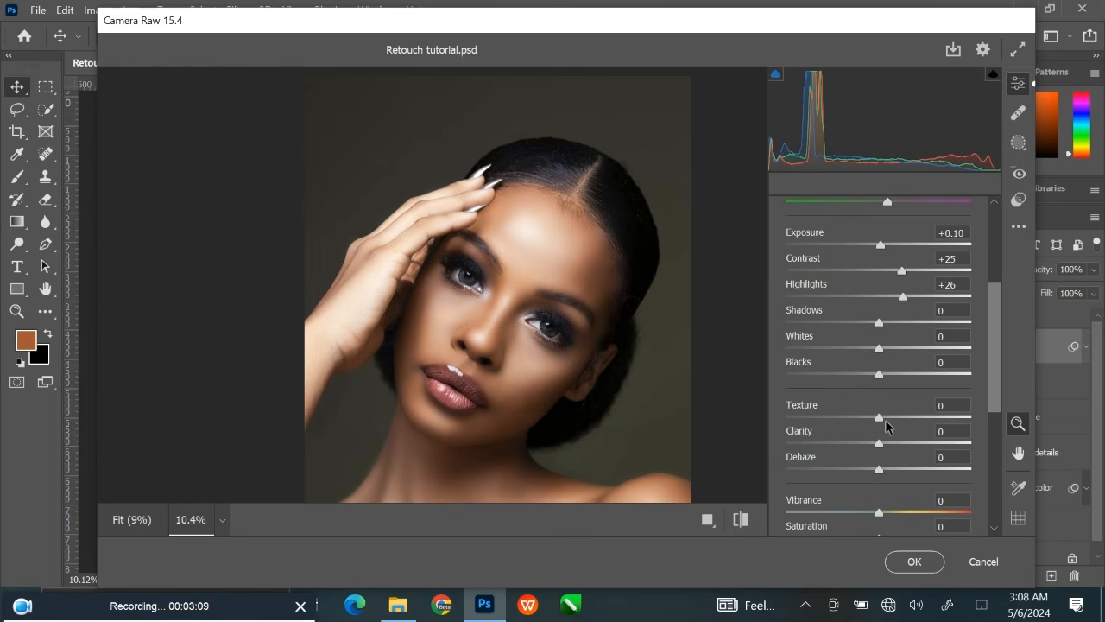
{"action": "left_click_drag", "start_coordinate": [886, 424], "coordinate": [916, 421]}
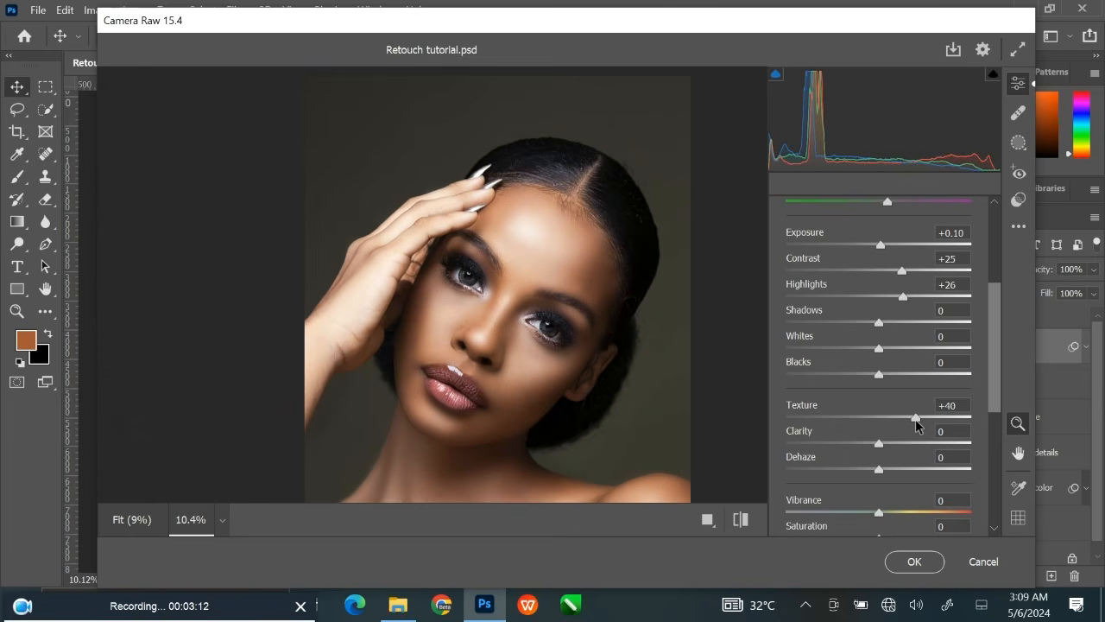
{"action": "left_click", "coordinate": [951, 405]}
{"action": "left_click_drag", "start_coordinate": [557, 328], "coordinate": [626, 335]}
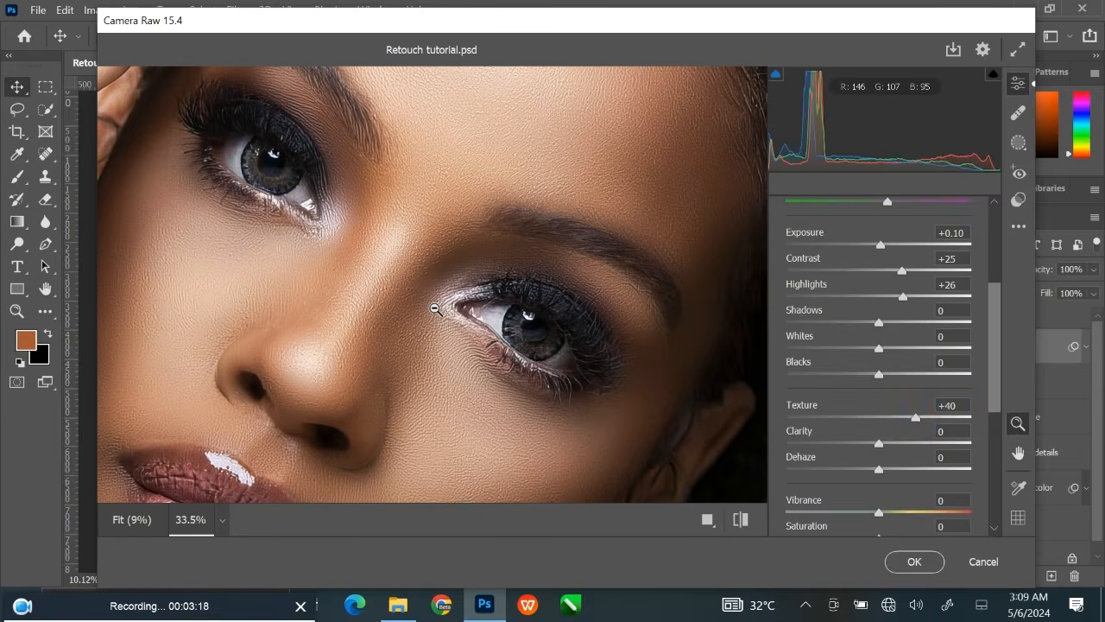
{"action": "left_click_drag", "start_coordinate": [437, 309], "coordinate": [346, 291]}
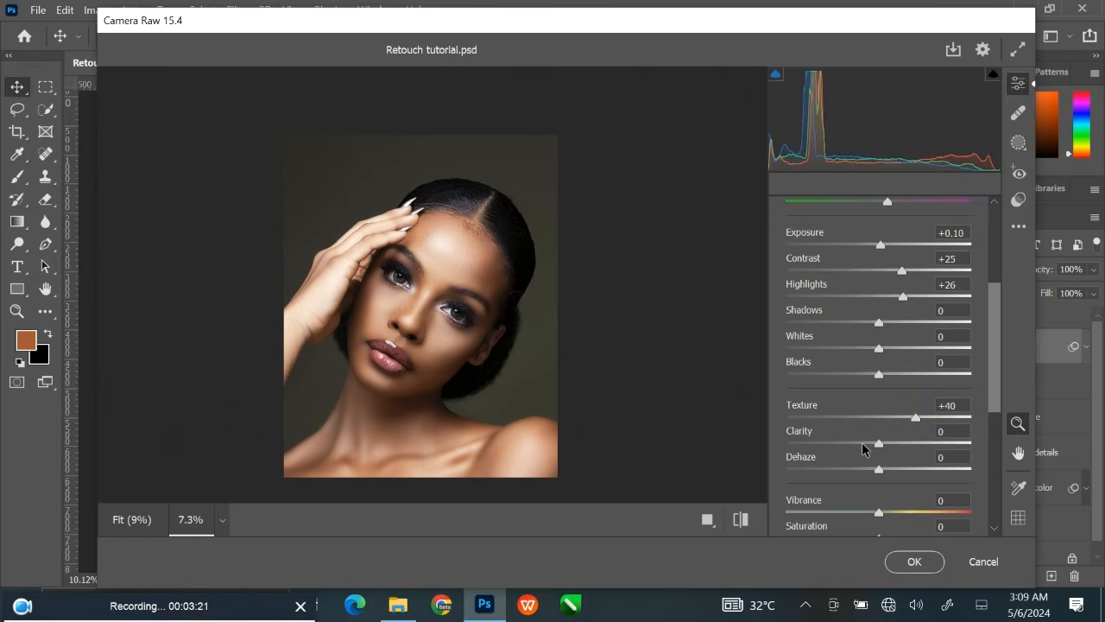
Set Clarity to +21 and Vibrance to +35.
{"action": "left_click_drag", "start_coordinate": [878, 447], "coordinate": [899, 447]}
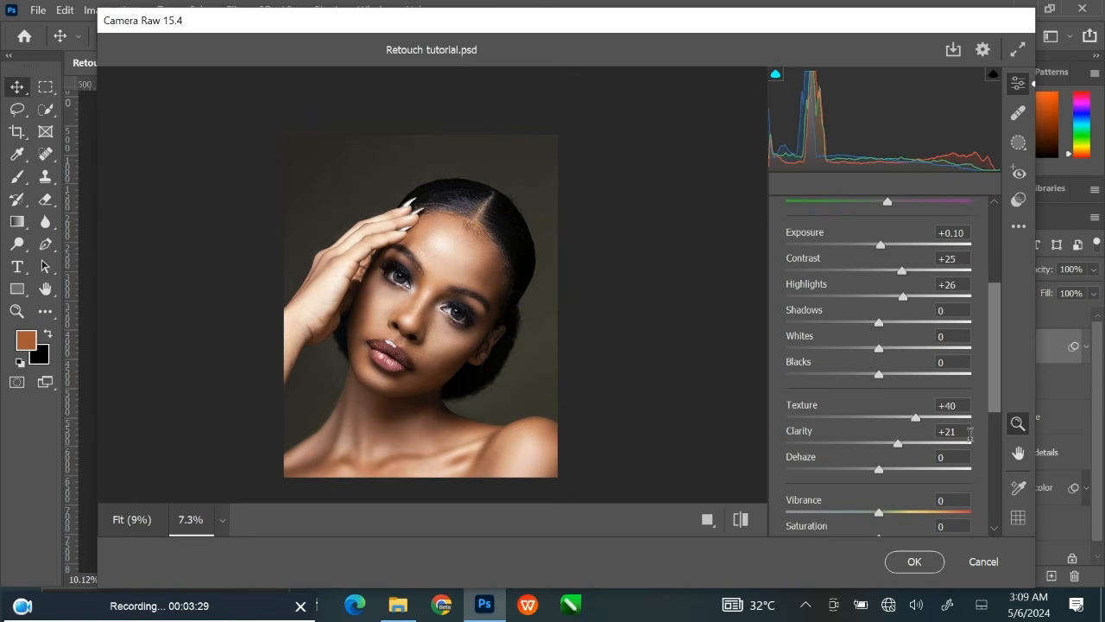
{"action": "left_click", "coordinate": [958, 432]}
{"action": "scroll", "coordinate": [889, 447], "scroll_direction": "down", "scroll_amount": 3}
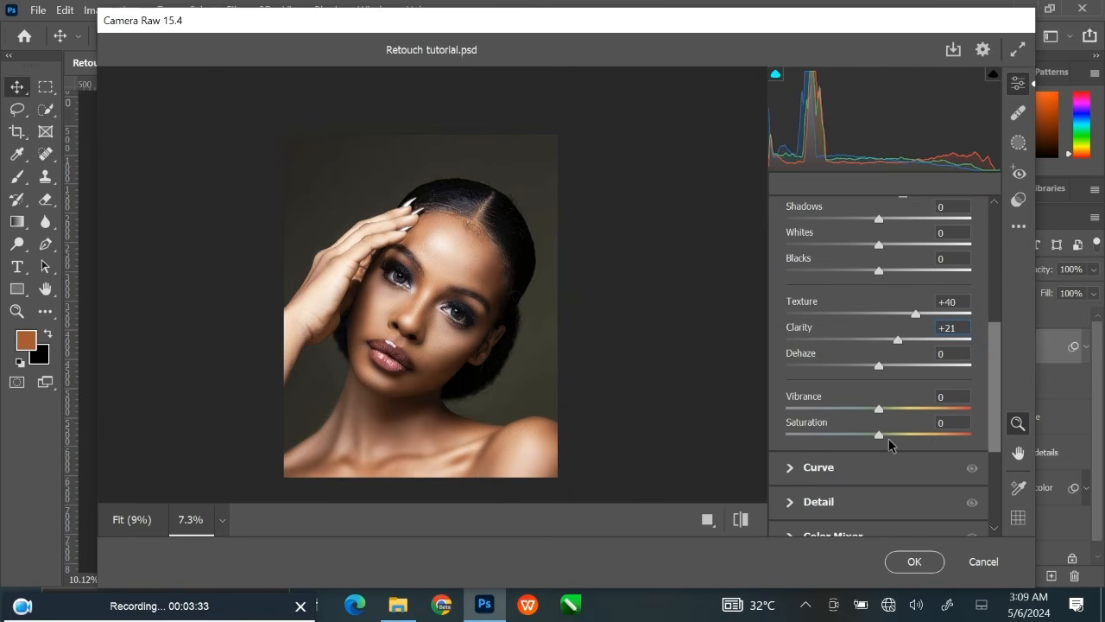
{"action": "left_click_drag", "start_coordinate": [879, 409], "coordinate": [909, 411]}
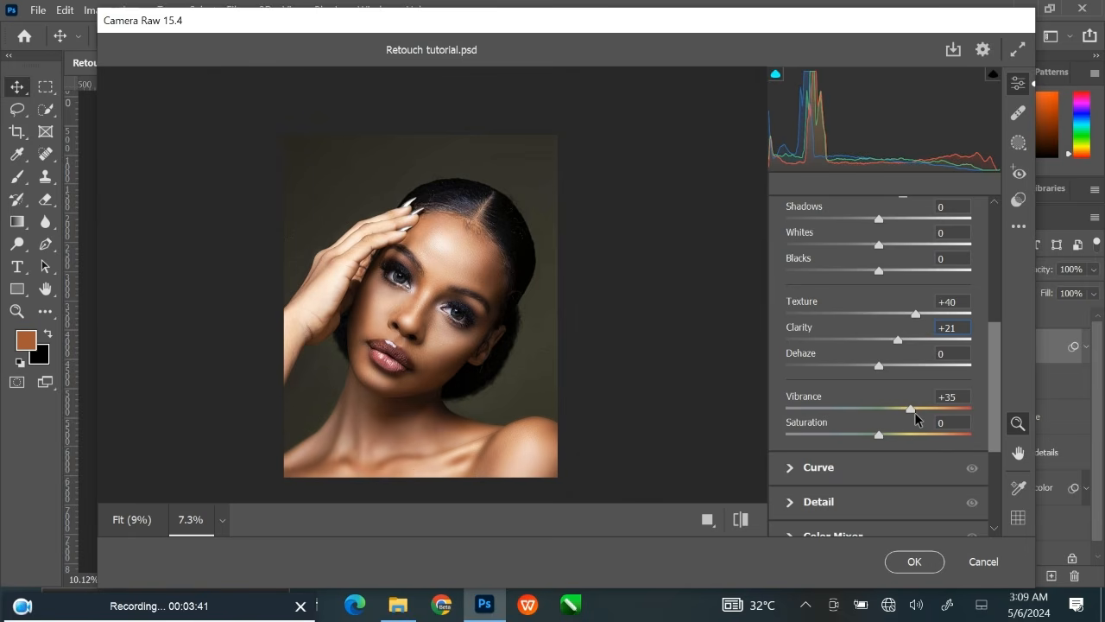
{"action": "left_click", "coordinate": [936, 399]}
Reduce Exposure to +0.05 and look over the other Basic adjustments.
{"action": "scroll", "coordinate": [849, 395], "scroll_direction": "up", "scroll_amount": 4}
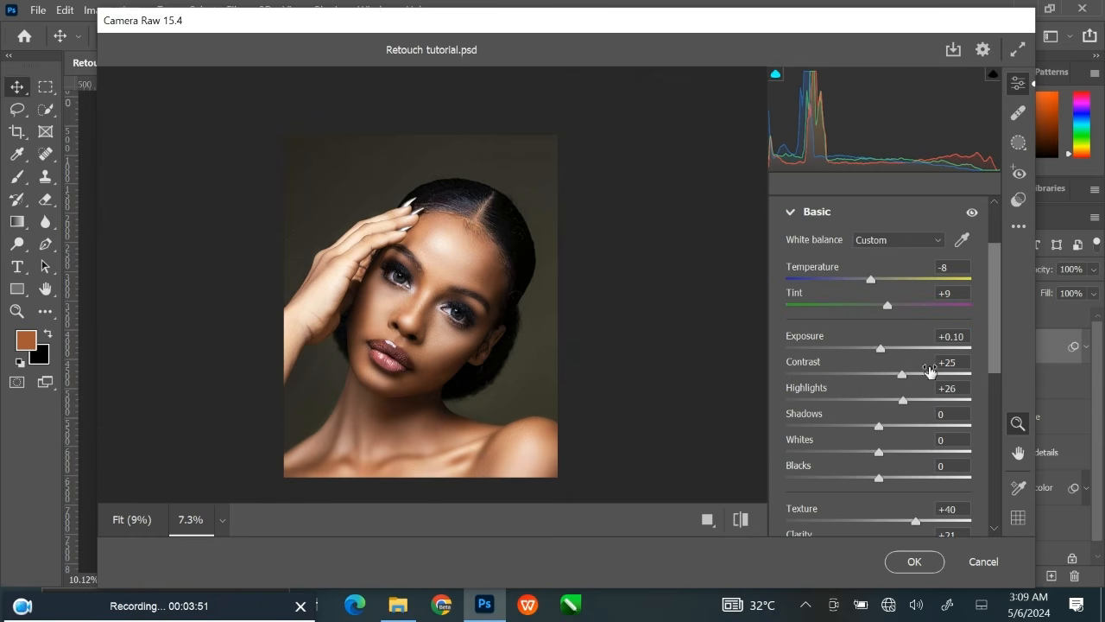
{"action": "left_click_drag", "start_coordinate": [883, 350], "coordinate": [881, 349]}
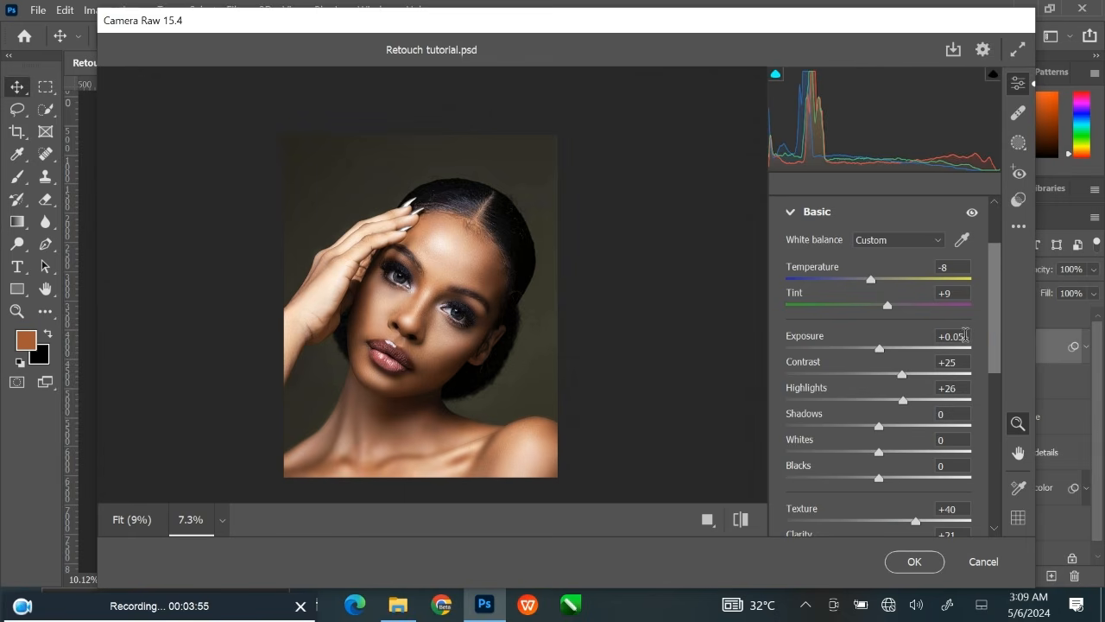
{"action": "left_click", "coordinate": [964, 336]}
{"action": "scroll", "coordinate": [853, 330], "scroll_direction": "down", "scroll_amount": 4}
{"action": "scroll", "coordinate": [855, 326], "scroll_direction": "up", "scroll_amount": 5}
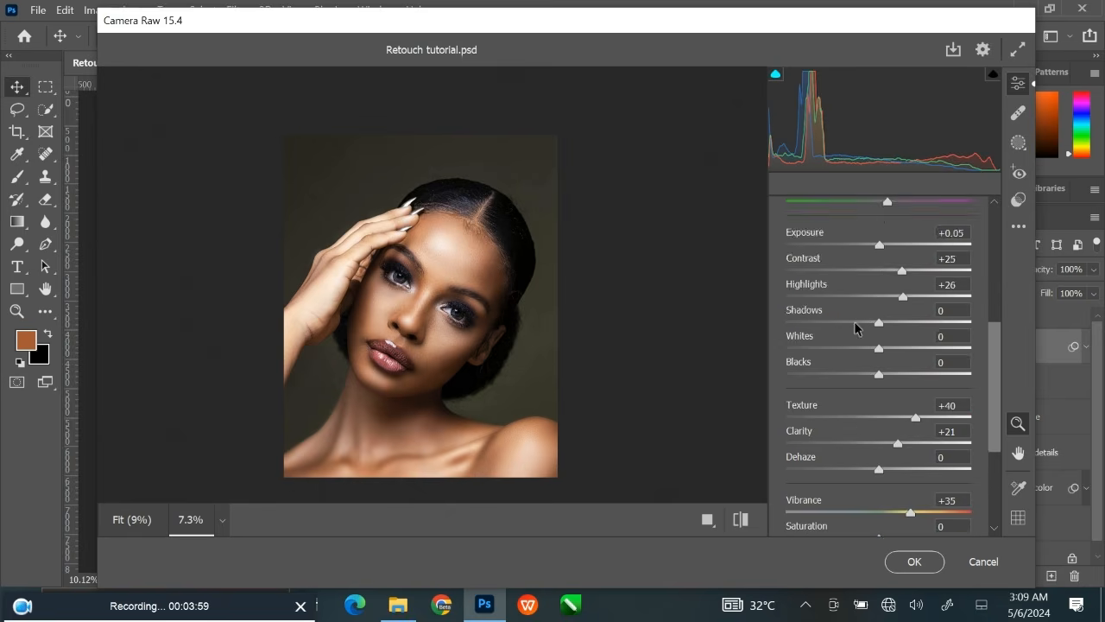
Set Sharpening to 19 in the Detail adjustments of the portrait.
{"action": "left_click", "coordinate": [790, 305]}
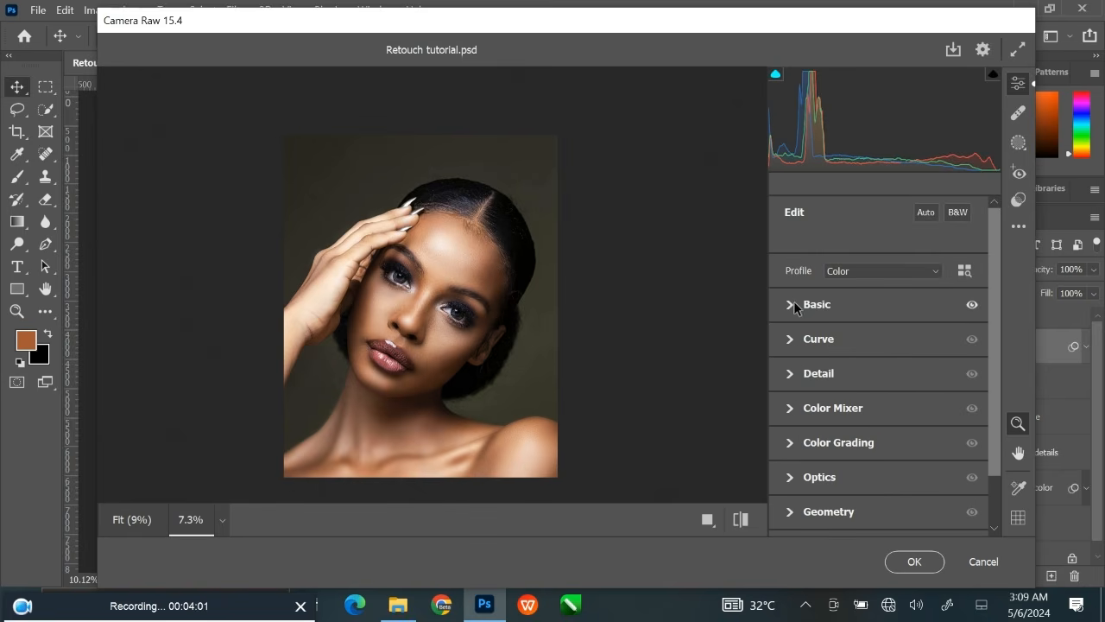
{"action": "left_click", "coordinate": [789, 376]}
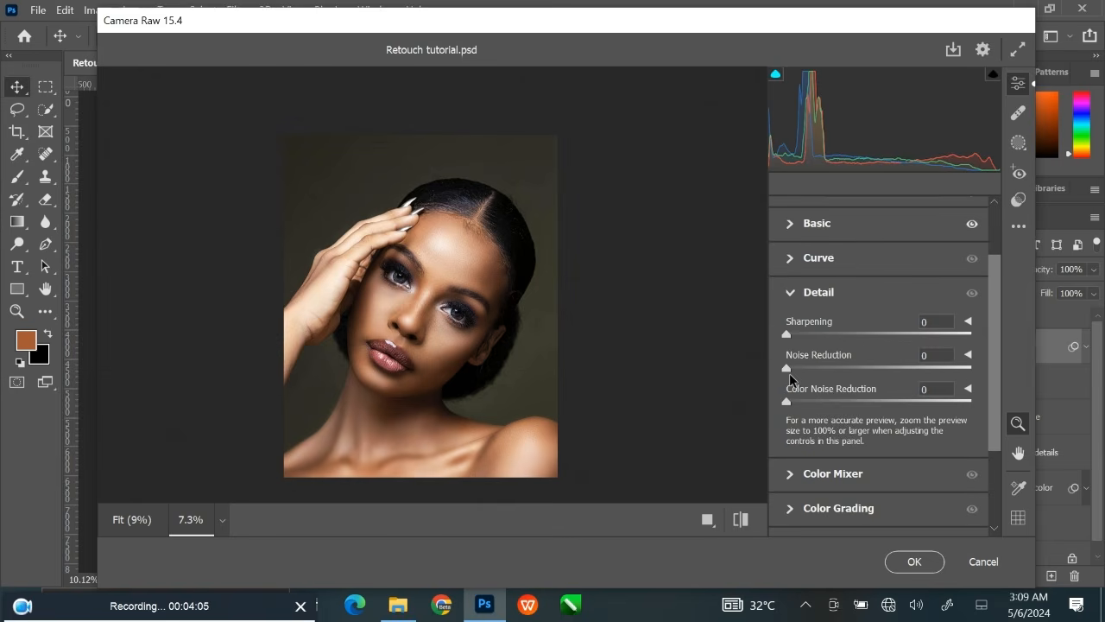
{"action": "scroll", "coordinate": [579, 333], "scroll_direction": "up", "scroll_amount": 3}
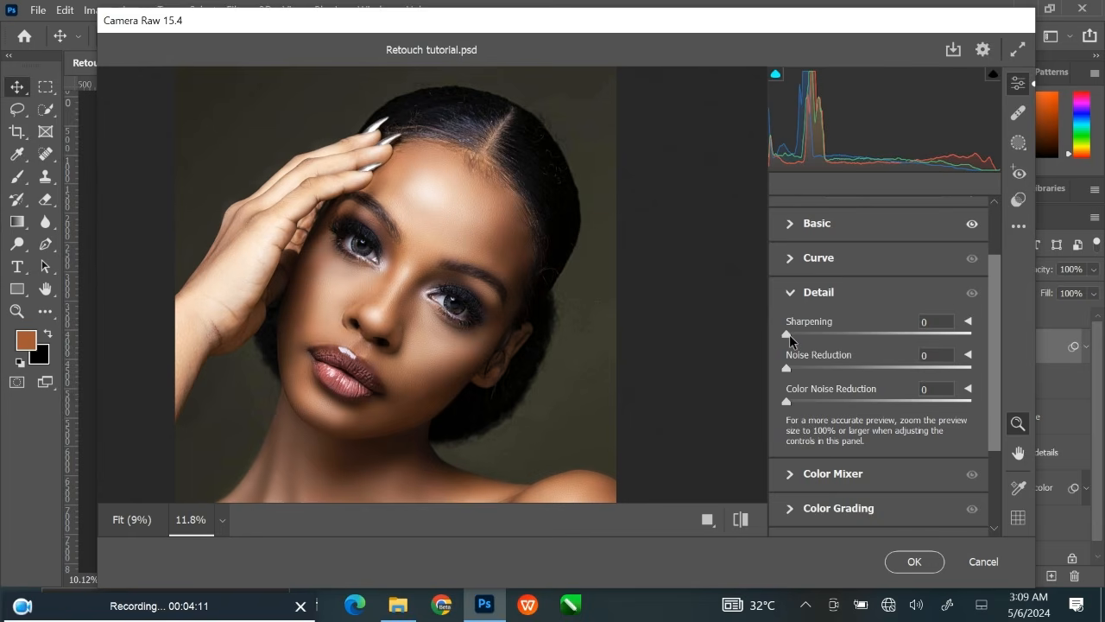
{"action": "left_click_drag", "start_coordinate": [790, 334], "coordinate": [812, 336]}
{"action": "left_click", "coordinate": [932, 321]}
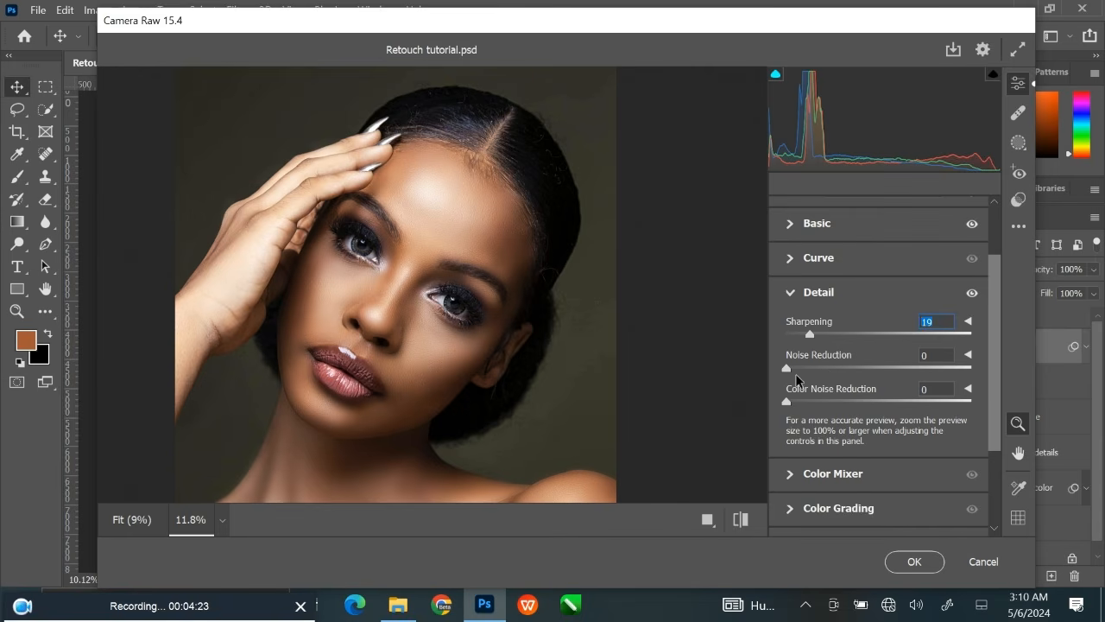
Raise Noise Reduction slightly and close the Detail adjustments.
{"action": "left_click", "coordinate": [789, 365]}
{"action": "left_click", "coordinate": [925, 355]}
{"action": "key", "text": "Up"}
{"action": "left_click", "coordinate": [792, 293]}
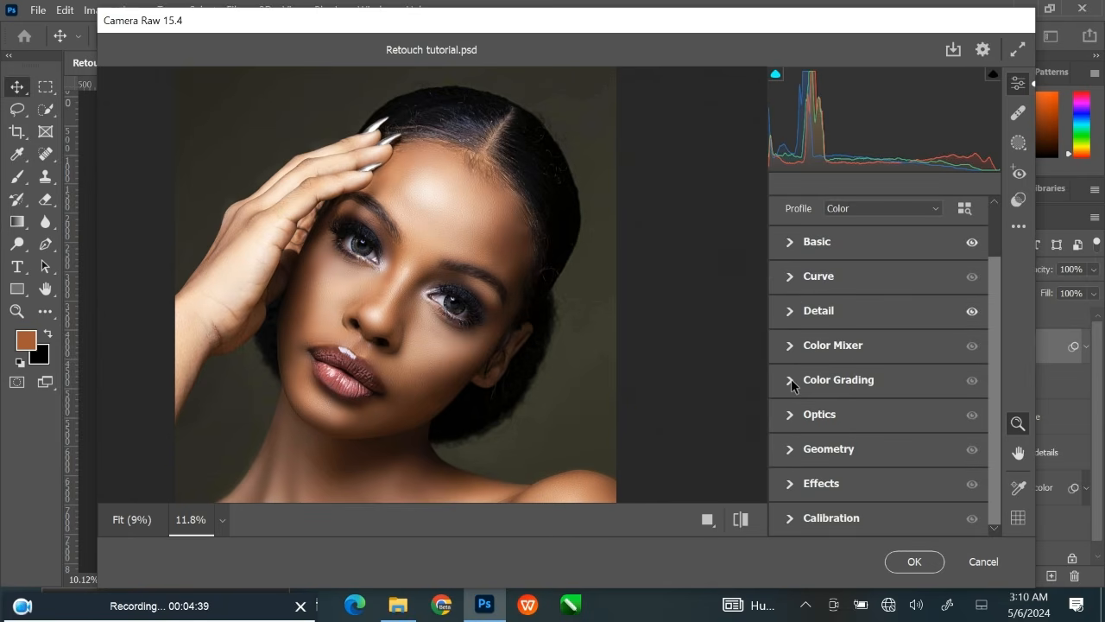
Tint the portrait's midtones yellow in Color Grading with hue 55 and saturation 18.
{"action": "mouse_move", "coordinate": [830, 387]}
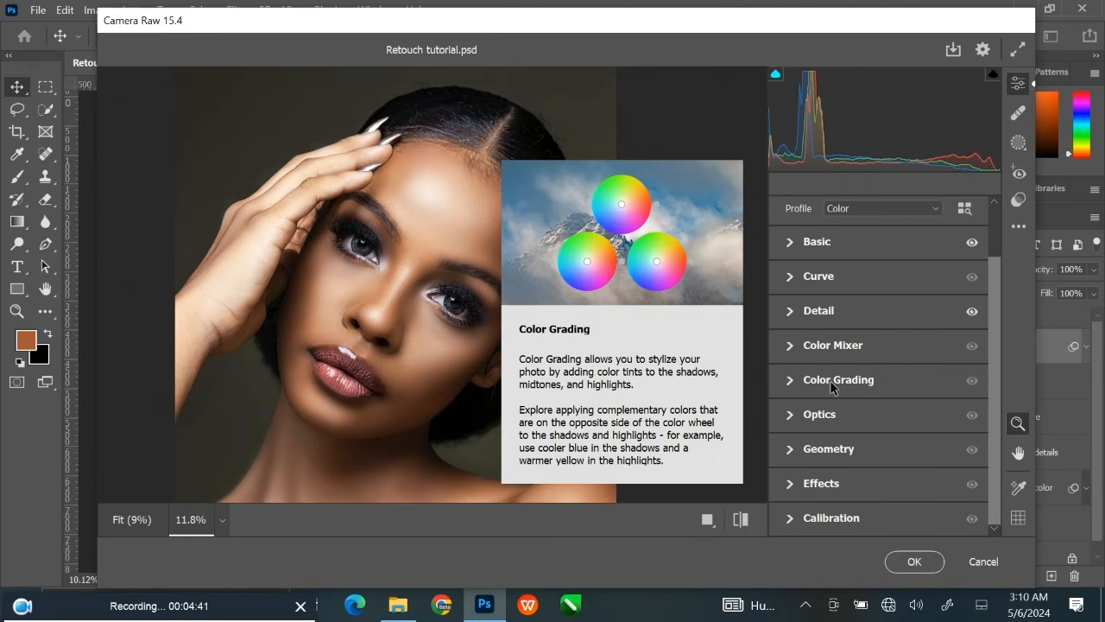
{"action": "left_click", "coordinate": [790, 379]}
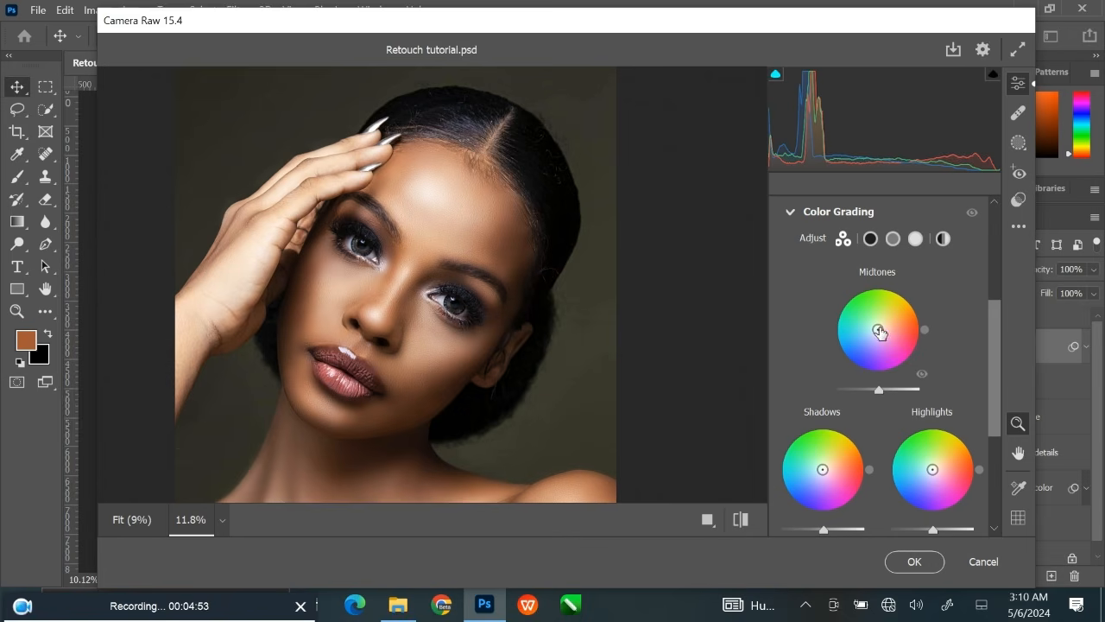
{"action": "left_click_drag", "start_coordinate": [878, 329], "coordinate": [882, 324]}
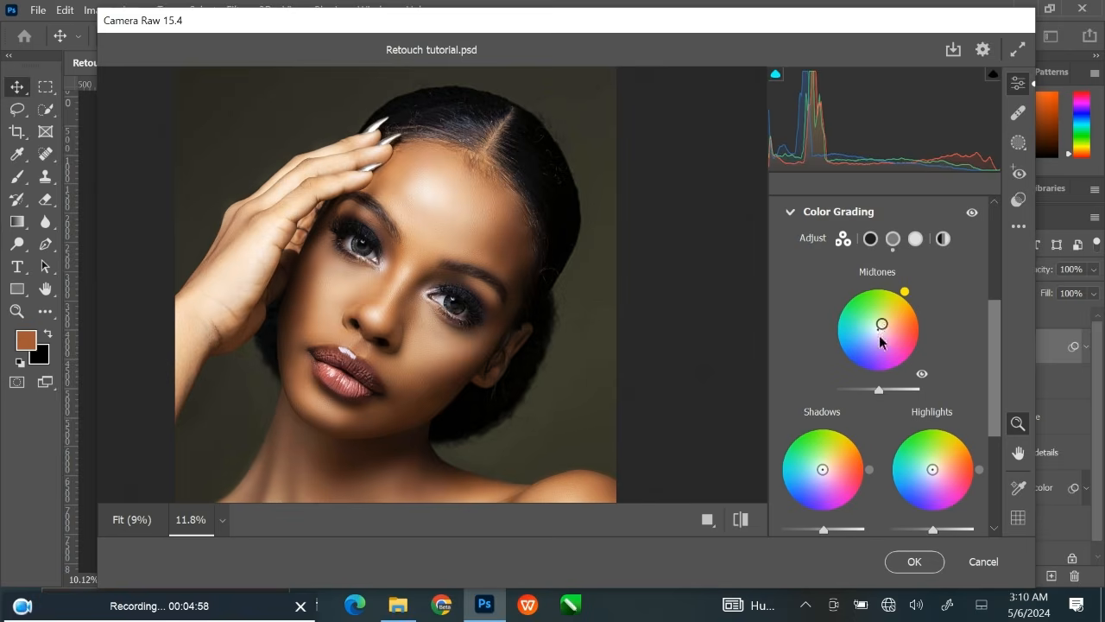
{"action": "left_click_drag", "start_coordinate": [883, 328], "coordinate": [881, 323]}
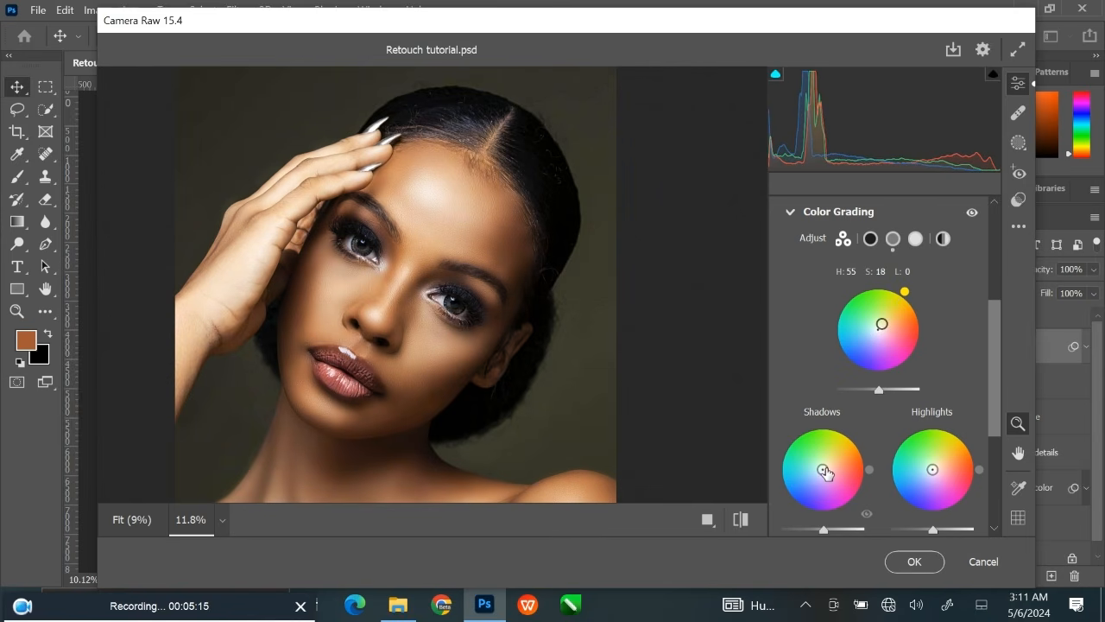
Tint the shadows orange with hue 32, saturation 19, and the highlights blue with hue 227, saturation 13.
{"action": "left_click_drag", "start_coordinate": [825, 472], "coordinate": [828, 466]}
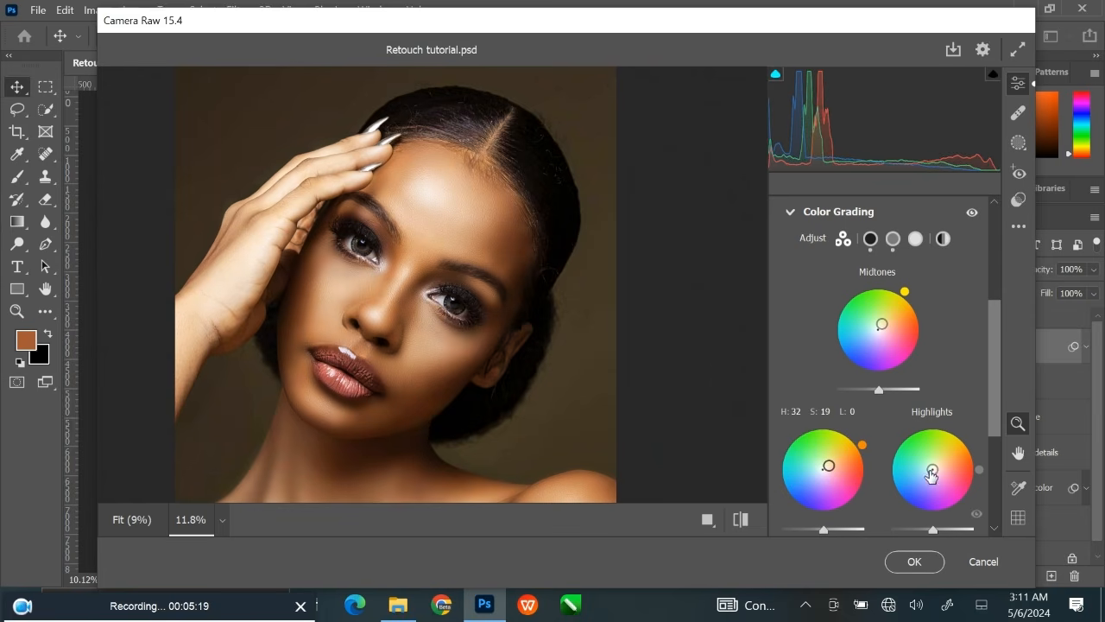
{"action": "left_click_drag", "start_coordinate": [933, 469], "coordinate": [929, 473]}
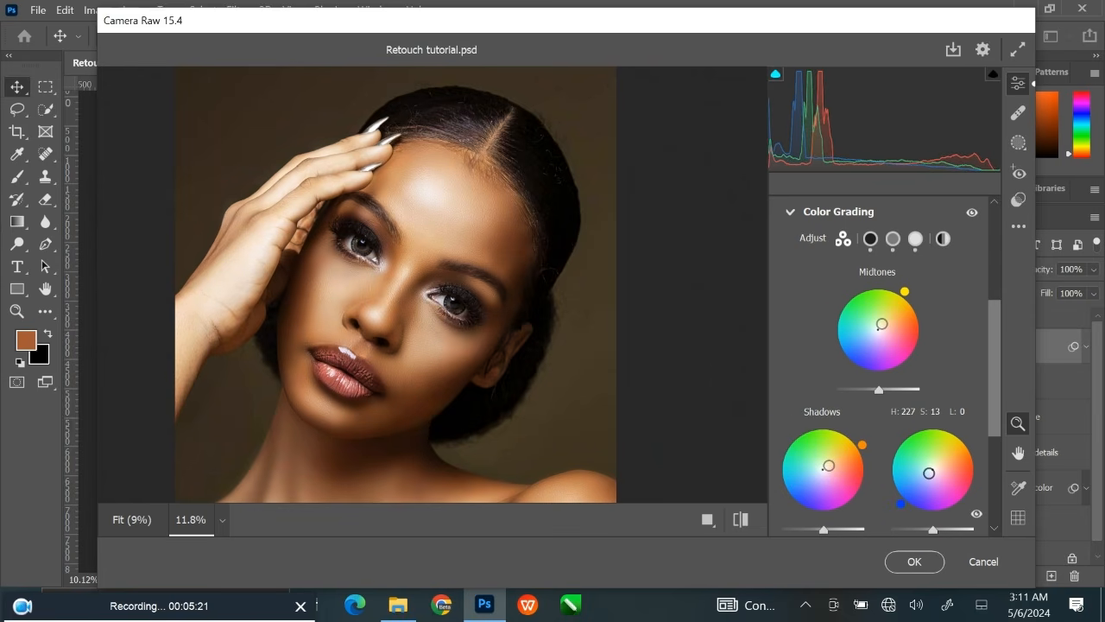
{"action": "left_click_drag", "start_coordinate": [550, 358], "coordinate": [486, 407]}
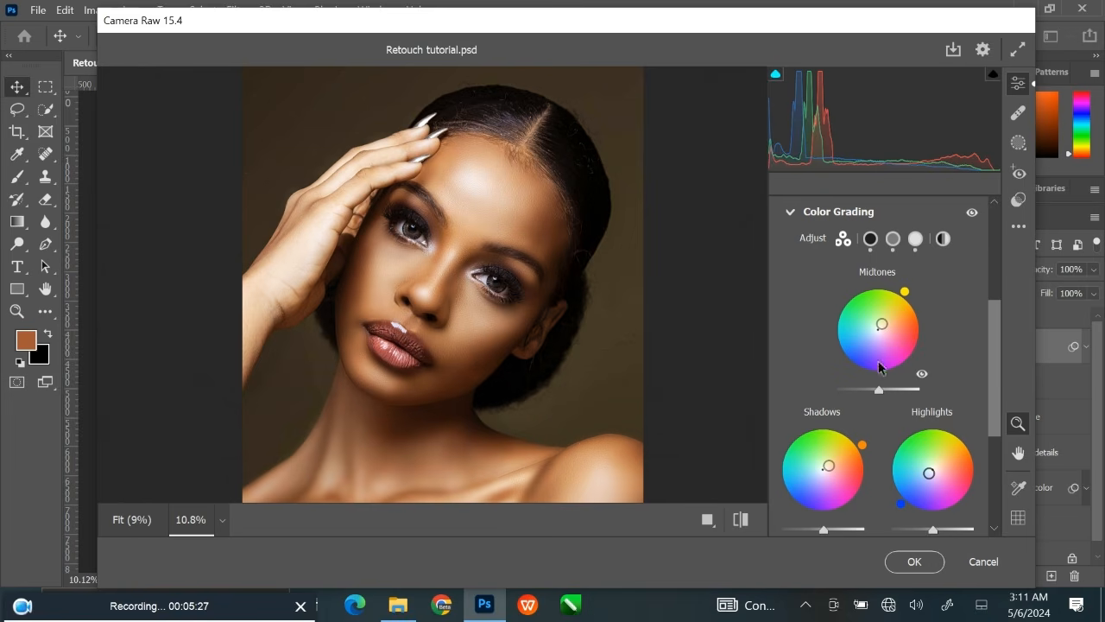
{"action": "left_click", "coordinate": [788, 213]}
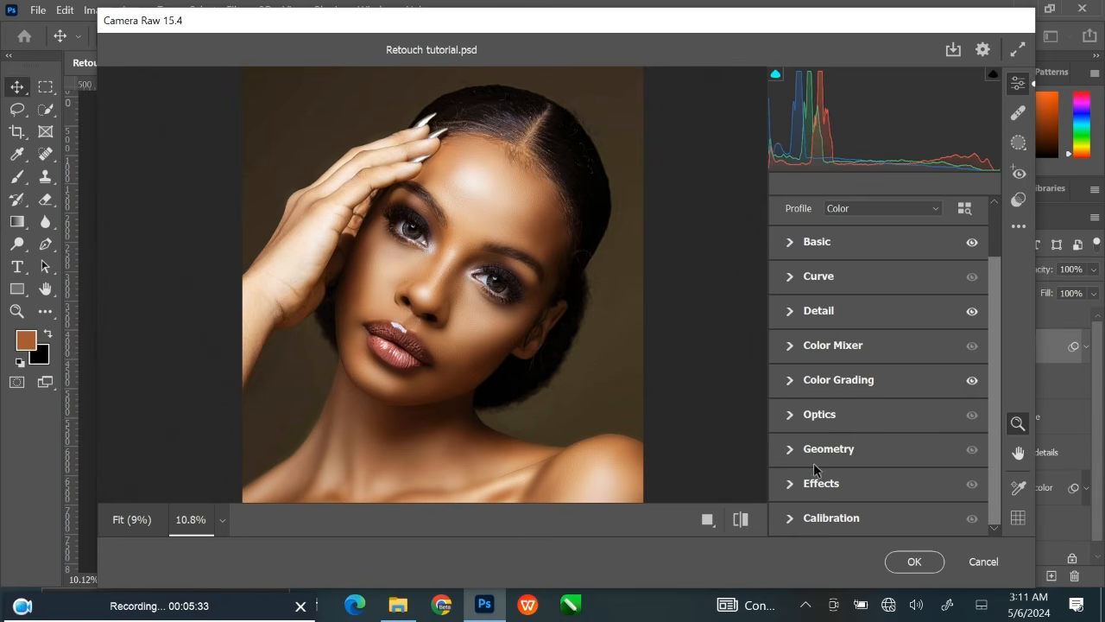
Raise the Blue Primary Saturation in Calibration to +11.
{"action": "left_click", "coordinate": [792, 484]}
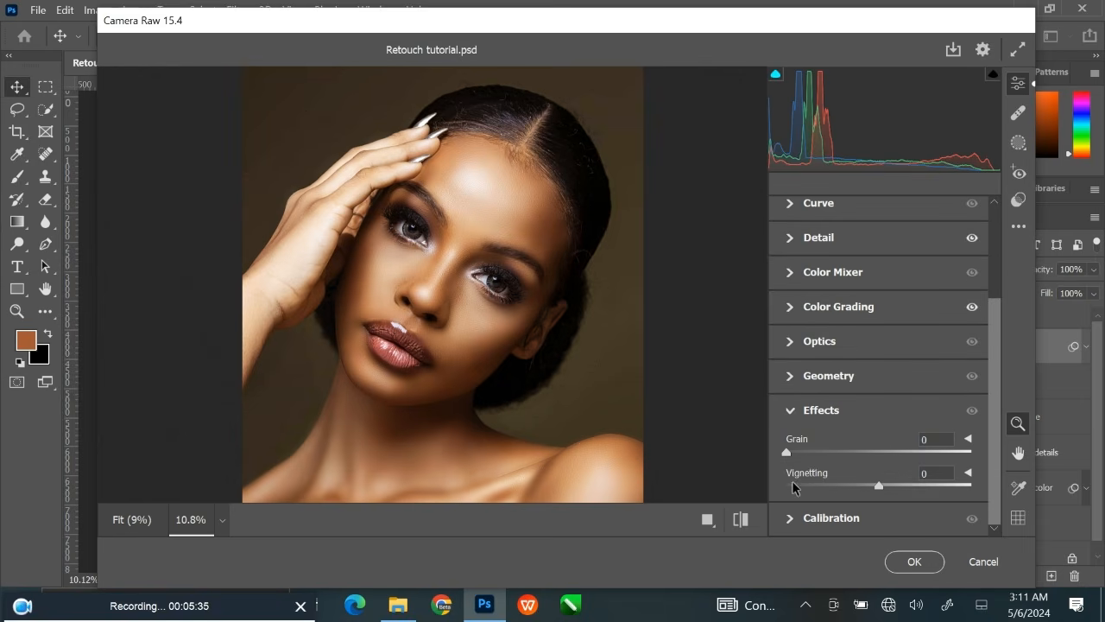
{"action": "left_click", "coordinate": [789, 412]}
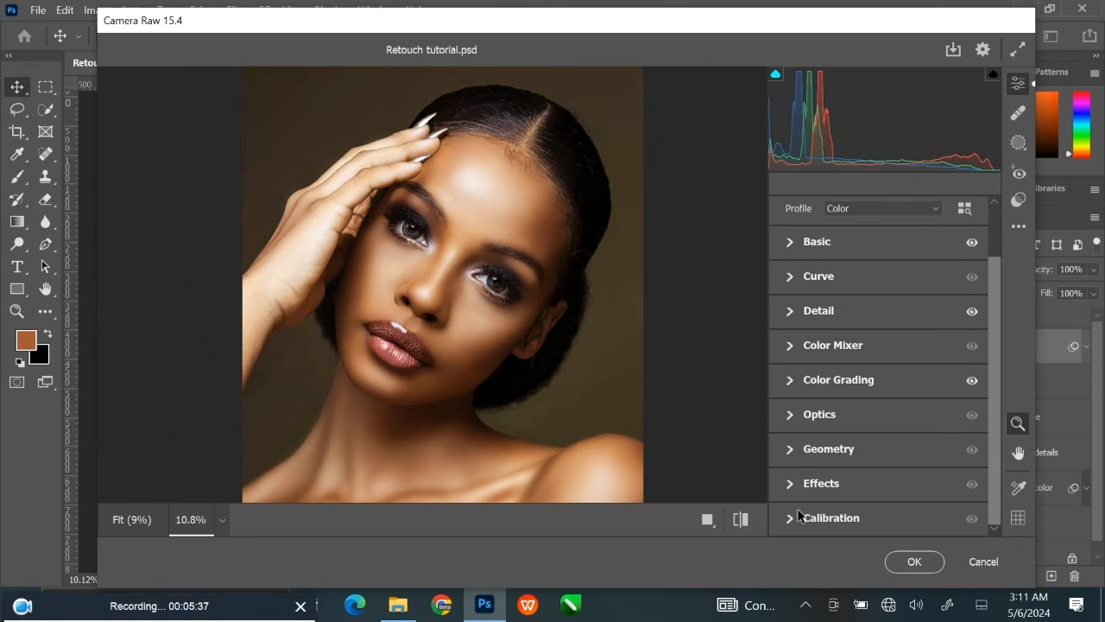
{"action": "left_click", "coordinate": [790, 517]}
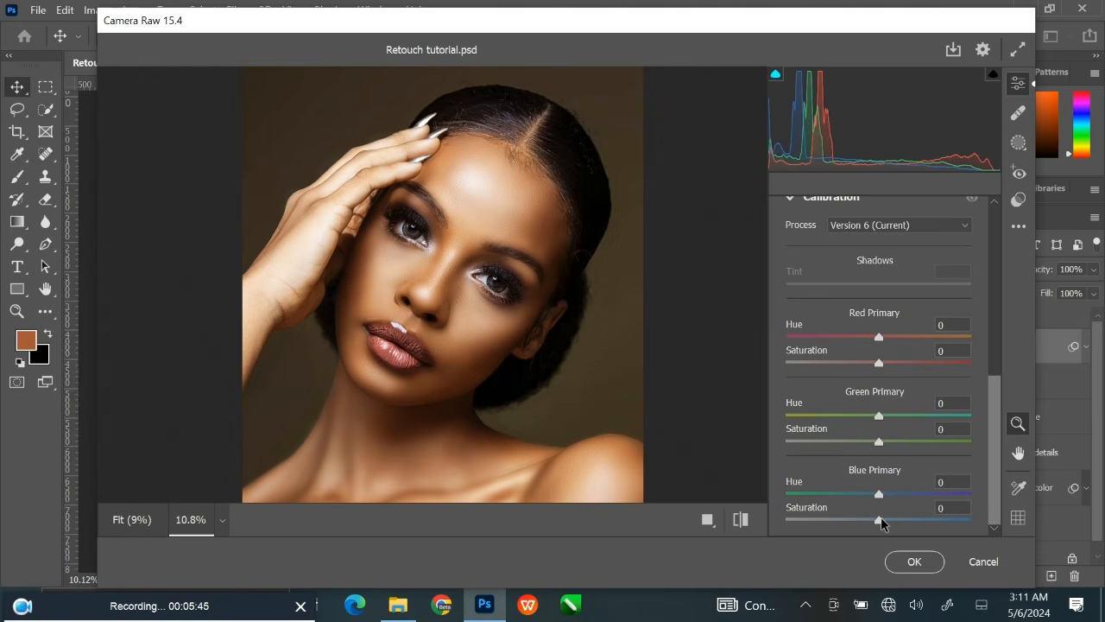
{"action": "left_click_drag", "start_coordinate": [881, 521], "coordinate": [889, 523]}
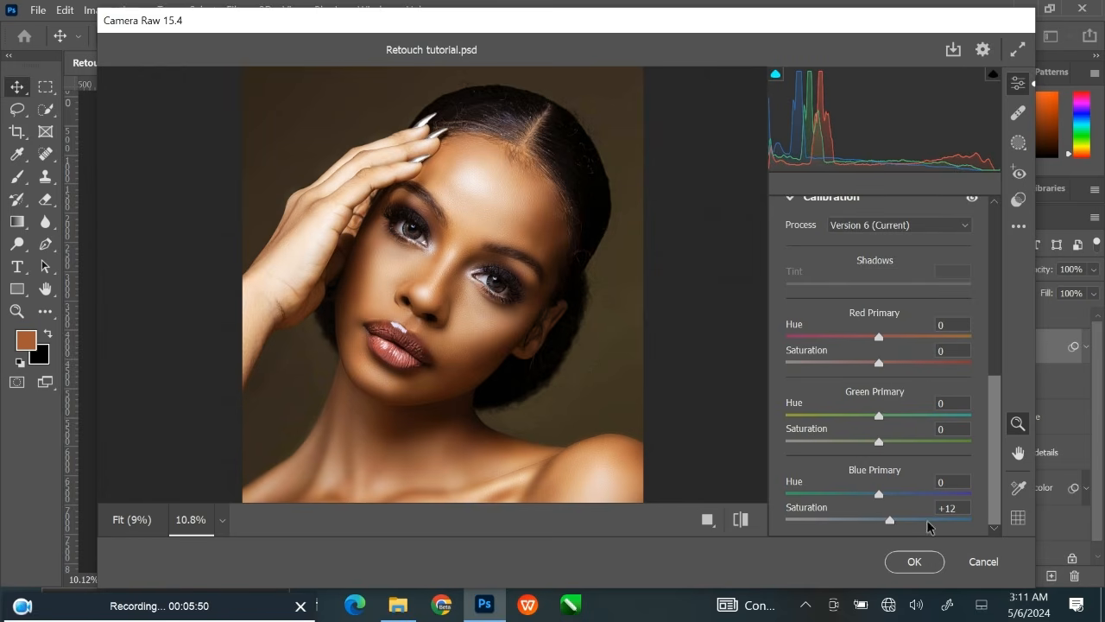
{"action": "left_click", "coordinate": [962, 513]}
{"action": "left_click", "coordinate": [964, 507]}
{"action": "key", "text": "BackSpace"}
{"action": "type", "text": "1"}
{"action": "scroll", "coordinate": [853, 375], "scroll_direction": "up", "scroll_amount": 5}
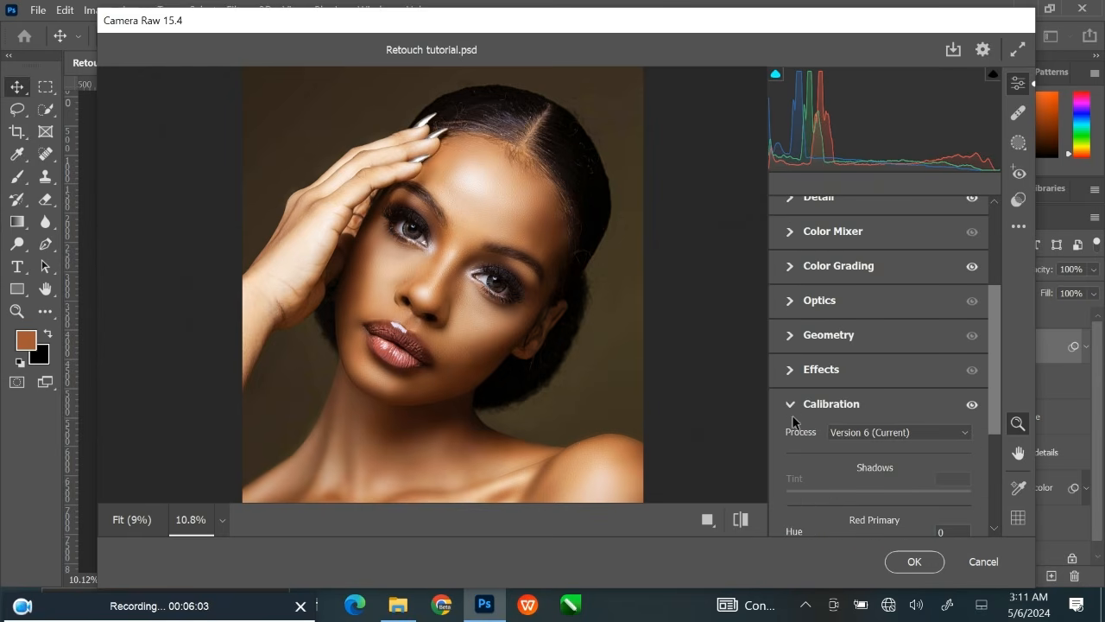
{"action": "left_click", "coordinate": [789, 404]}
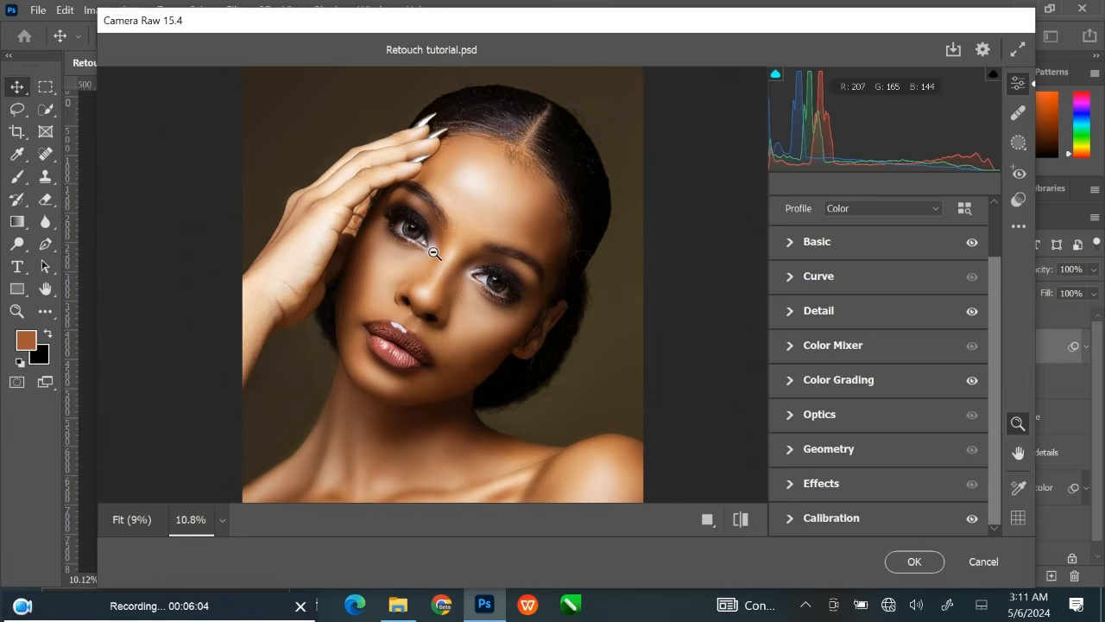
Check the face up close and apply the Camera Raw adjustments to the Smart Object.
{"action": "mouse_move", "coordinate": [433, 254]}
{"action": "left_mouse_down"}
{"action": "mouse_move", "coordinate": [469, 257]}
{"action": "mouse_move", "coordinate": [450, 257]}
{"action": "left_mouse_up"}
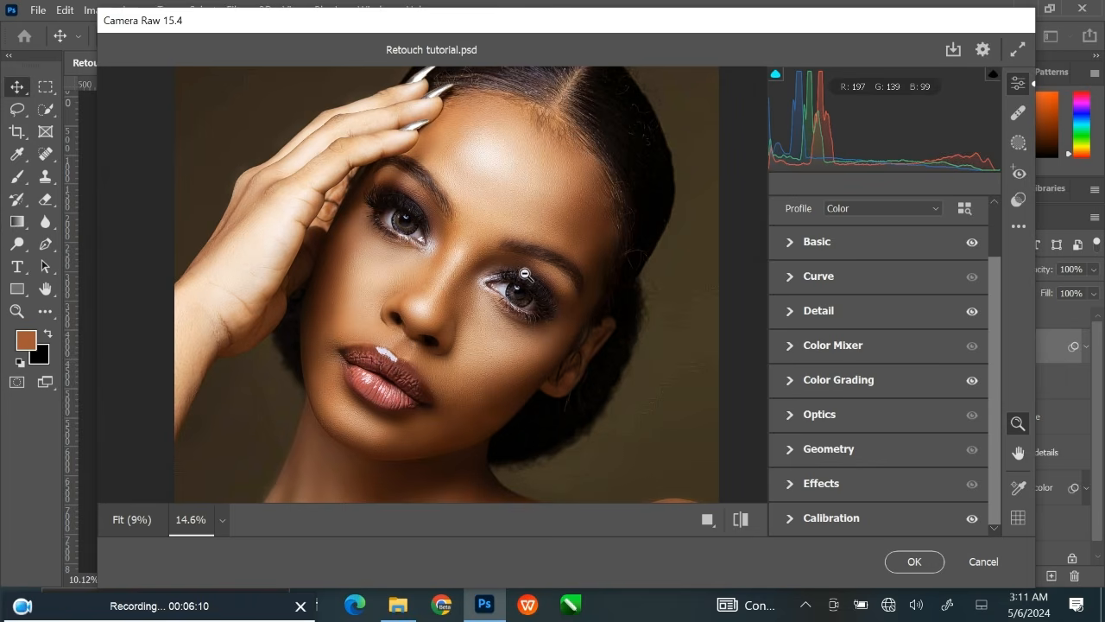
{"action": "mouse_move", "coordinate": [461, 288]}
{"action": "left_mouse_down"}
{"action": "mouse_move", "coordinate": [474, 291]}
{"action": "mouse_move", "coordinate": [464, 288]}
{"action": "left_mouse_up"}
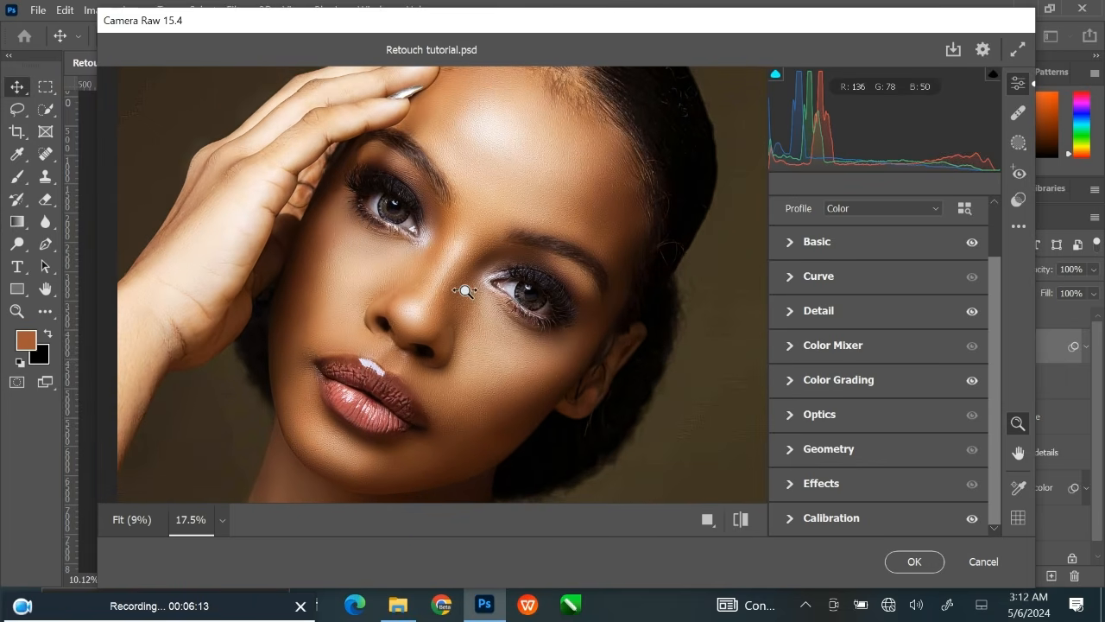
{"action": "left_click", "coordinate": [913, 561]}
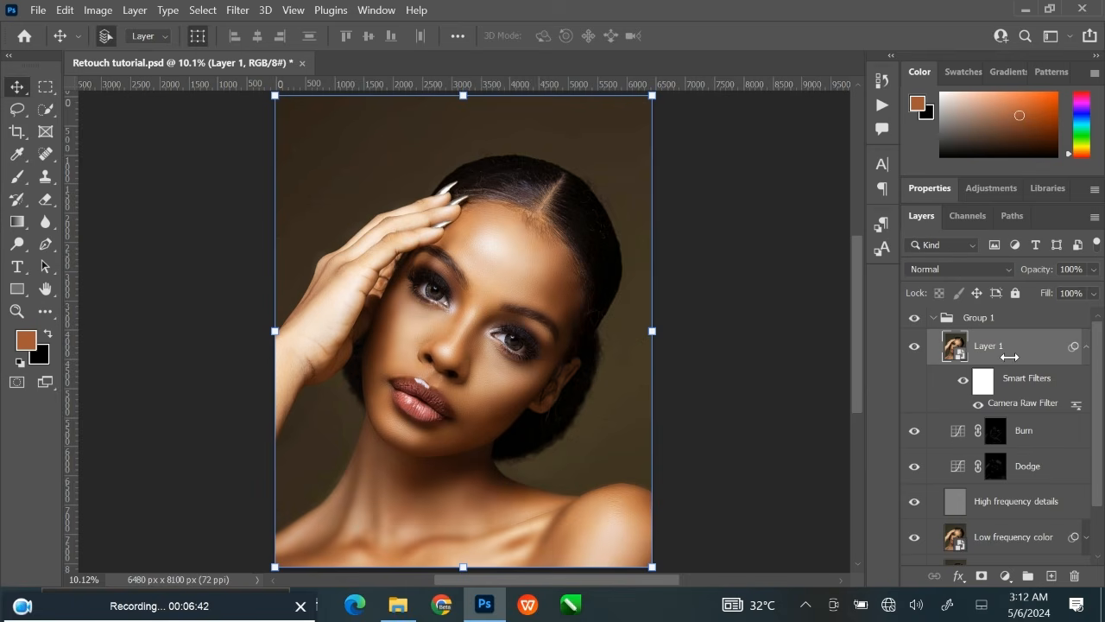
Compare the portrait with and without the graded Layer 1, and collapse its Smart Filters list.
{"action": "left_click", "coordinate": [915, 349]}
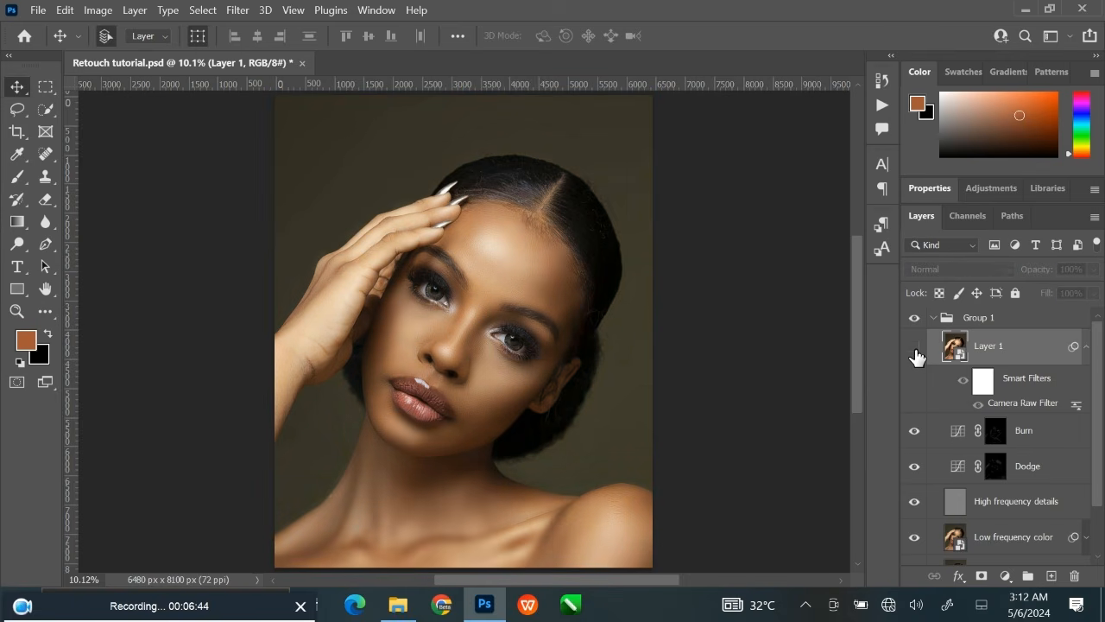
{"action": "left_click", "coordinate": [916, 348]}
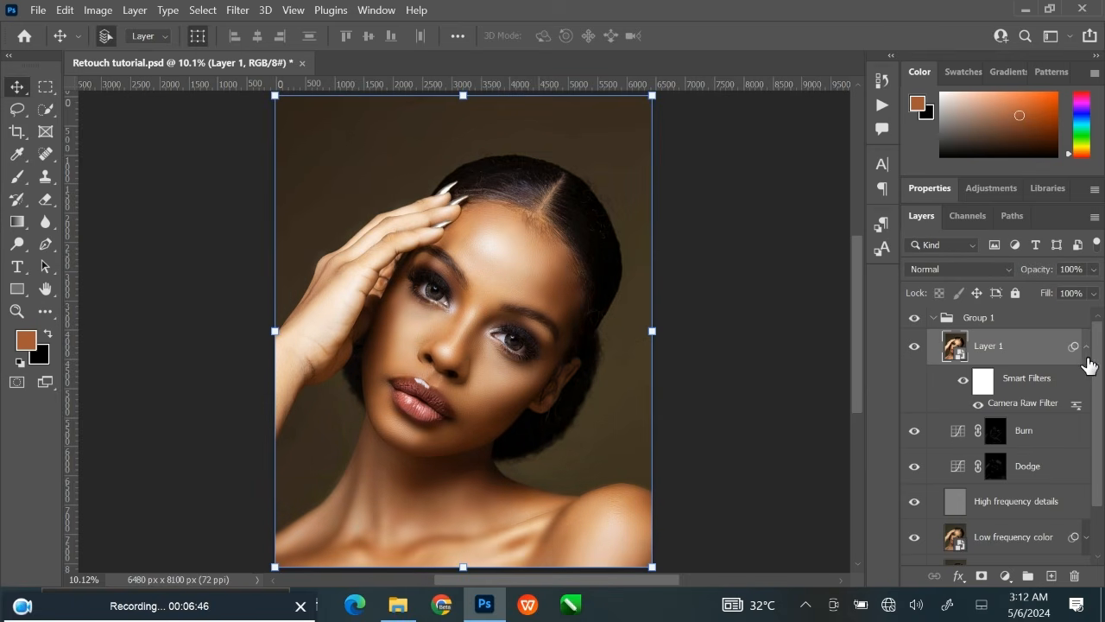
{"action": "left_click", "coordinate": [1086, 348]}
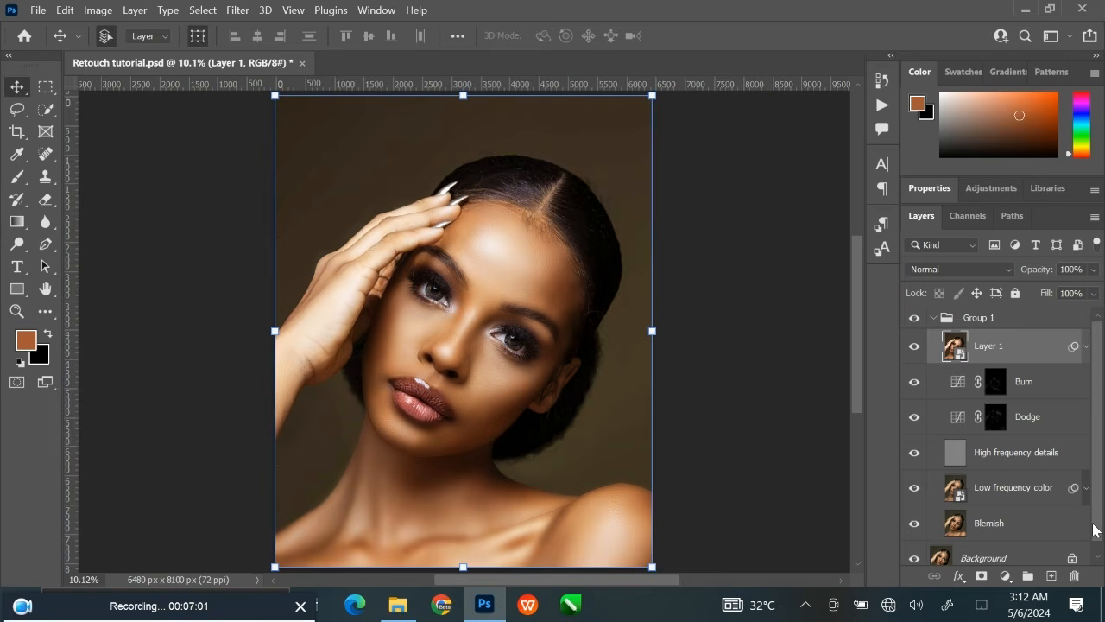
Add a Solid Color fill layer in peach #ffd0b9 above Layer 1.
{"action": "left_click", "coordinate": [1005, 575]}
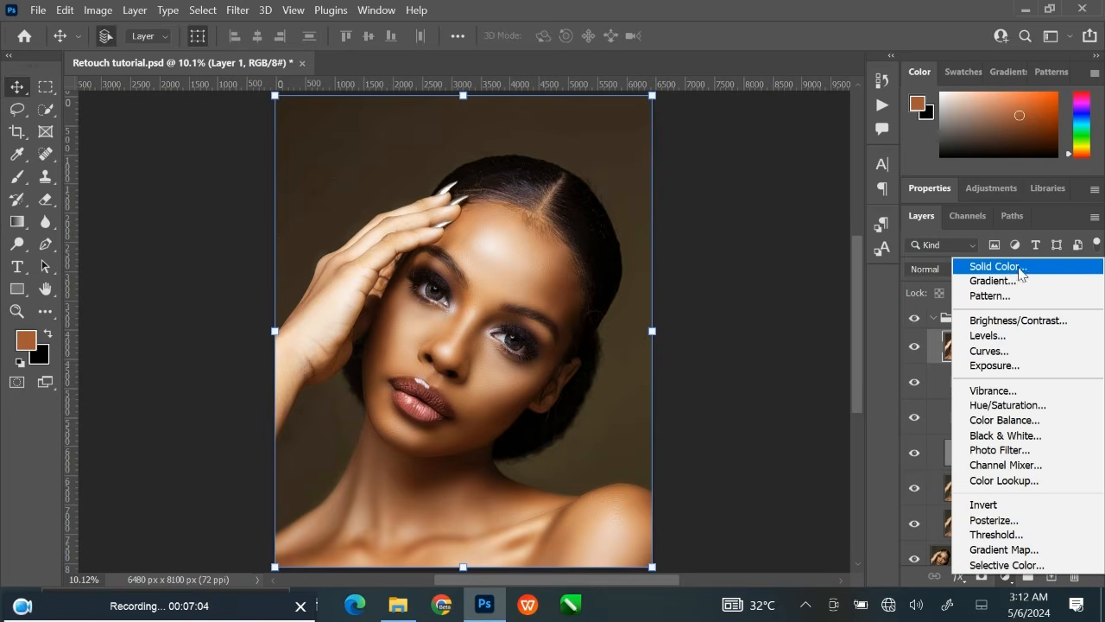
{"action": "left_click", "coordinate": [998, 266]}
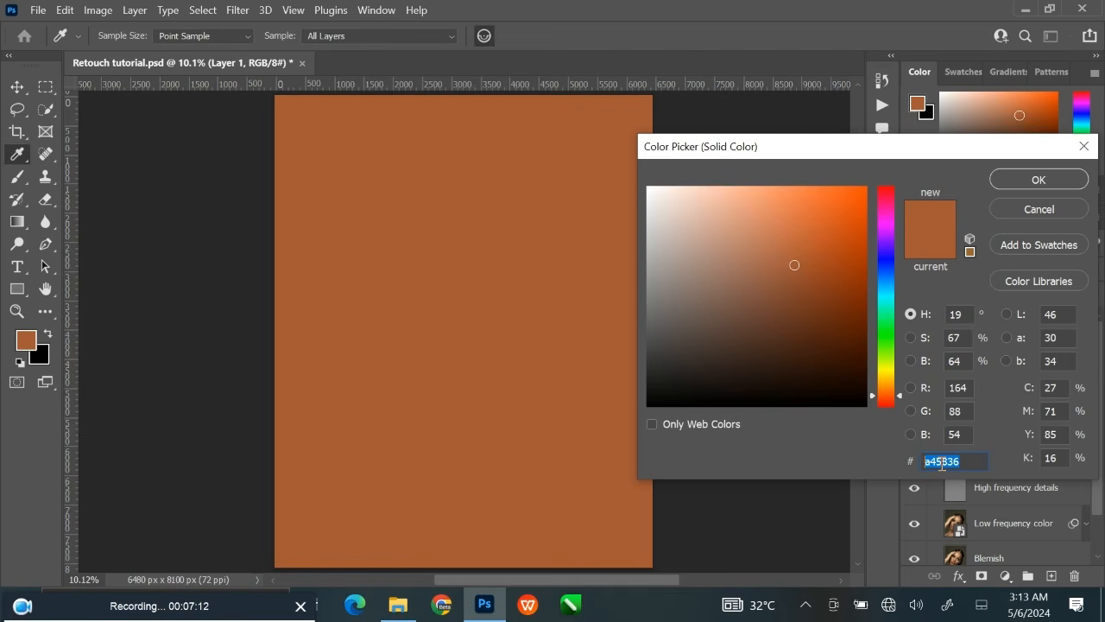
{"action": "type", "text": "ffd"}
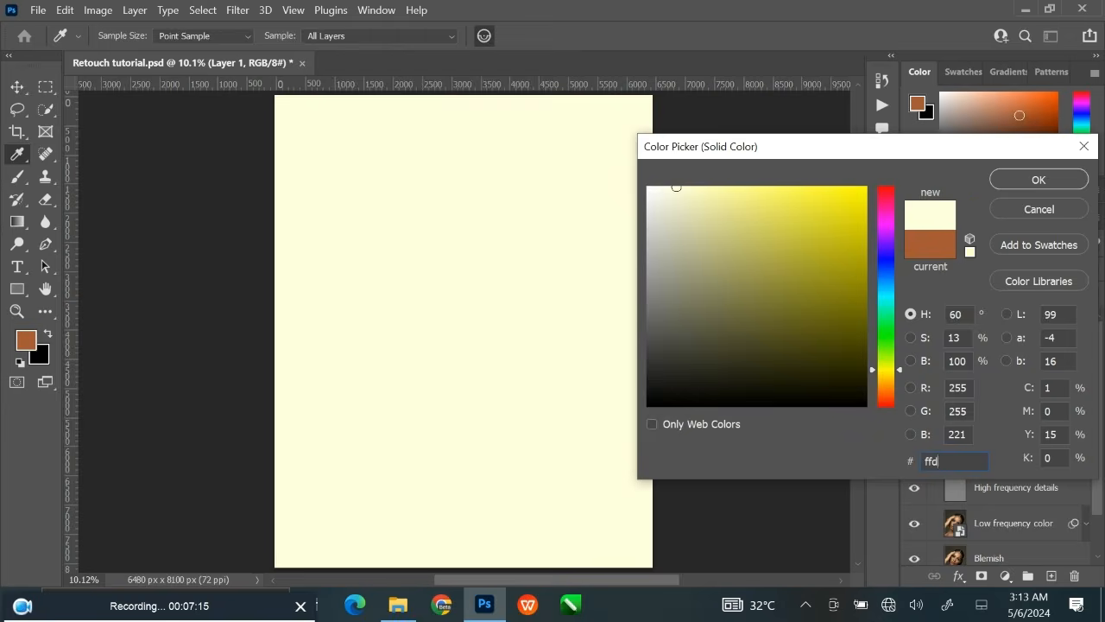
{"action": "type", "text": "0b9"}
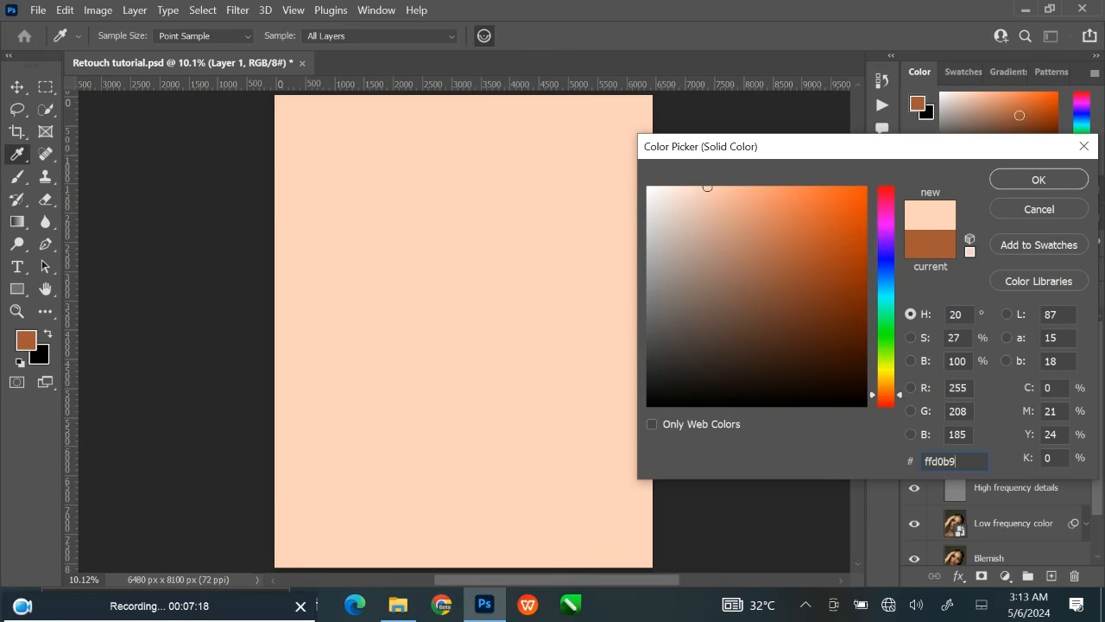
{"action": "left_click_drag", "start_coordinate": [967, 460], "coordinate": [832, 451]}
{"action": "left_click", "coordinate": [1009, 179]}
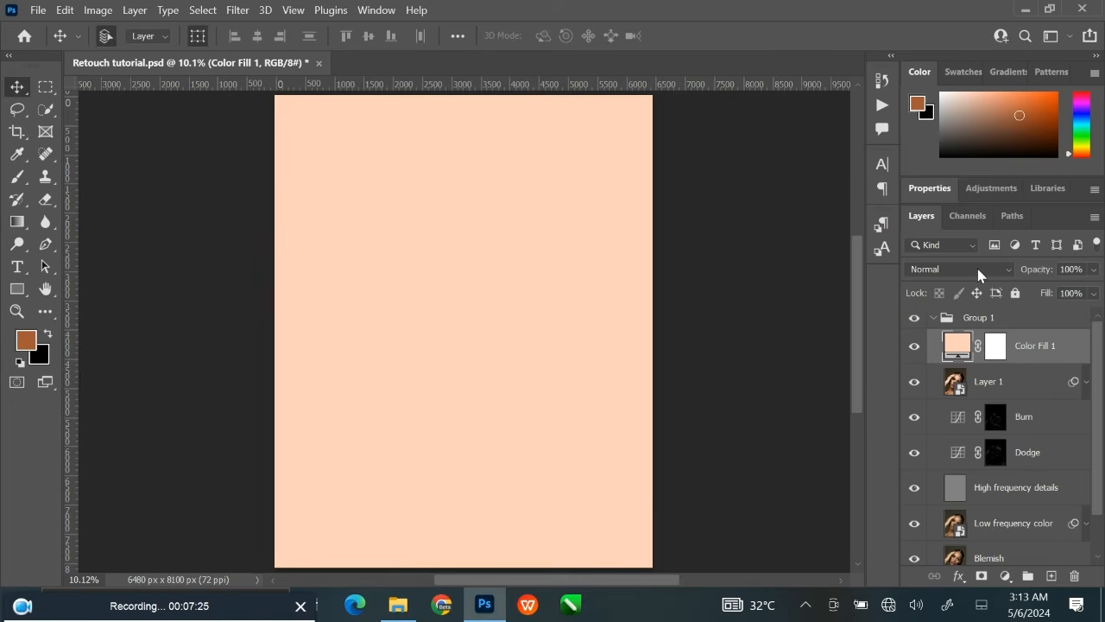
Set the peach fill layer's blend mode to Multiply, compare the image with and without it, and reduce its opacity to 54%.
{"action": "left_click", "coordinate": [950, 269]}
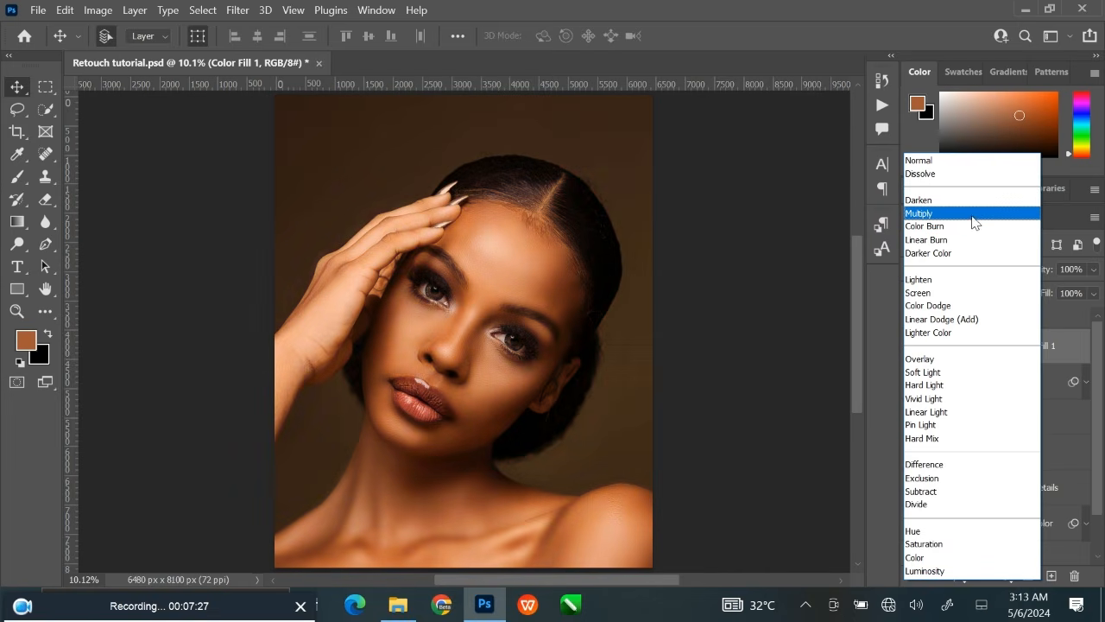
{"action": "left_click", "coordinate": [979, 216]}
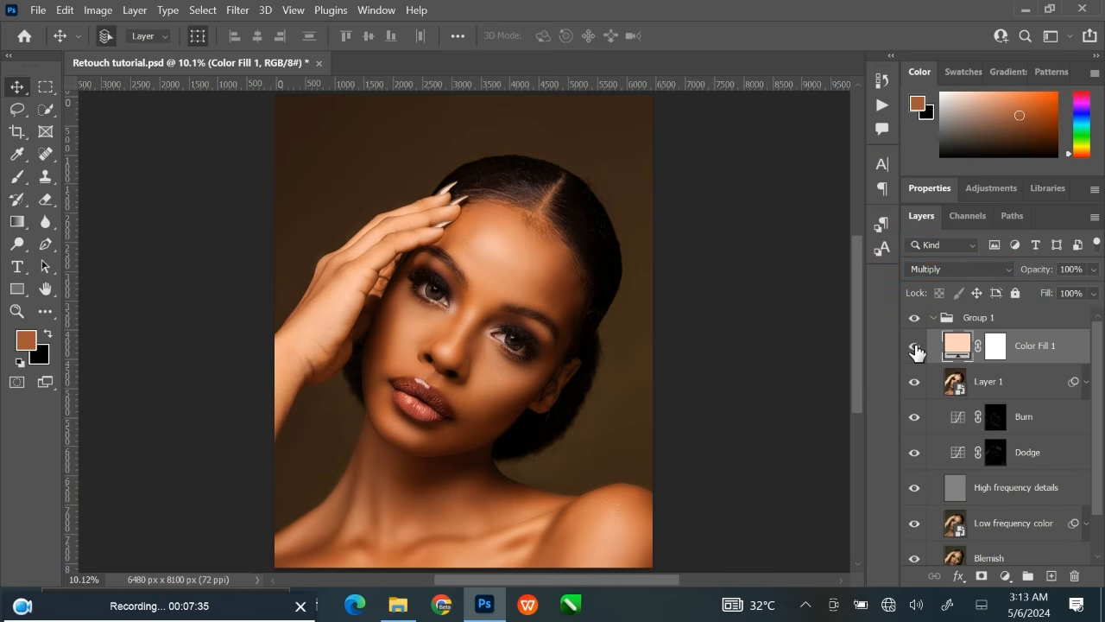
{"action": "left_click", "coordinate": [1094, 269]}
{"action": "left_click_drag", "start_coordinate": [1093, 291], "coordinate": [1062, 291]}
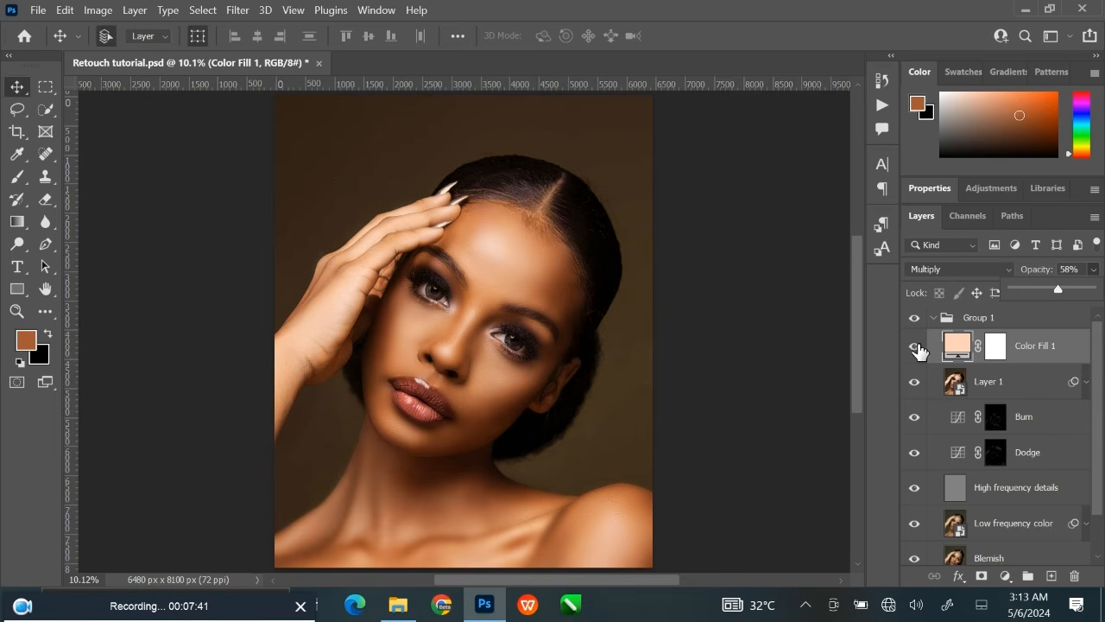
{"action": "left_click", "coordinate": [915, 346]}
{"action": "left_click", "coordinate": [915, 346]}
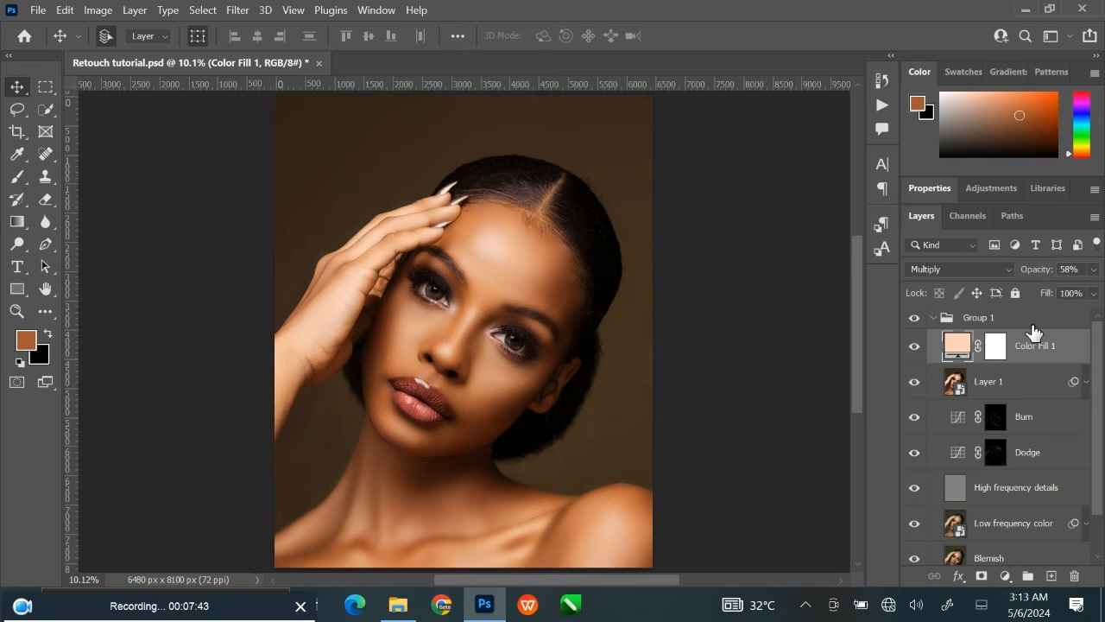
{"action": "left_click", "coordinate": [1093, 269]}
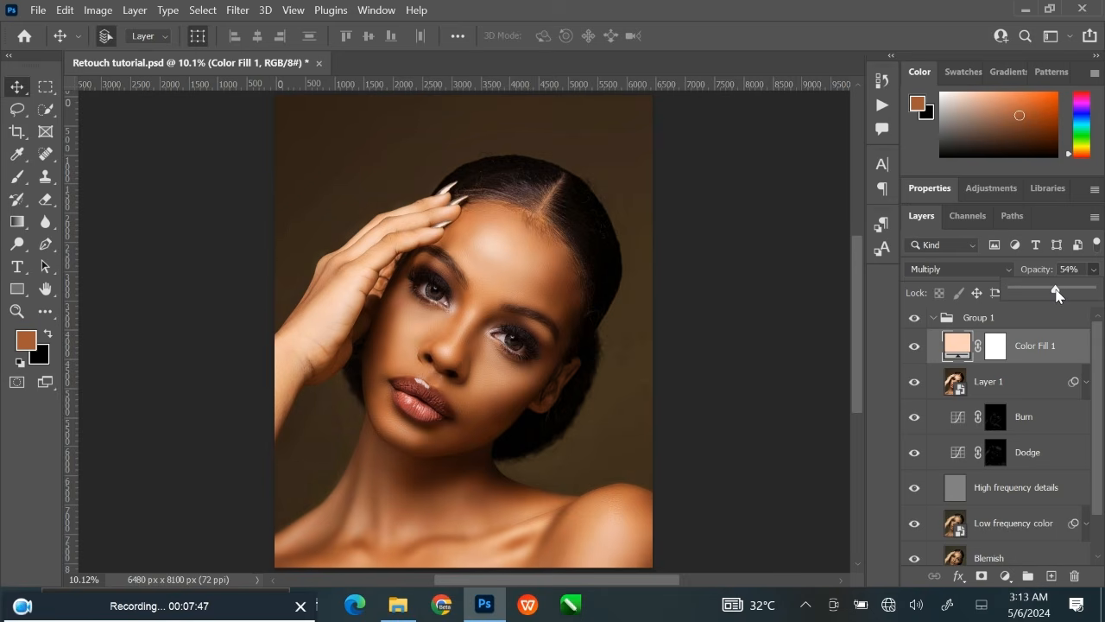
Check the face up close and compare the portrait with and without the peach color fill.
{"action": "left_click", "coordinate": [760, 312]}
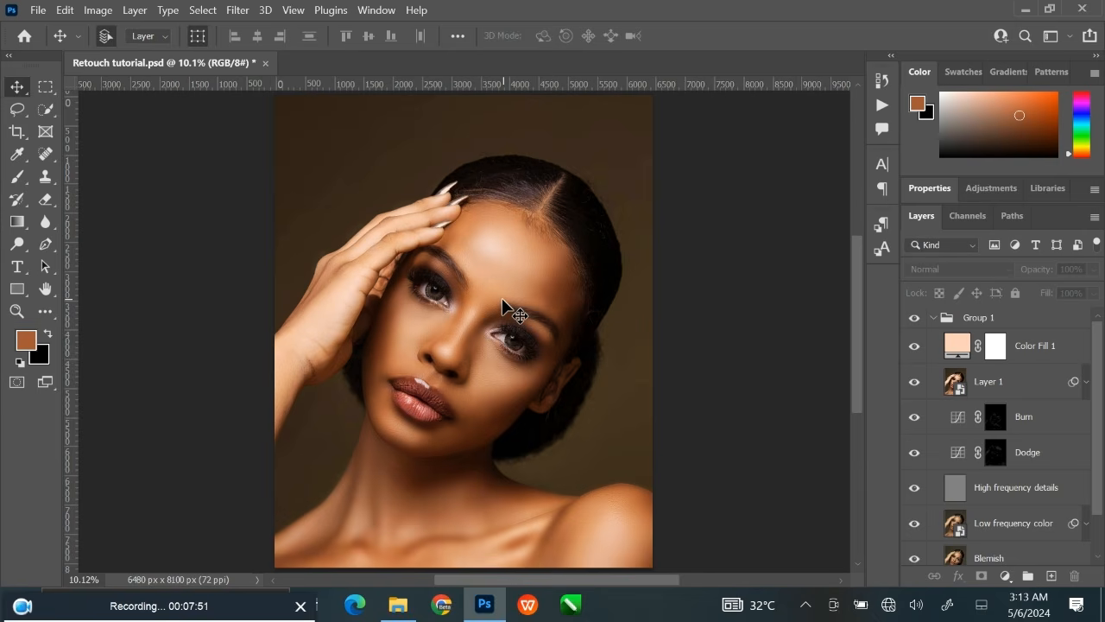
{"action": "key", "text": "ctrl+plus"}
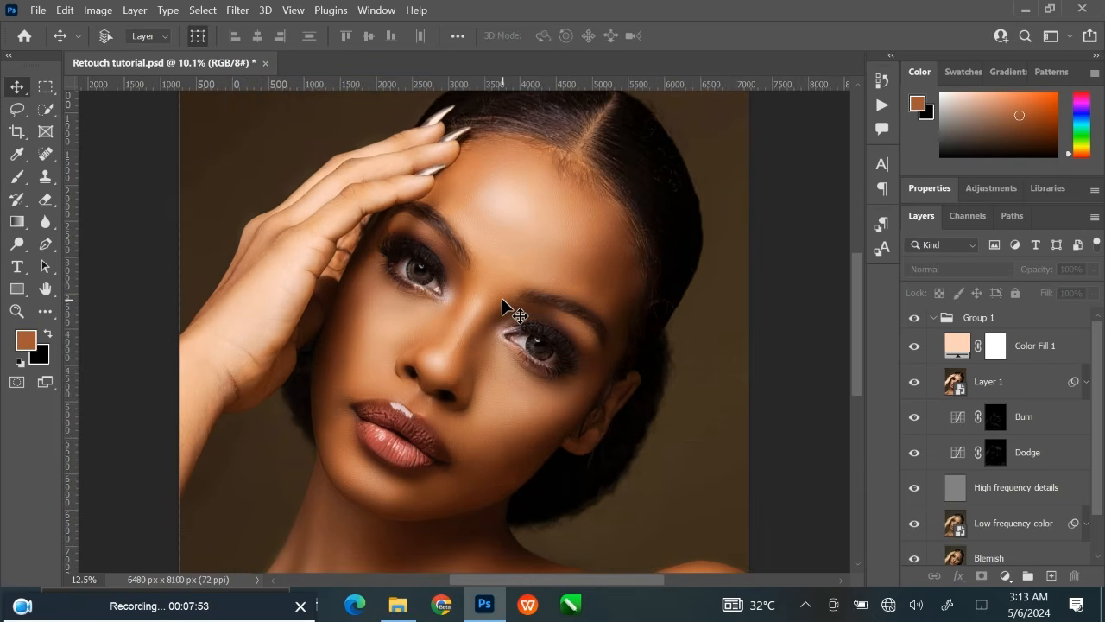
{"action": "key", "text": "ctrl+0"}
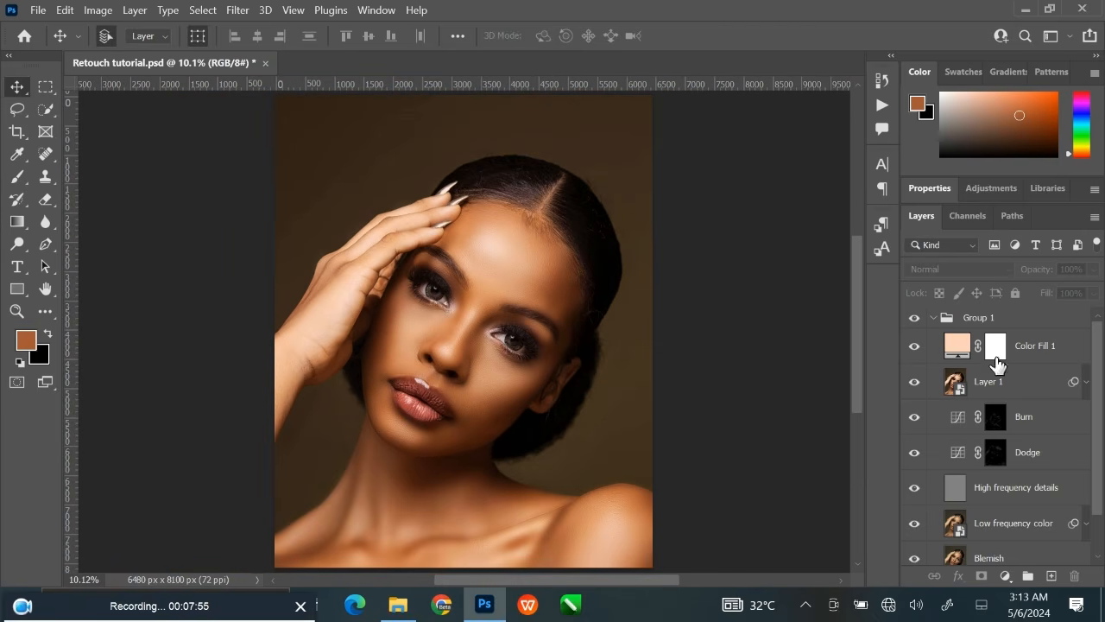
{"action": "left_click", "coordinate": [913, 349]}
{"action": "left_click", "coordinate": [914, 349]}
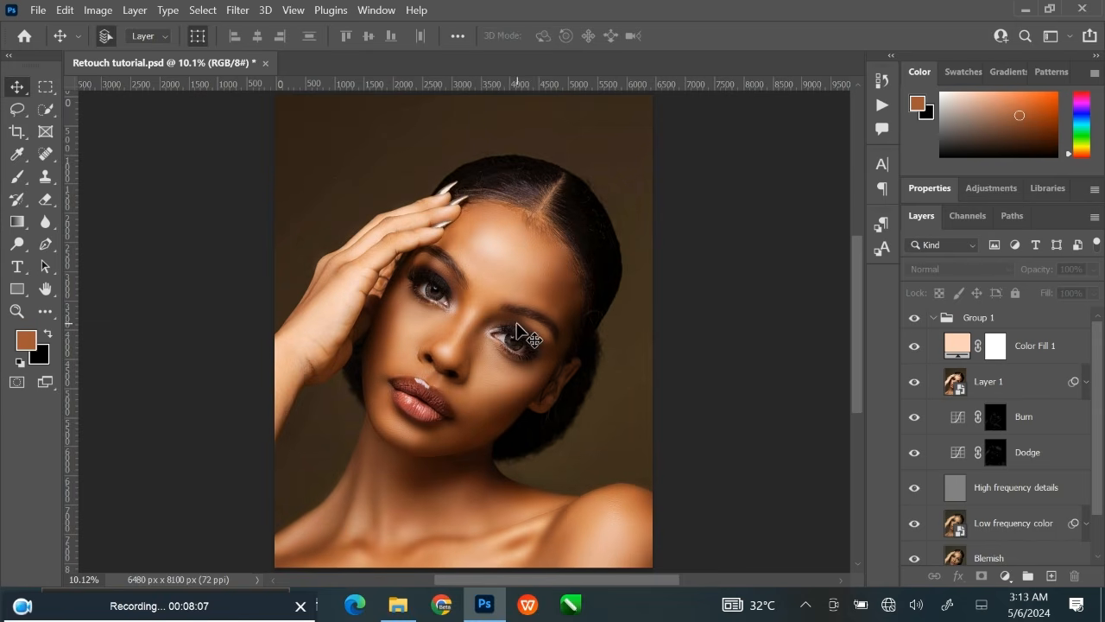
Rename the peach Color Fill 1 layer to Skin tone.
{"action": "left_click", "coordinate": [1062, 350]}
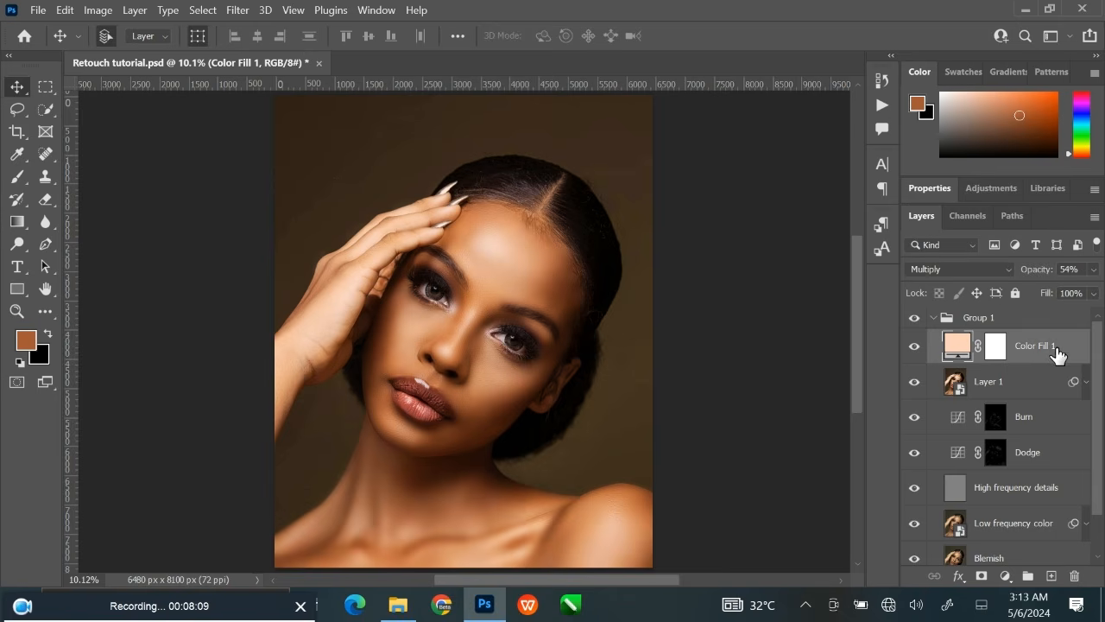
{"action": "double_click", "coordinate": [1043, 346]}
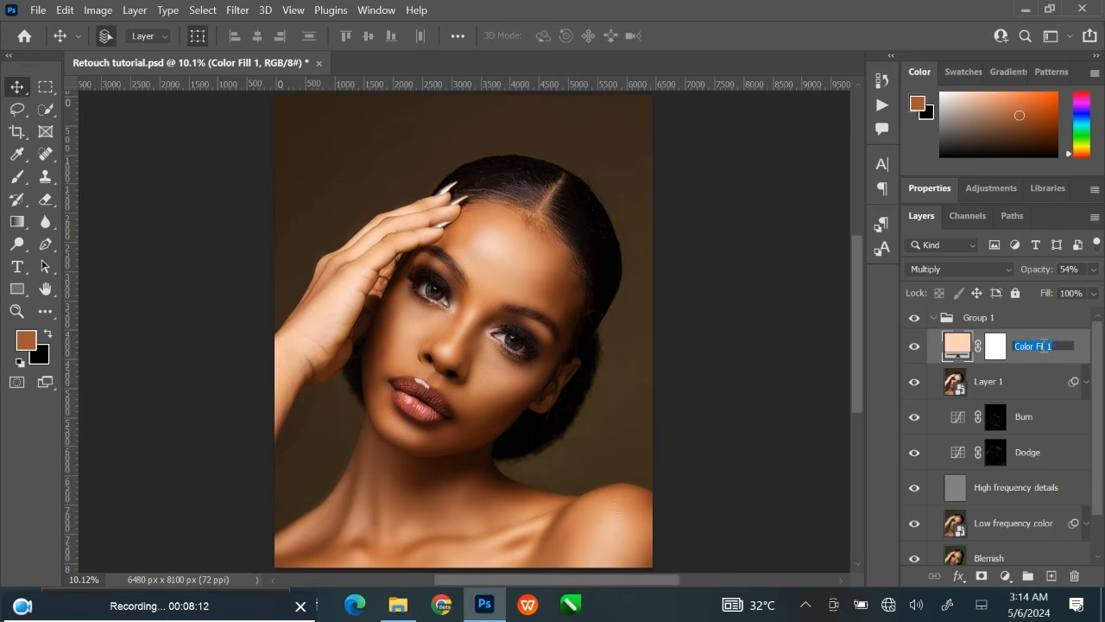
{"action": "type", "text": "Skin tone"}
{"action": "key", "text": "Return"}
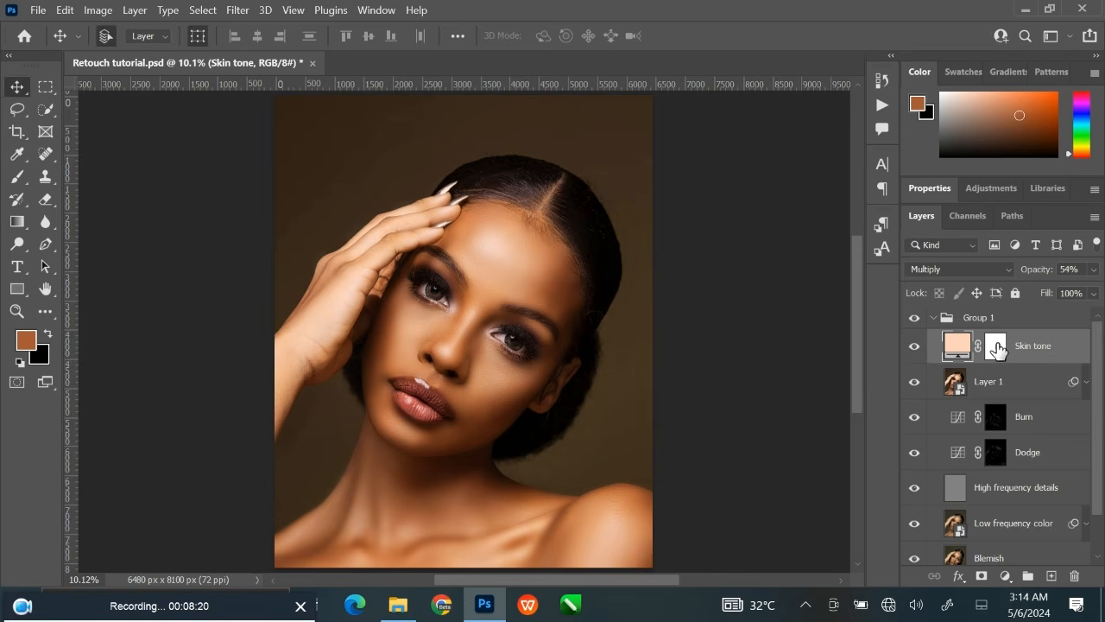
Add a Brightness/Contrast adjustment layer above the Skin tone layer with brightness 20 and contrast 4.
{"action": "left_click", "coordinate": [1006, 576]}
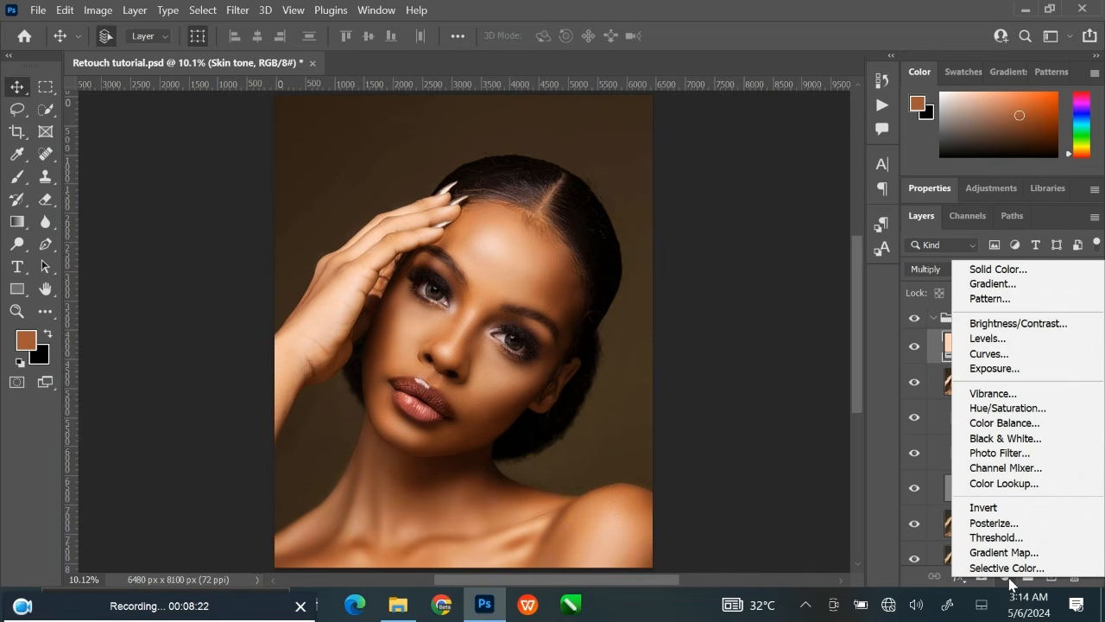
{"action": "left_click", "coordinate": [1013, 325]}
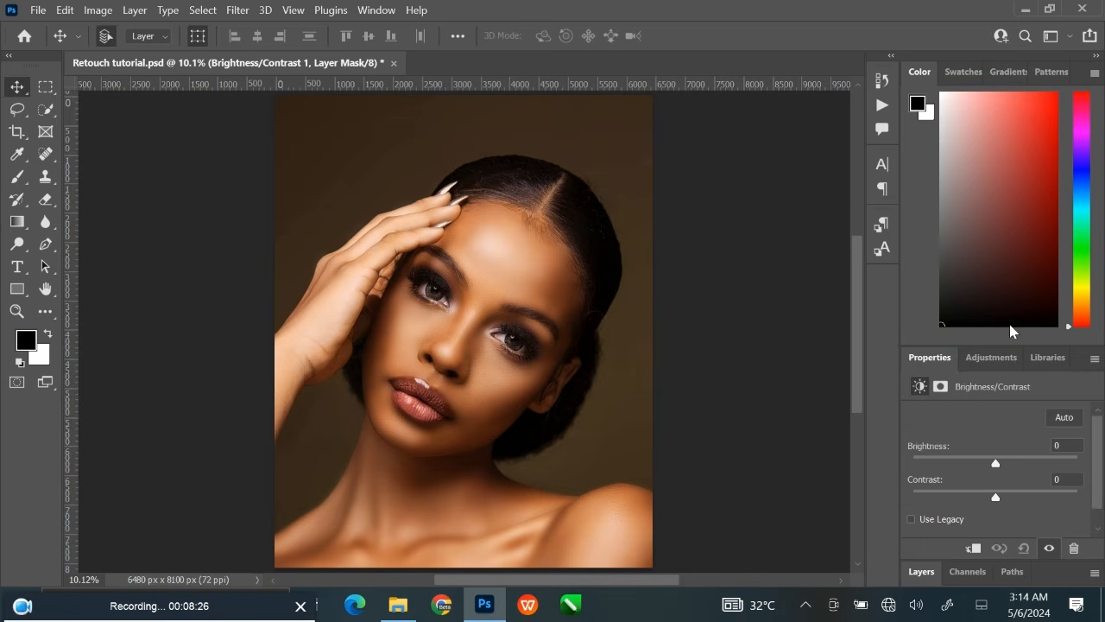
{"action": "left_click_drag", "start_coordinate": [997, 346], "coordinate": [979, 109]}
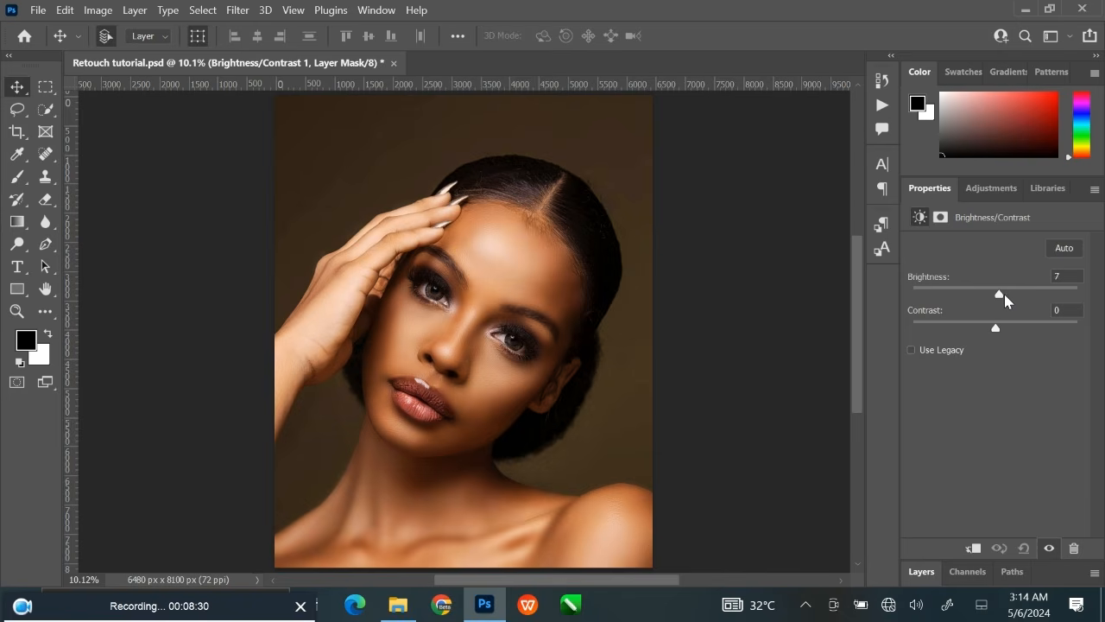
{"action": "left_click_drag", "start_coordinate": [1005, 294], "coordinate": [1007, 297]}
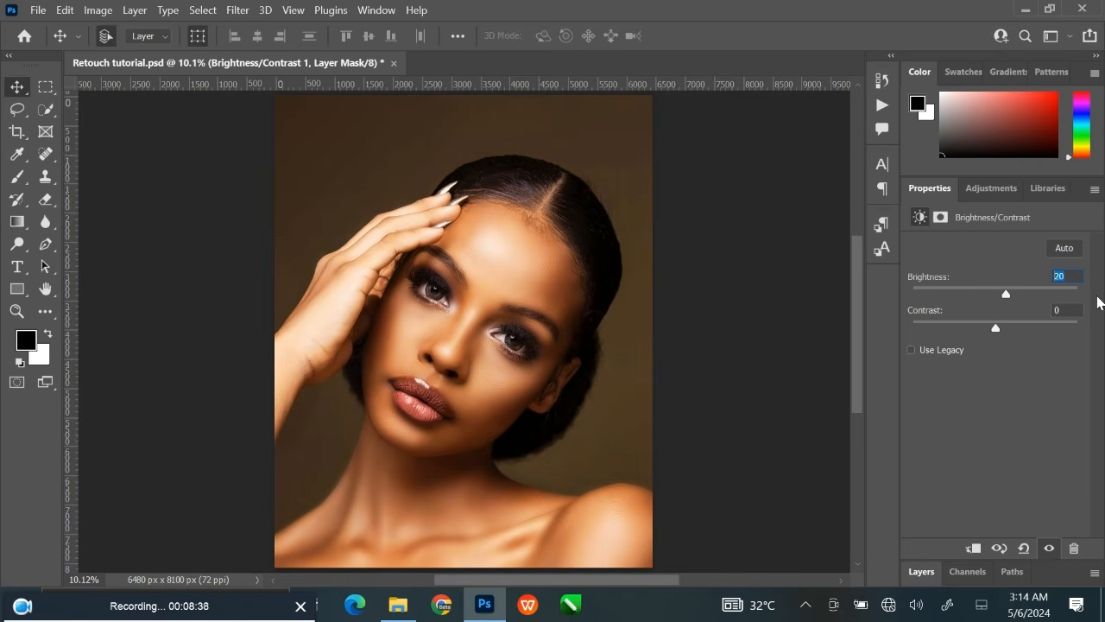
{"action": "left_click_drag", "start_coordinate": [995, 328], "coordinate": [999, 334]}
{"action": "left_click", "coordinate": [810, 226]}
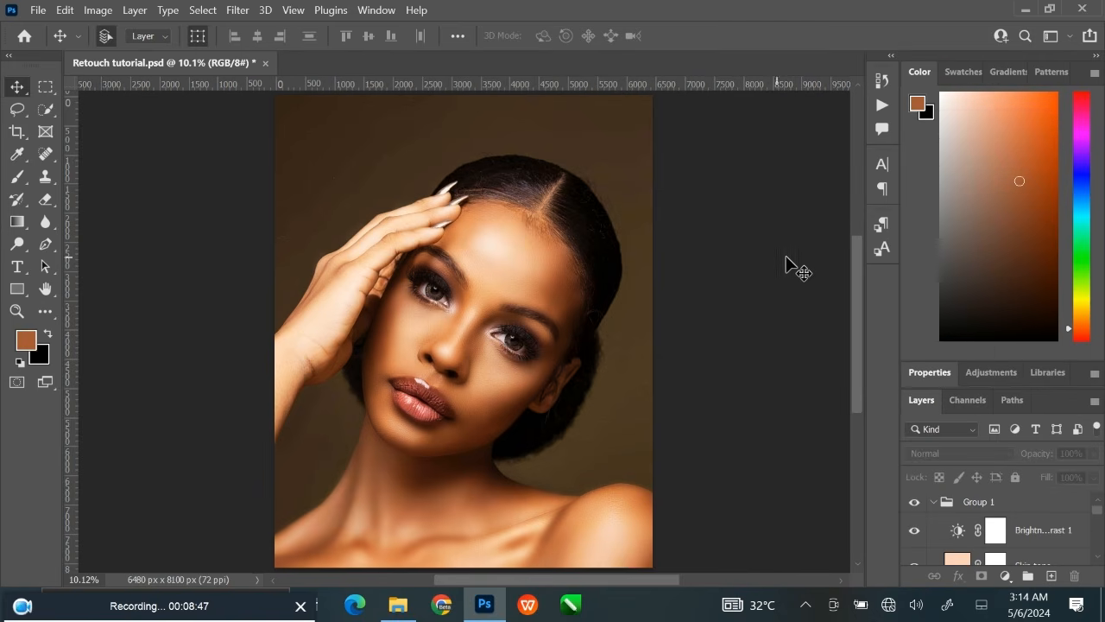
Compare the portrait with and without the Brightness/Contrast adjustment.
{"action": "left_click_drag", "start_coordinate": [983, 358], "coordinate": [998, 170]}
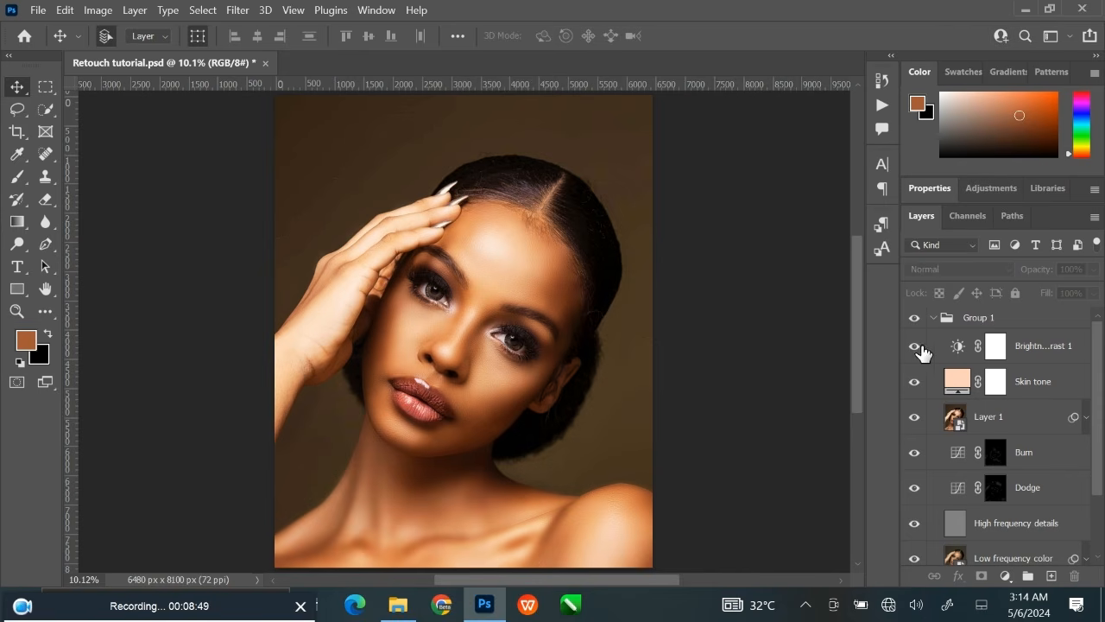
{"action": "left_click", "coordinate": [915, 349]}
{"action": "left_click", "coordinate": [914, 349]}
Lower the Brightness/Contrast layer's brightness to 13 and check the portrait with and without the adjustment.
{"action": "left_click", "coordinate": [960, 347]}
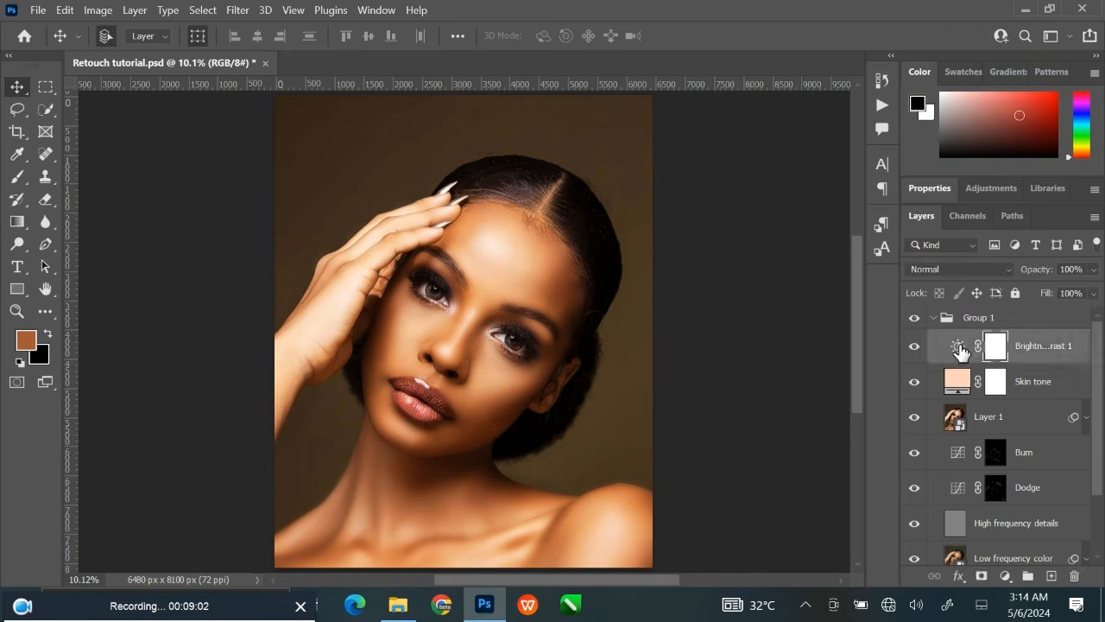
{"action": "left_click_drag", "start_coordinate": [1004, 349], "coordinate": [1035, 201]}
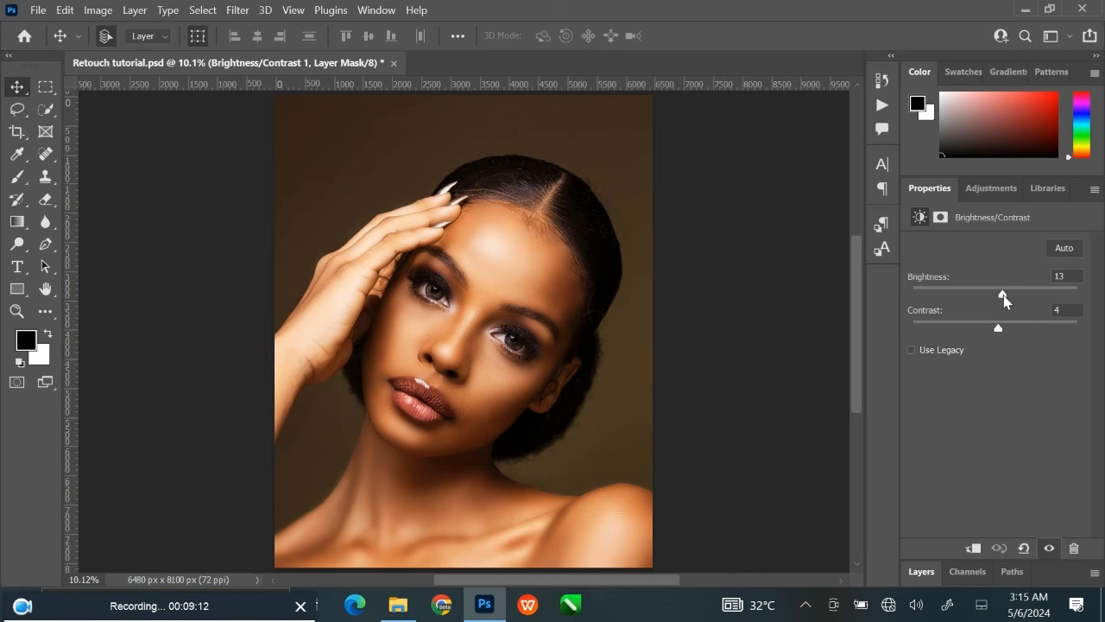
{"action": "left_click", "coordinate": [750, 332]}
{"action": "key", "text": "F7"}
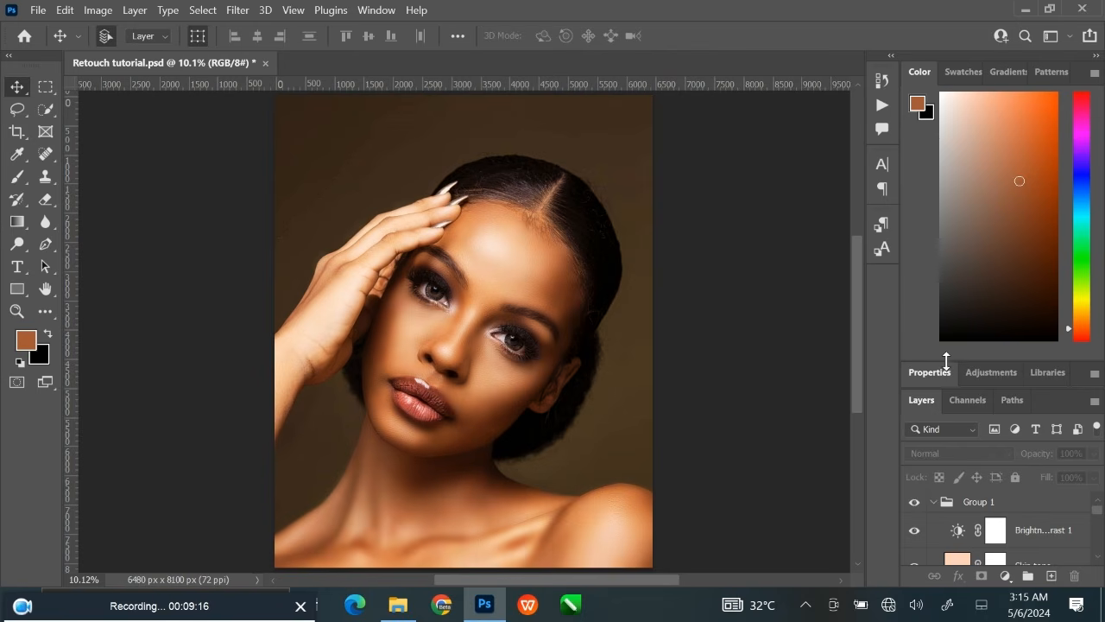
{"action": "left_click_drag", "start_coordinate": [946, 361], "coordinate": [946, 177]}
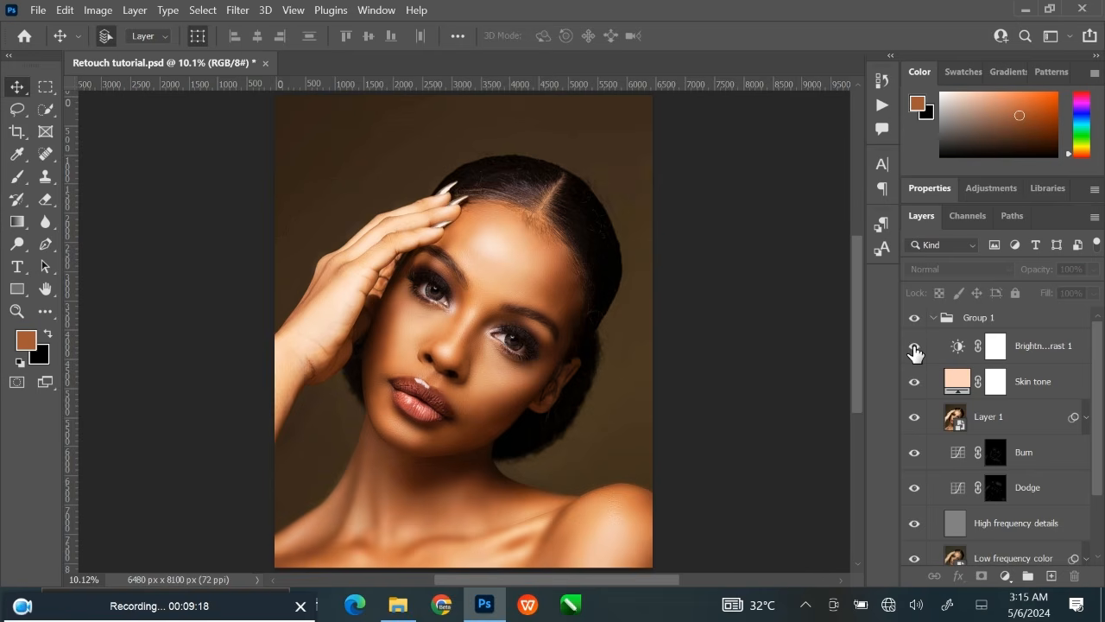
{"action": "left_click", "coordinate": [915, 346]}
{"action": "left_click", "coordinate": [914, 348]}
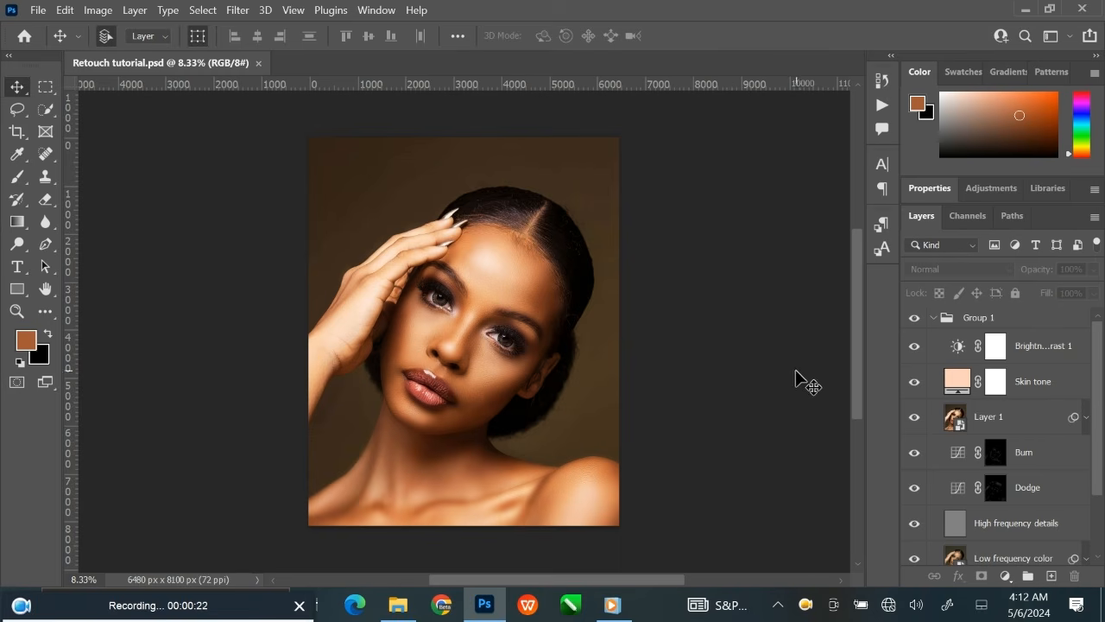
Stamp the visible layers into a new layer above the Brightness/Contrast layer and convert it to a Smart Object.
{"action": "left_click", "coordinate": [1052, 358]}
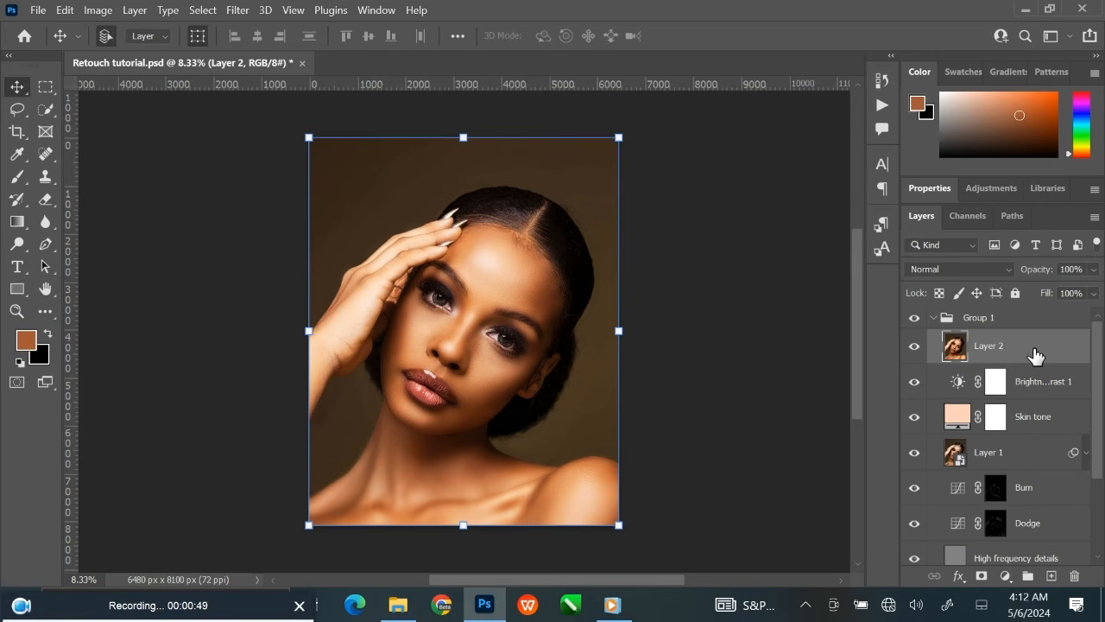
{"action": "right_click", "coordinate": [1036, 357]}
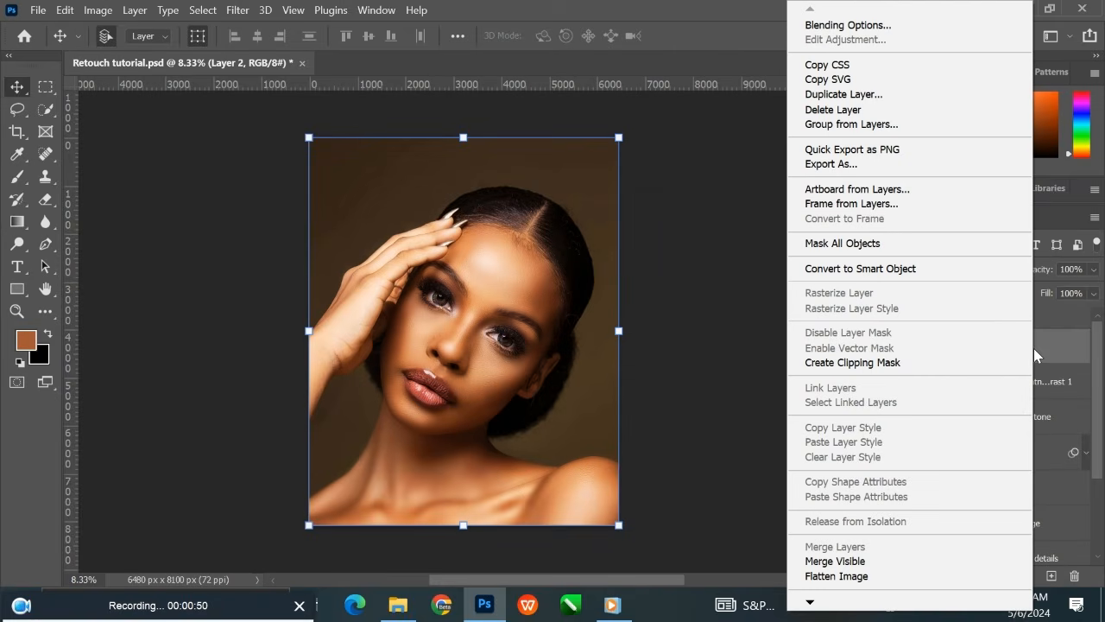
{"action": "left_click", "coordinate": [887, 270]}
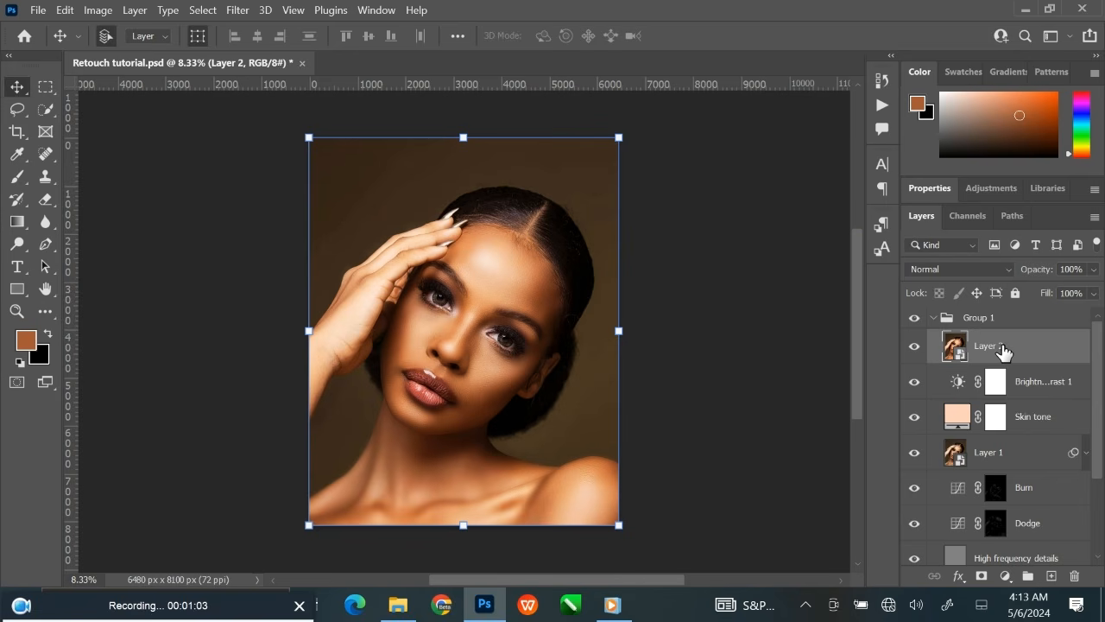
Add a Photo Filter adjustment layer above Layer 2 using Warming Filter (85).
{"action": "left_click", "coordinate": [1004, 576]}
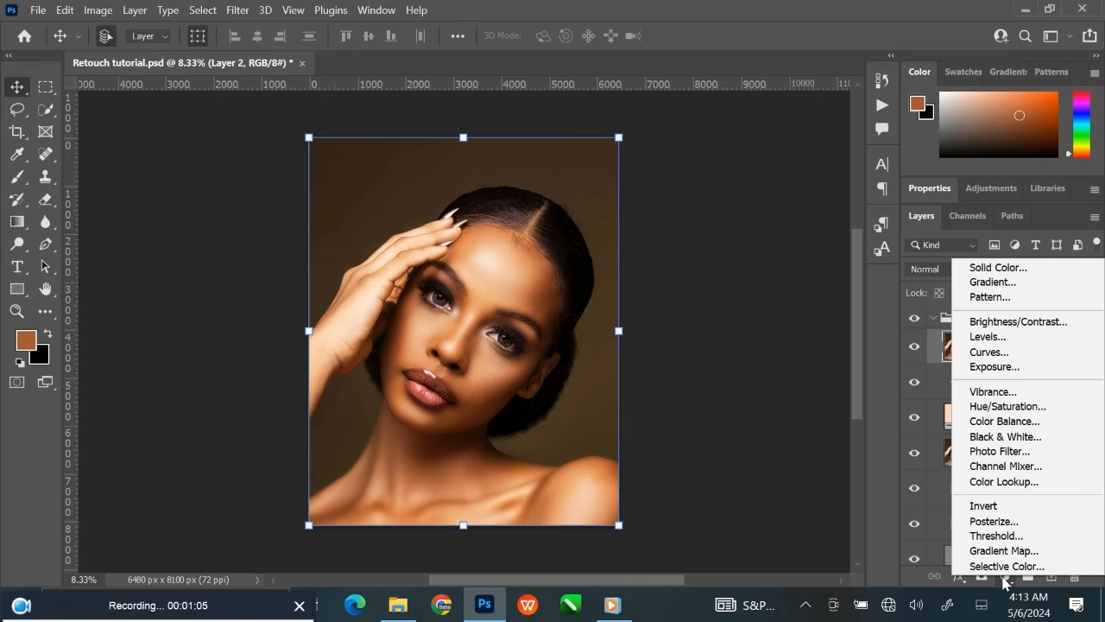
{"action": "left_click", "coordinate": [1002, 451]}
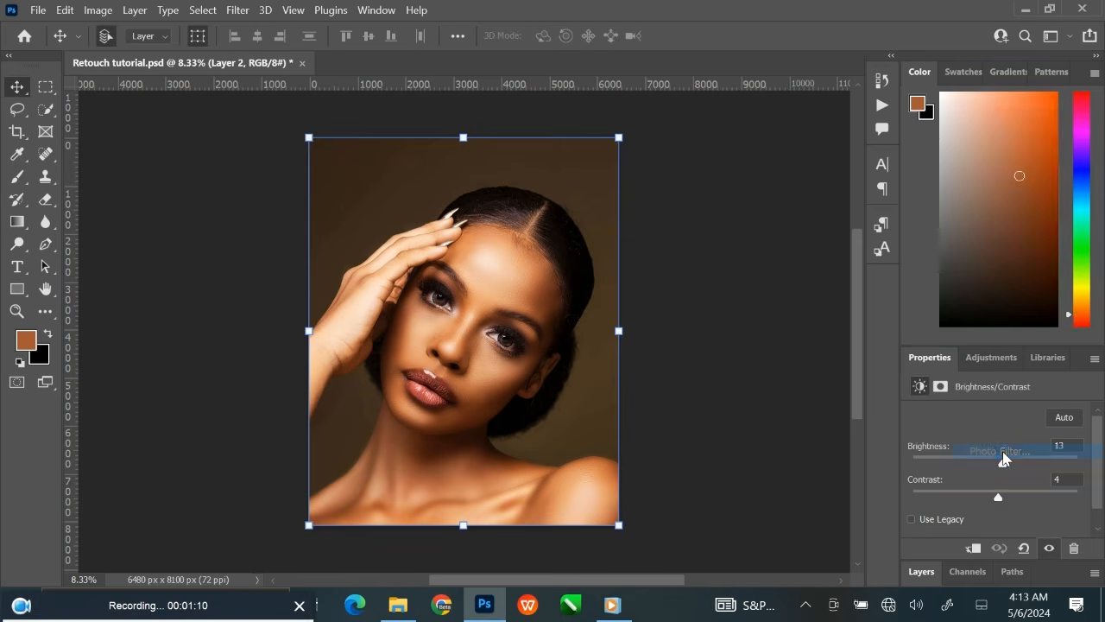
{"action": "left_click_drag", "start_coordinate": [970, 348], "coordinate": [961, 94]}
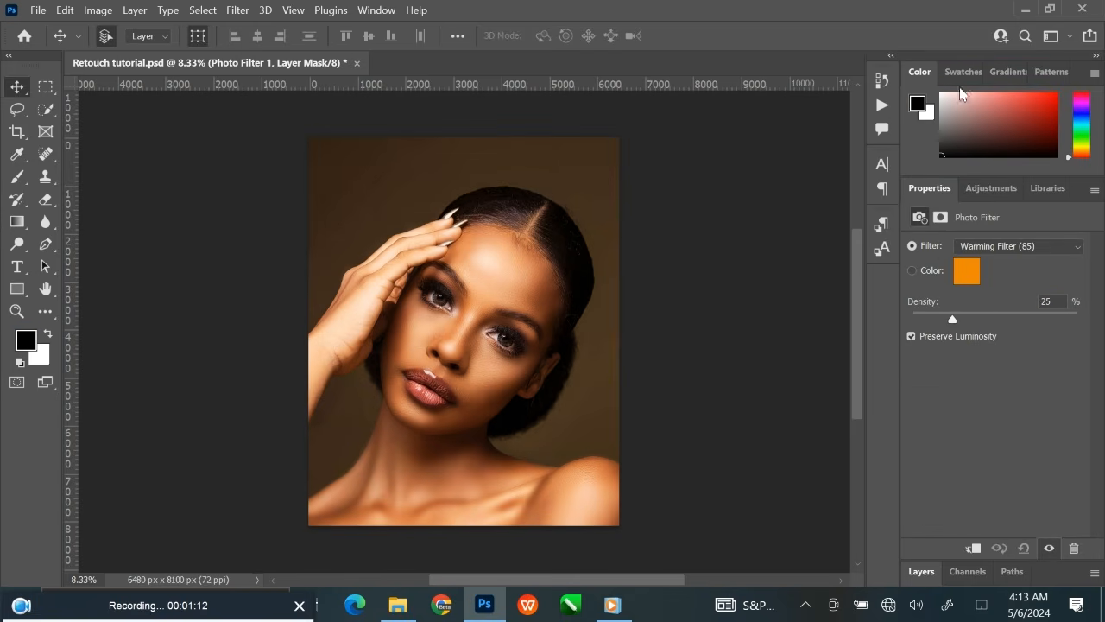
{"action": "left_click", "coordinate": [1078, 253]}
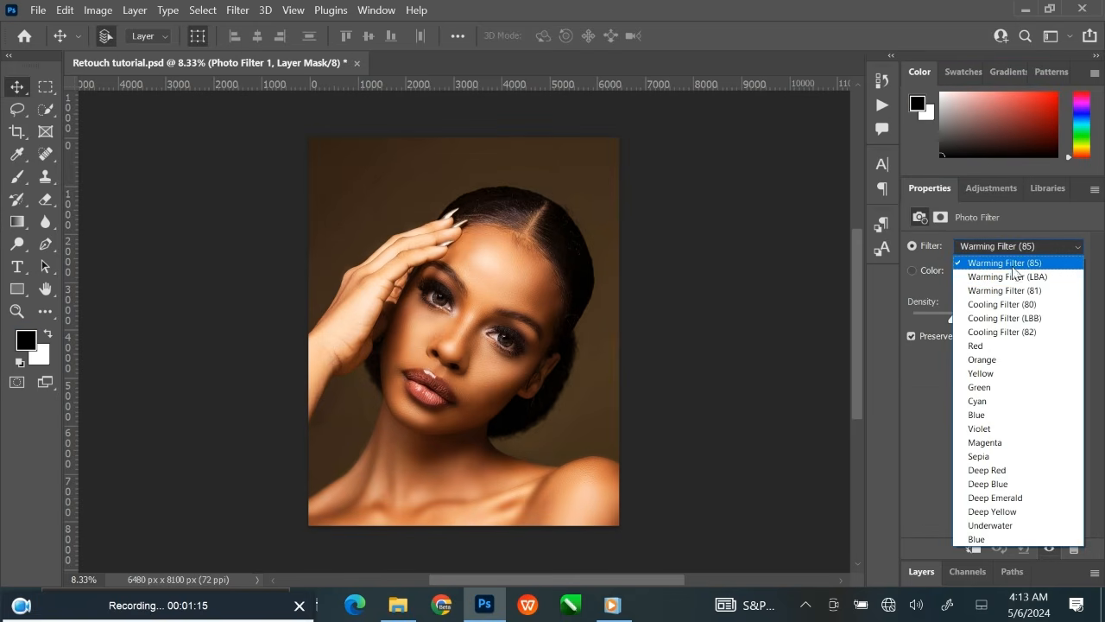
{"action": "left_click", "coordinate": [1017, 262]}
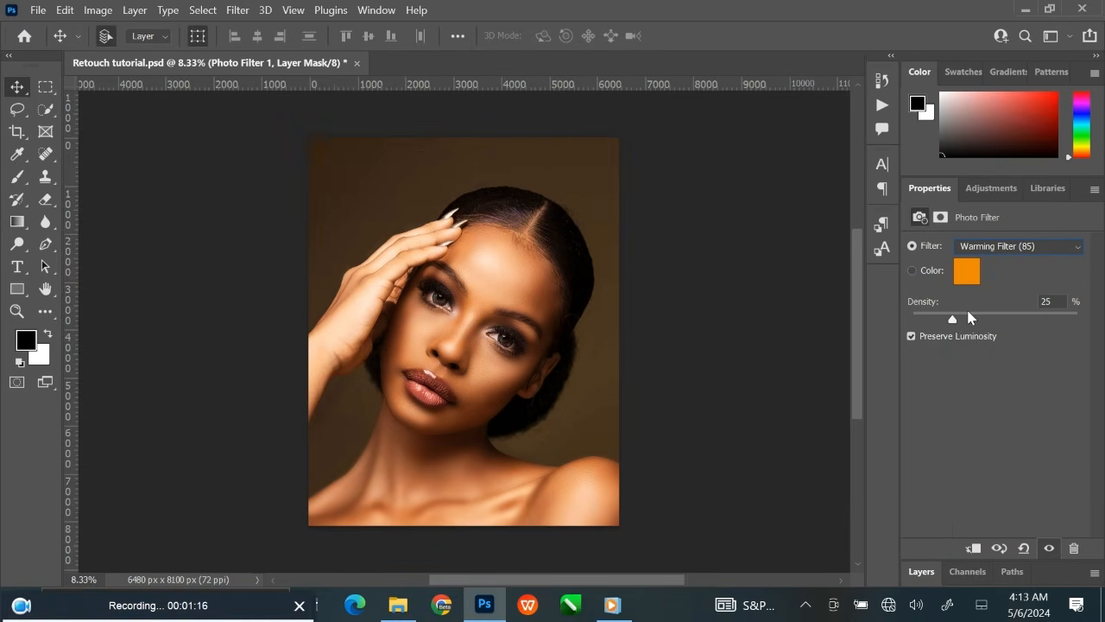
Reduce the warming Photo Filter's density slightly and bring the full layer list back into view.
{"action": "mouse_move", "coordinate": [955, 319]}
{"action": "left_mouse_down"}
{"action": "mouse_move", "coordinate": [932, 325]}
{"action": "mouse_move", "coordinate": [1002, 323]}
{"action": "mouse_move", "coordinate": [932, 322]}
{"action": "mouse_move", "coordinate": [946, 324]}
{"action": "left_mouse_up"}
{"action": "left_click_drag", "start_coordinate": [942, 324], "coordinate": [938, 325]}
{"action": "left_click", "coordinate": [1051, 303]}
{"action": "left_click", "coordinate": [784, 294]}
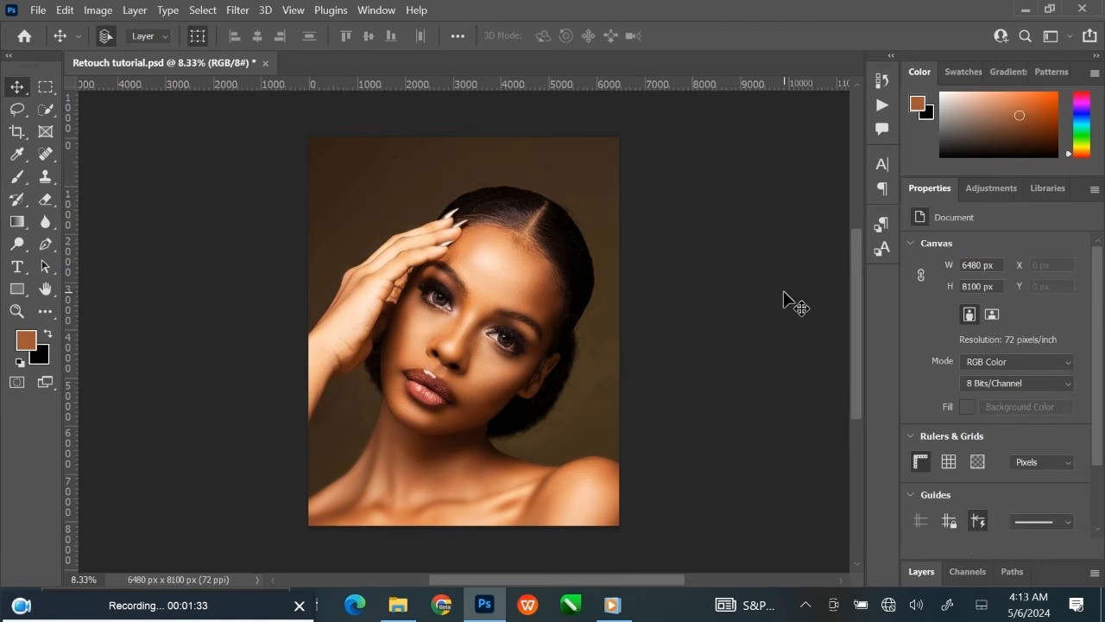
{"action": "double_click", "coordinate": [928, 188]}
{"action": "left_click_drag", "start_coordinate": [957, 364], "coordinate": [961, 60]}
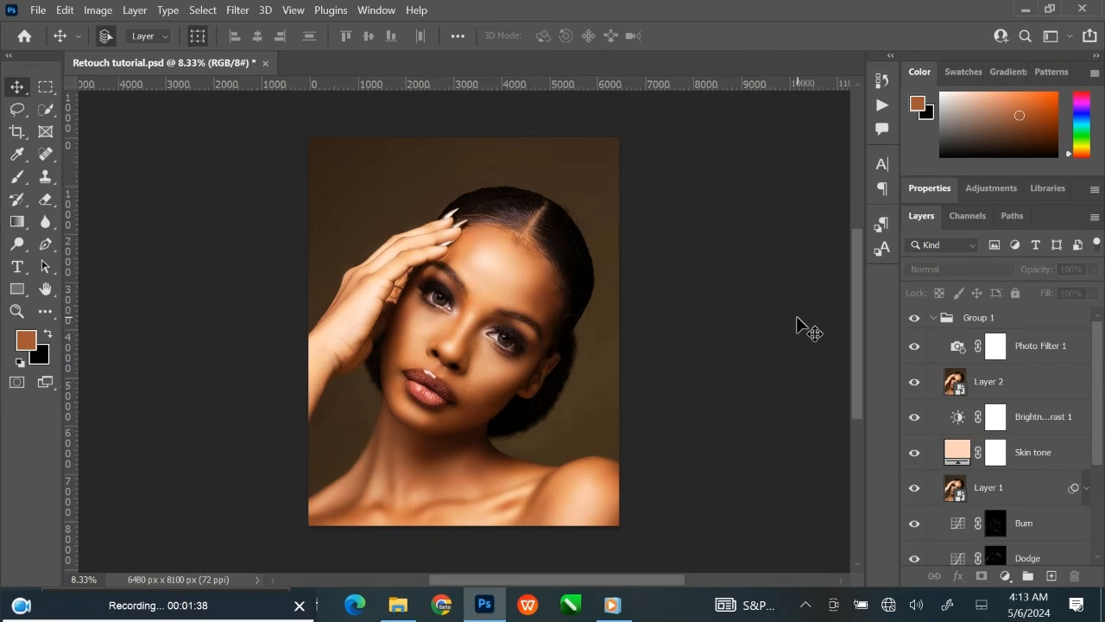
Examine the skin texture and eyes up close, and return to the whole portrait.
{"action": "key", "text": "ctrl+plus"}
{"action": "key", "text": "ctrl+plus"}
{"action": "key", "text": "ctrl+plus"}
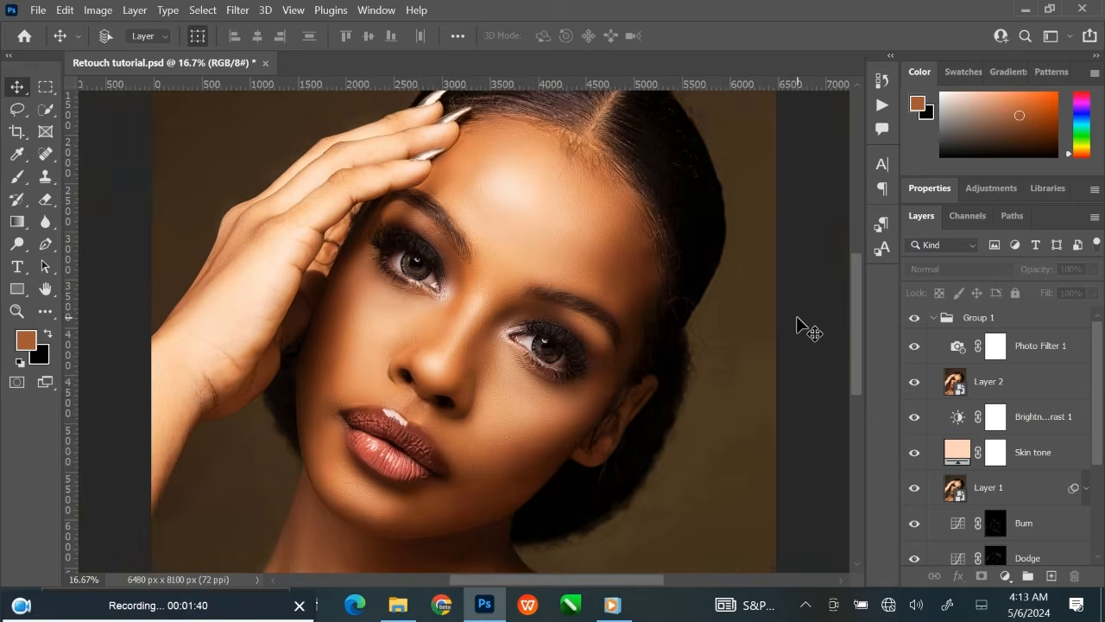
{"action": "key", "text": "ctrl+plus"}
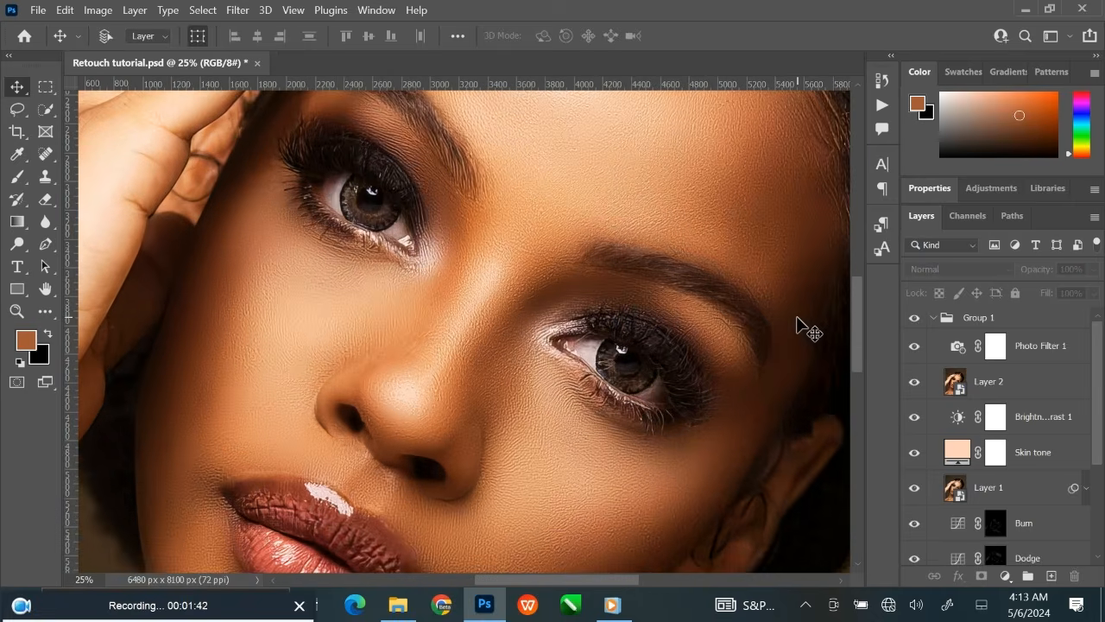
{"action": "key", "text": "ctrl+0"}
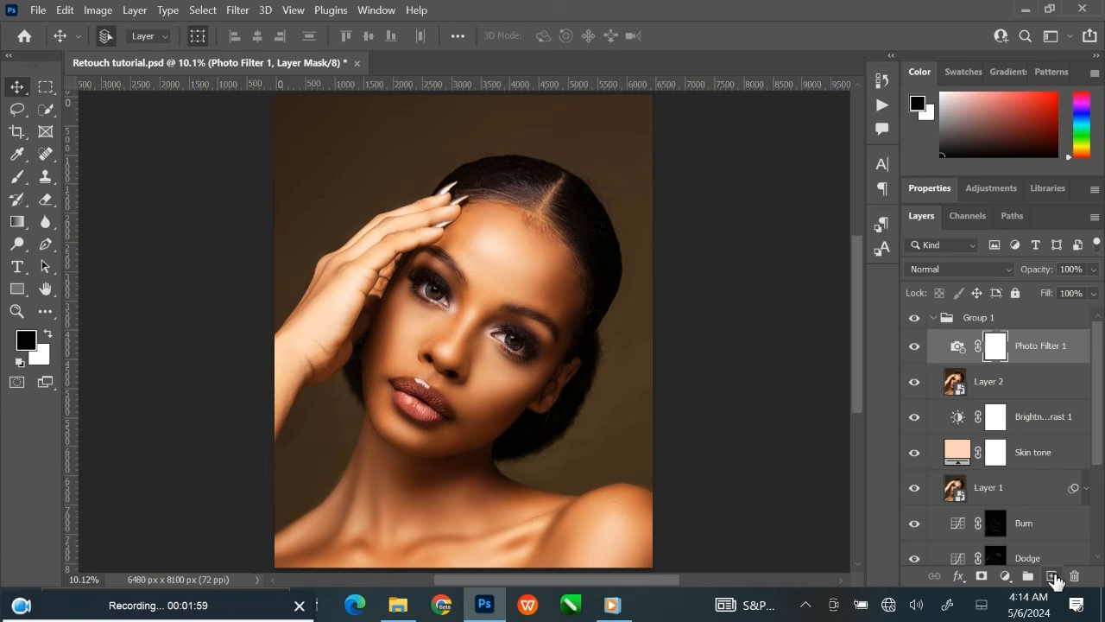
Add an empty layer above Photo Filter 1 and ready the Brush with light blue badaff as foreground at 100% opacity and flow.
{"action": "left_click", "coordinate": [1051, 576]}
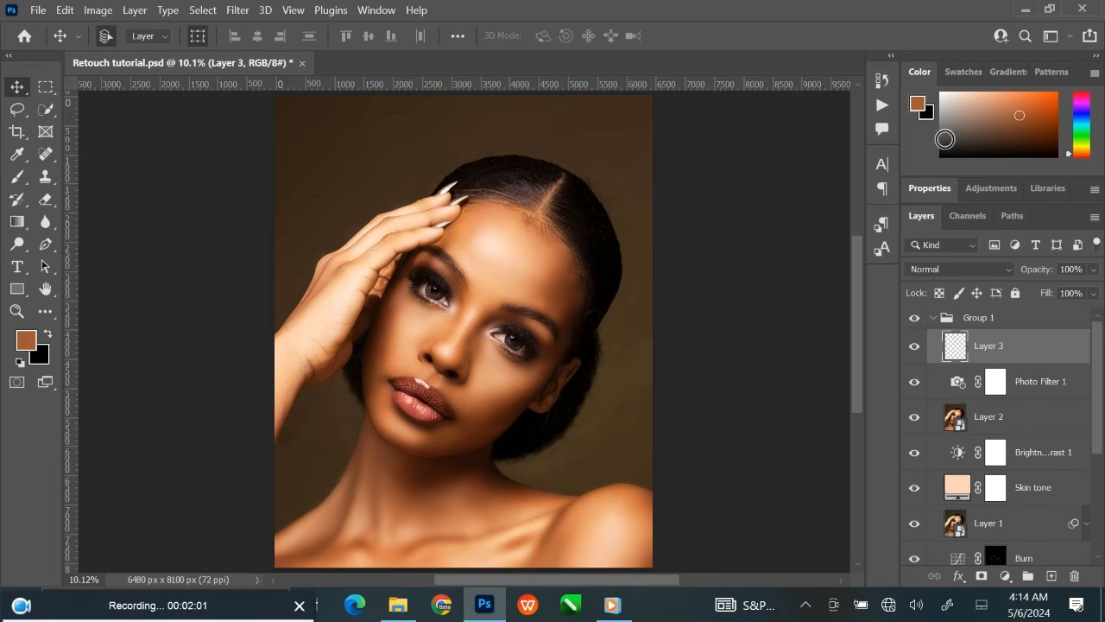
{"action": "left_click", "coordinate": [919, 105]}
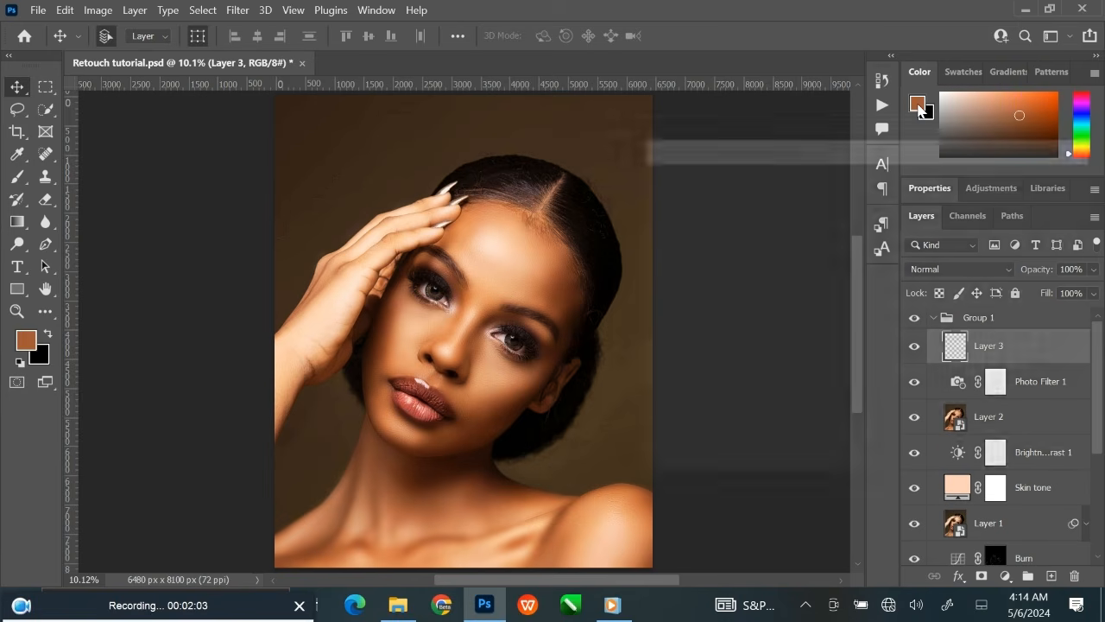
{"action": "left_click_drag", "start_coordinate": [887, 306], "coordinate": [890, 278]}
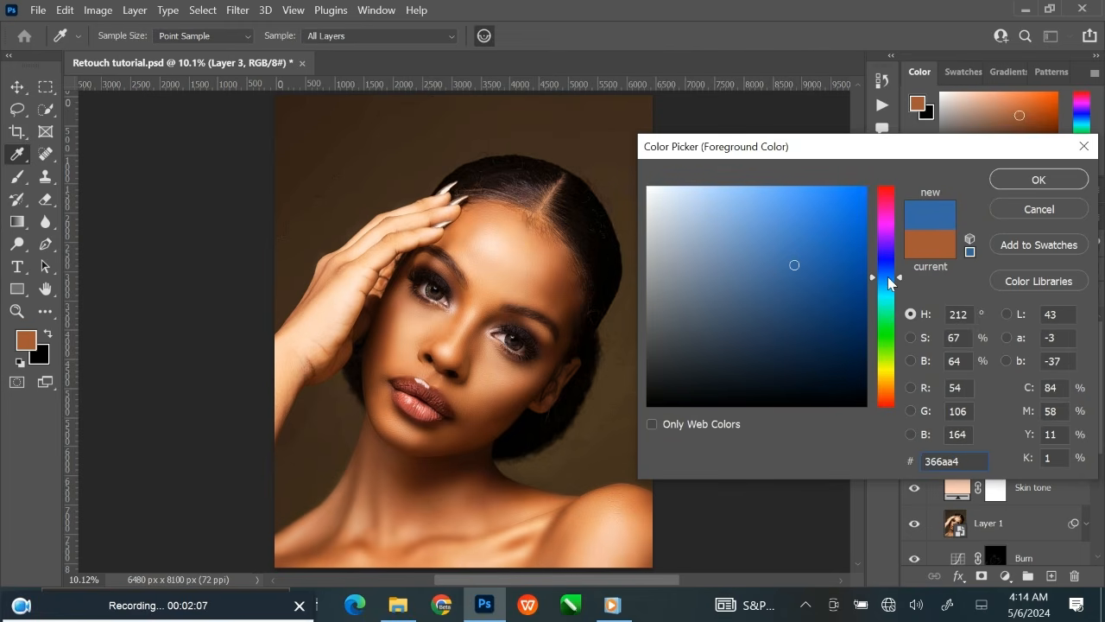
{"action": "left_click_drag", "start_coordinate": [728, 188], "coordinate": [707, 173]}
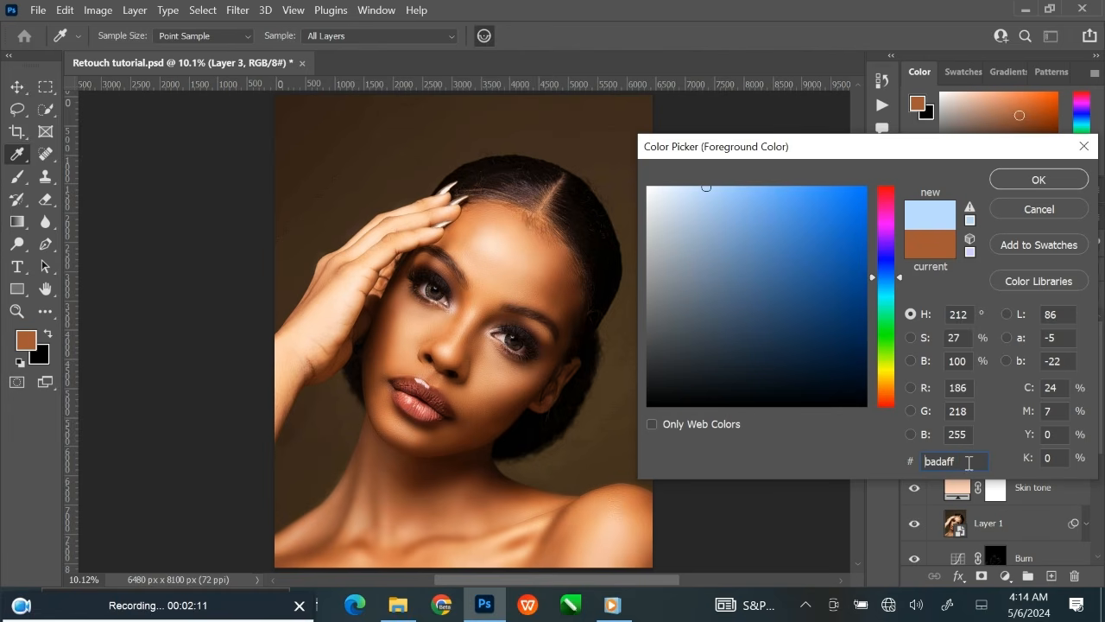
{"action": "left_click_drag", "start_coordinate": [969, 463], "coordinate": [880, 455]}
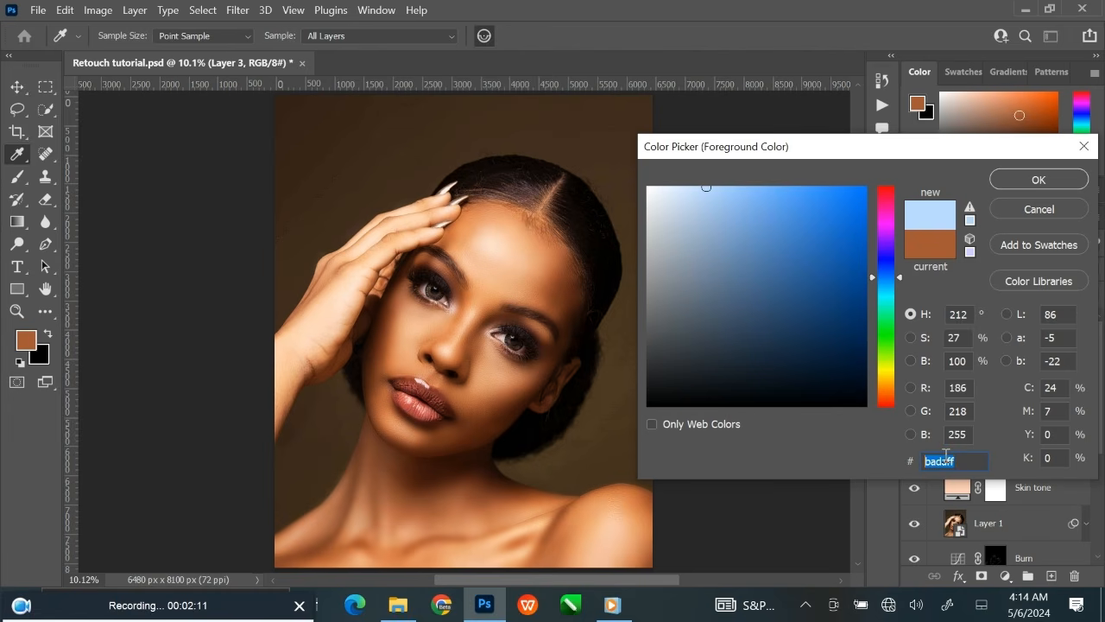
{"action": "left_click", "coordinate": [1031, 180]}
{"action": "left_click", "coordinate": [17, 177]}
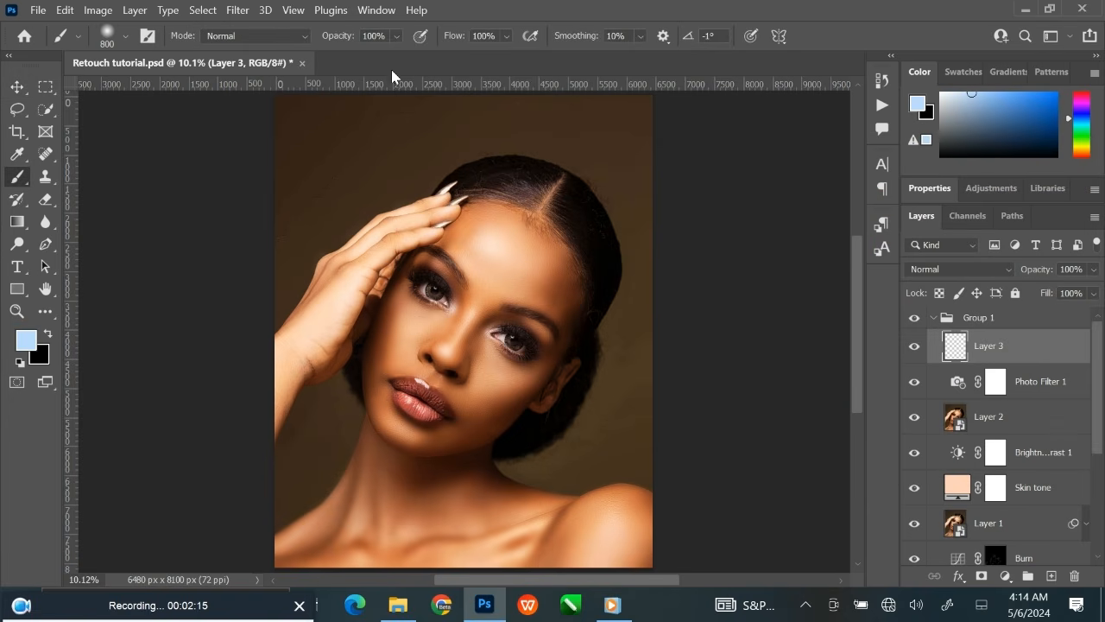
{"action": "left_click", "coordinate": [398, 38]}
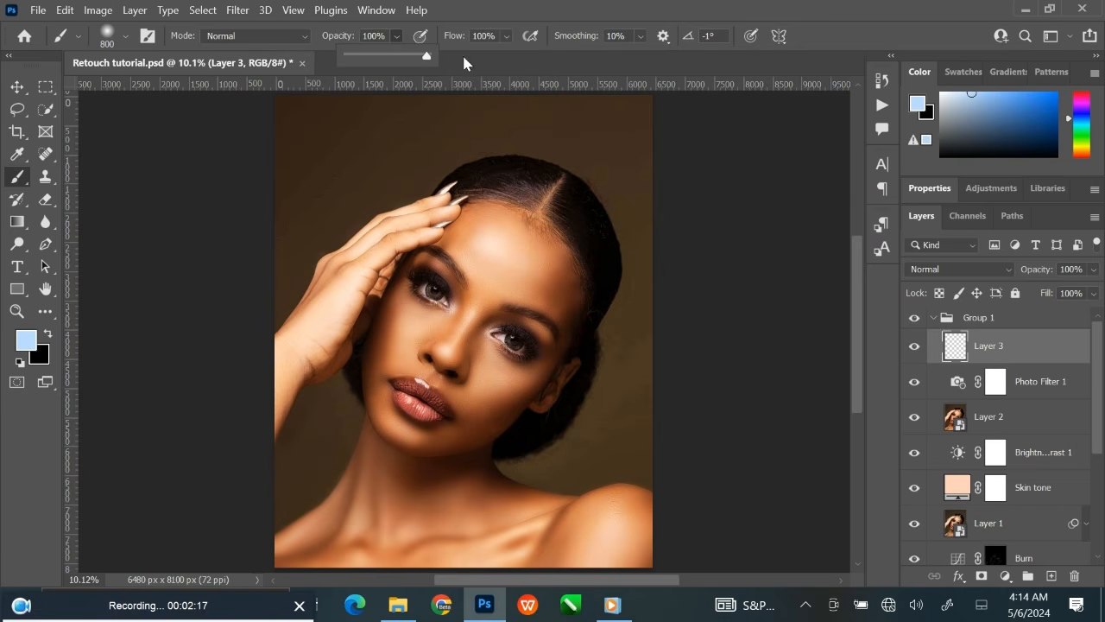
{"action": "left_click", "coordinate": [508, 38]}
{"action": "left_click_drag", "start_coordinate": [534, 58], "coordinate": [538, 58]}
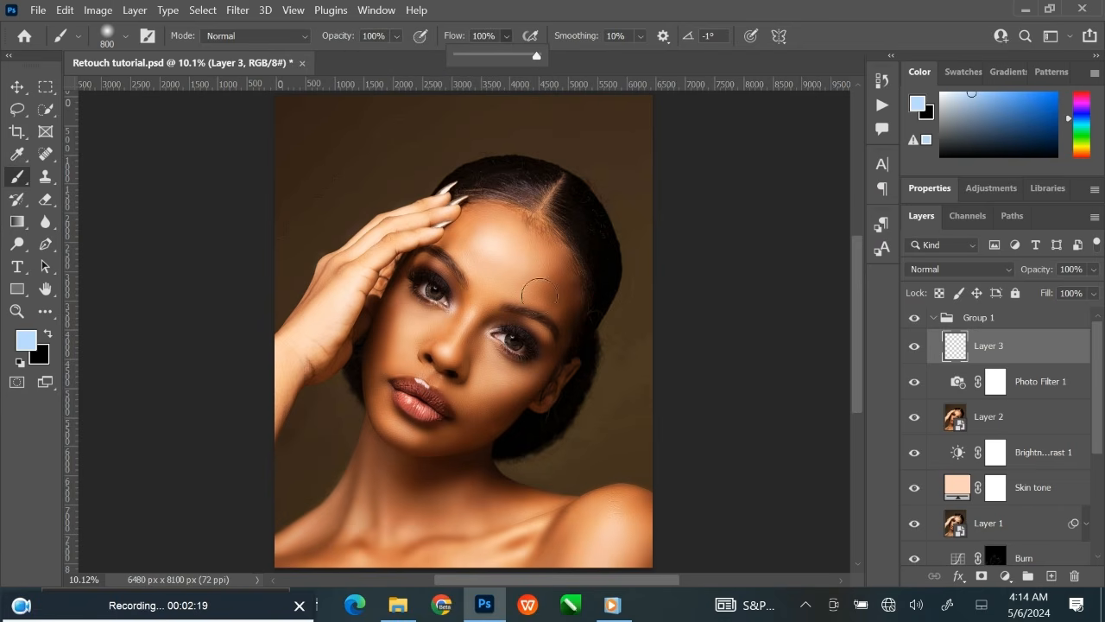
Paint light blue over the eye nearest the hand with a 100 px brush and set Layer 3's blend mode to Color.
{"action": "key", "text": "ctrl+plus"}
{"action": "key", "text": "ctrl+plus"}
{"action": "key", "text": "ctrl+plus"}
{"action": "key", "text": "ctrl+plus"}
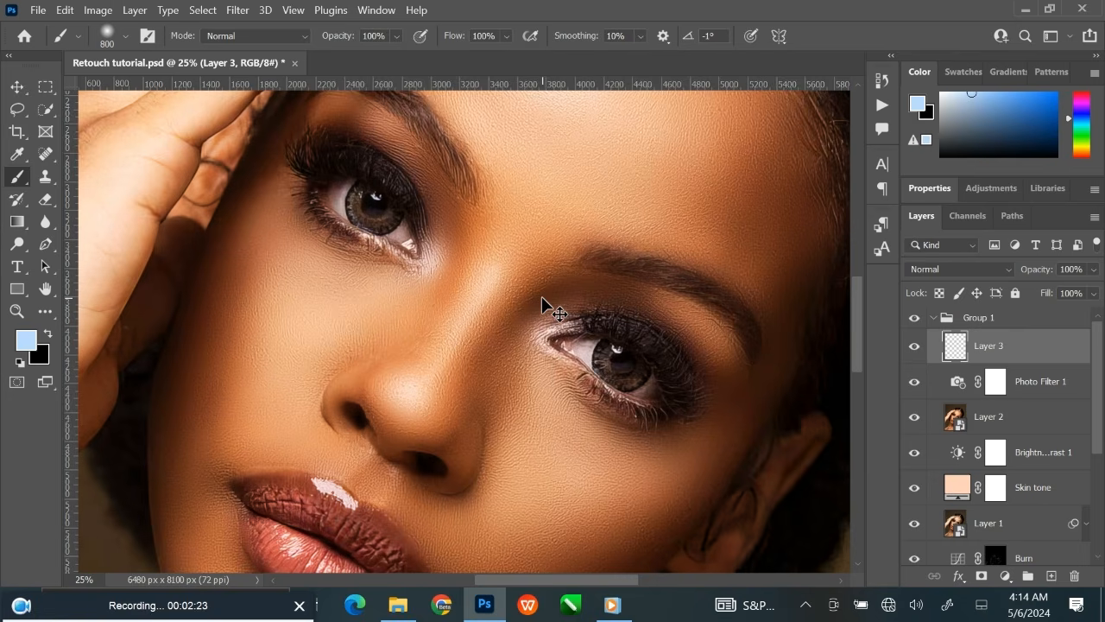
{"action": "key", "text": "ctrl+plus"}
{"action": "left_click_drag", "start_coordinate": [637, 250], "coordinate": [647, 278]}
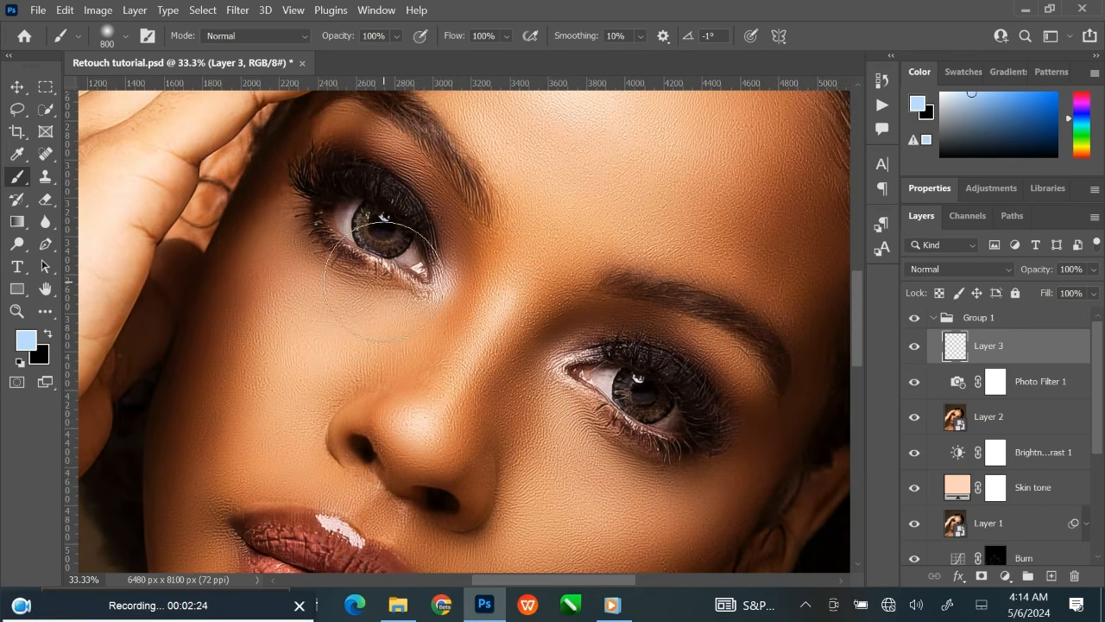
{"action": "key", "text": "bracketleft"}
{"action": "key", "text": "bracketleft"}
{"action": "key", "text": "bracketleft"}
{"action": "key", "text": "bracketright"}
{"action": "left_click", "coordinate": [341, 220]}
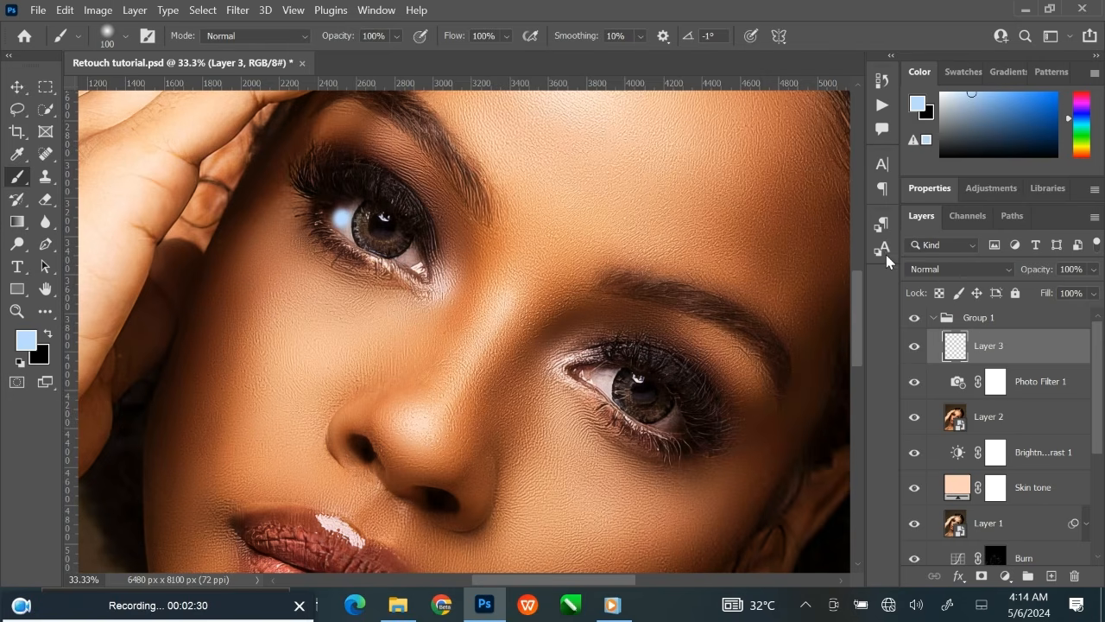
{"action": "mouse_move", "coordinate": [344, 215]}
{"action": "left_mouse_down"}
{"action": "mouse_move", "coordinate": [359, 202]}
{"action": "mouse_move", "coordinate": [383, 227]}
{"action": "left_mouse_up"}
{"action": "left_click", "coordinate": [944, 266]}
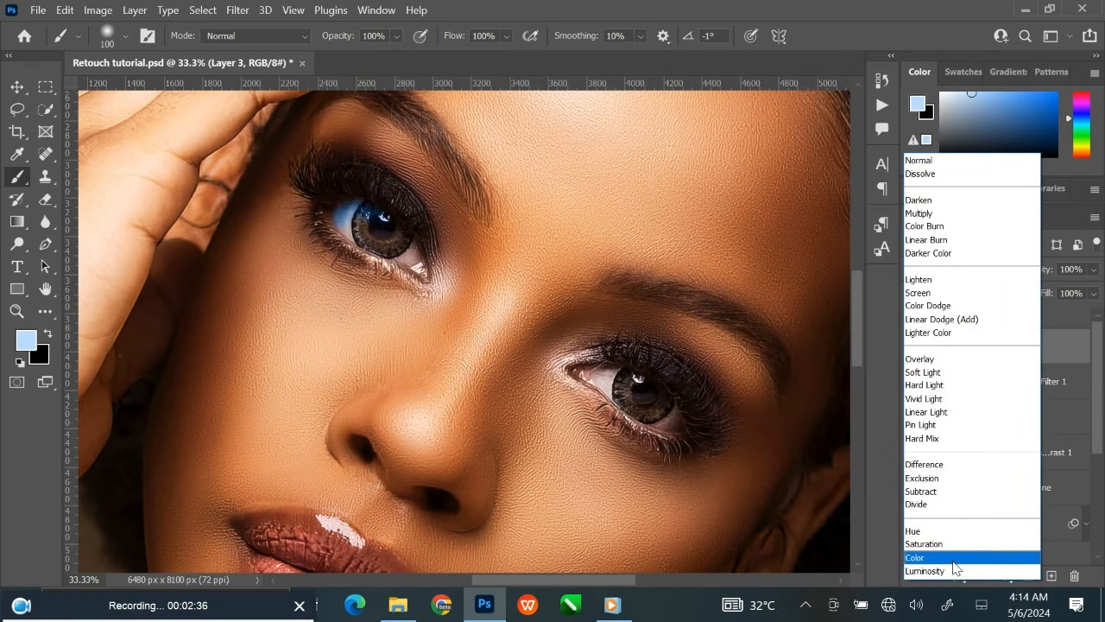
{"action": "left_click", "coordinate": [953, 559]}
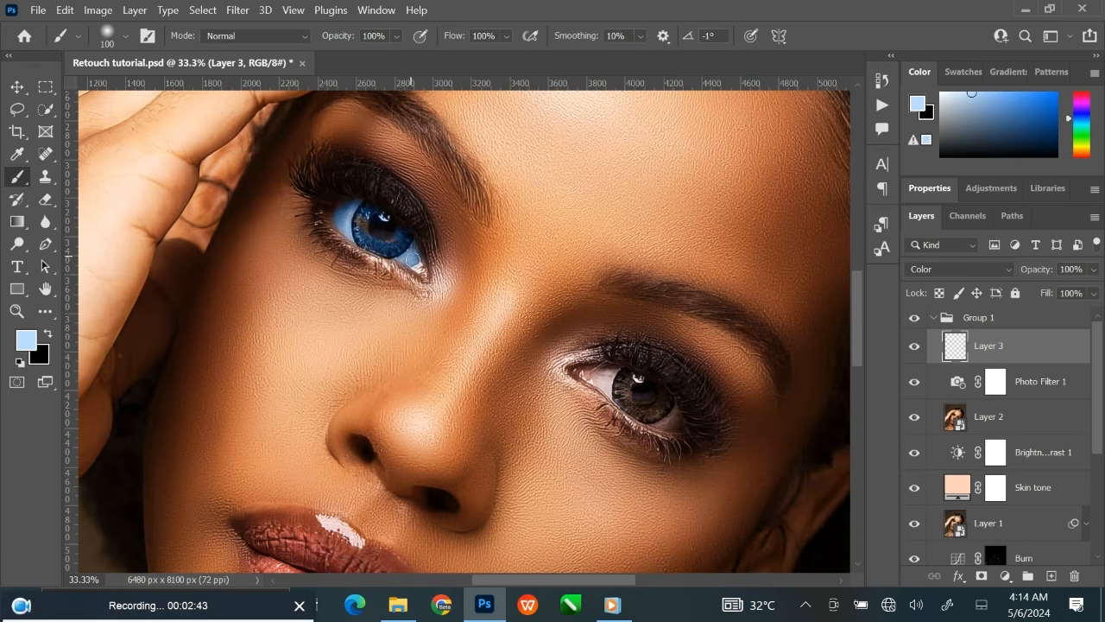
Paint the same light blue over the white and iris of the other eye, adjusting the brush size to fit.
{"action": "key", "text": "bracketright"}
{"action": "key", "text": "bracketright"}
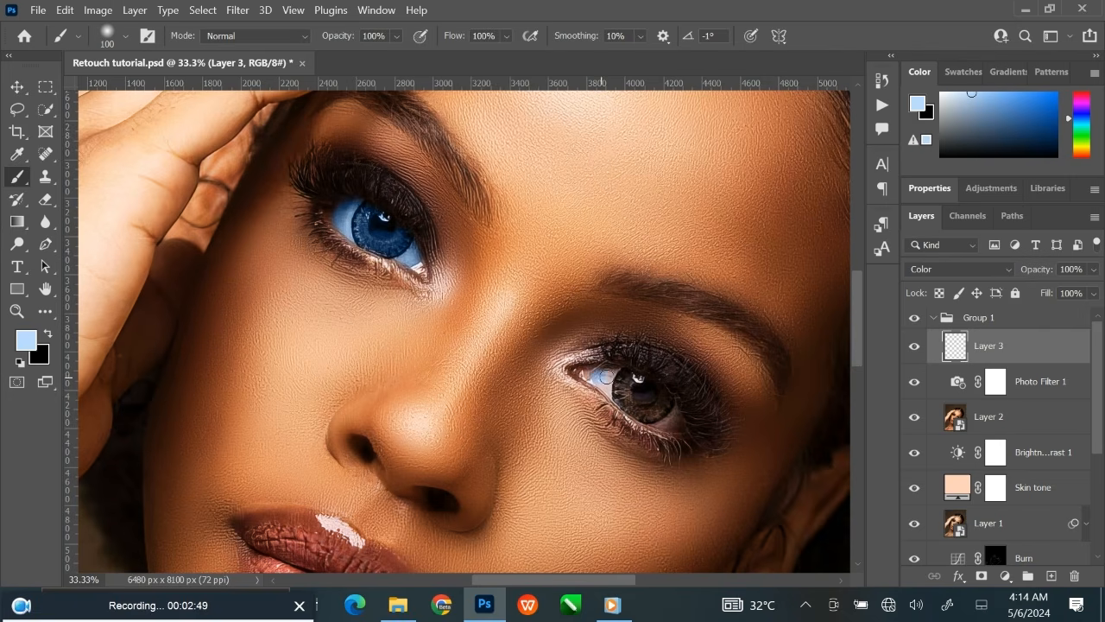
{"action": "left_click_drag", "start_coordinate": [626, 402], "coordinate": [641, 409]}
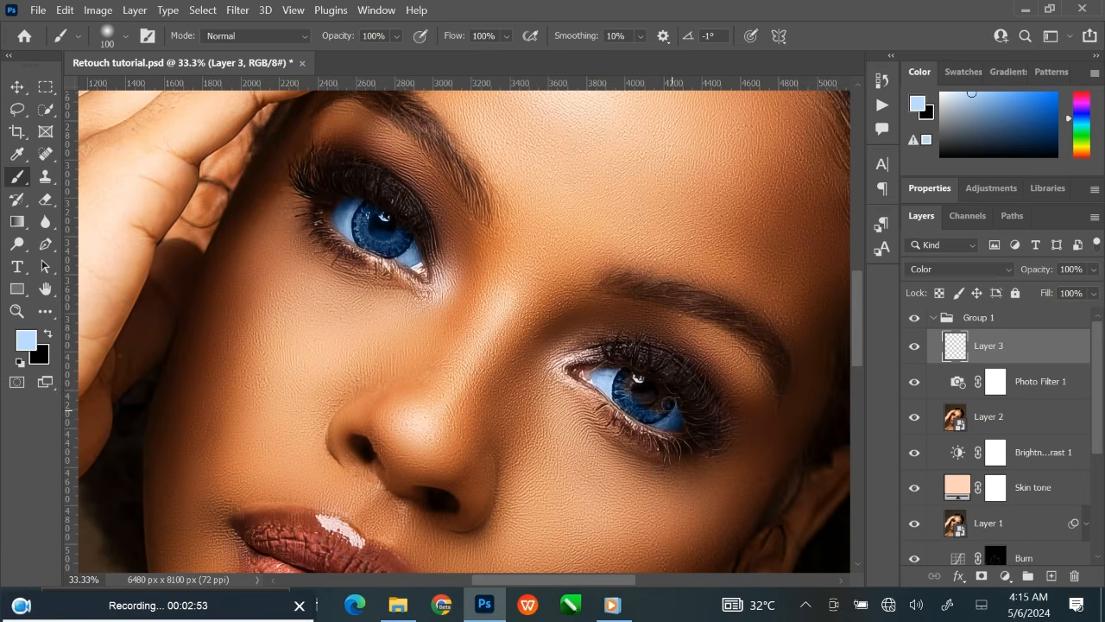
{"action": "key", "text": "bracketright"}
{"action": "key", "text": "bracketright"}
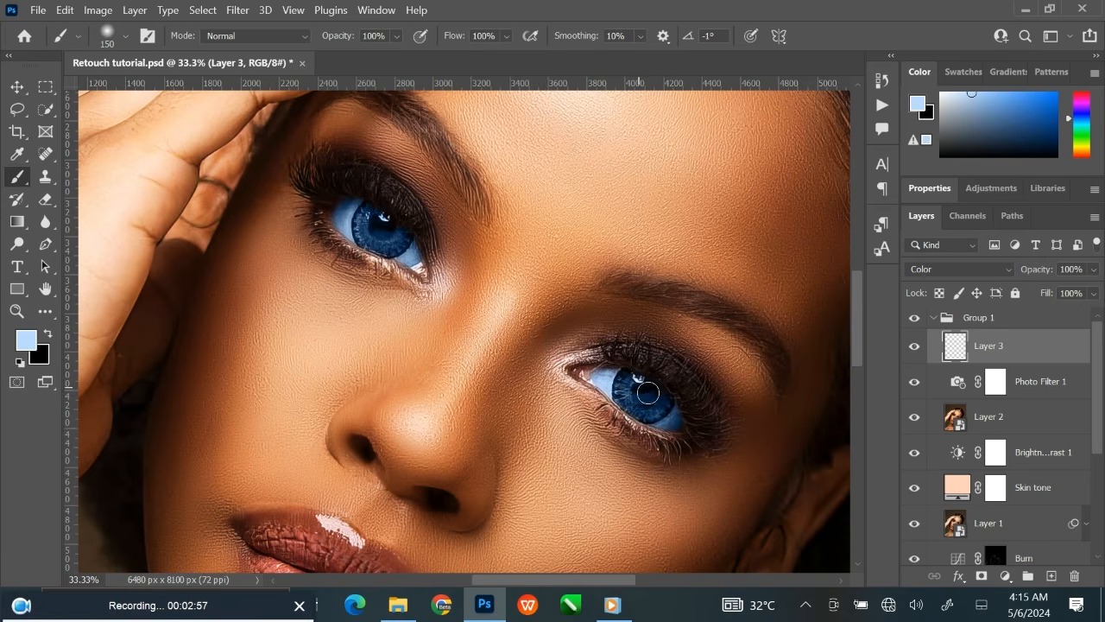
{"action": "left_click_drag", "start_coordinate": [668, 417], "coordinate": [602, 373]}
{"action": "key", "text": "bracketleft"}
{"action": "key", "text": "ctrl+minus"}
{"action": "key", "text": "ctrl+minus"}
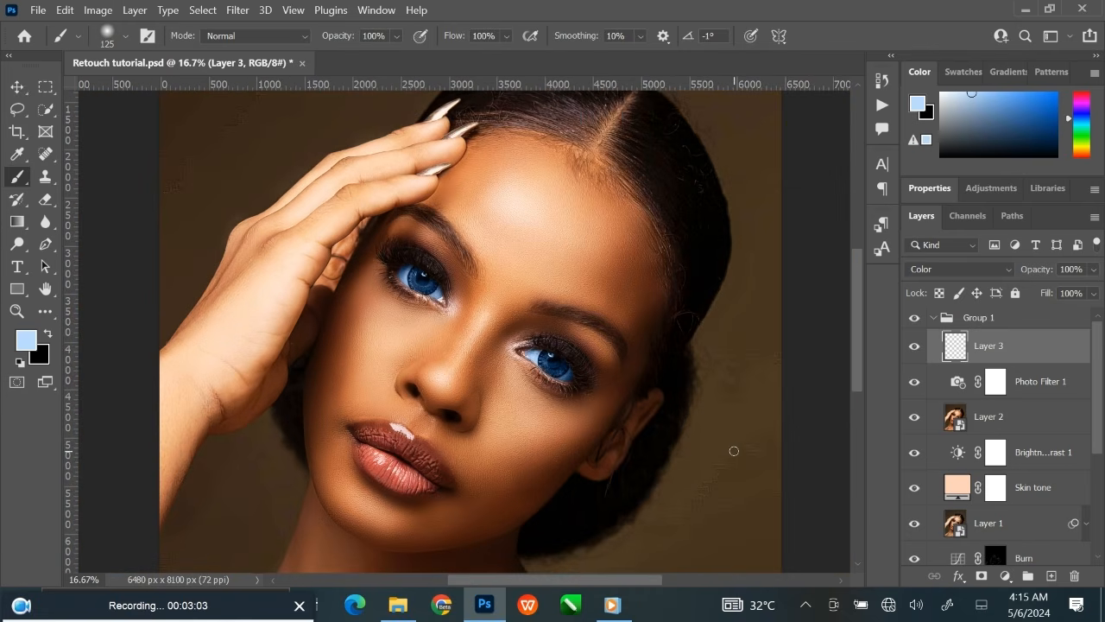
{"action": "left_click_drag", "start_coordinate": [599, 400], "coordinate": [604, 389]}
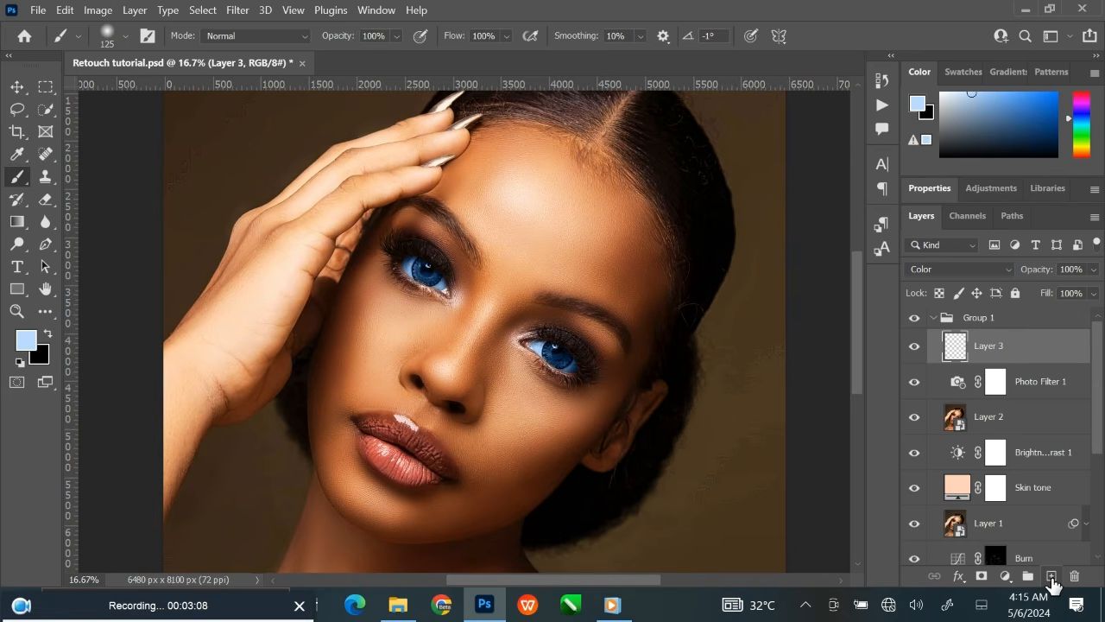
Add a new layer above Layer 3 and set the foreground color to bright cyan blue 43deff.
{"action": "left_click", "coordinate": [1051, 576]}
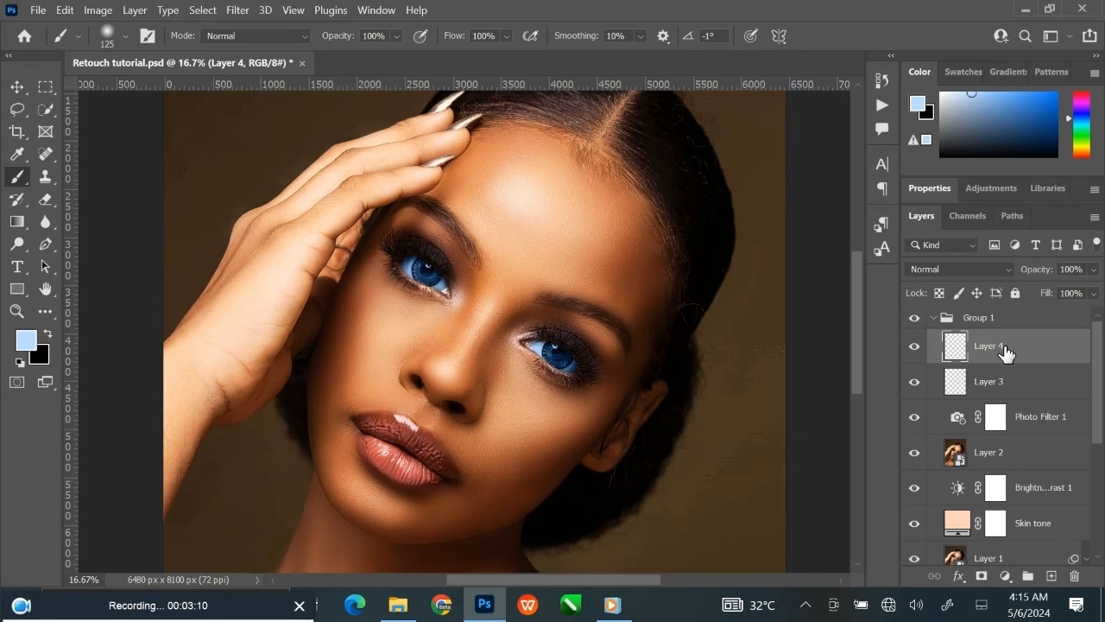
{"action": "left_click", "coordinate": [919, 105]}
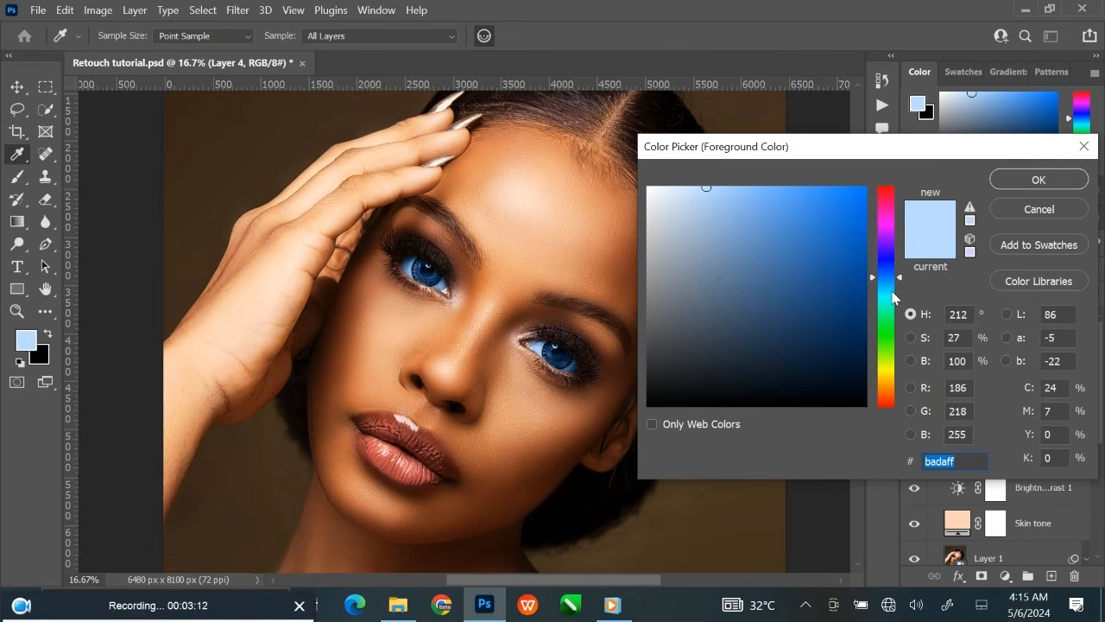
{"action": "left_click", "coordinate": [891, 291]}
{"action": "left_click_drag", "start_coordinate": [890, 291], "coordinate": [890, 290]}
{"action": "left_click", "coordinate": [801, 194]}
{"action": "left_click_drag", "start_coordinate": [801, 194], "coordinate": [809, 186]}
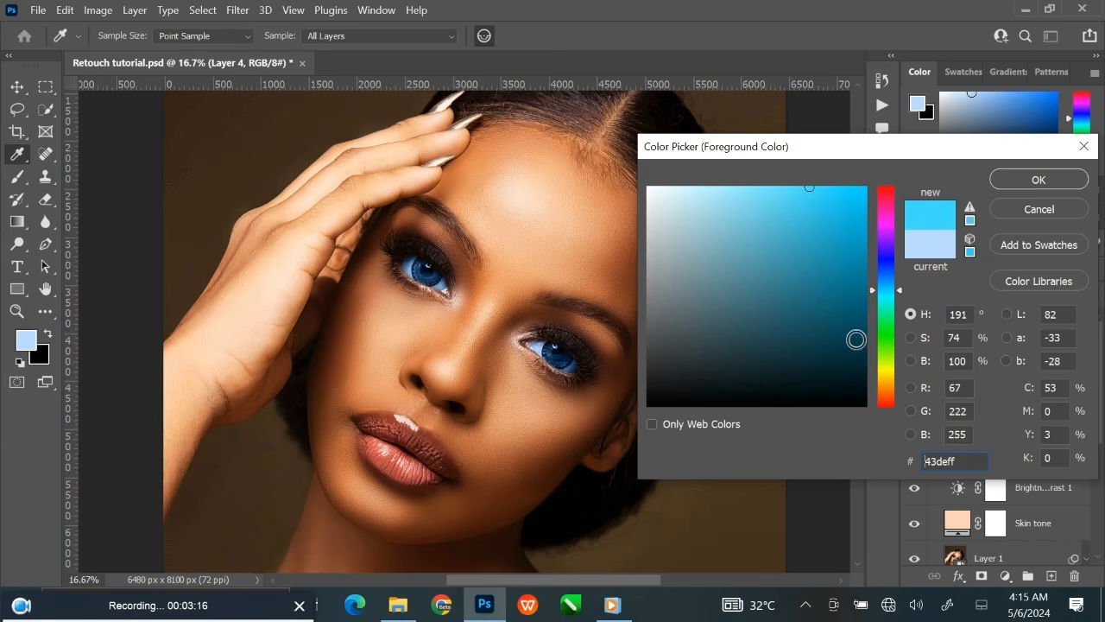
{"action": "left_click_drag", "start_coordinate": [971, 460], "coordinate": [822, 459]}
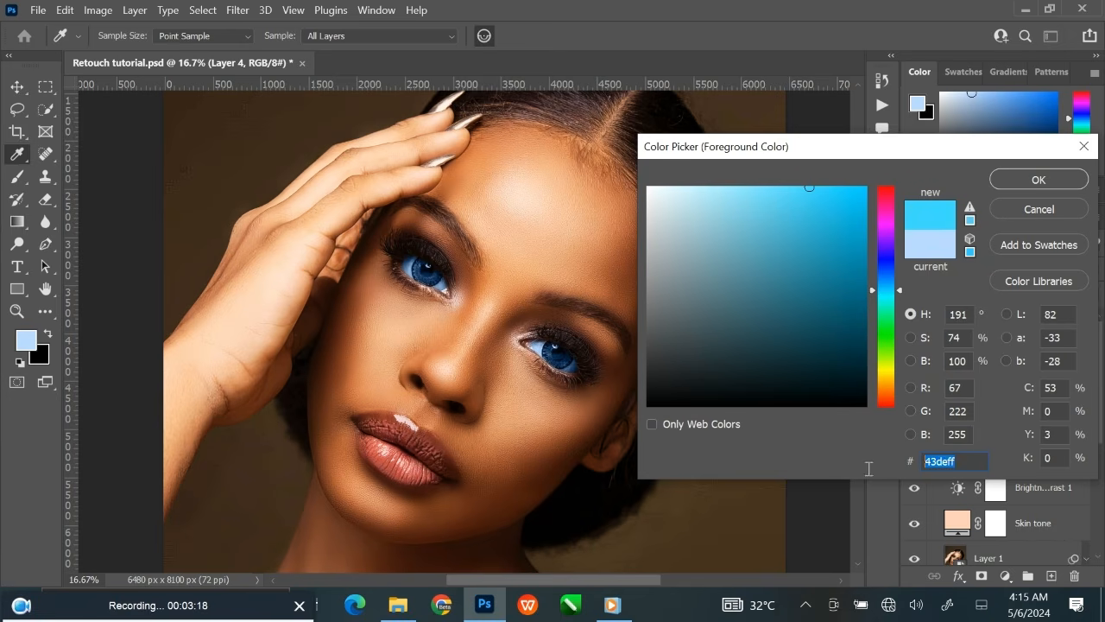
{"action": "left_click", "coordinate": [1039, 180]}
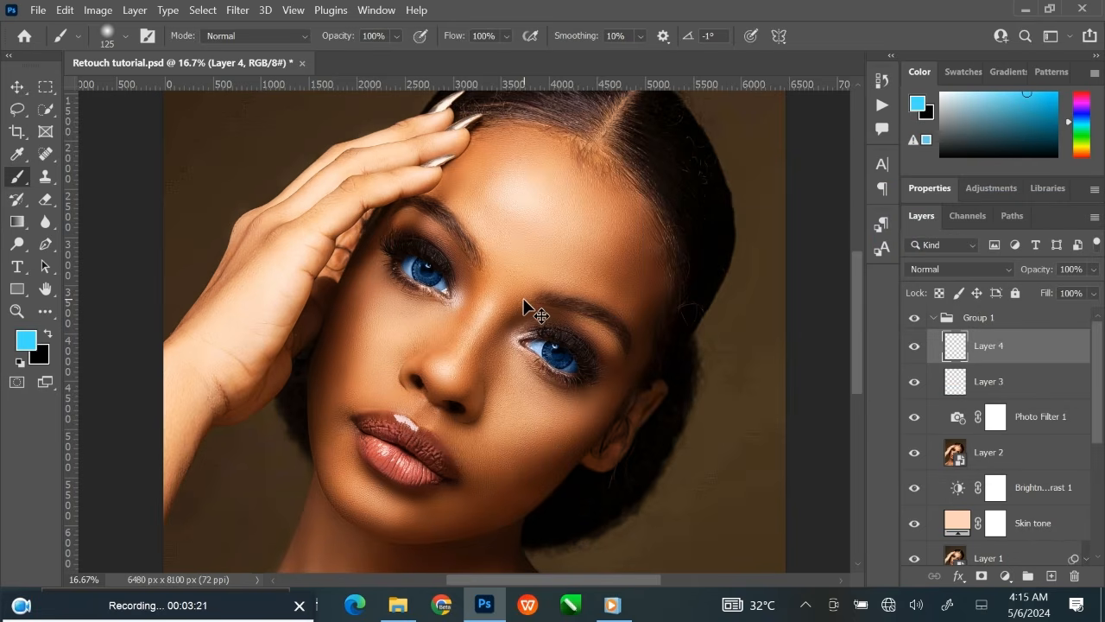
Paint both irises cyan on Layer 4 with an 80 px brush and set the layer's blend mode to Color.
{"action": "scroll", "coordinate": [523, 299], "scroll_direction": "up", "scroll_amount": 3}
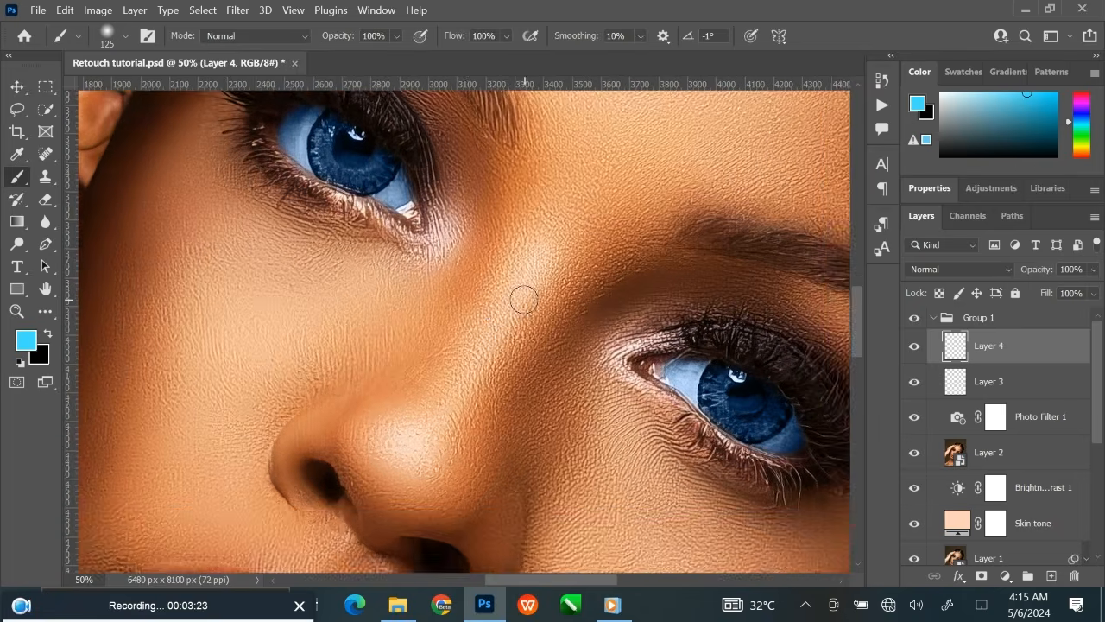
{"action": "left_click_drag", "start_coordinate": [484, 306], "coordinate": [511, 375]}
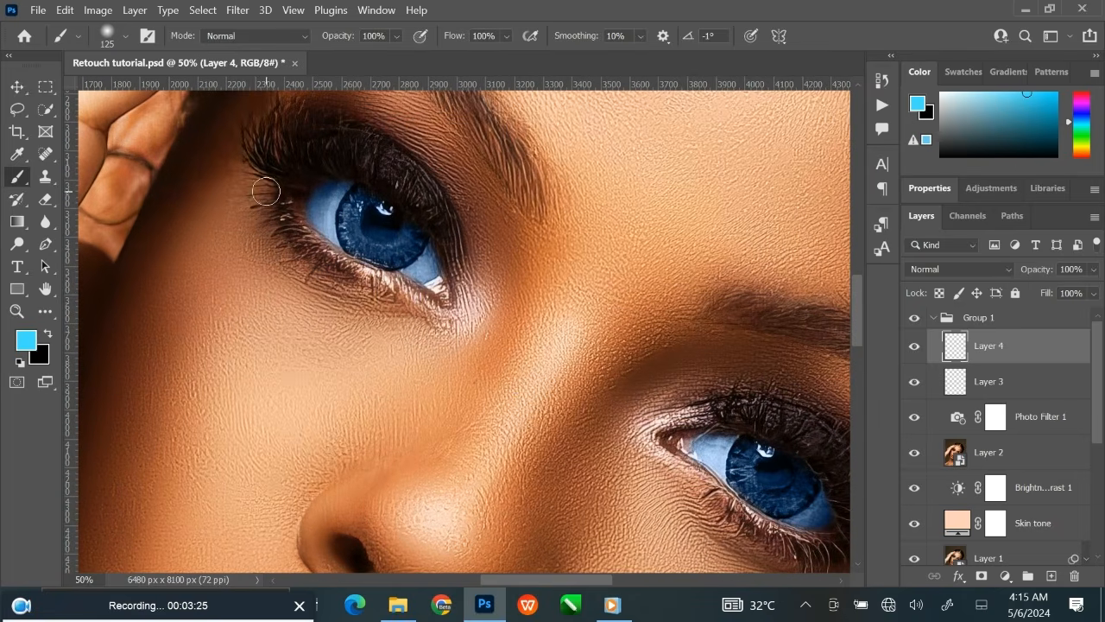
{"action": "key", "text": "bracketleft"}
{"action": "key", "text": "bracketleft"}
{"action": "left_click_drag", "start_coordinate": [354, 204], "coordinate": [346, 223]}
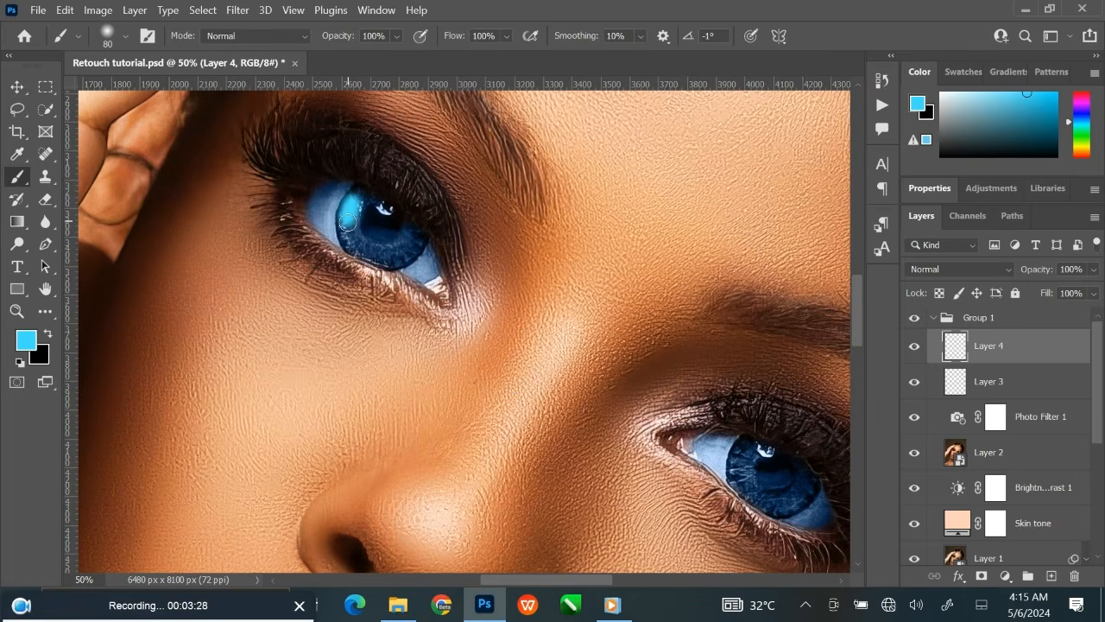
{"action": "left_click", "coordinate": [964, 269]}
{"action": "left_click", "coordinate": [933, 558]}
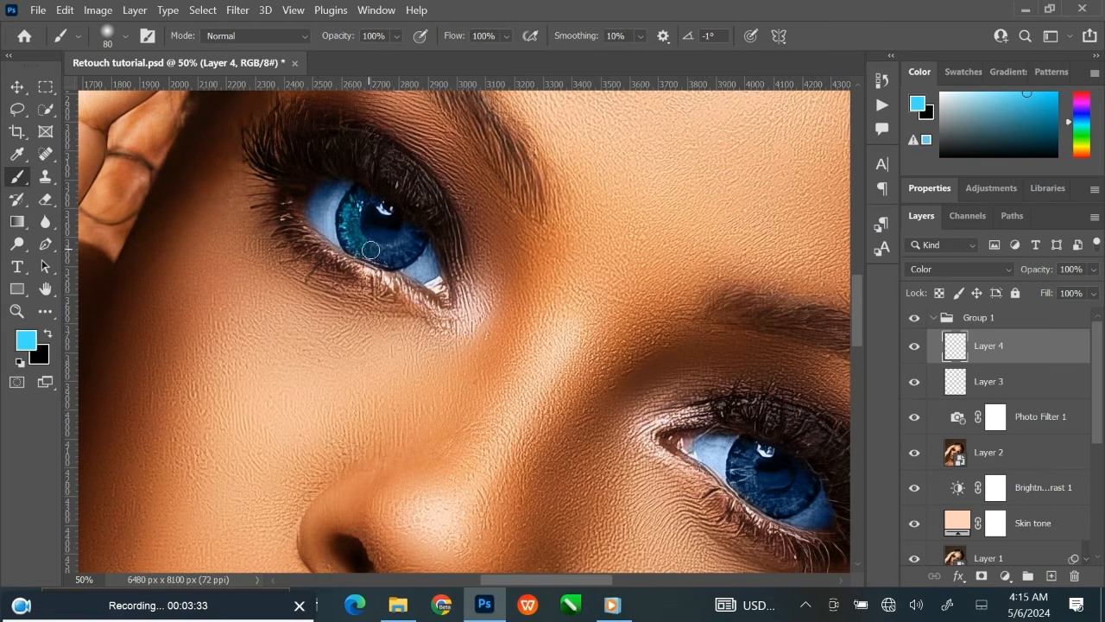
{"action": "mouse_move", "coordinate": [370, 250]}
{"action": "left_mouse_down"}
{"action": "mouse_move", "coordinate": [408, 252]}
{"action": "mouse_move", "coordinate": [360, 247]}
{"action": "left_mouse_up"}
{"action": "mouse_move", "coordinate": [771, 484]}
{"action": "left_mouse_down"}
{"action": "mouse_move", "coordinate": [752, 455]}
{"action": "mouse_move", "coordinate": [709, 439]}
{"action": "mouse_move", "coordinate": [742, 473]}
{"action": "mouse_move", "coordinate": [785, 462]}
{"action": "mouse_move", "coordinate": [750, 473]}
{"action": "mouse_move", "coordinate": [712, 427]}
{"action": "left_mouse_up"}
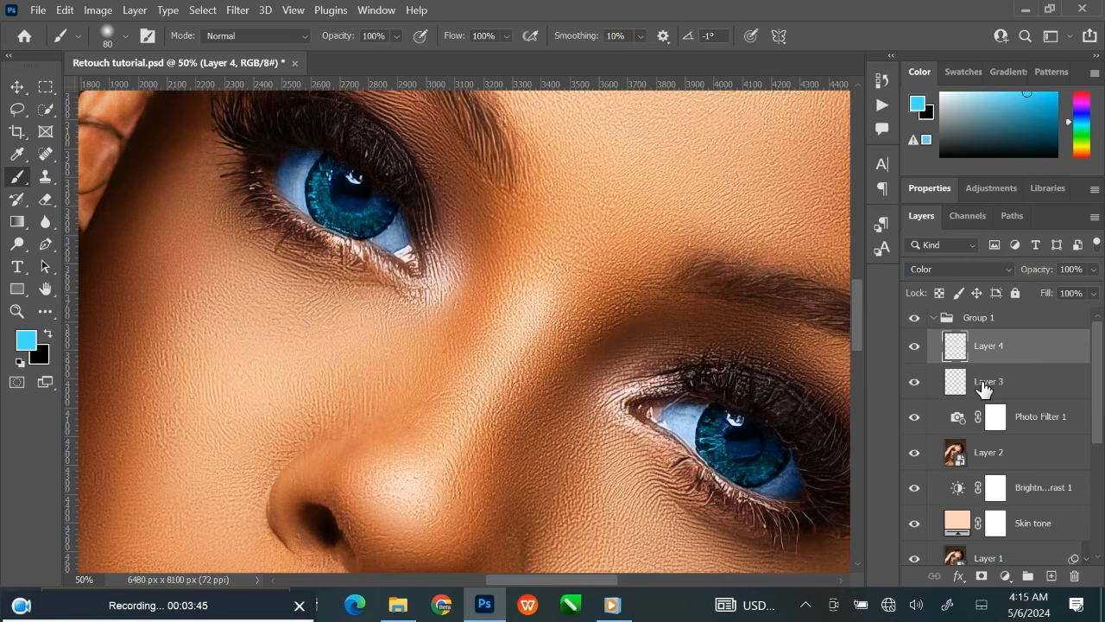
Lower the opacity of Layer 3 to 66% to soften the blue in the eye whites.
{"action": "left_click", "coordinate": [1014, 388]}
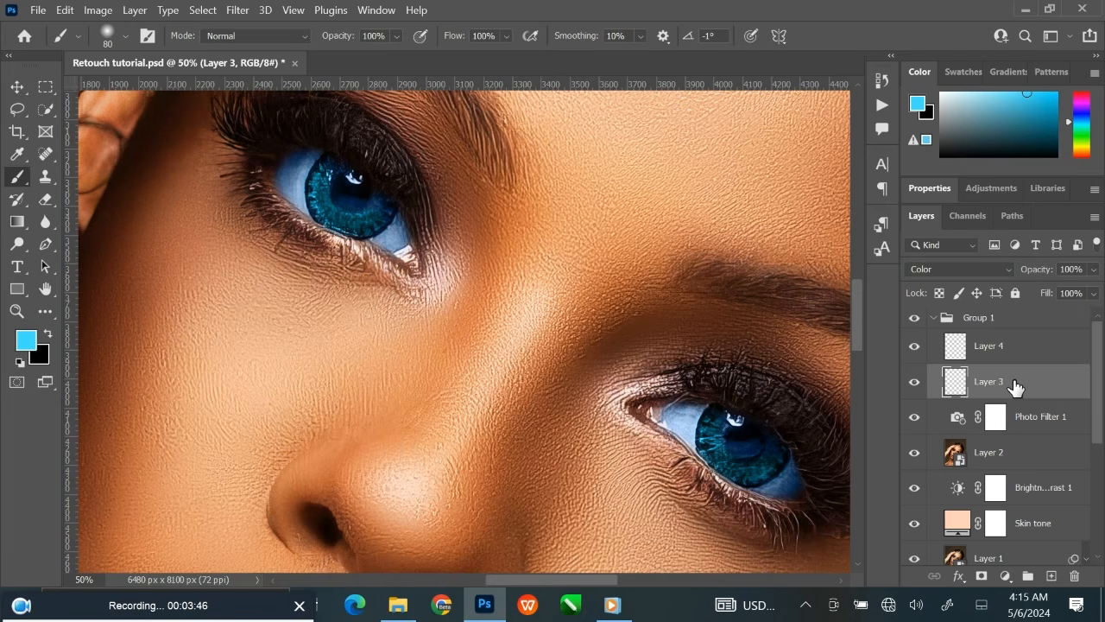
{"action": "left_click", "coordinate": [1093, 269]}
{"action": "left_click_drag", "start_coordinate": [1089, 292], "coordinate": [1065, 293]}
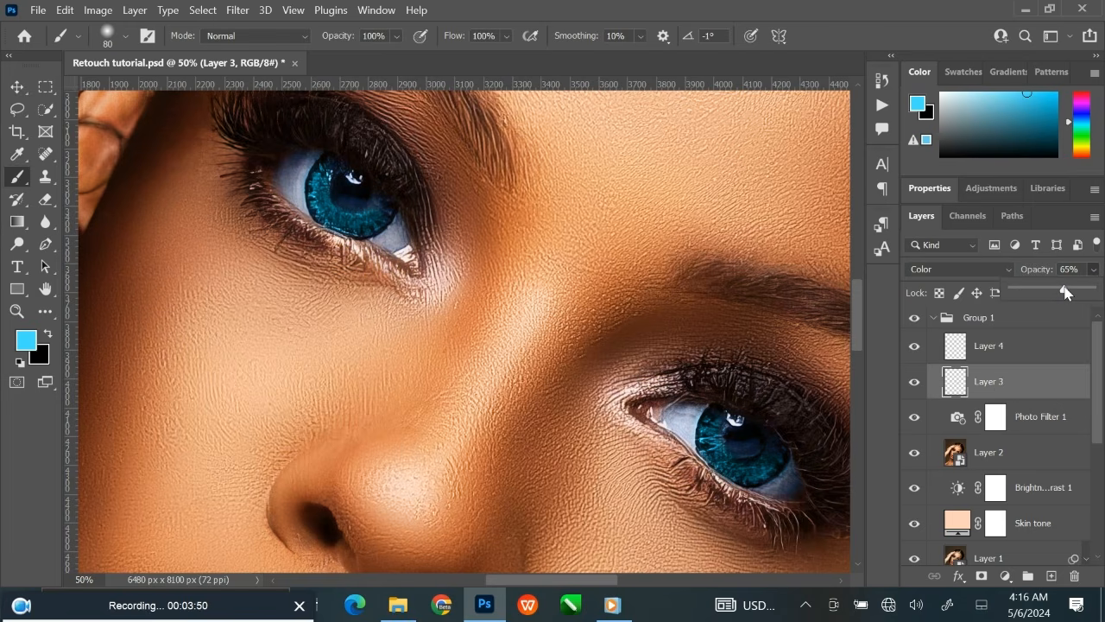
{"action": "left_click", "coordinate": [1030, 384]}
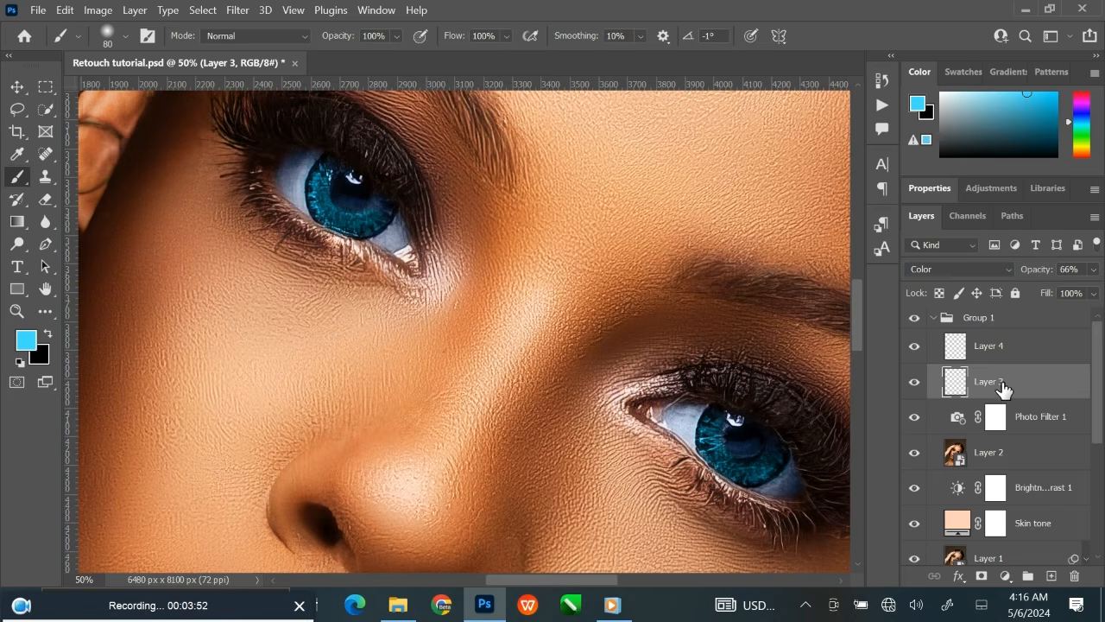
Add a layer mask to Layer 3 and paint black over both pupils and irises with a 150 px brush.
{"action": "left_click", "coordinate": [981, 578]}
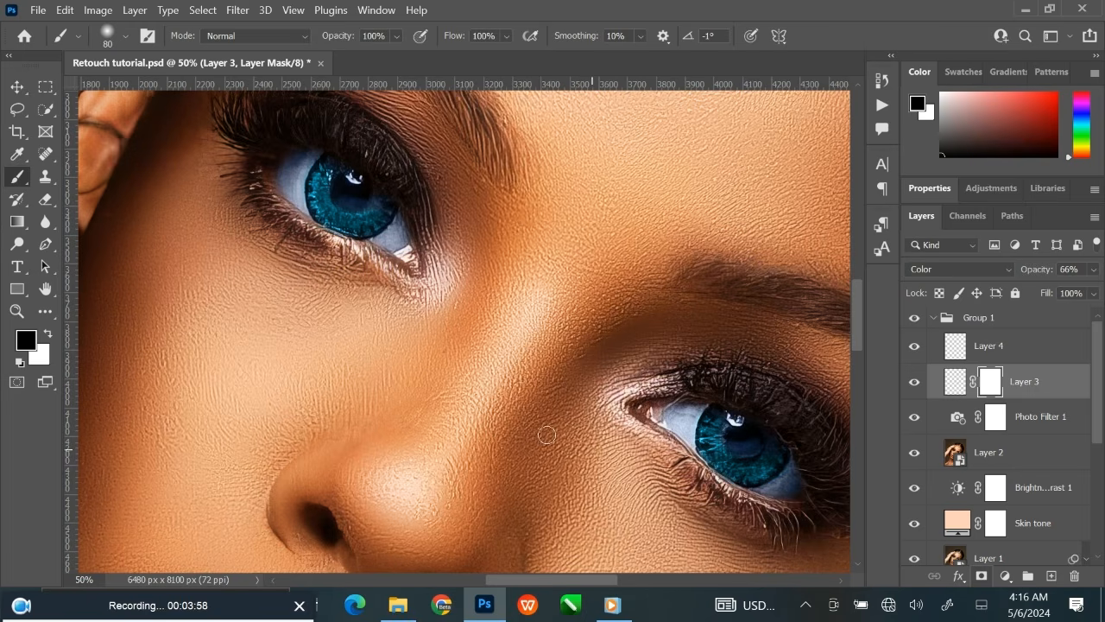
{"action": "key", "text": "bracketright"}
{"action": "key", "text": "bracketright"}
{"action": "key", "text": "bracketright"}
{"action": "mouse_move", "coordinate": [713, 474]}
{"action": "left_mouse_down"}
{"action": "mouse_move", "coordinate": [738, 454]}
{"action": "mouse_move", "coordinate": [773, 451]}
{"action": "mouse_move", "coordinate": [739, 442]}
{"action": "left_mouse_up"}
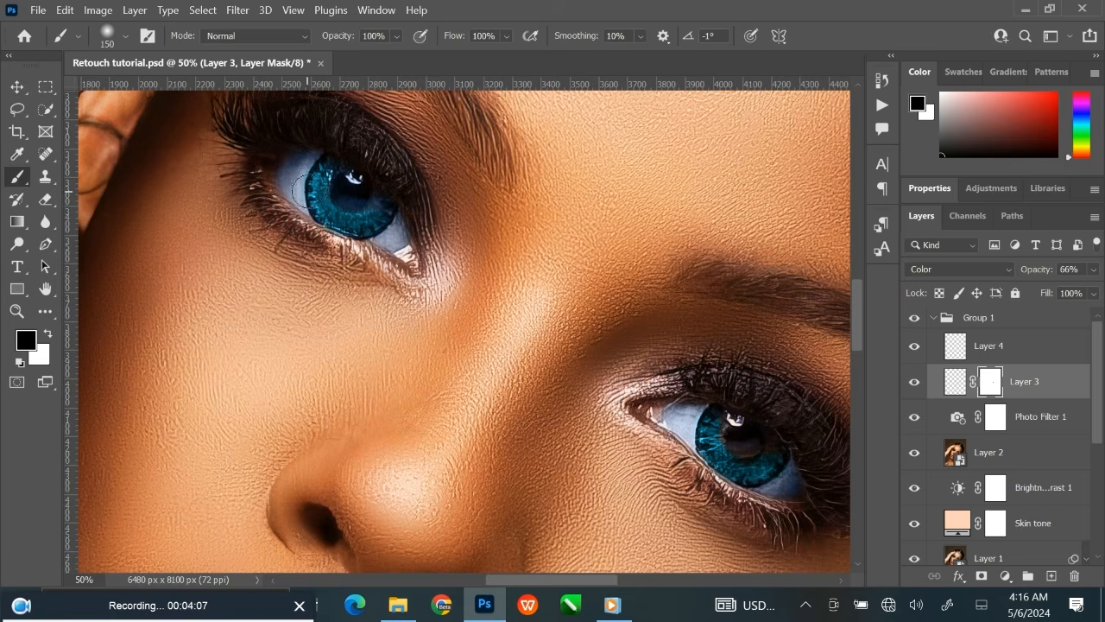
{"action": "mouse_move", "coordinate": [307, 191]}
{"action": "left_mouse_down"}
{"action": "mouse_move", "coordinate": [333, 196]}
{"action": "mouse_move", "coordinate": [333, 175]}
{"action": "mouse_move", "coordinate": [334, 202]}
{"action": "mouse_move", "coordinate": [373, 212]}
{"action": "left_mouse_up"}
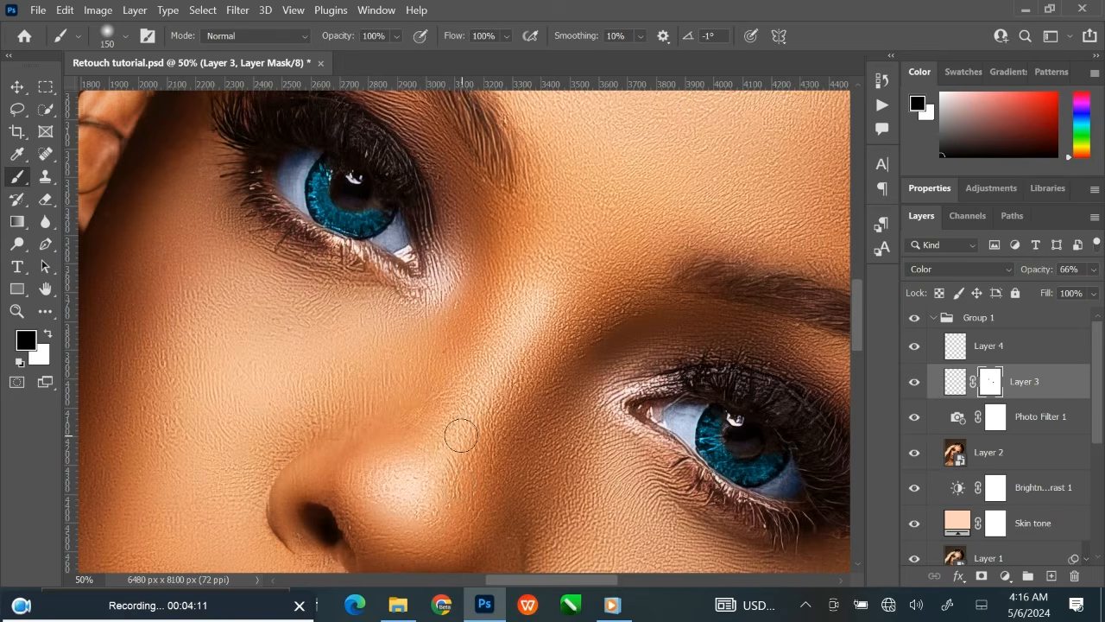
{"action": "key", "text": "ctrl+minus"}
{"action": "key", "text": "ctrl+minus"}
{"action": "key", "text": "ctrl+minus"}
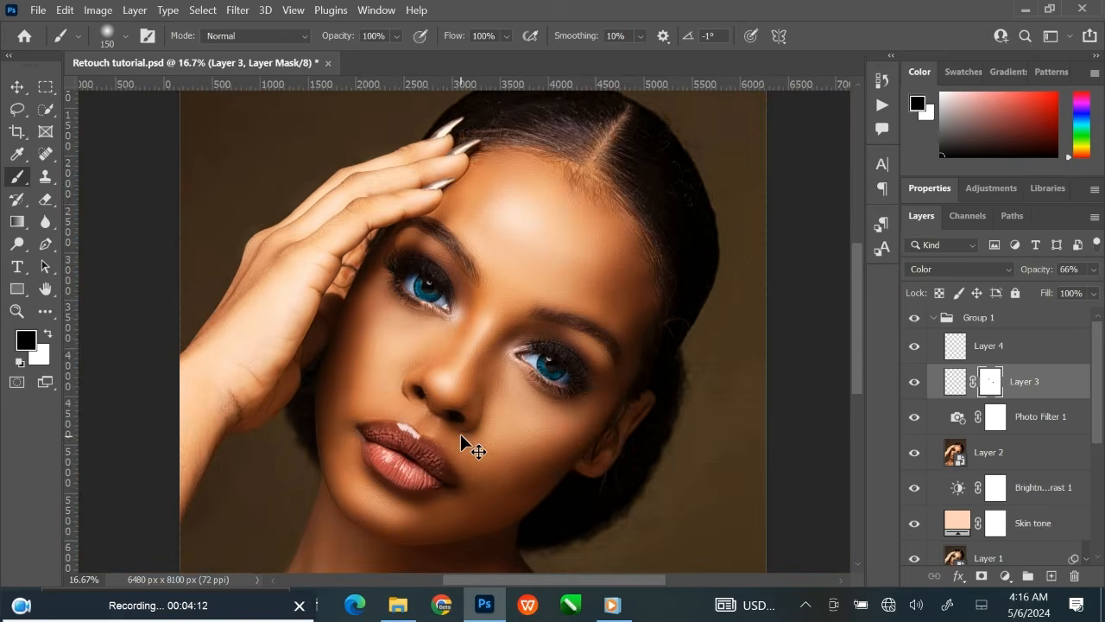
{"action": "key", "text": "ctrl+minus"}
Add a new layer above Layer 4 and set the foreground color to orange ff8e43.
{"action": "left_click", "coordinate": [1037, 345]}
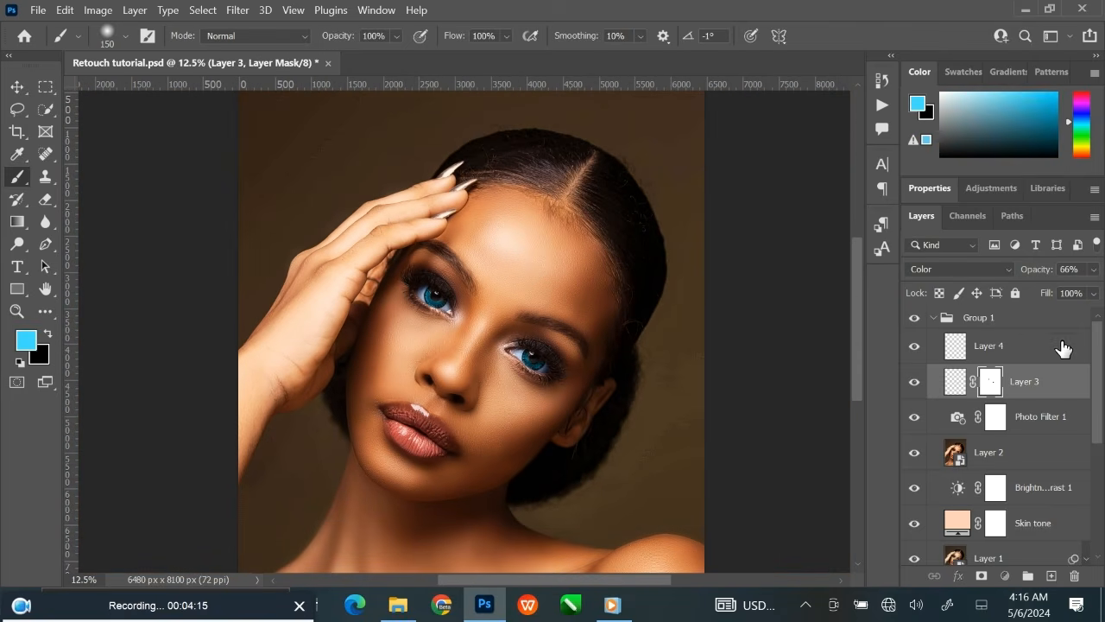
{"action": "left_click", "coordinate": [1050, 576]}
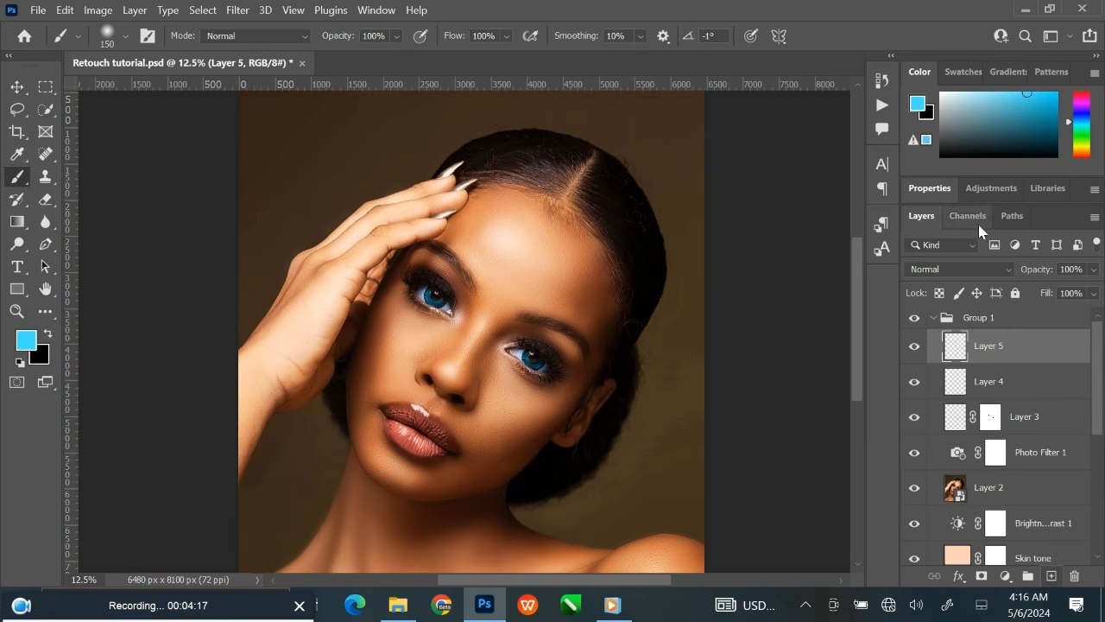
{"action": "left_click", "coordinate": [916, 105]}
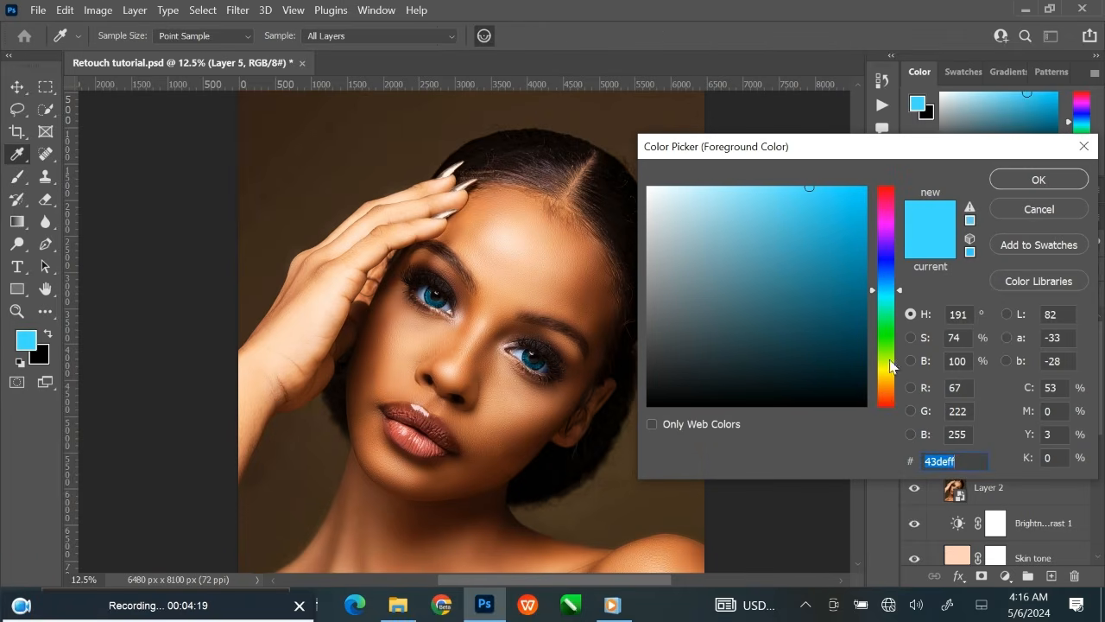
{"action": "left_click_drag", "start_coordinate": [885, 398], "coordinate": [892, 397]}
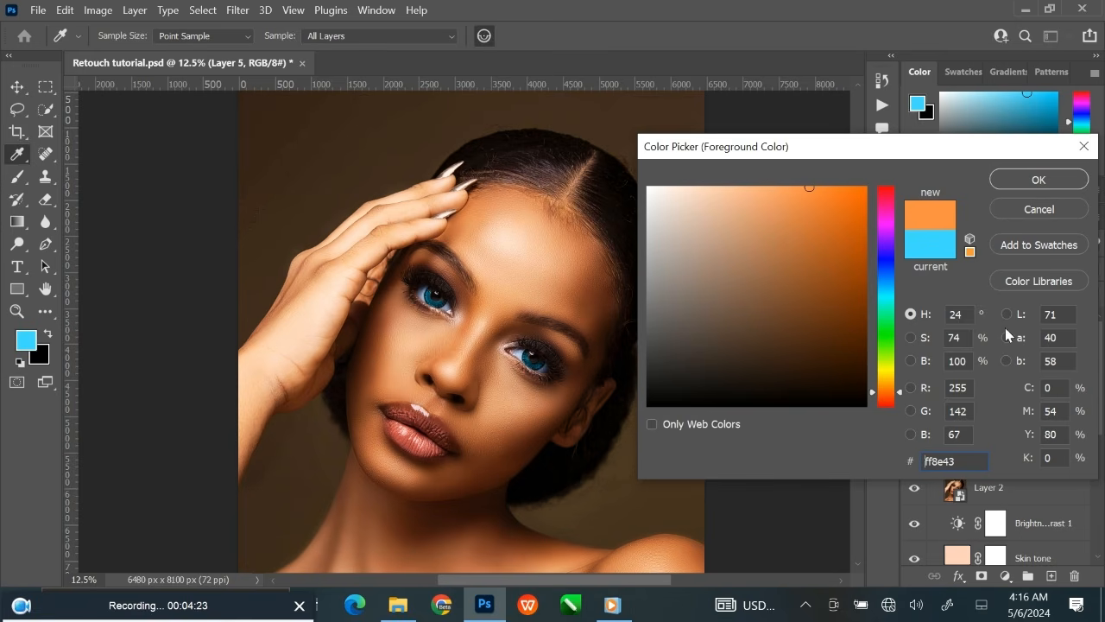
{"action": "double_click", "coordinate": [968, 463]}
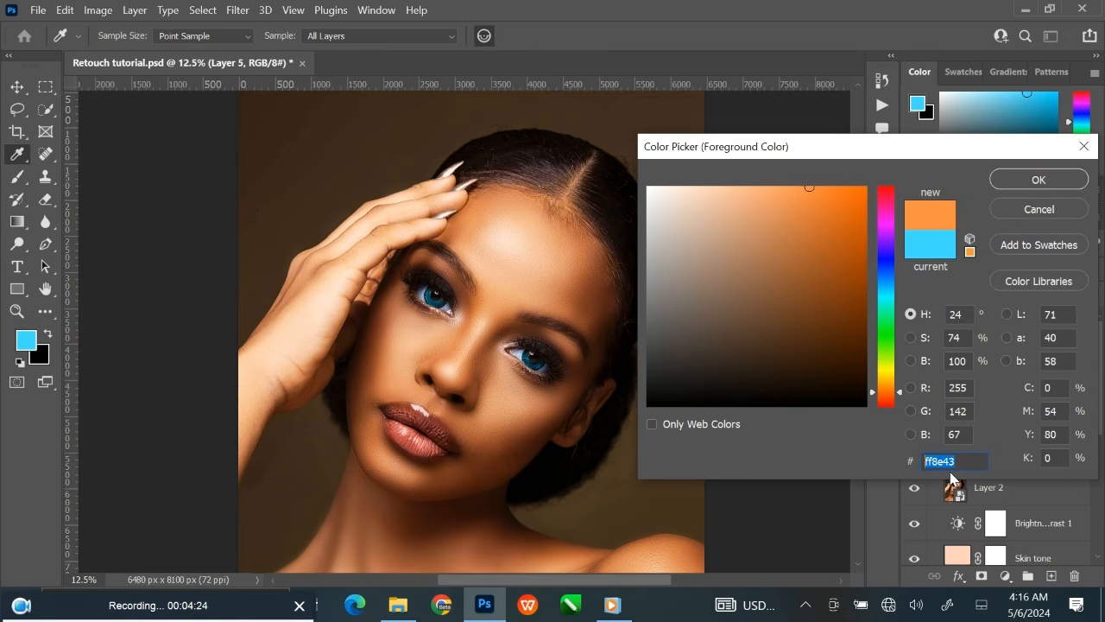
{"action": "left_click", "coordinate": [1032, 183]}
{"action": "scroll", "coordinate": [577, 295], "scroll_direction": "up", "scroll_amount": 3}
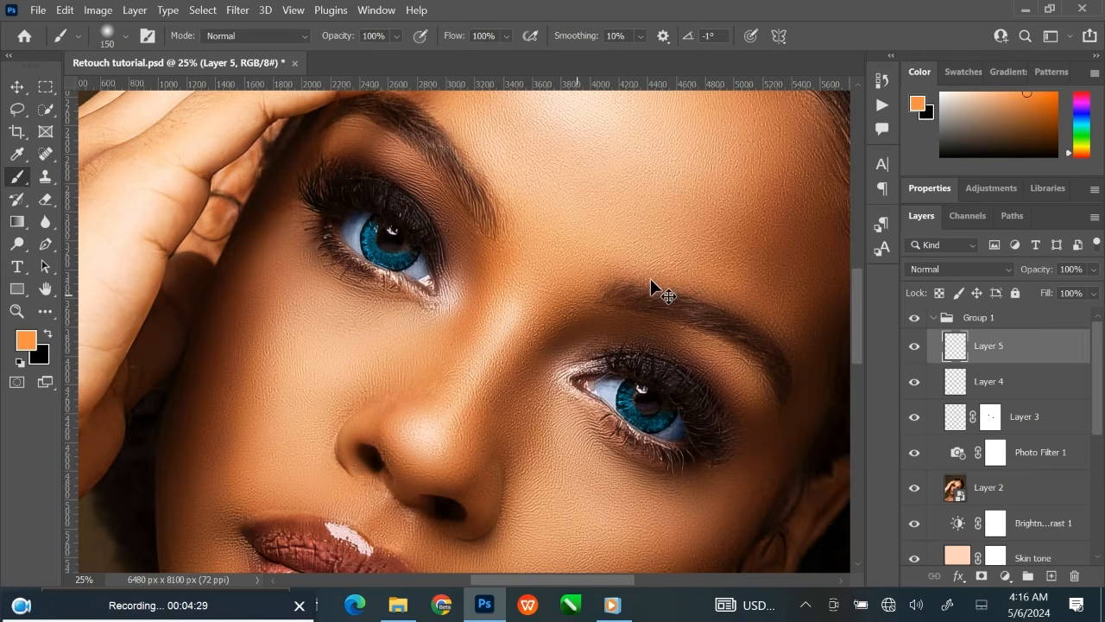
Set Layer 5's blend mode to Color and paint orange over both irises with a smaller soft brush.
{"action": "key", "text": "ctrl+plus"}
{"action": "left_click", "coordinate": [958, 268]}
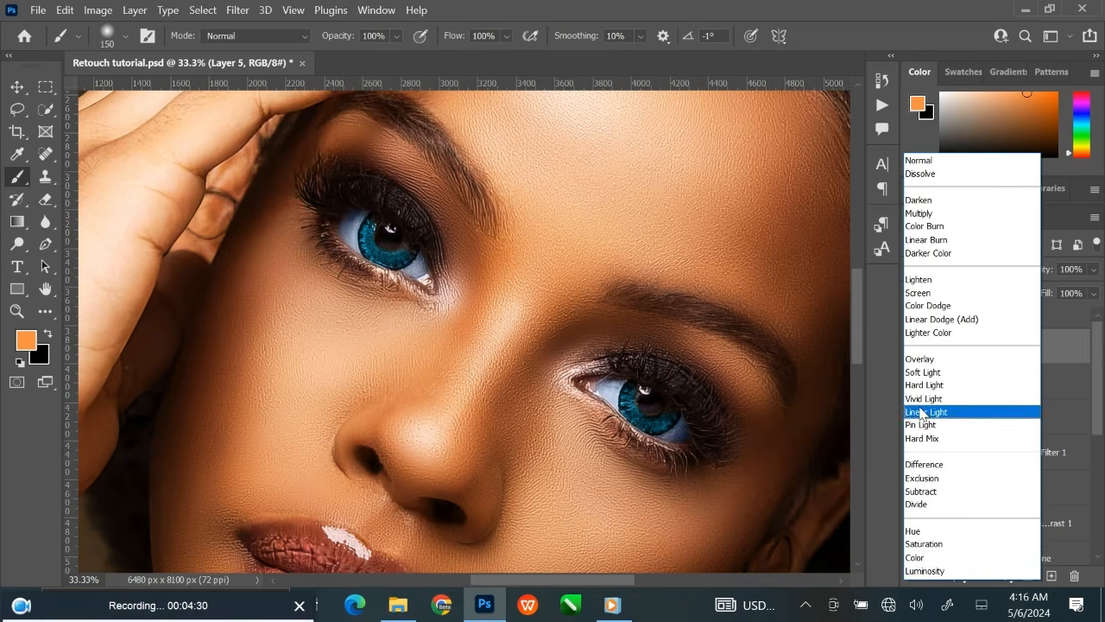
{"action": "left_click", "coordinate": [924, 558]}
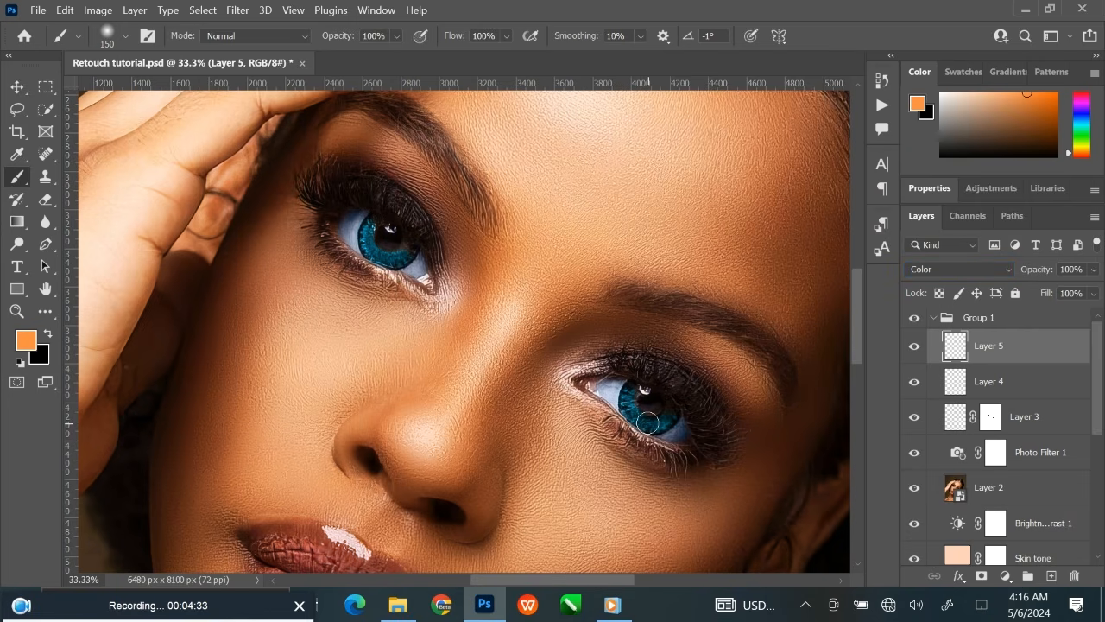
{"action": "key", "text": "bracketleft"}
{"action": "key", "text": "bracketleft"}
{"action": "left_click_drag", "start_coordinate": [647, 420], "coordinate": [657, 422]}
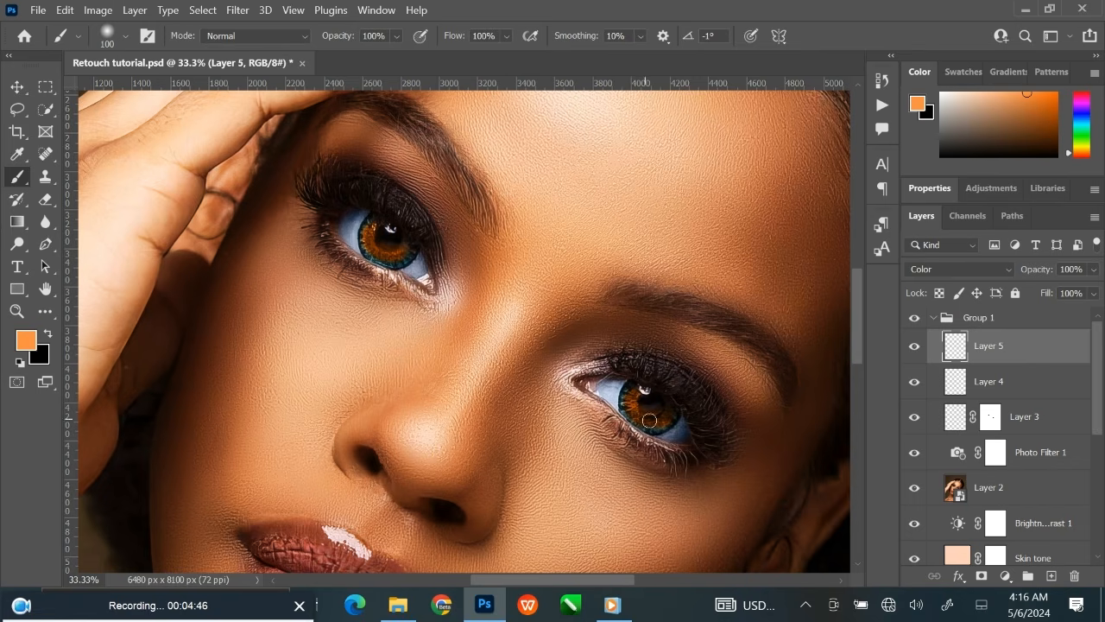
Add a layer mask to Layer 5 and paint black over the outer parts of both irises with a 175 px brush.
{"action": "left_click", "coordinate": [981, 576]}
{"action": "key", "text": "bracketright"}
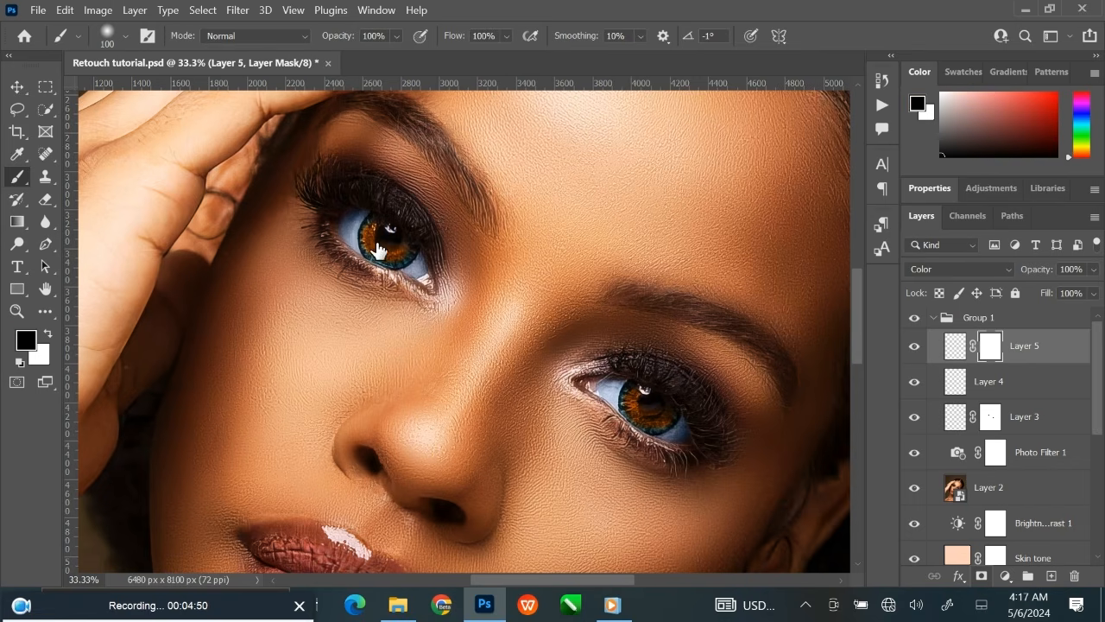
{"action": "key", "text": "bracketright"}
{"action": "key", "text": "bracketright"}
{"action": "mouse_move", "coordinate": [383, 231]}
{"action": "left_mouse_down"}
{"action": "mouse_move", "coordinate": [430, 255]}
{"action": "mouse_move", "coordinate": [421, 267]}
{"action": "mouse_move", "coordinate": [394, 258]}
{"action": "mouse_move", "coordinate": [348, 248]}
{"action": "left_mouse_up"}
{"action": "mouse_move", "coordinate": [682, 421]}
{"action": "left_mouse_down"}
{"action": "mouse_move", "coordinate": [657, 394]}
{"action": "mouse_move", "coordinate": [643, 402]}
{"action": "left_mouse_up"}
{"action": "key", "text": "ctrl+z"}
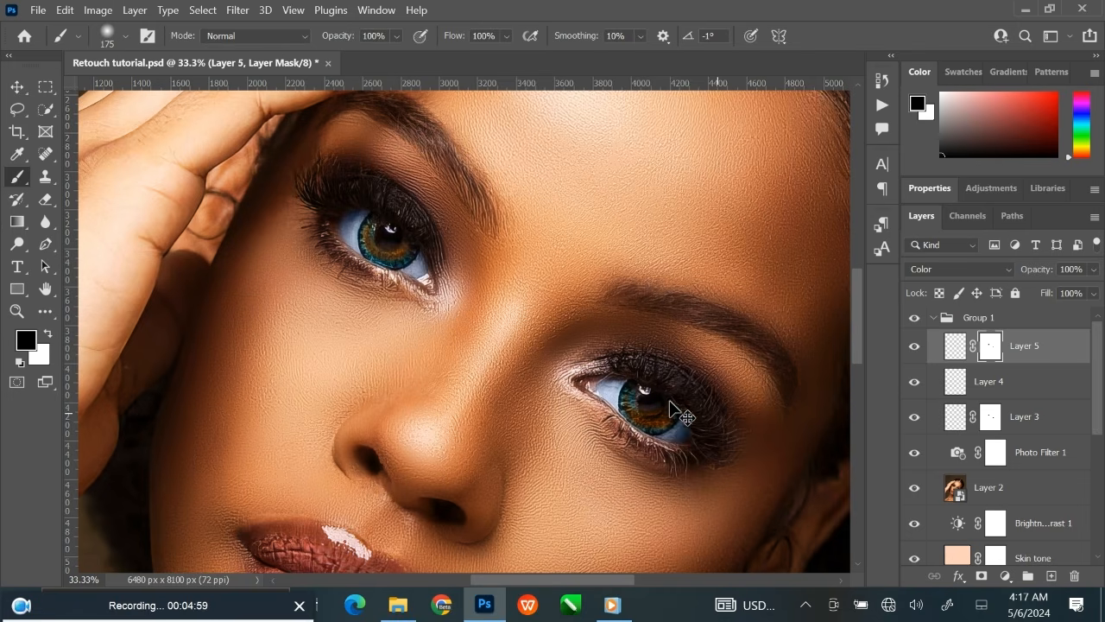
{"action": "mouse_move", "coordinate": [645, 398]}
{"action": "left_mouse_down"}
{"action": "mouse_move", "coordinate": [675, 405]}
{"action": "mouse_move", "coordinate": [683, 431]}
{"action": "left_mouse_up"}
{"action": "key", "text": "ctrl+0"}
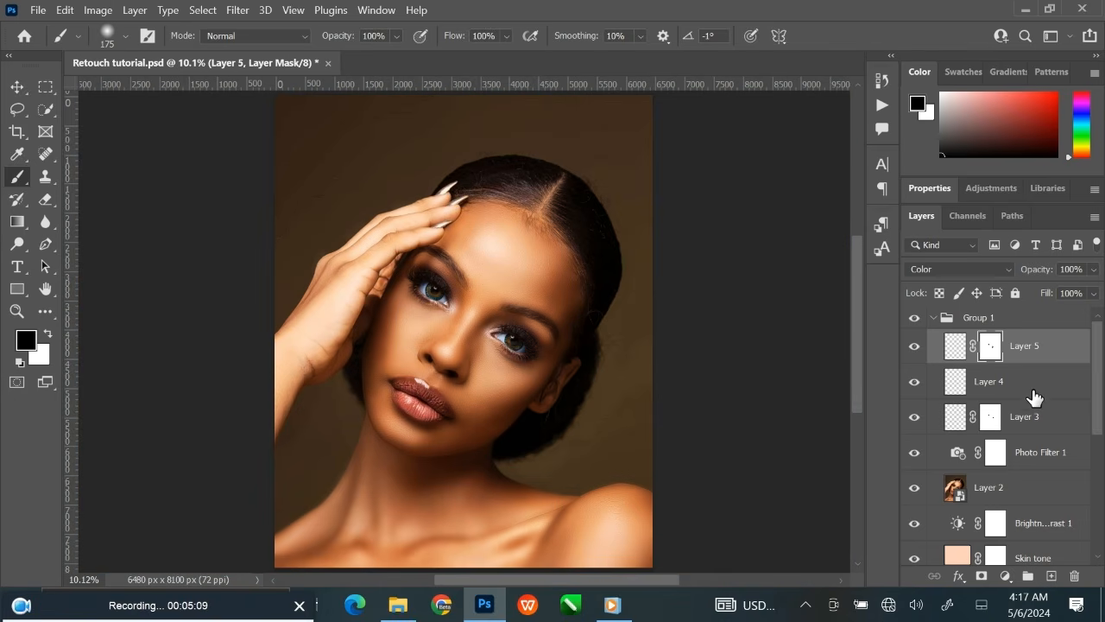
Lower the opacity of Layer 4 to 84% to soften the cyan in the irises.
{"action": "left_click", "coordinate": [999, 383]}
{"action": "left_click", "coordinate": [1093, 268]}
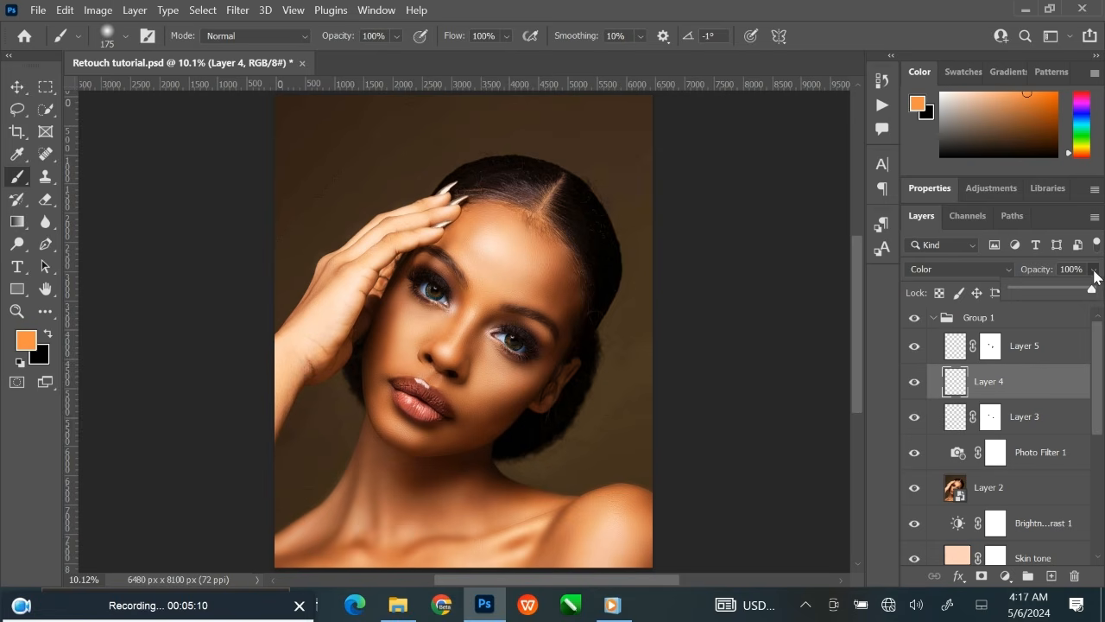
{"action": "left_click_drag", "start_coordinate": [1090, 291], "coordinate": [1082, 296]}
{"action": "left_click", "coordinate": [1039, 267]}
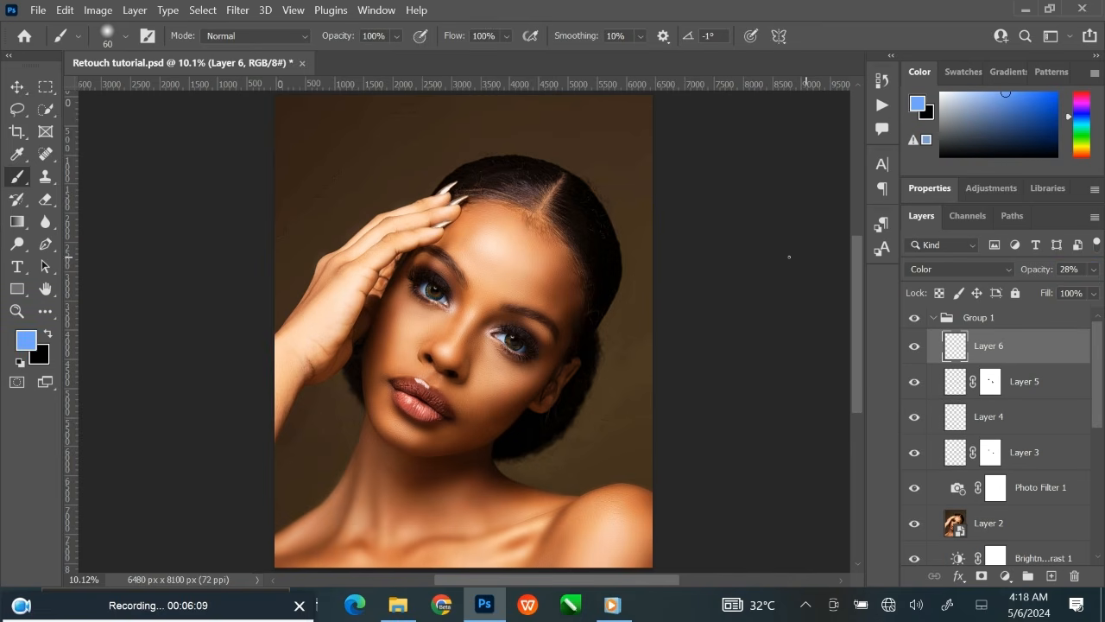
Add a new layer above Layer 6 and set the foreground color to red ce3626.
{"action": "left_click", "coordinate": [17, 86]}
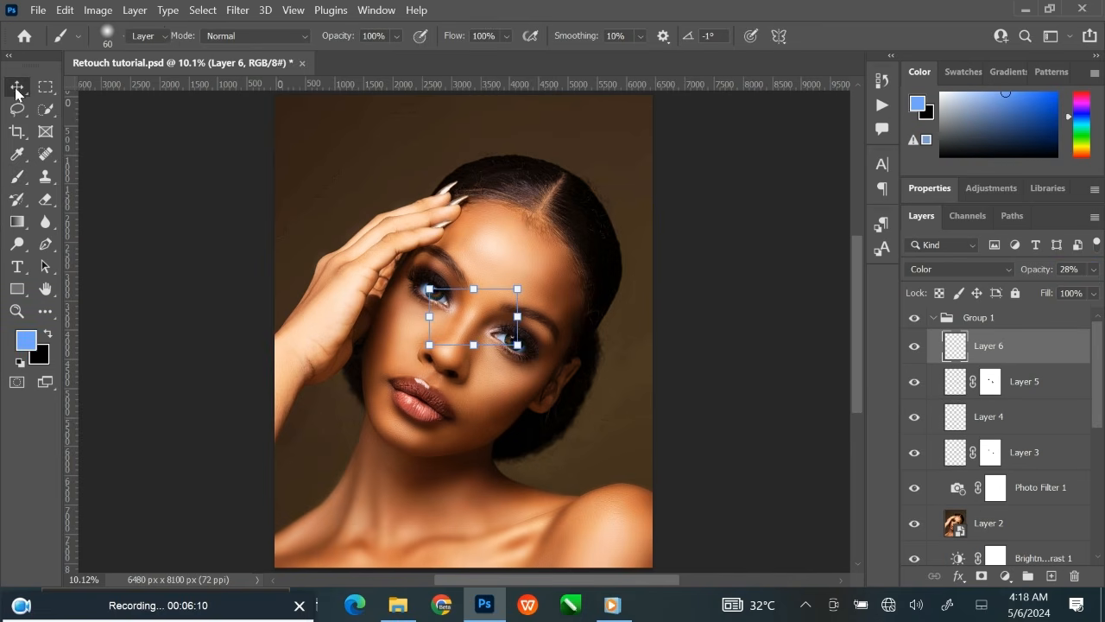
{"action": "left_click", "coordinate": [740, 320]}
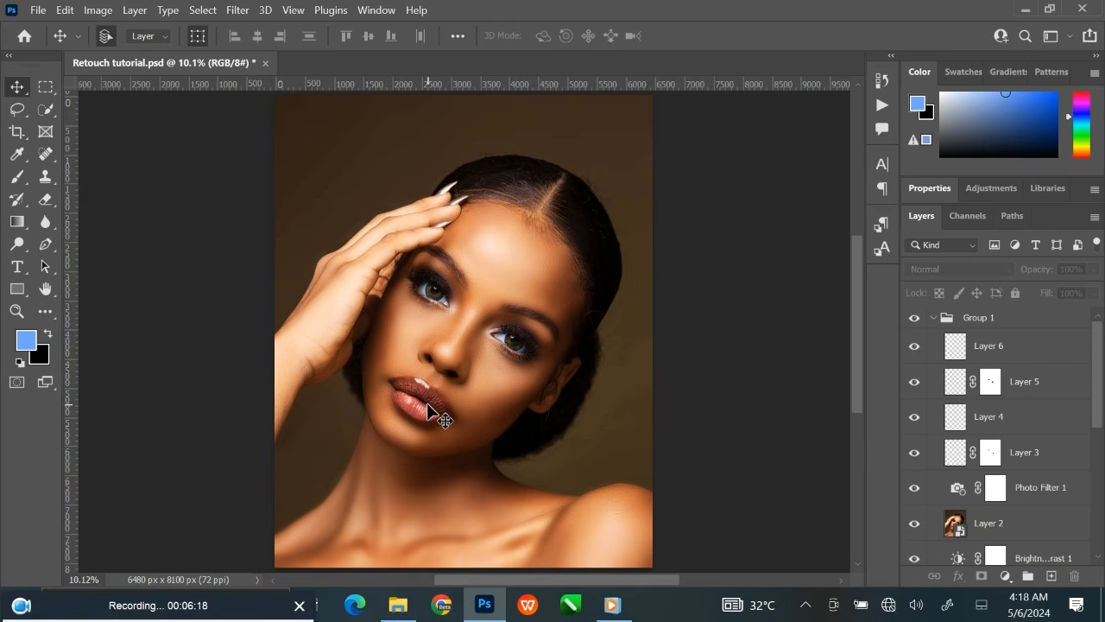
{"action": "left_click", "coordinate": [1032, 348]}
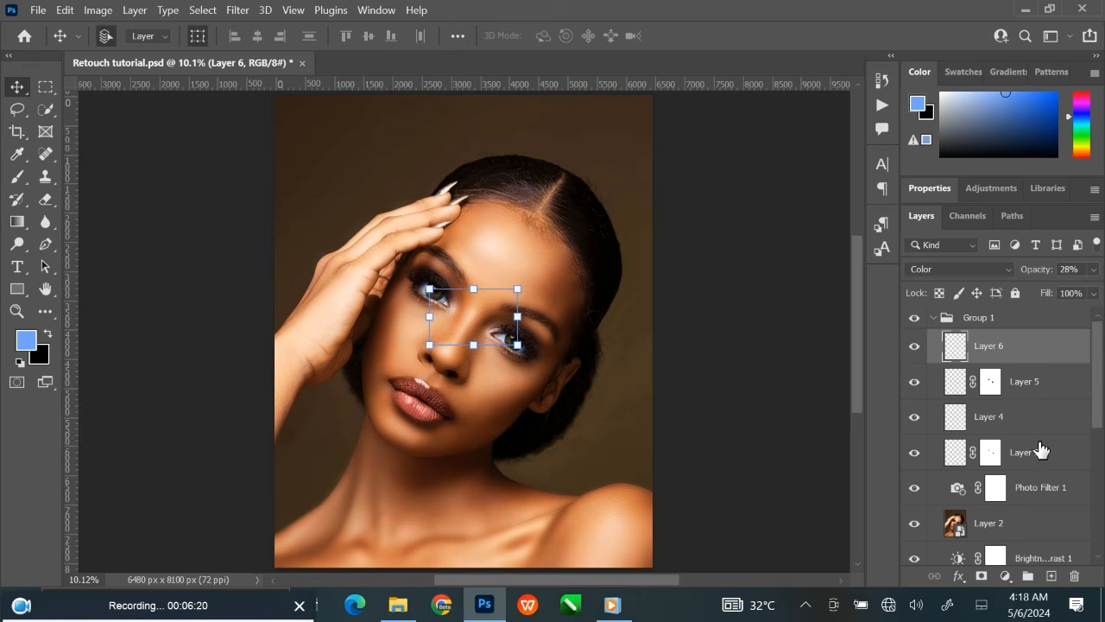
{"action": "left_click", "coordinate": [1052, 576]}
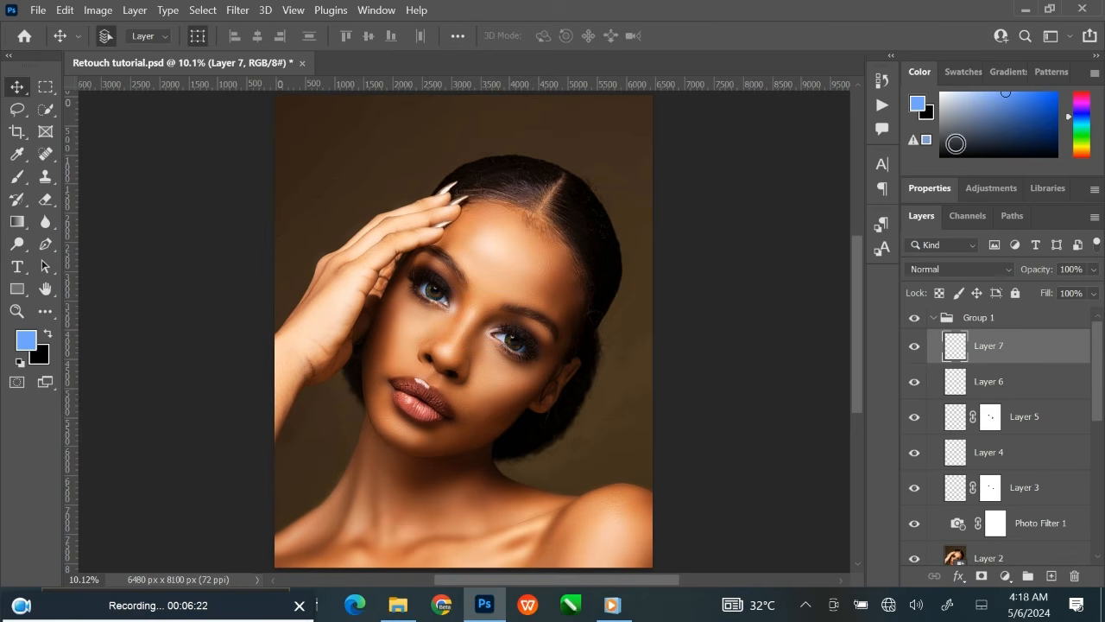
{"action": "left_click", "coordinate": [918, 104]}
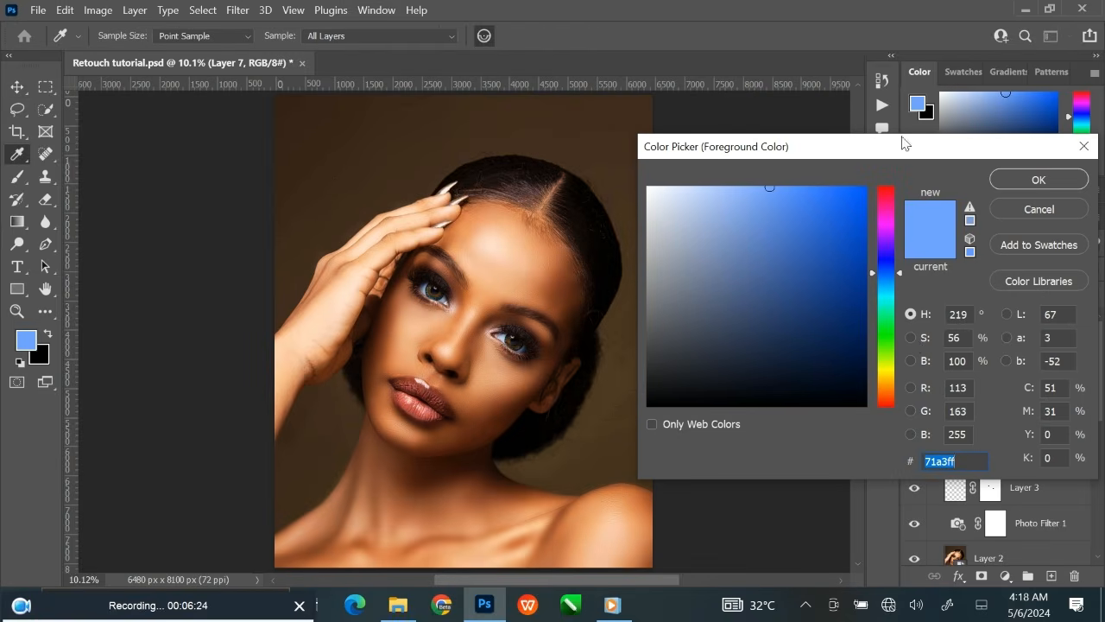
{"action": "left_click_drag", "start_coordinate": [889, 304], "coordinate": [890, 406]}
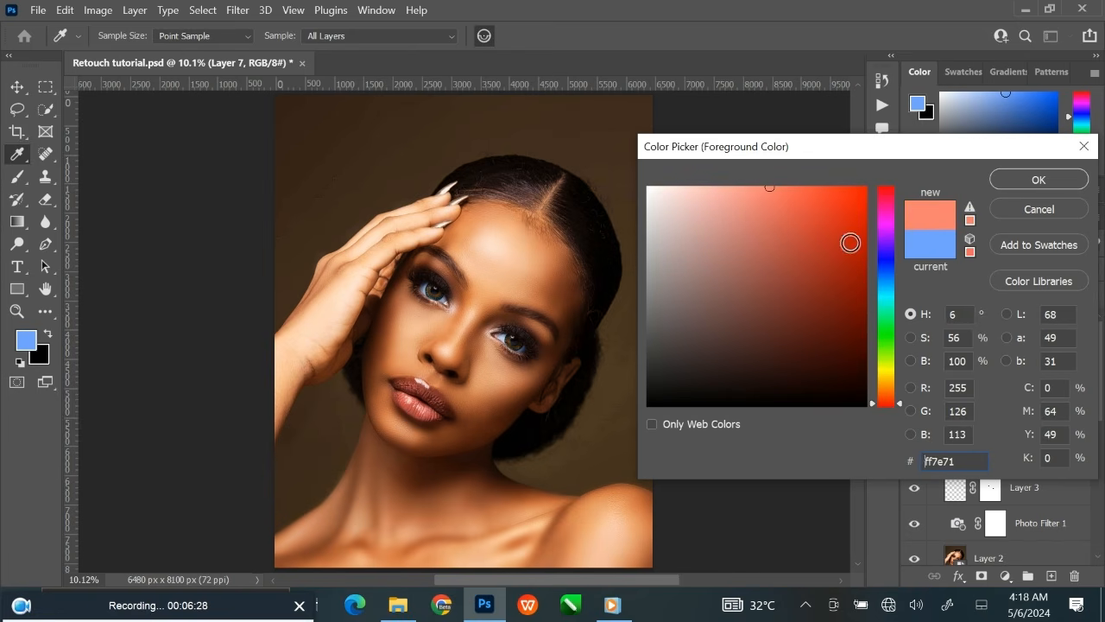
{"action": "left_click", "coordinate": [826, 227]}
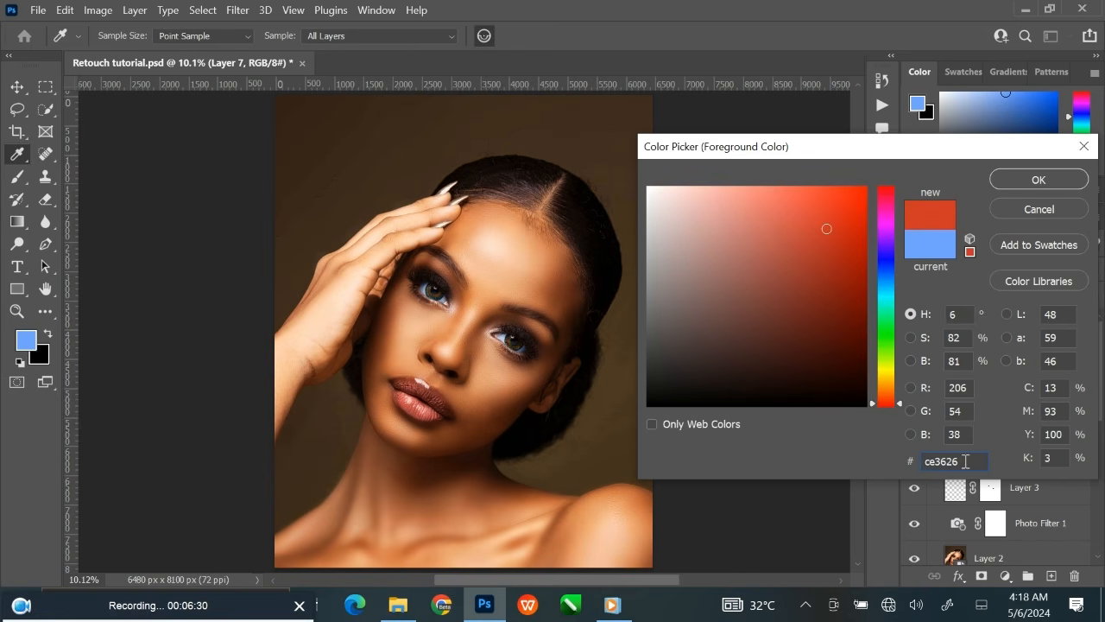
{"action": "left_click_drag", "start_coordinate": [965, 461], "coordinate": [915, 461]}
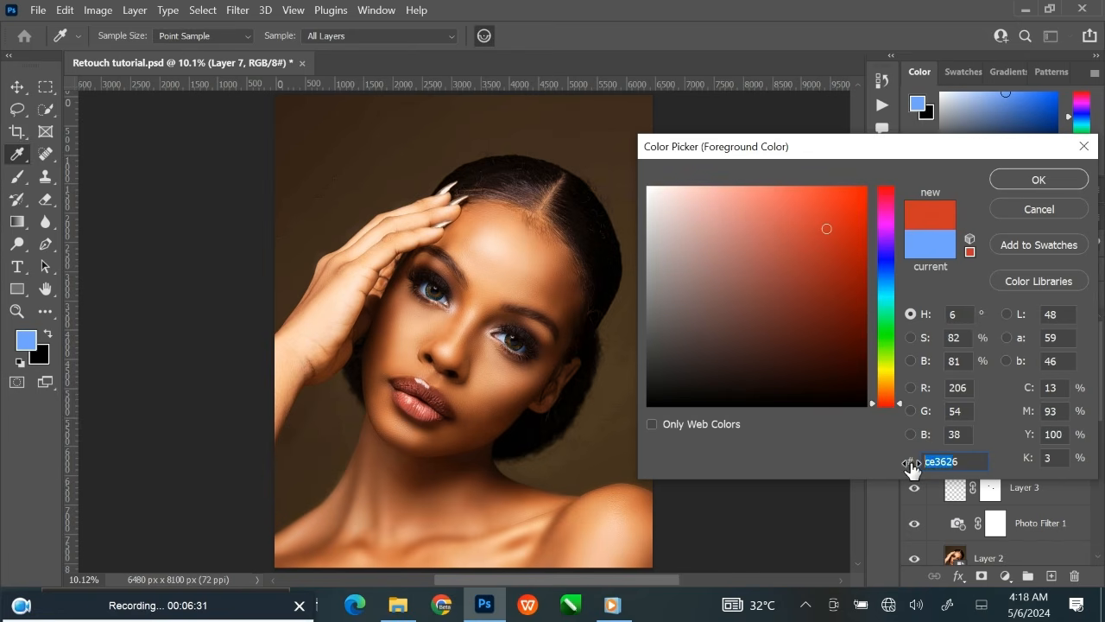
{"action": "left_click", "coordinate": [1016, 192]}
Set Layer 7's blend mode to Color and paint both lips red with a 70 px brush.
{"action": "key", "text": "b"}
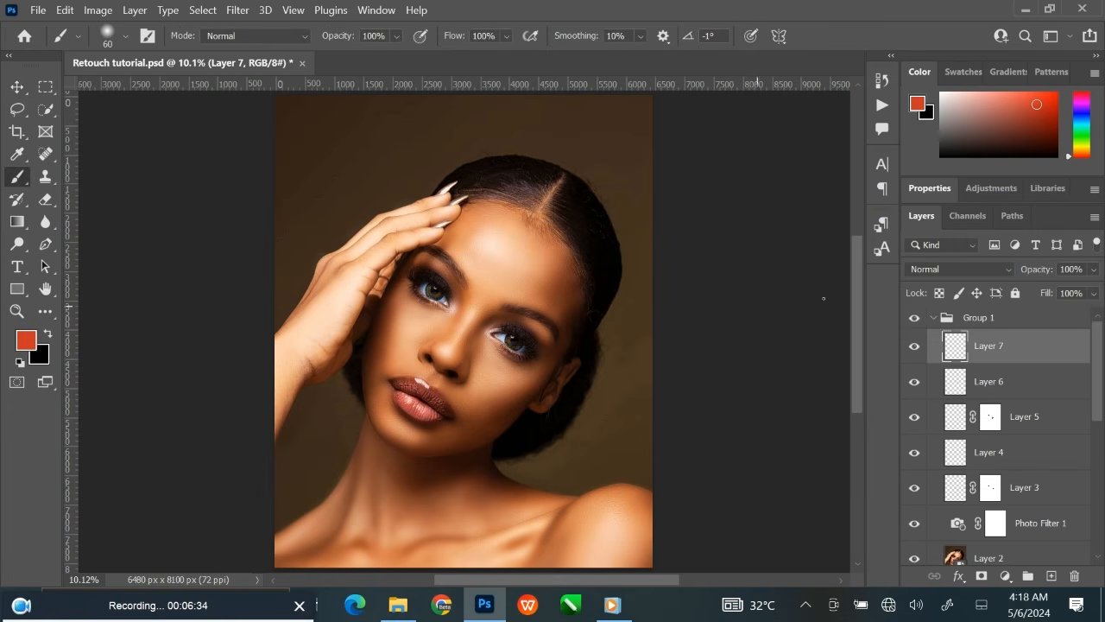
{"action": "left_click", "coordinate": [957, 268]}
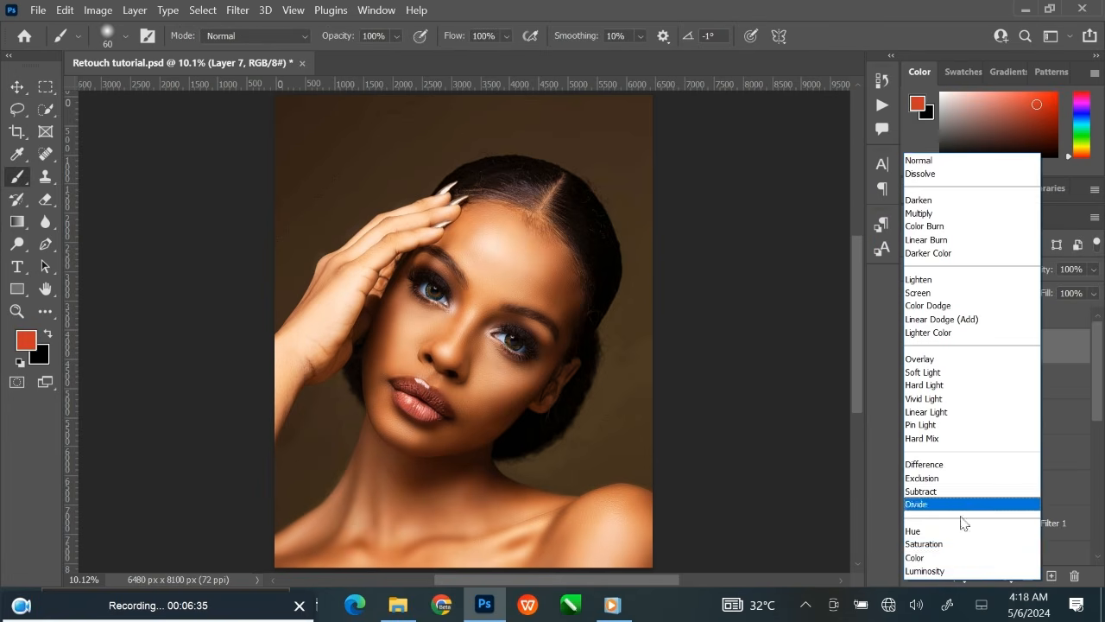
{"action": "left_click", "coordinate": [955, 560]}
{"action": "key", "text": "ctrl+plus"}
{"action": "key", "text": "ctrl+plus"}
{"action": "key", "text": "ctrl+plus"}
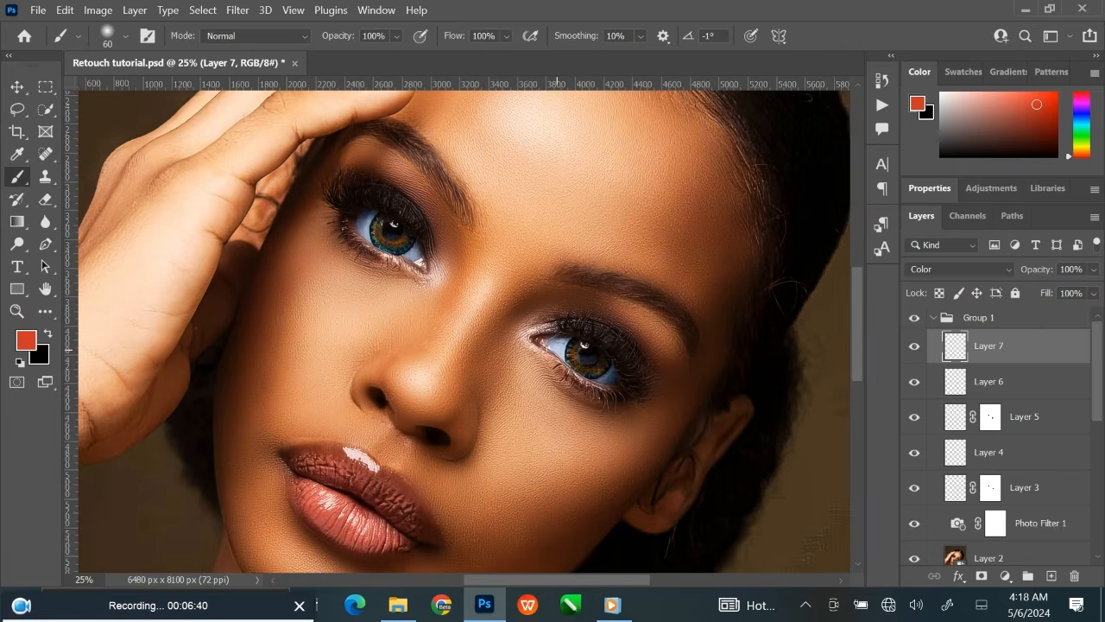
{"action": "scroll", "coordinate": [594, 276], "scroll_direction": "down", "scroll_amount": 3}
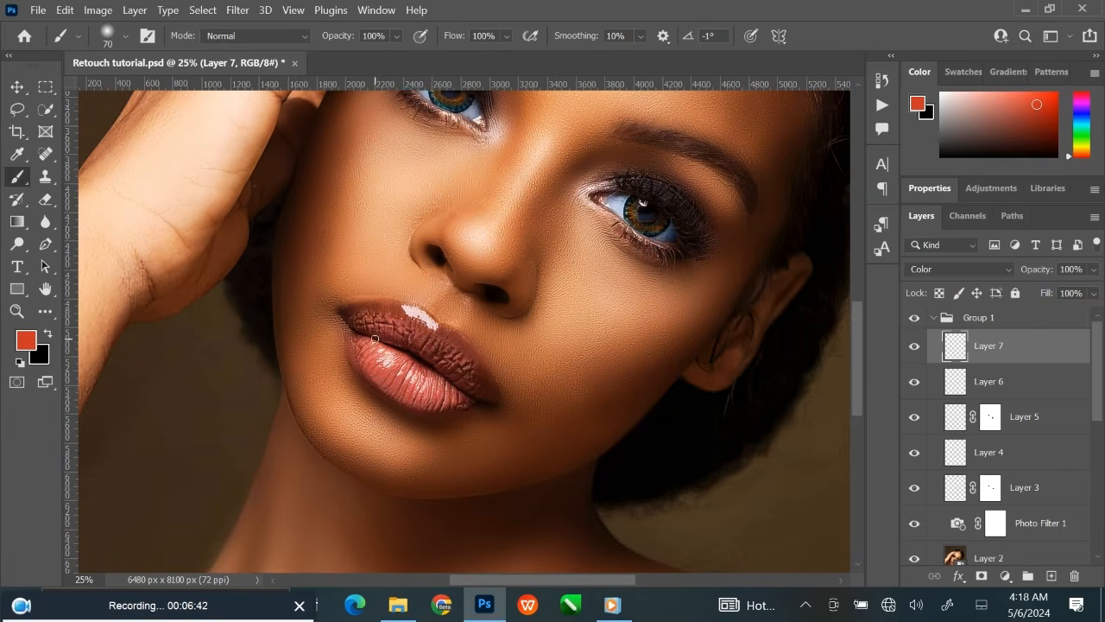
{"action": "left_click_drag", "start_coordinate": [356, 321], "coordinate": [366, 356]}
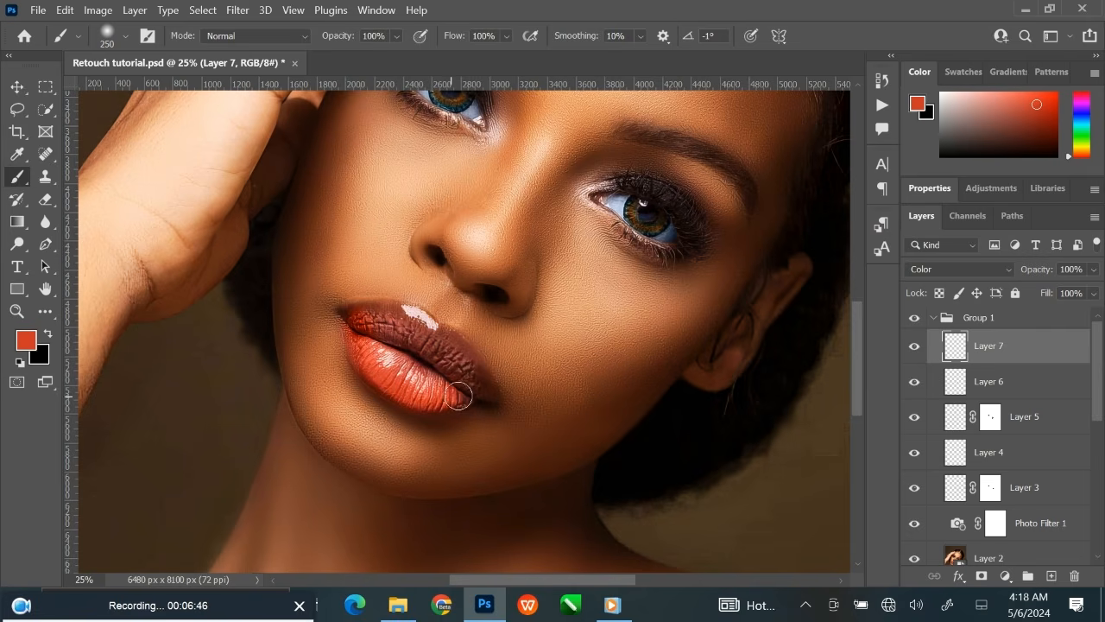
{"action": "mouse_move", "coordinate": [459, 395]}
{"action": "left_mouse_down"}
{"action": "mouse_move", "coordinate": [480, 378]}
{"action": "mouse_move", "coordinate": [455, 350]}
{"action": "mouse_move", "coordinate": [421, 326]}
{"action": "mouse_move", "coordinate": [361, 316]}
{"action": "left_mouse_up"}
Add a layer mask to Layer 7 and paint black around the lip edges with a 300 px brush to remove color spill.
{"action": "key", "text": "bracketright"}
{"action": "key", "text": "bracketright"}
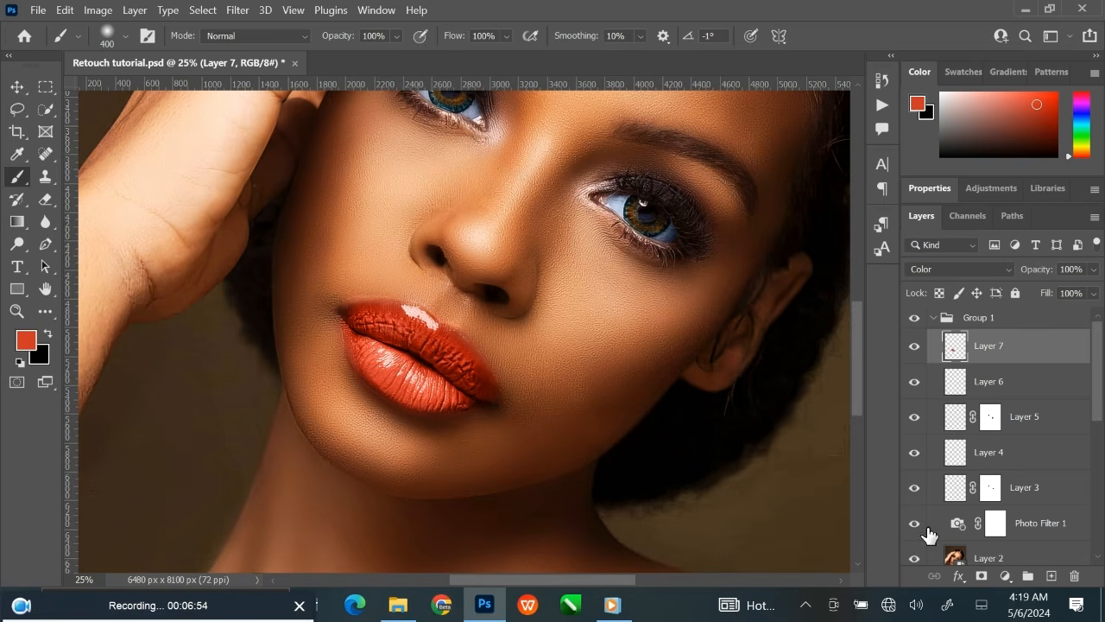
{"action": "left_click", "coordinate": [982, 576]}
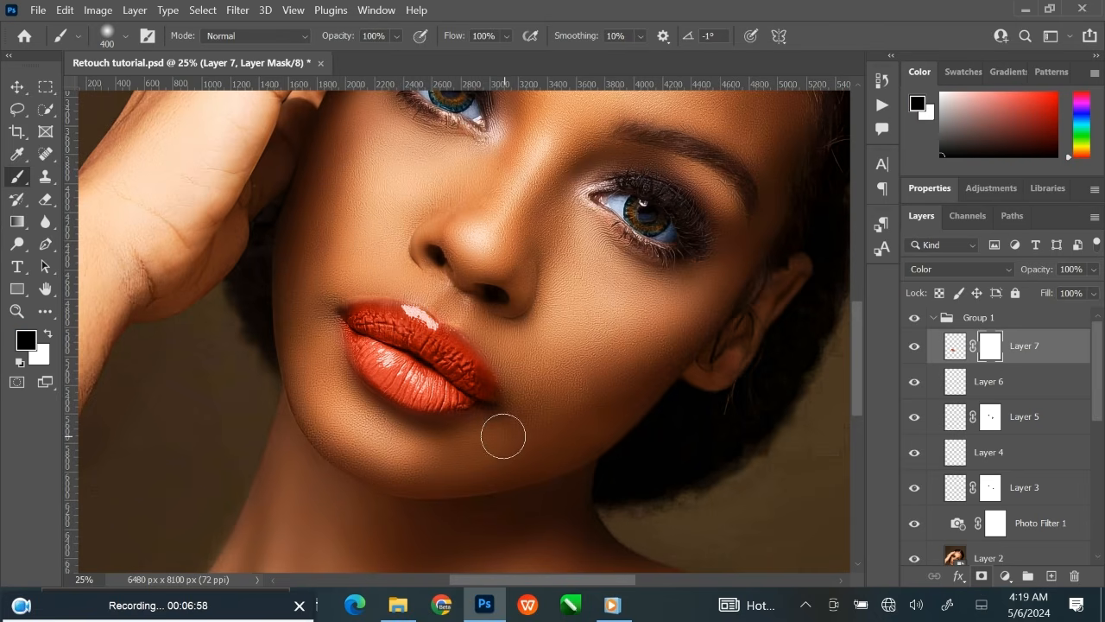
{"action": "key", "text": "bracketleft"}
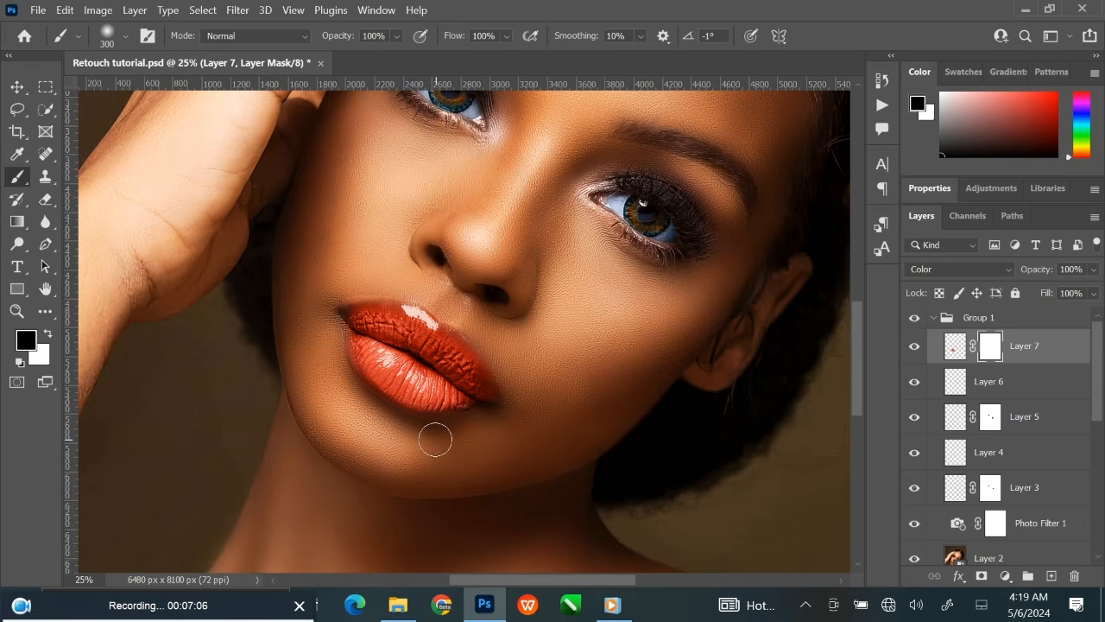
{"action": "mouse_move", "coordinate": [435, 439]}
{"action": "left_mouse_down"}
{"action": "mouse_move", "coordinate": [354, 387]}
{"action": "mouse_move", "coordinate": [323, 329]}
{"action": "left_mouse_up"}
{"action": "key", "text": "ctrl+0"}
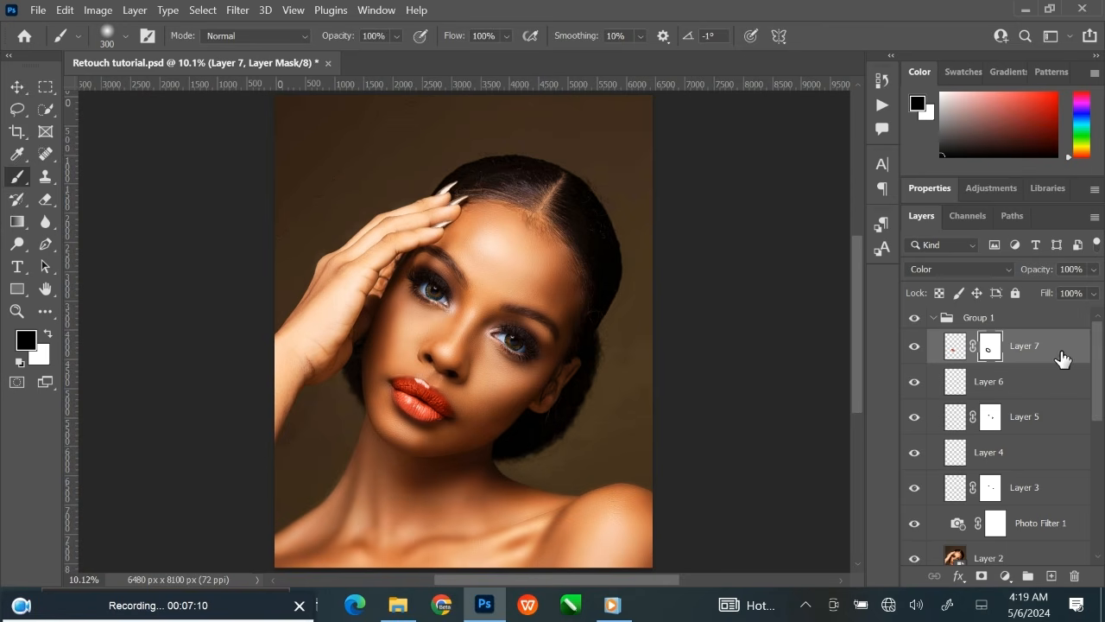
Lower the opacity of Layer 7 to 30% to soften the red lips, then deselect the layer.
{"action": "key", "text": "ctrl+2"}
{"action": "left_click", "coordinate": [1093, 269]}
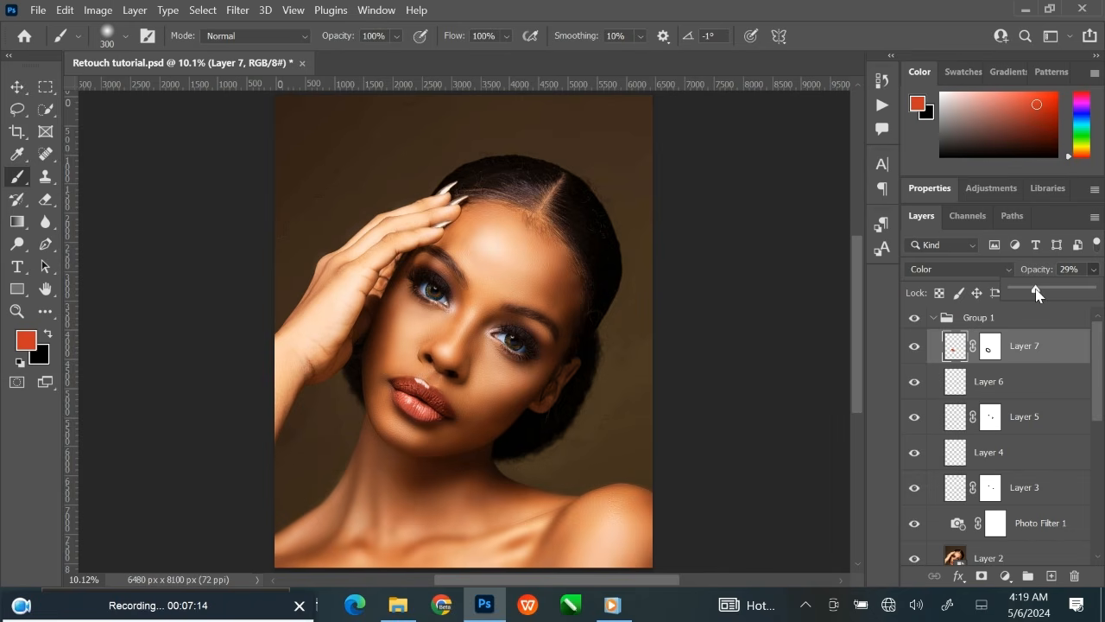
{"action": "left_click", "coordinate": [915, 348]}
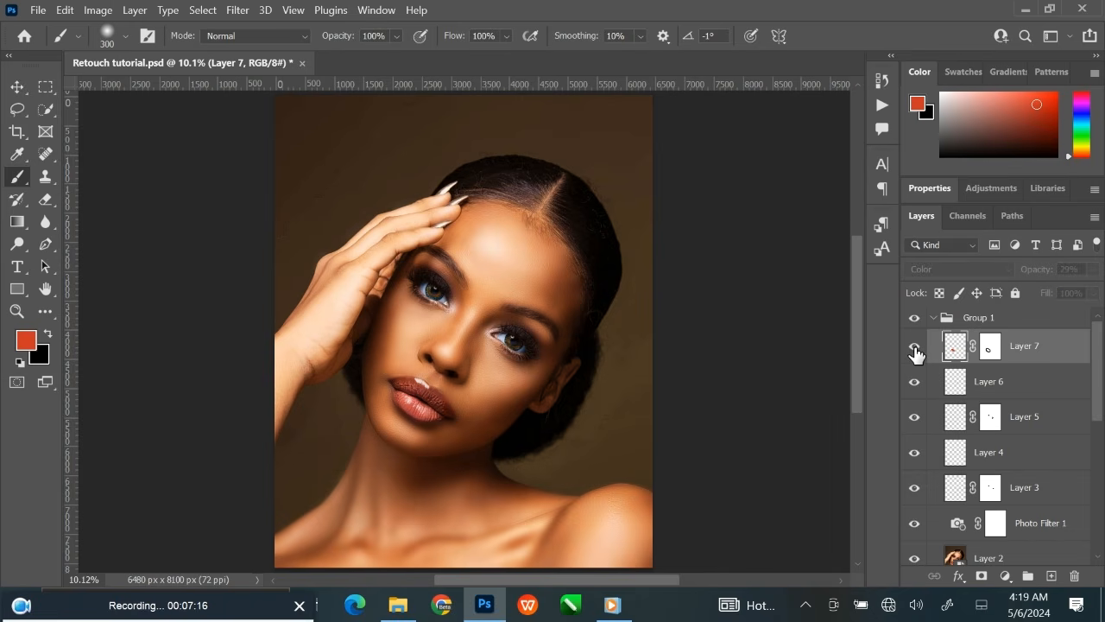
{"action": "left_click", "coordinate": [915, 348]}
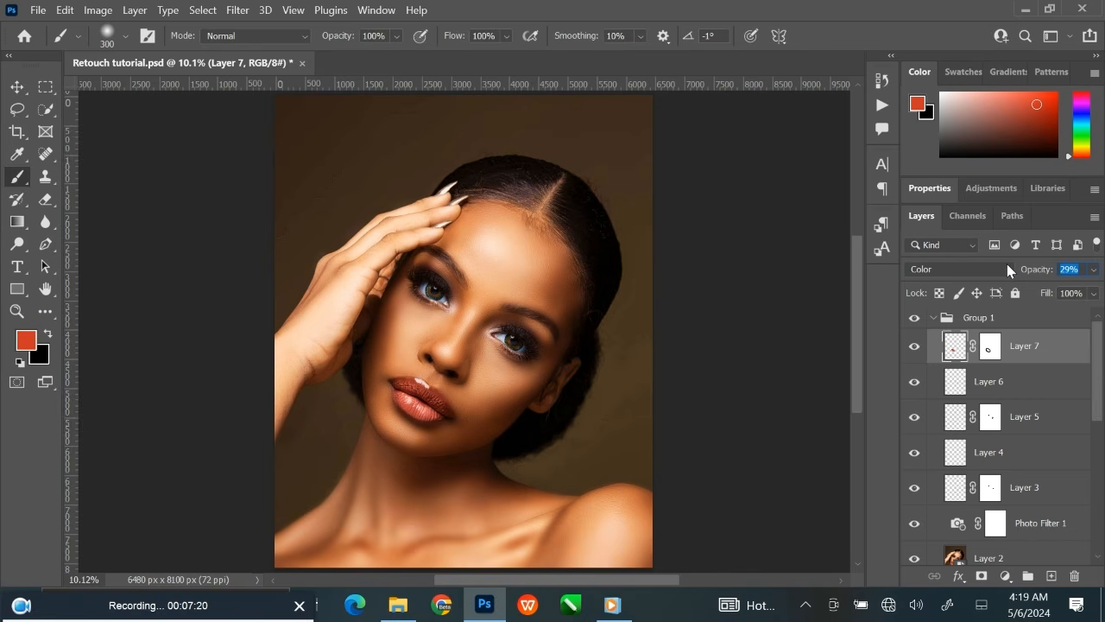
{"action": "type", "text": "30"}
{"action": "key", "text": "Return"}
{"action": "left_click", "coordinate": [17, 91]}
{"action": "left_click", "coordinate": [189, 215]}
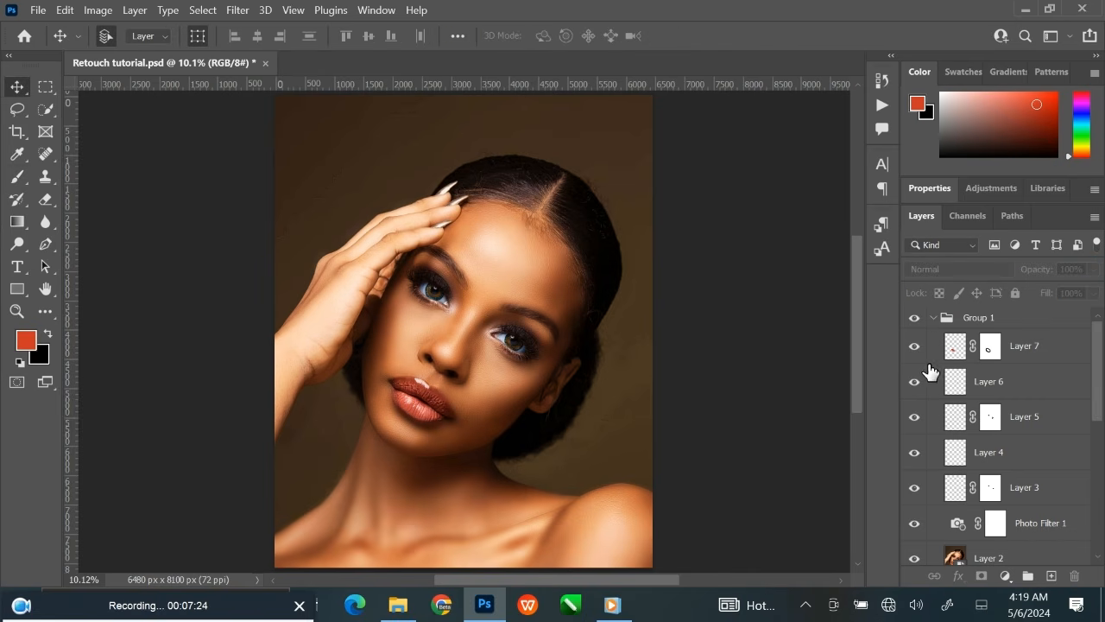
Collapse Group 1 and toggle its visibility to compare the retouched portrait with the original.
{"action": "left_click", "coordinate": [915, 347]}
{"action": "key", "text": "ctrl+plus"}
{"action": "key", "text": "ctrl+plus"}
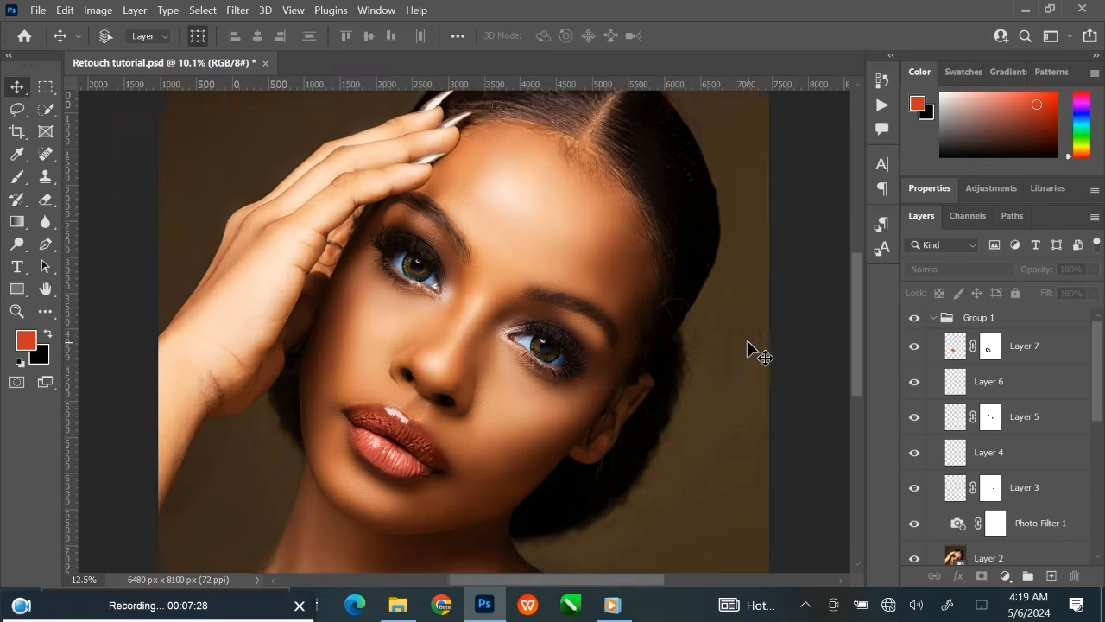
{"action": "key", "text": "ctrl+0"}
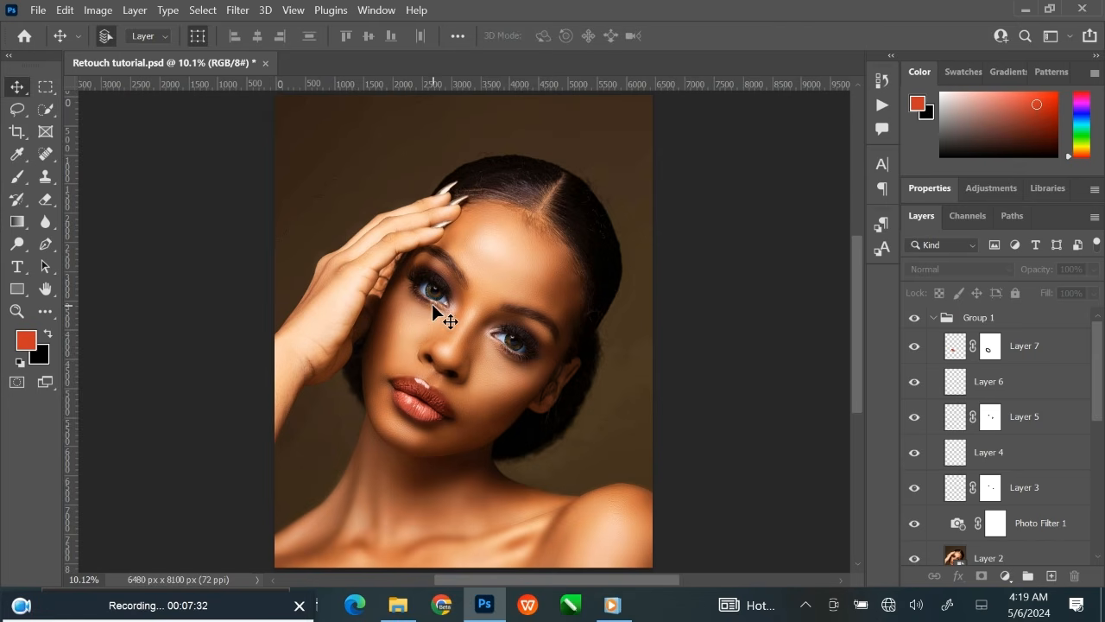
{"action": "left_click", "coordinate": [933, 318]}
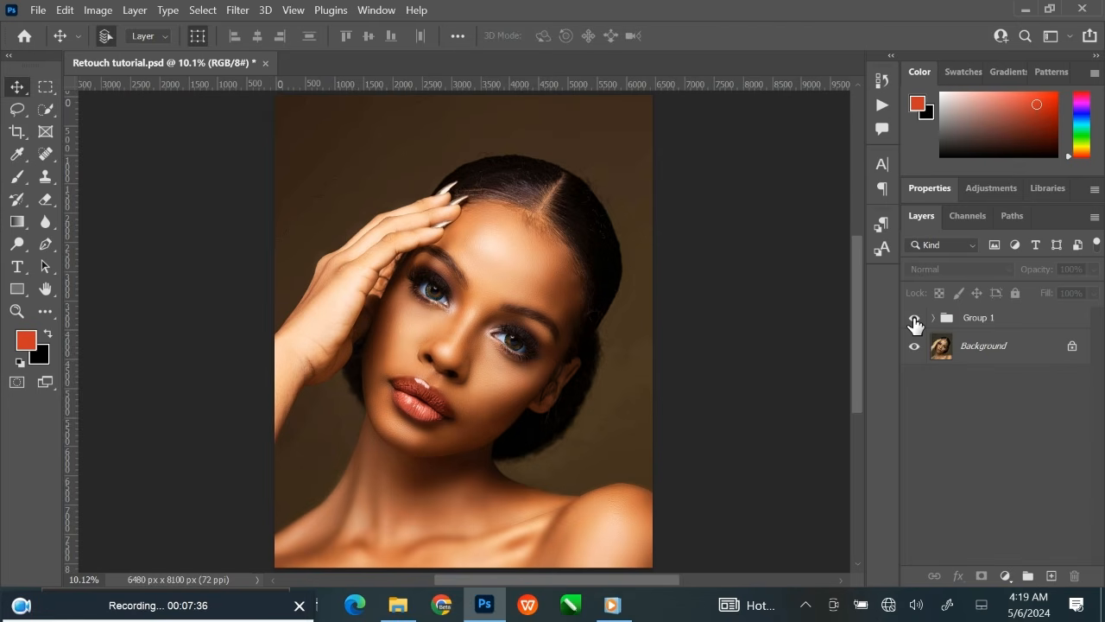
{"action": "left_click", "coordinate": [914, 318]}
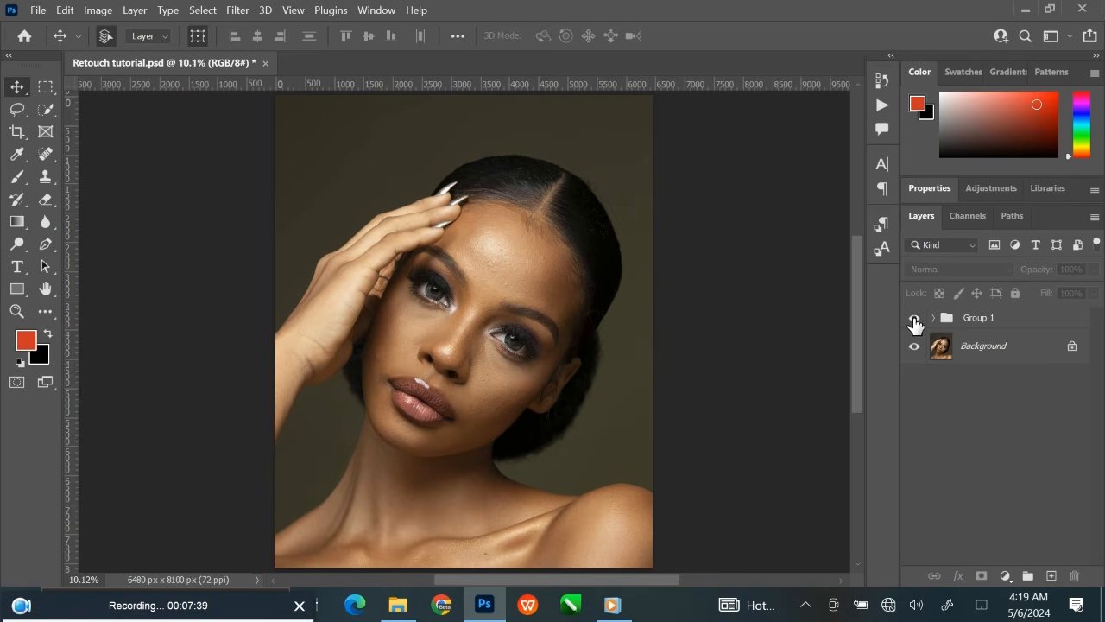
{"action": "left_click", "coordinate": [914, 319]}
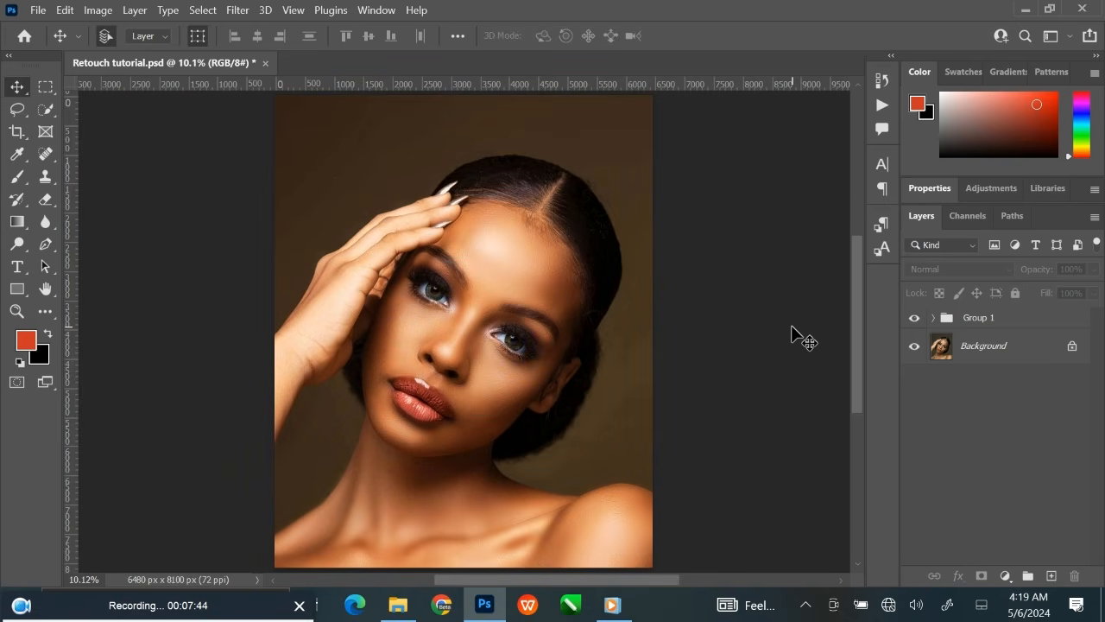